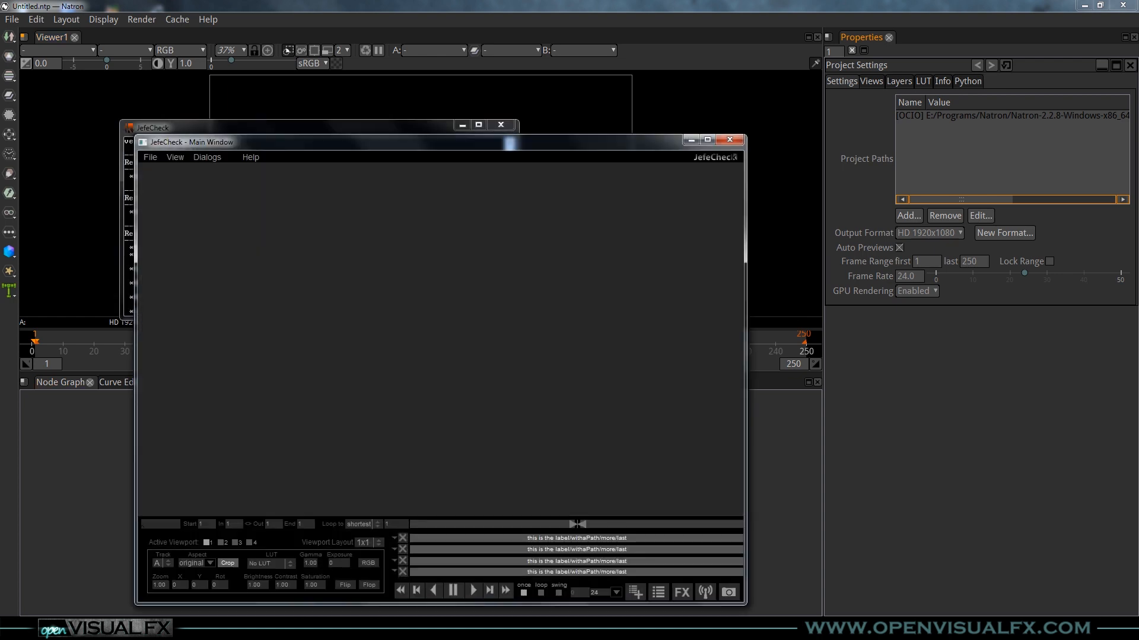
Step: Move and enlarge the JefeCheck window, and open the Pathway sequences folder in a file browser window beside it
drag(486, 141, 412, 51)
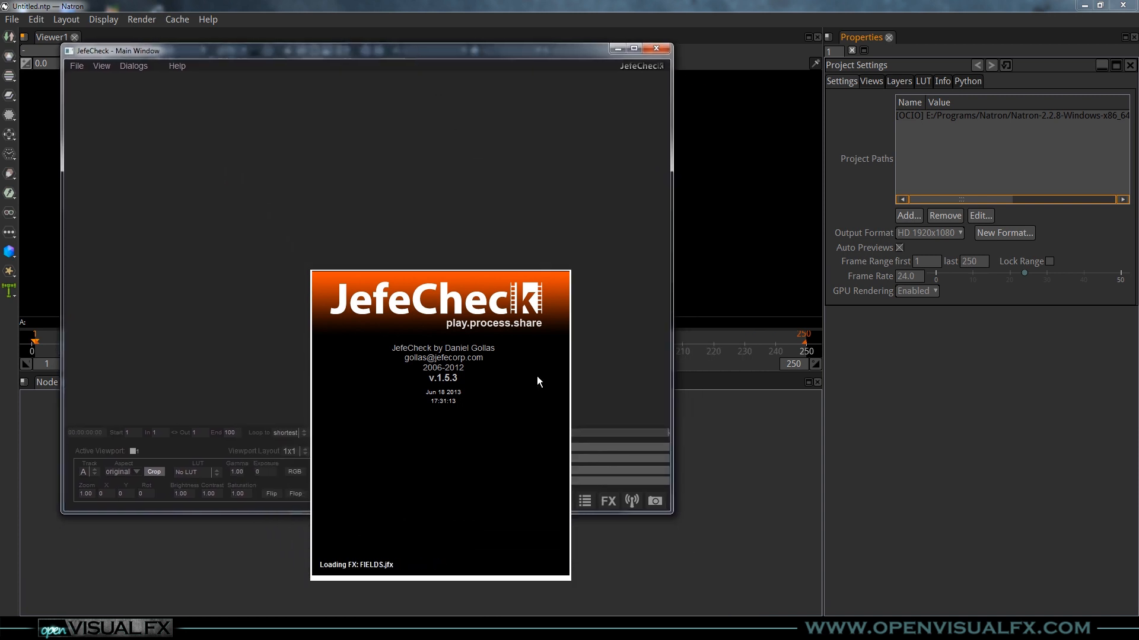
drag(671, 512, 727, 585)
click(115, 627)
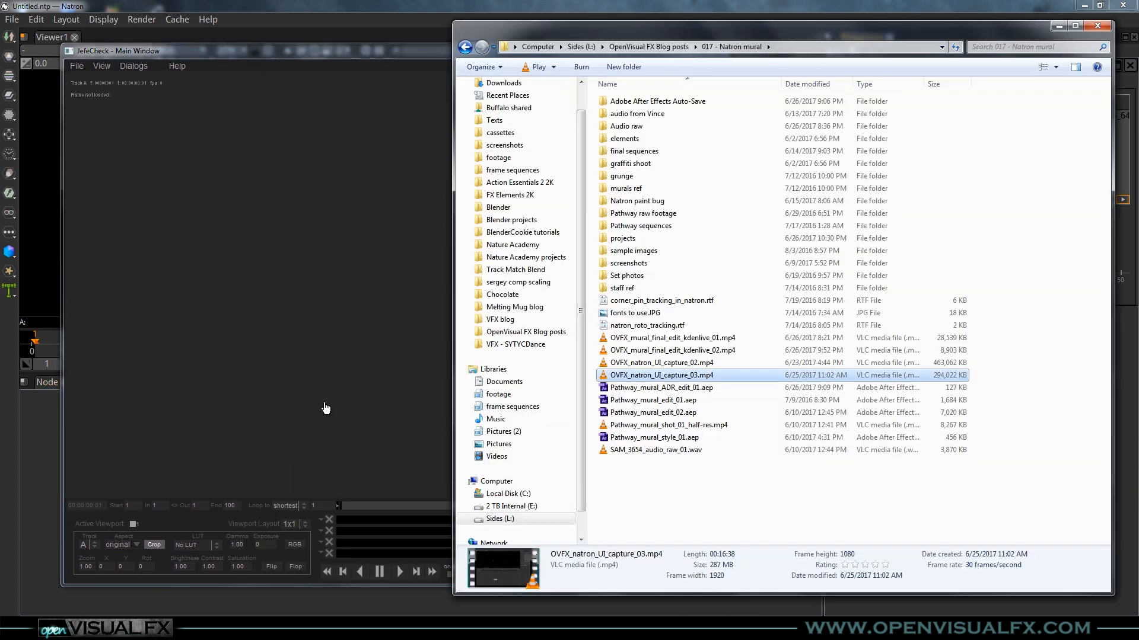
double_click(636, 226)
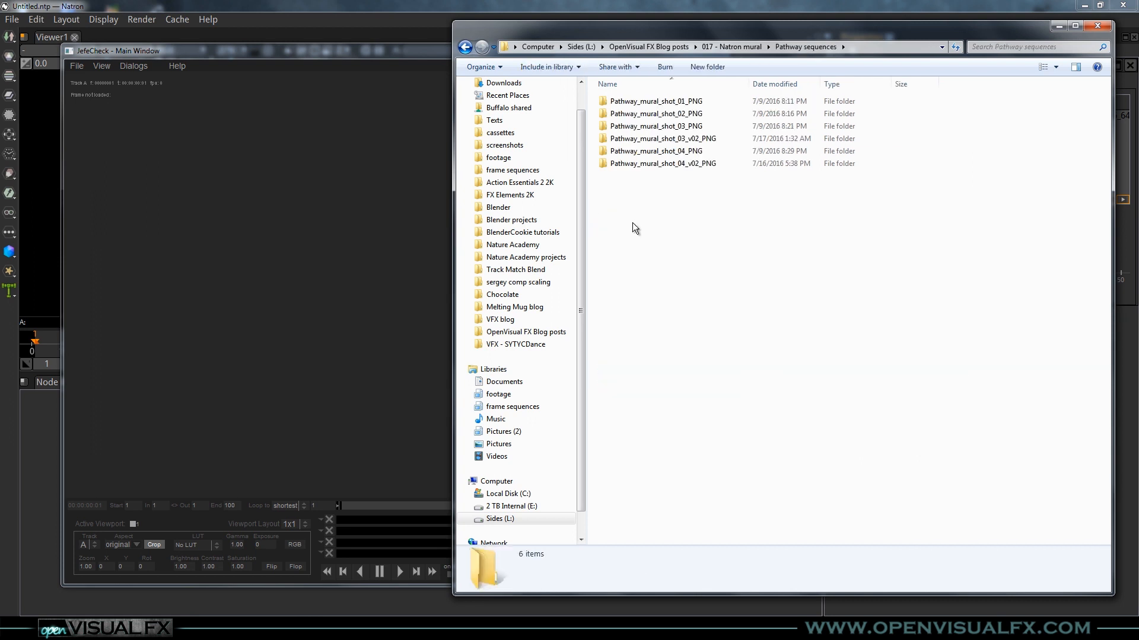
drag(453, 23, 584, 52)
Step: Load the Pathway_mural_shot_01_PNG sequence into JefeCheck, fit it to the viewport and scrub through the shot
click(787, 131)
drag(338, 247, 354, 253)
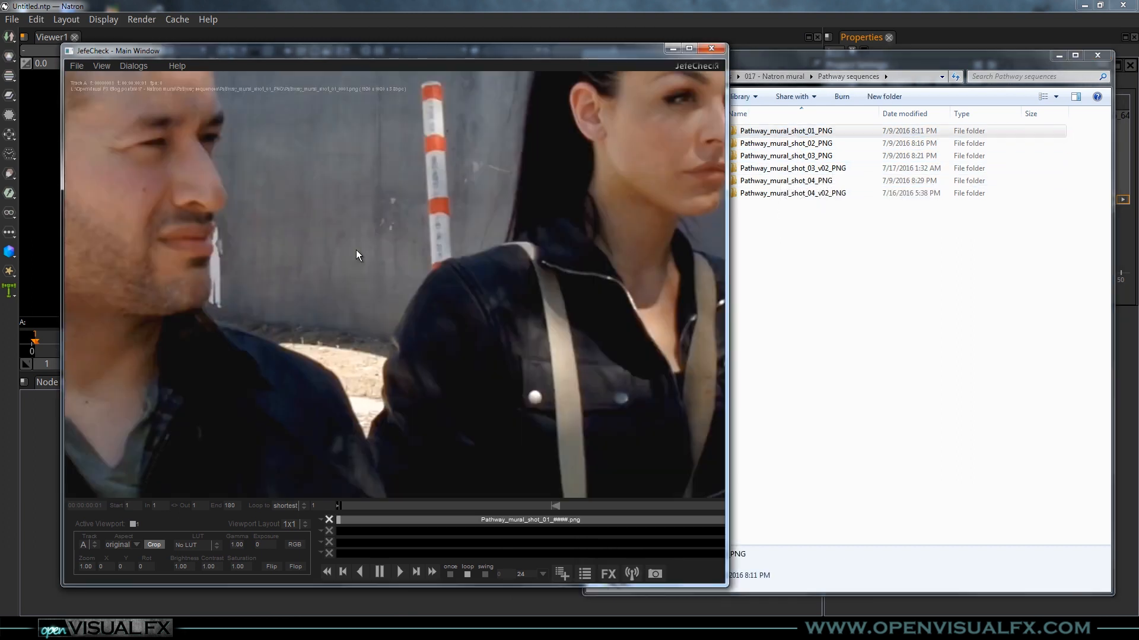
key(f)
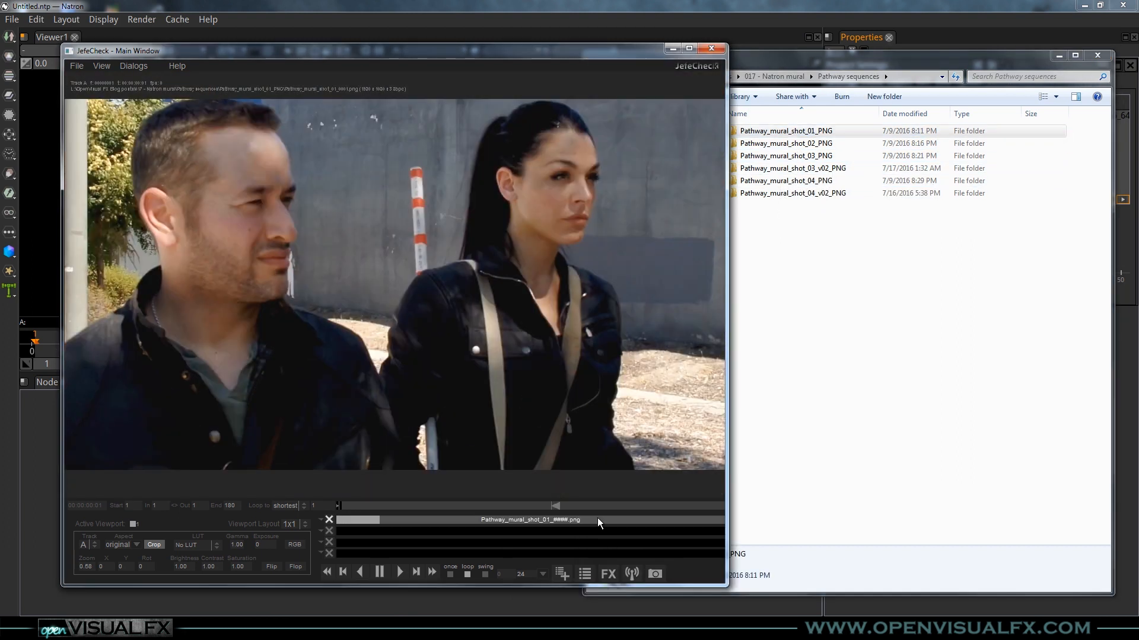
mouse_move(356, 520)
mouse_down()
mouse_move(379, 518)
mouse_move(365, 522)
mouse_up()
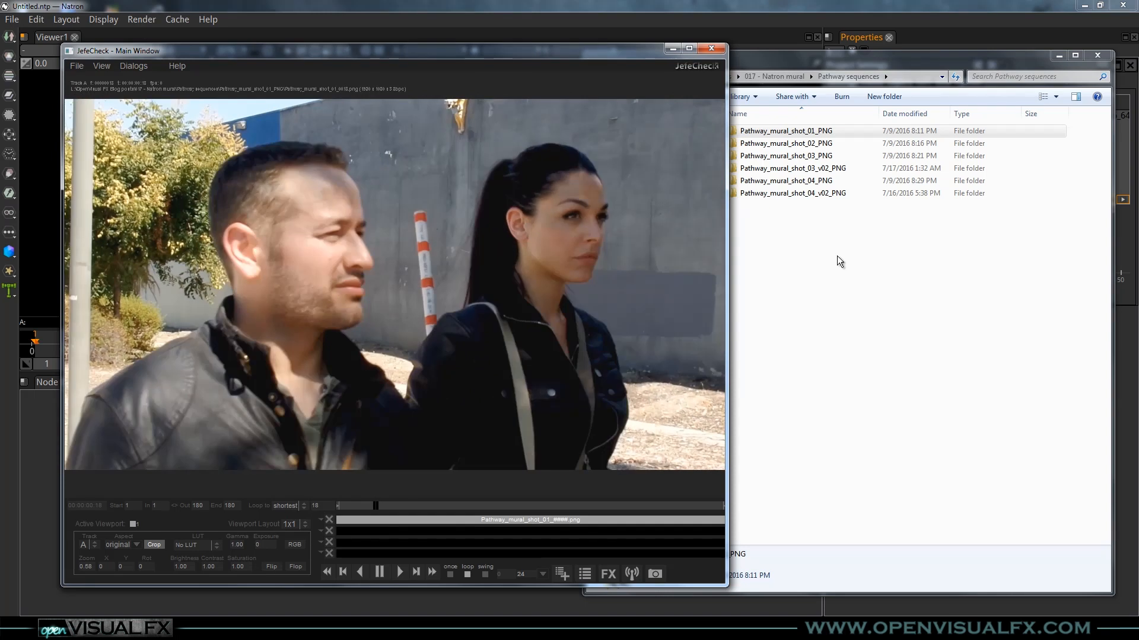
Step: Replace the loaded footage in JefeCheck with the Pathway_mural_shot_02_PNG sequence and scrub through it
click(838, 256)
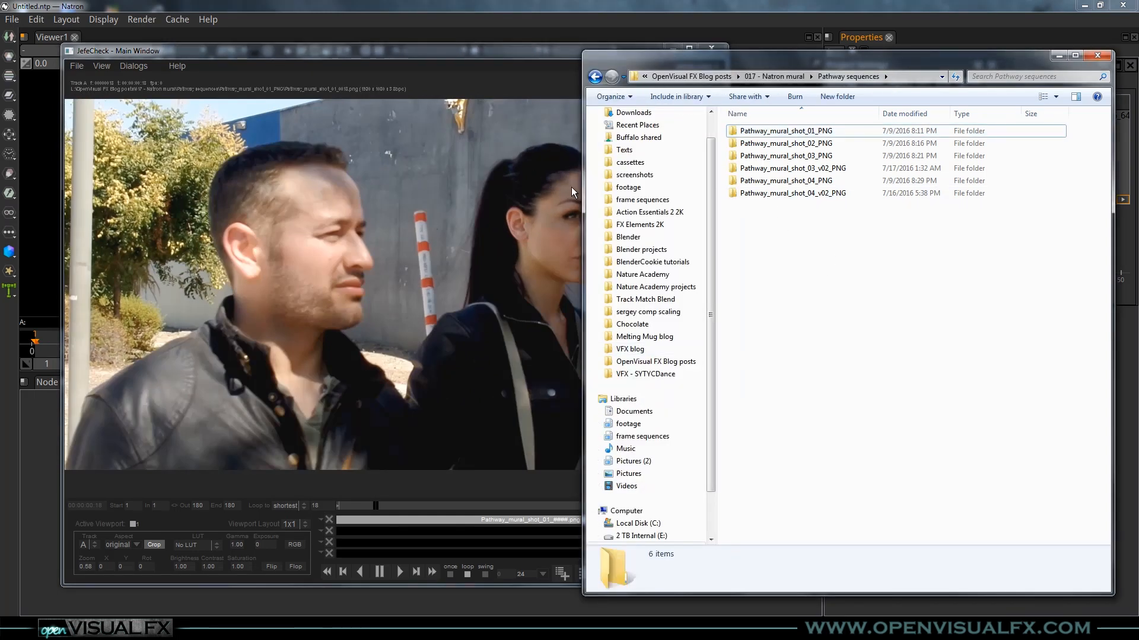
click(796, 144)
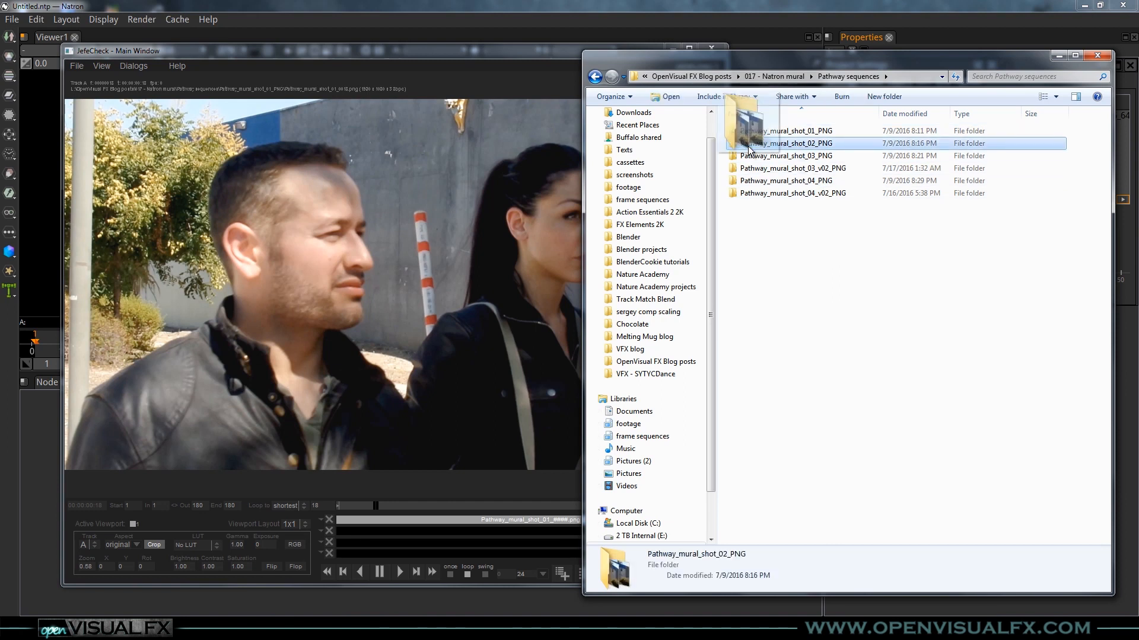
drag(411, 258, 410, 258)
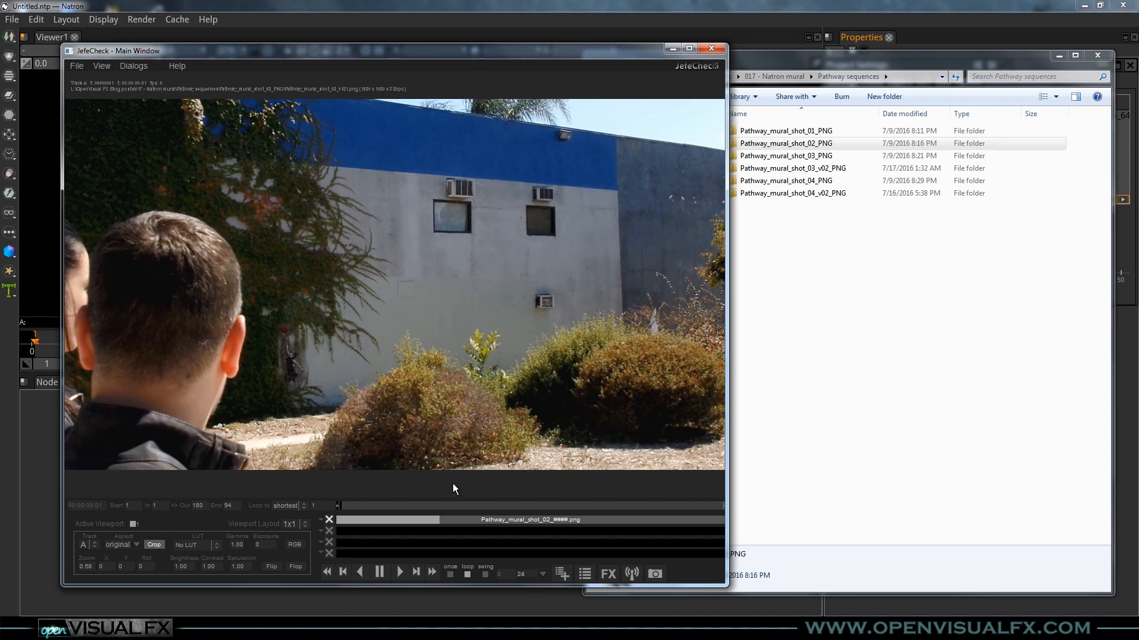
drag(362, 509, 313, 530)
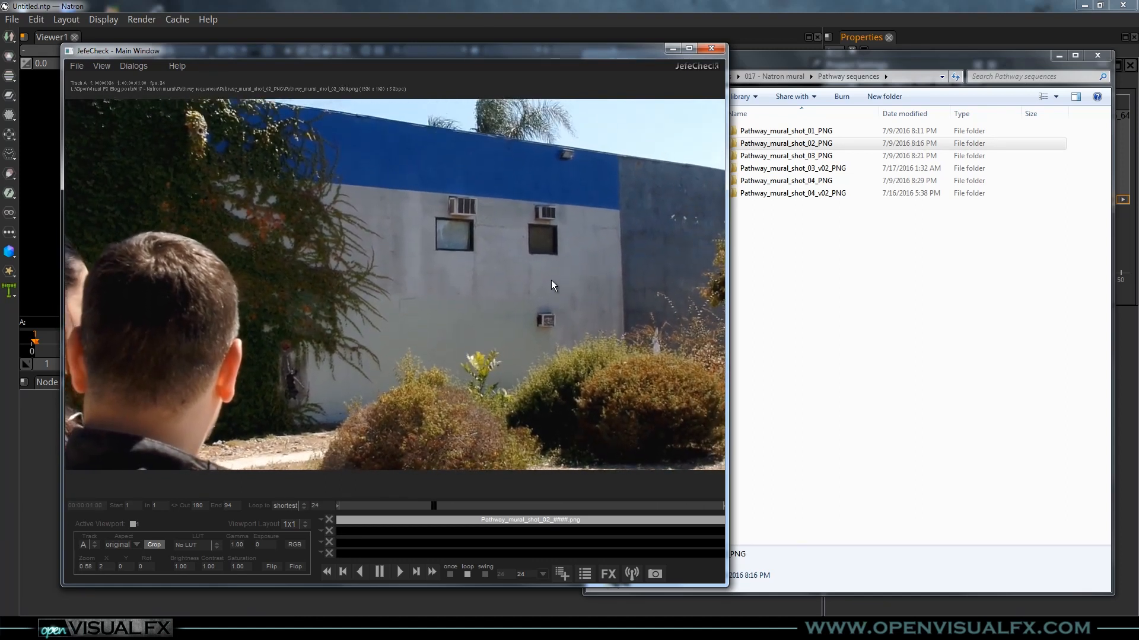
Step: Switch to Natron, import the Pathway_mural_shot_02_PNG folder as a Read node and place it above Viewer1
click(765, 6)
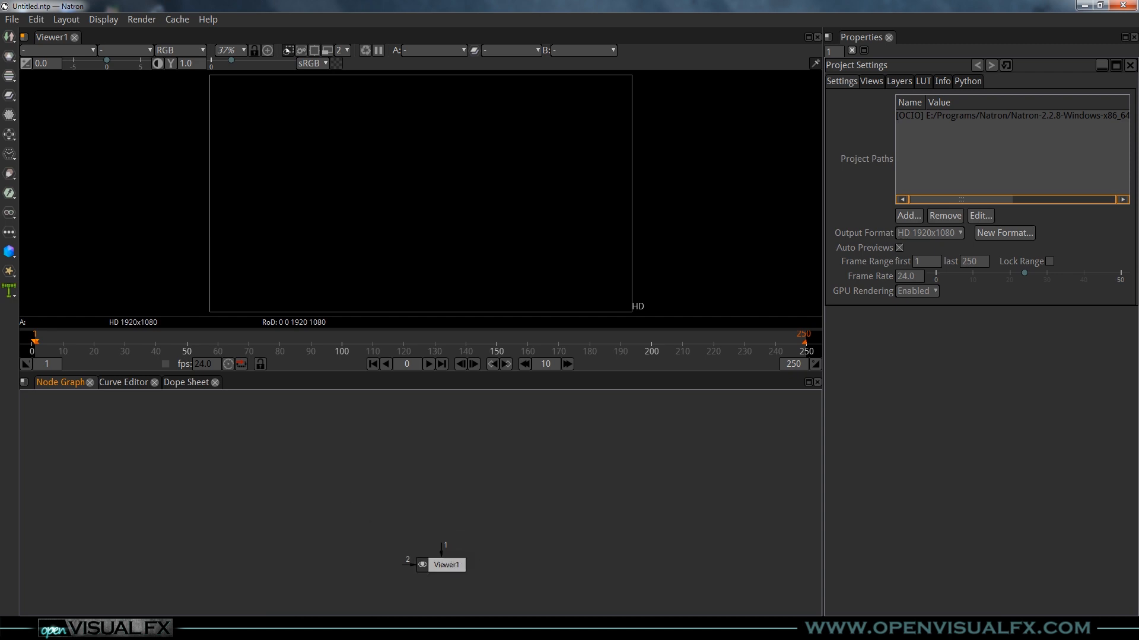
key(alt+Tab)
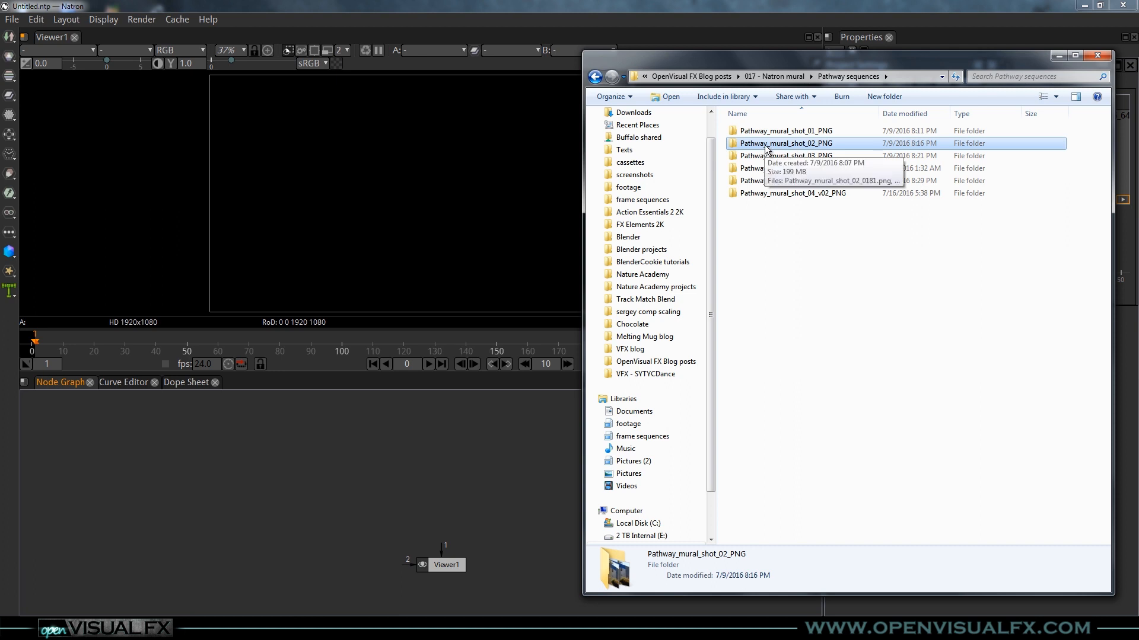
drag(322, 481, 441, 454)
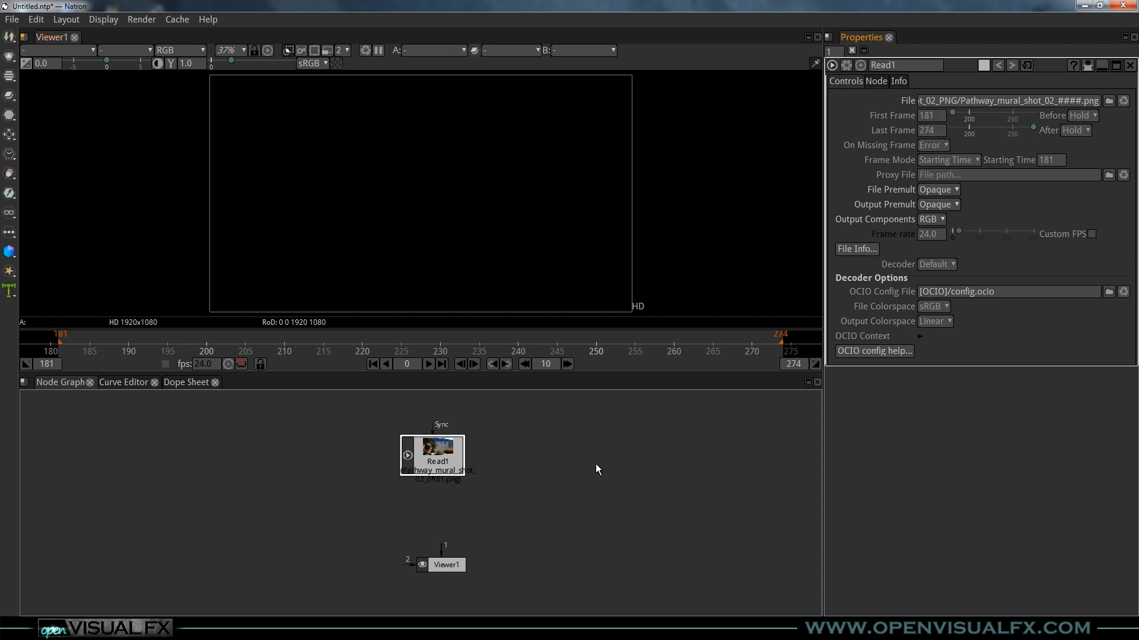
drag(434, 461, 443, 467)
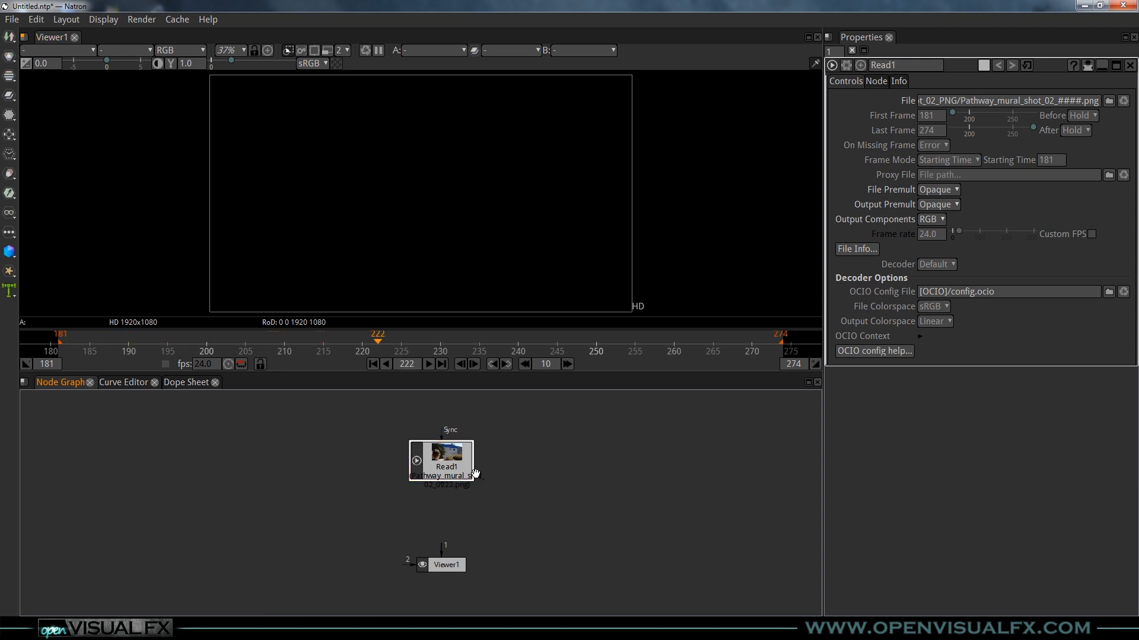
drag(451, 459, 451, 442)
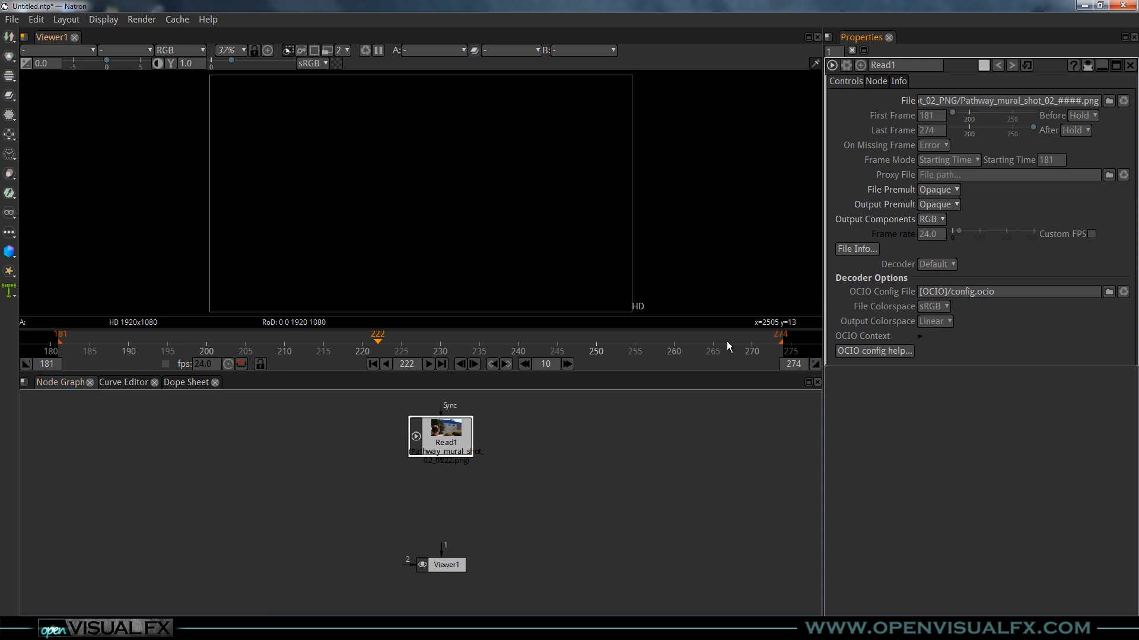
Step: Set the frame rate to 29.97 in the project settings
click(536, 479)
key(s)
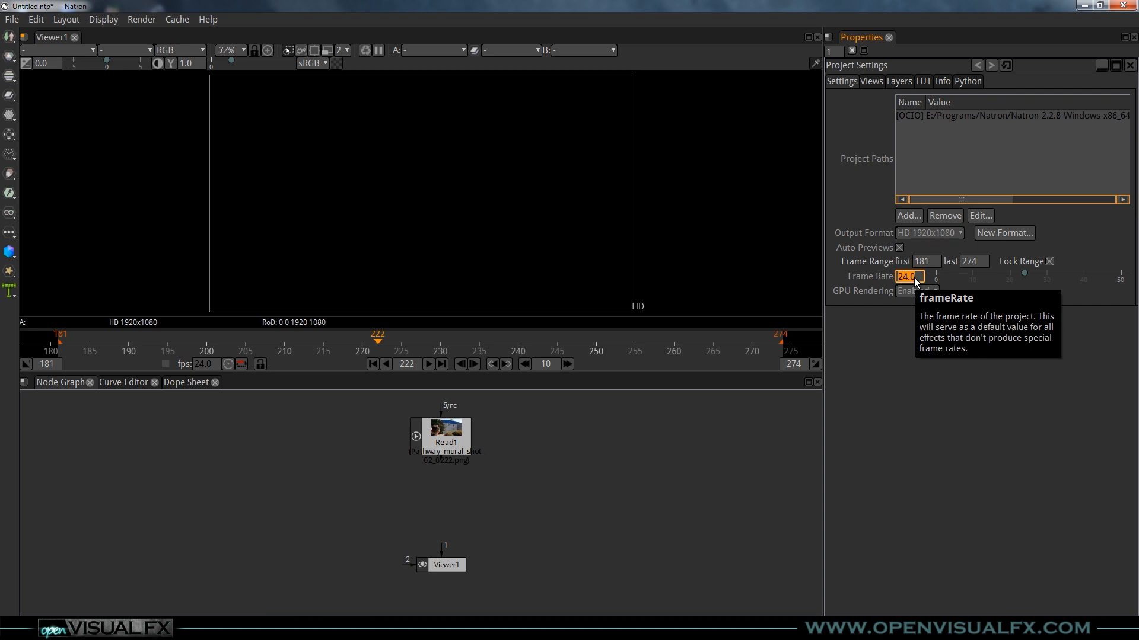
key(Return)
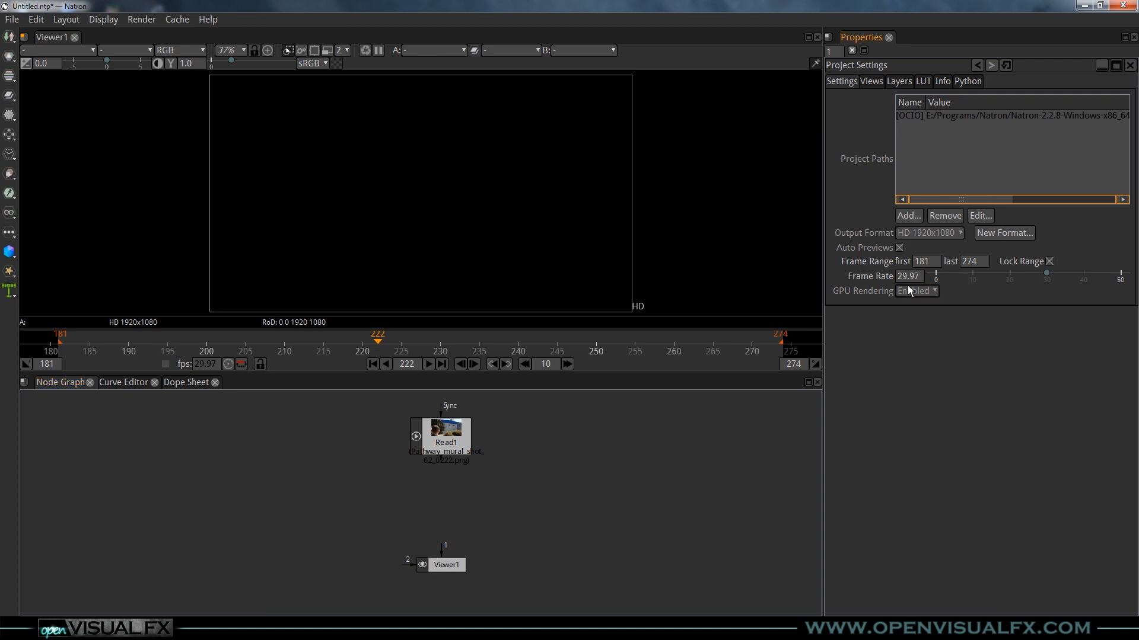
Step: Connect the Read1 node to input 1 of Viewer1 and move Viewer1 slightly lower in the node graph
click(449, 436)
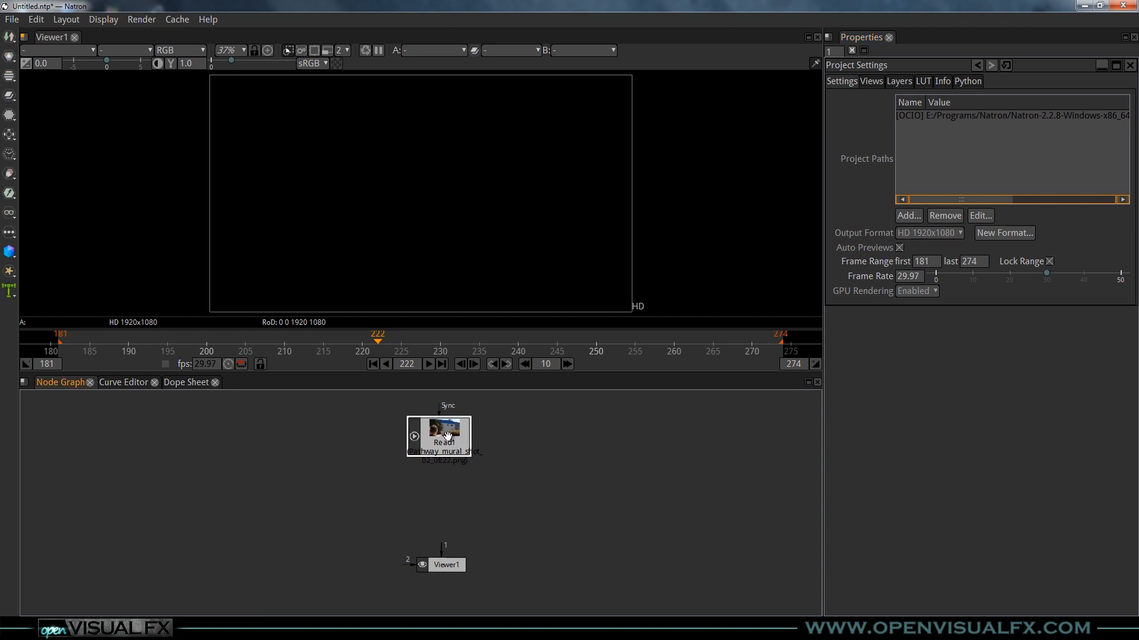
key(1)
drag(449, 440, 452, 439)
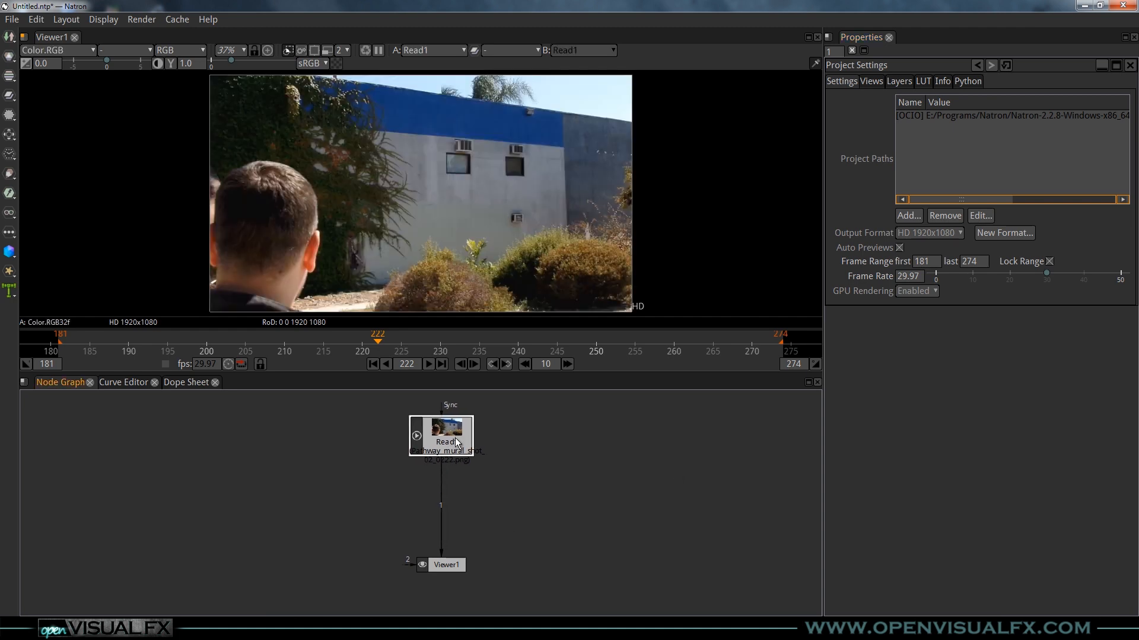
drag(446, 565, 446, 579)
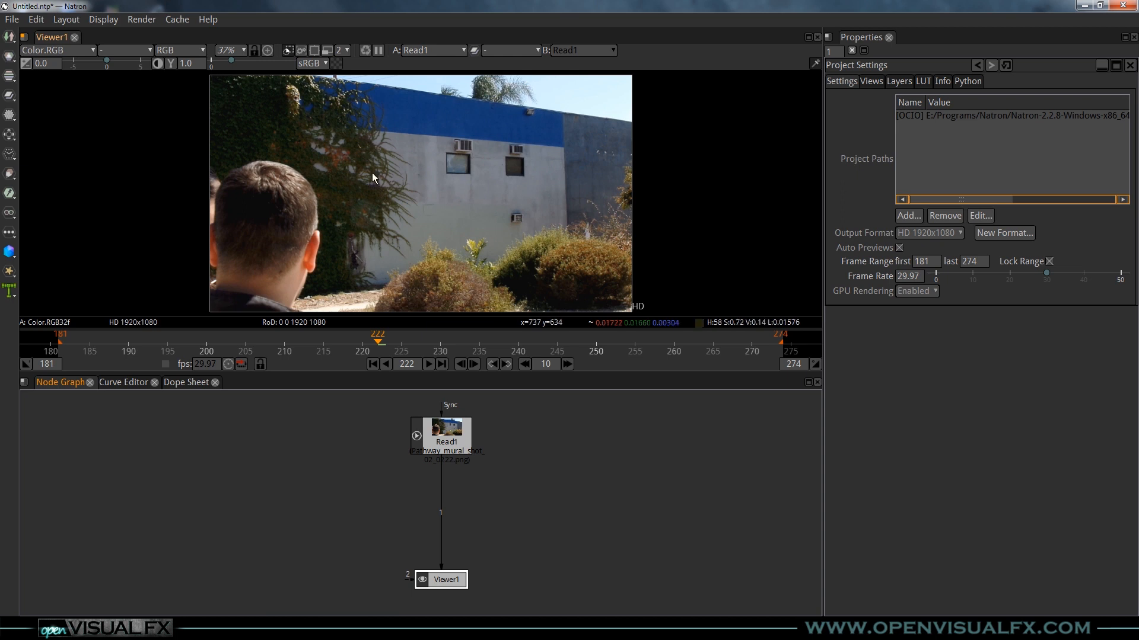
Step: Turn on full-frame processing in the viewer and play back the shot 02 sequence
scroll(432, 221, up, 3)
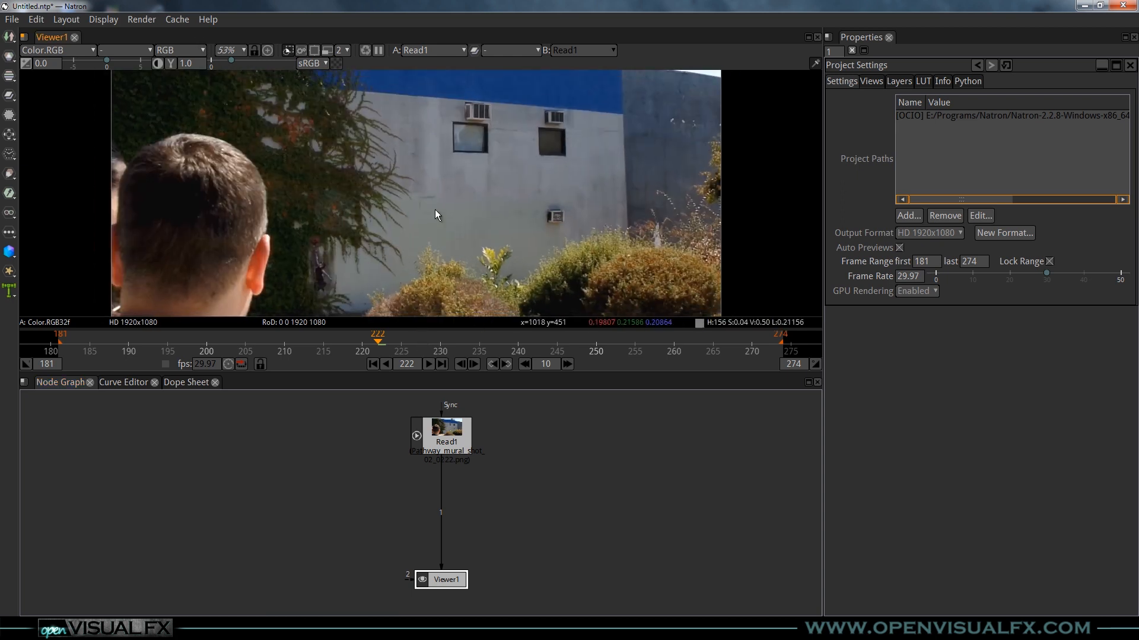
click(301, 51)
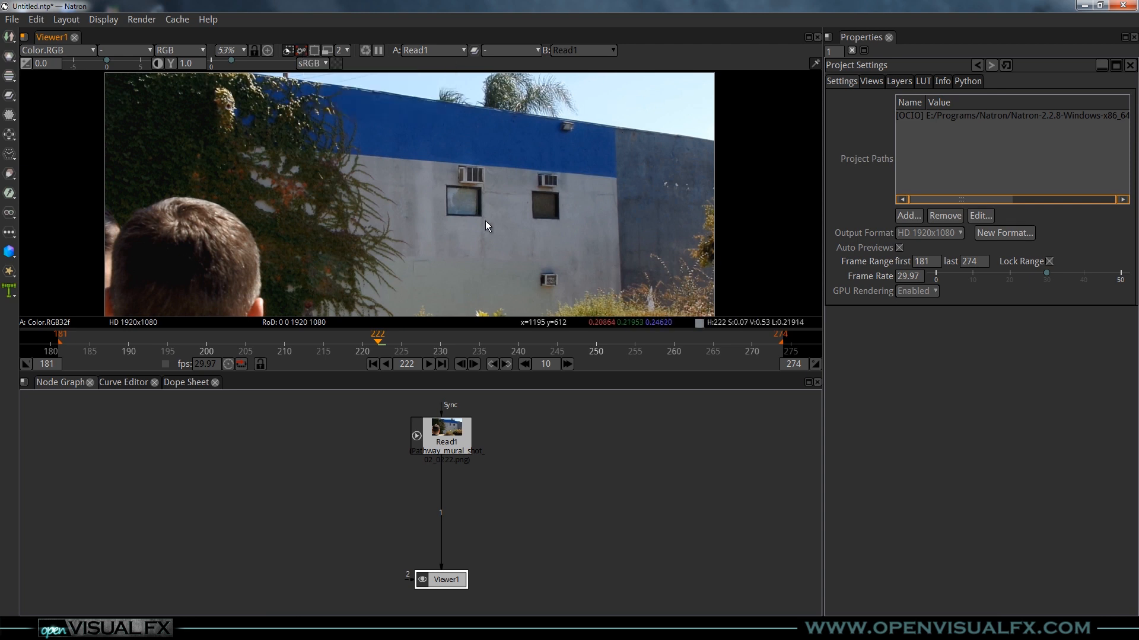
scroll(488, 223, up, 3)
scroll(489, 218, up, 1)
drag(480, 225, 476, 183)
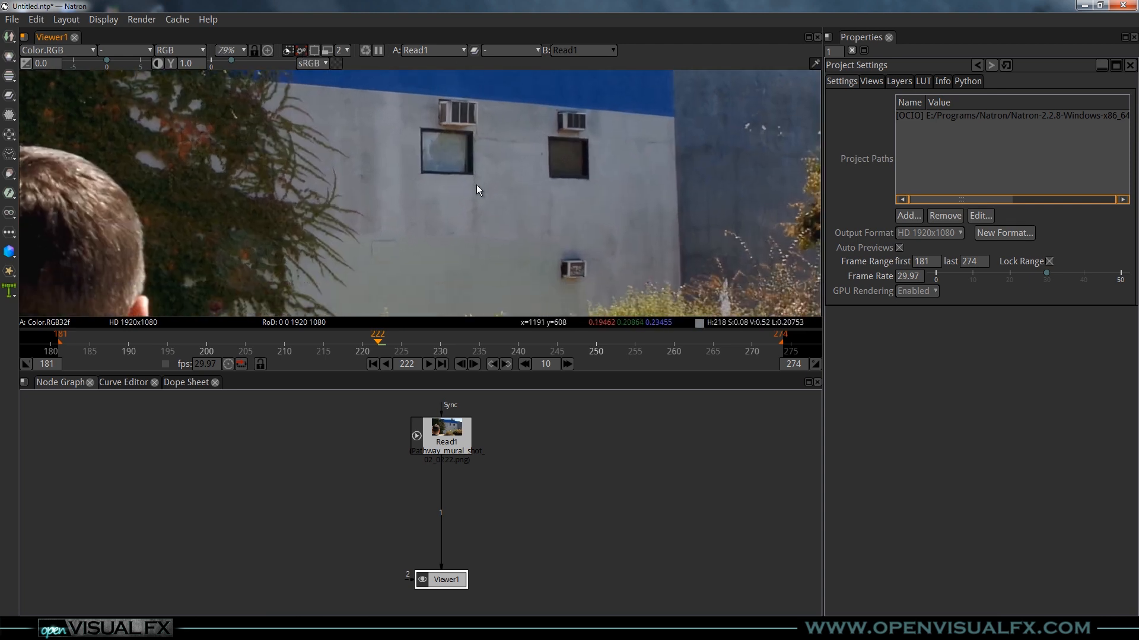
scroll(475, 184, down, 1)
scroll(475, 184, down, 1)
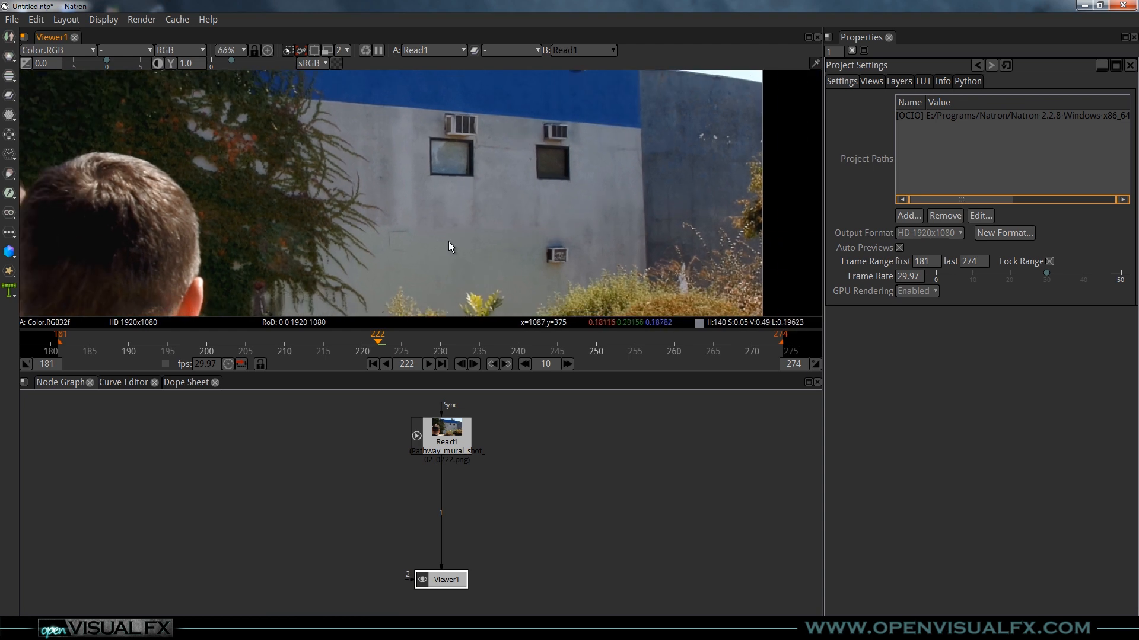
click(428, 364)
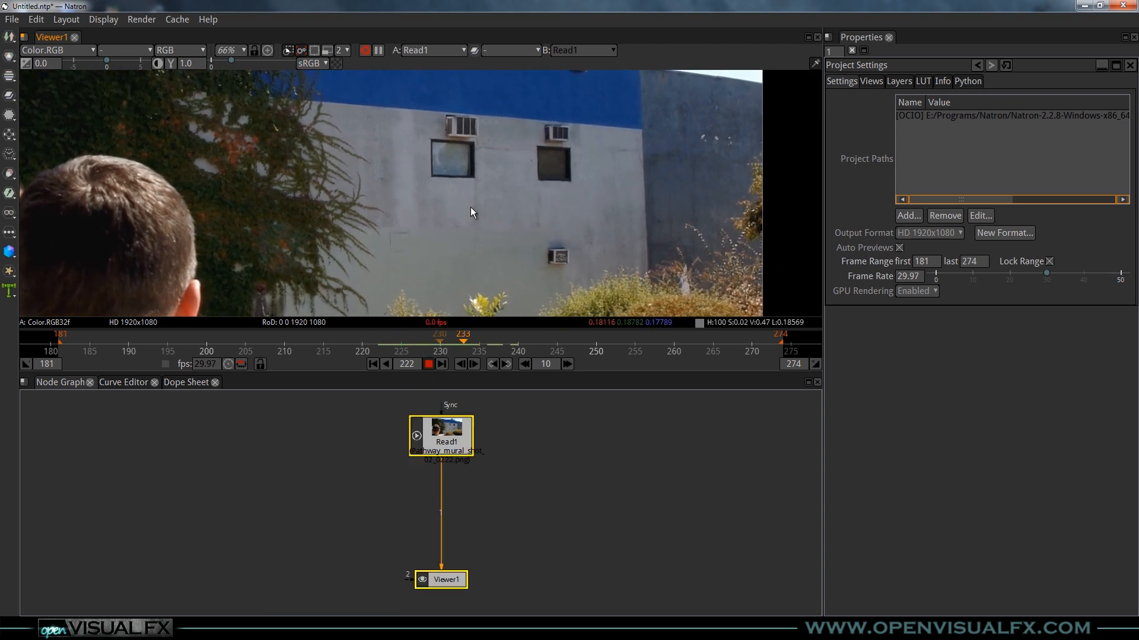
Step: Examine the building wall and windows closely during playback, stop the playback and return to the first frame, 181
scroll(469, 214, down, 2)
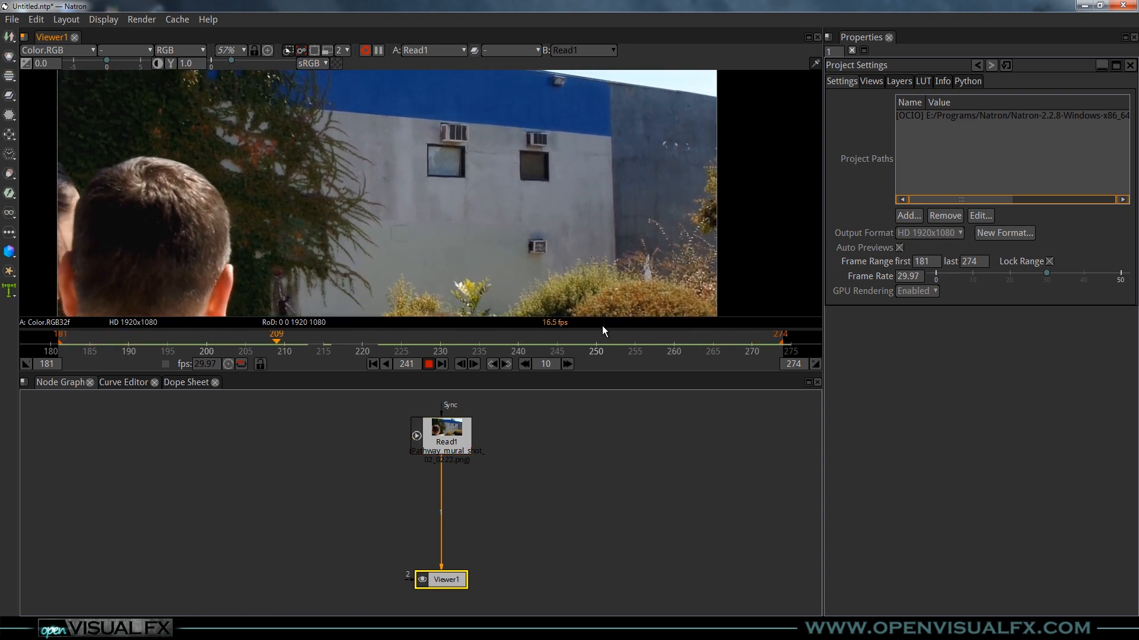
drag(426, 166, 397, 207)
scroll(405, 202, up, 1)
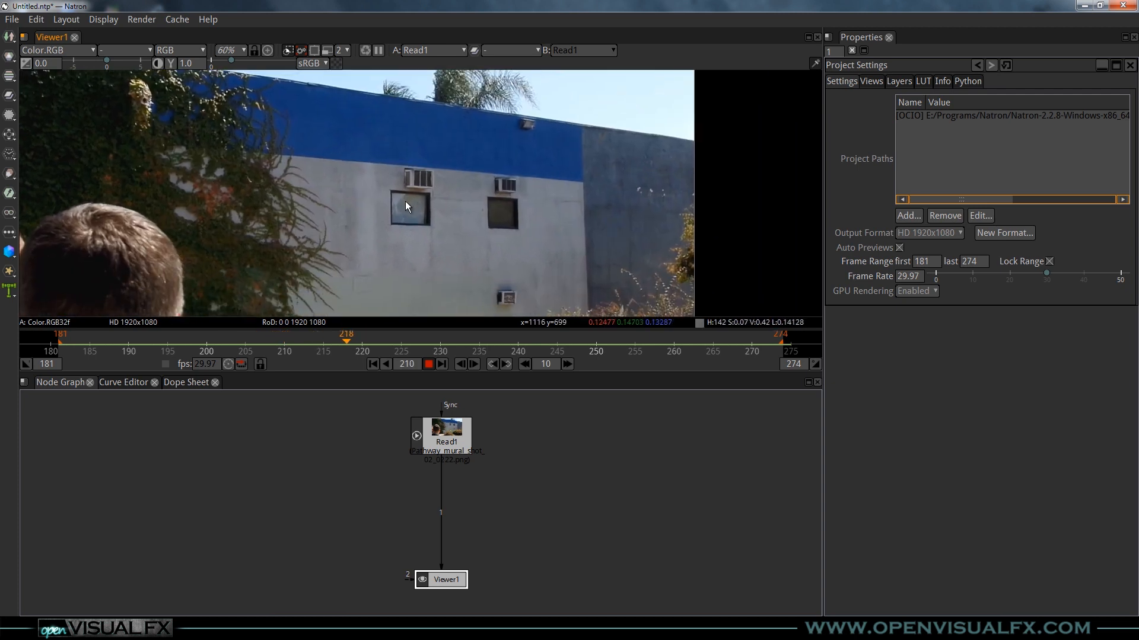
scroll(405, 201, up, 5)
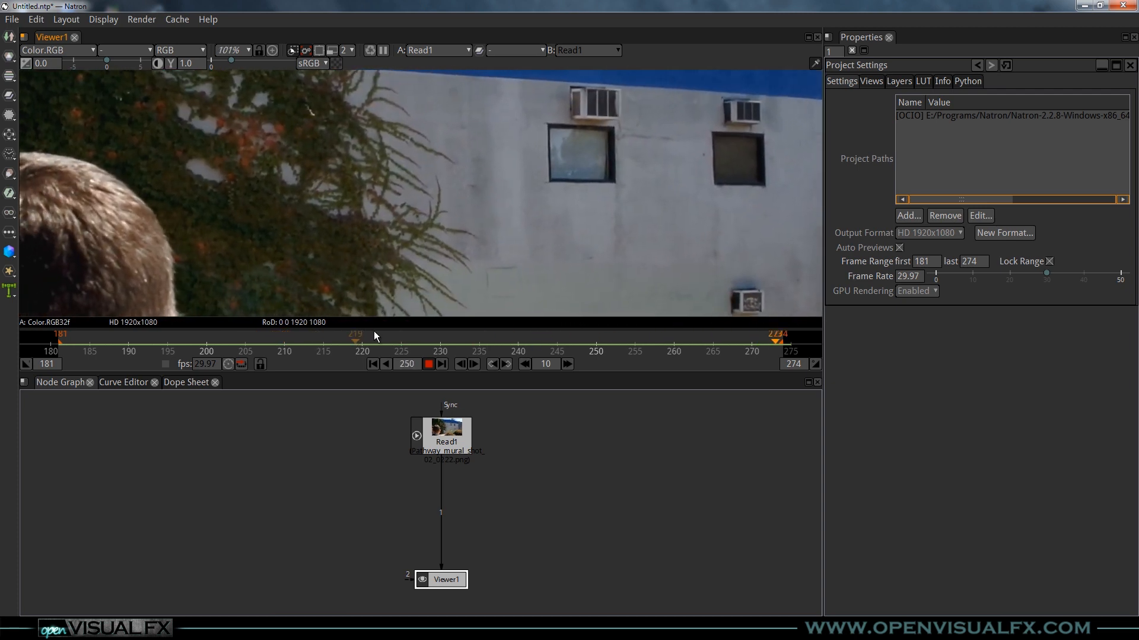
scroll(453, 158, down, 1)
scroll(453, 158, down, 1)
drag(453, 158, 368, 176)
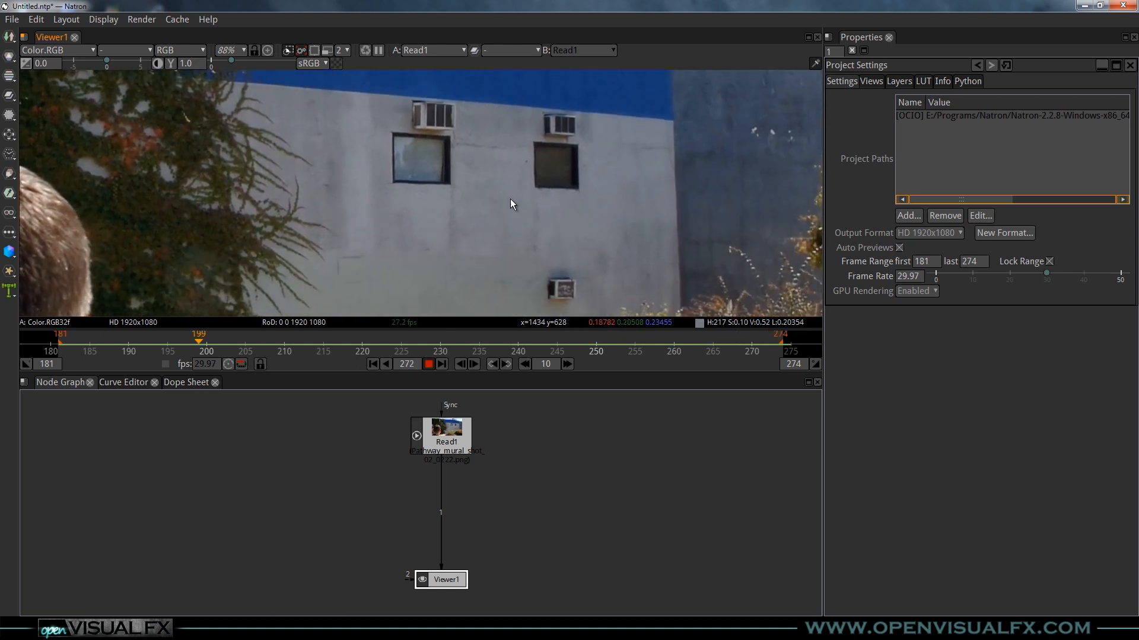
scroll(457, 214, down, 1)
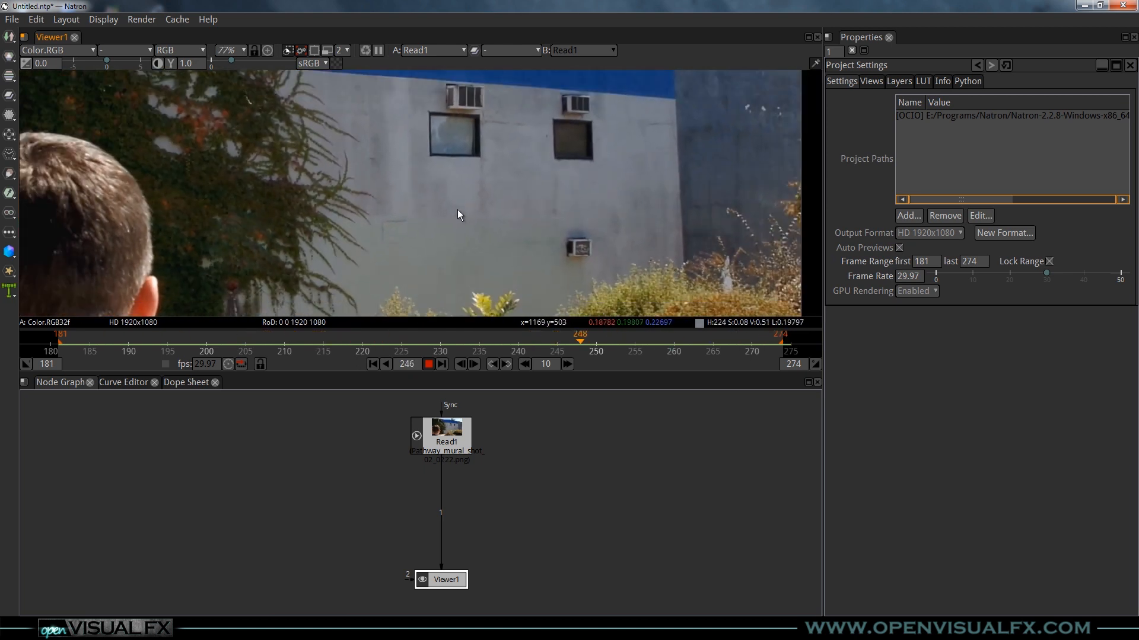
drag(454, 208, 461, 213)
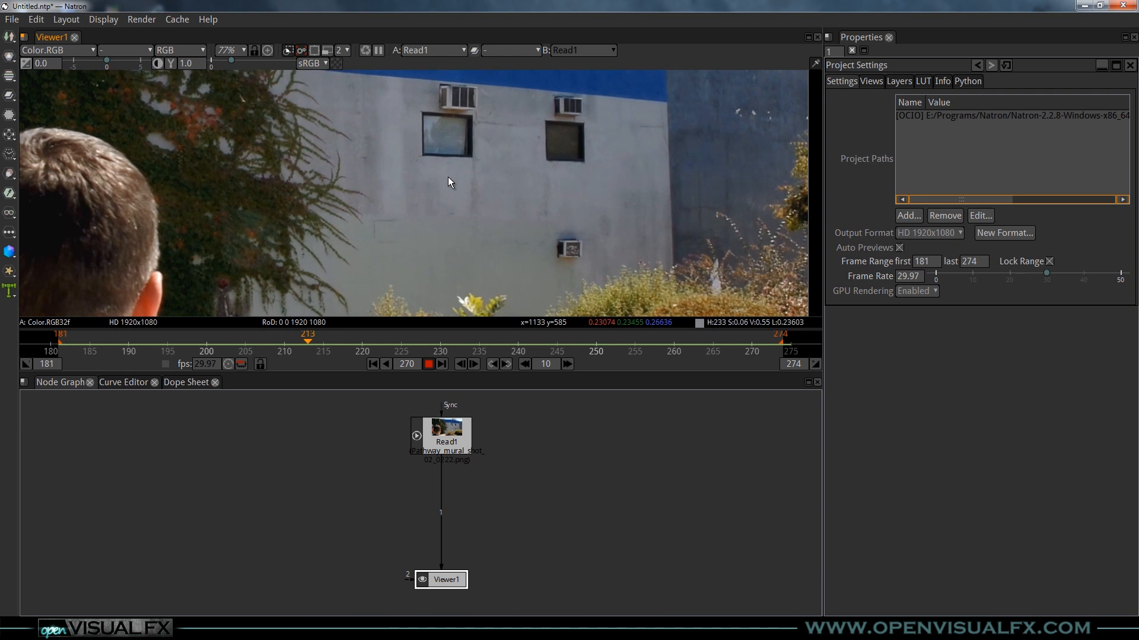
scroll(439, 217, down, 1)
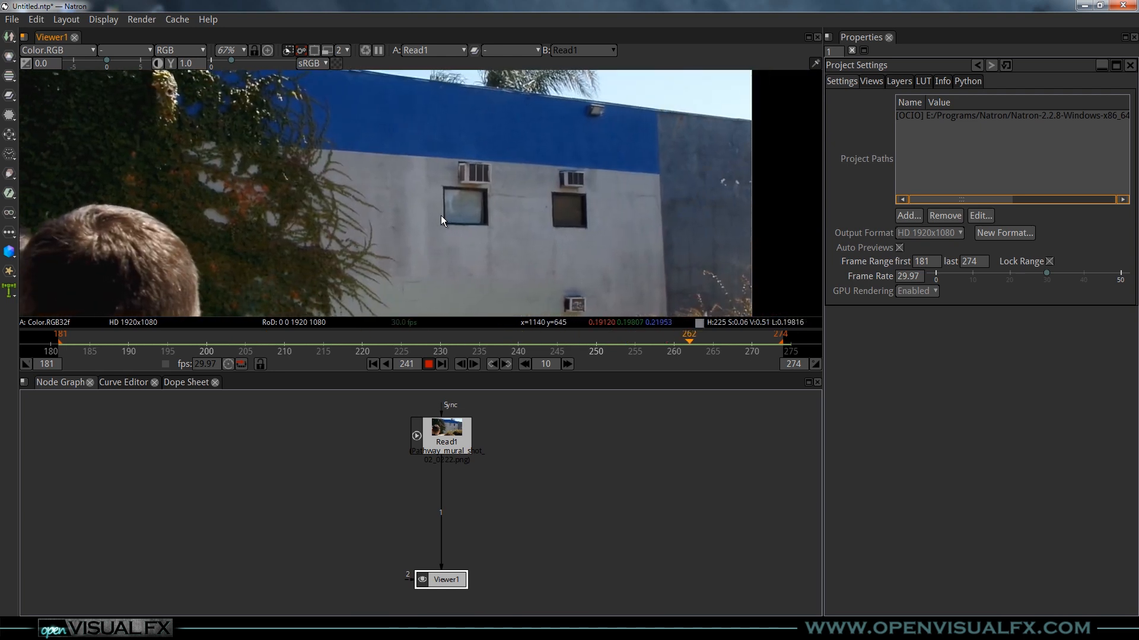
scroll(438, 219, down, 2)
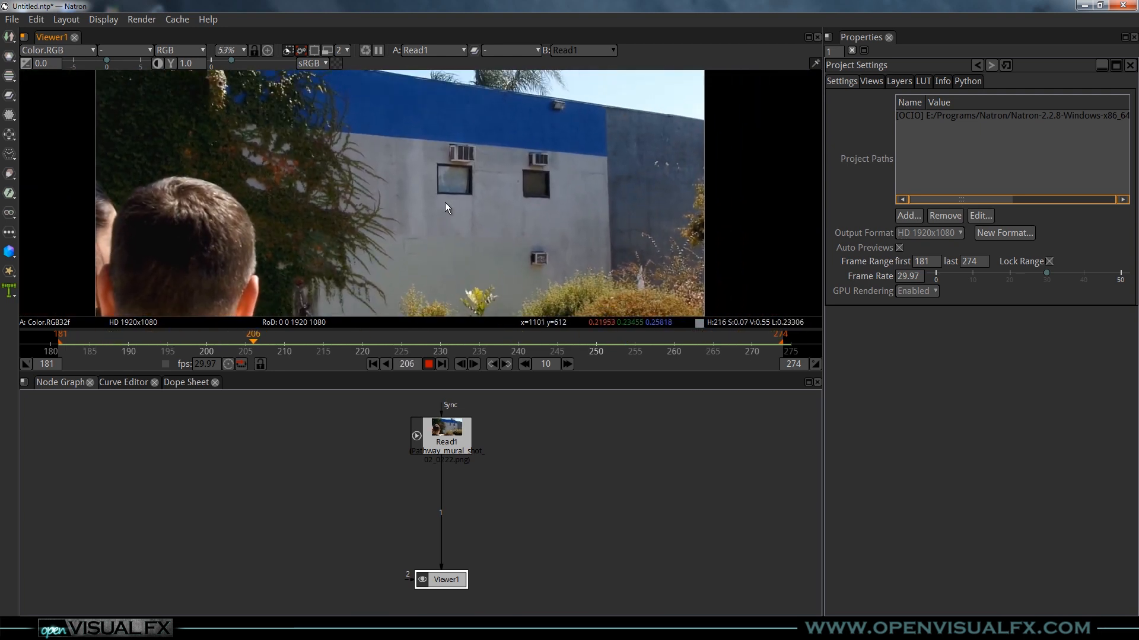
scroll(443, 201, down, 1)
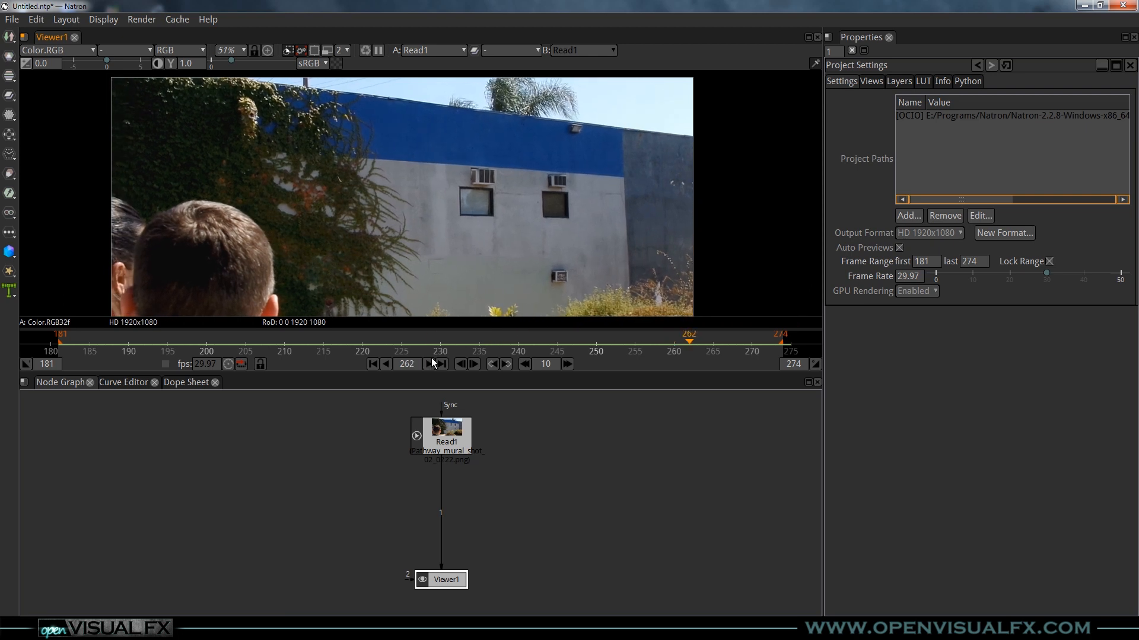
click(372, 363)
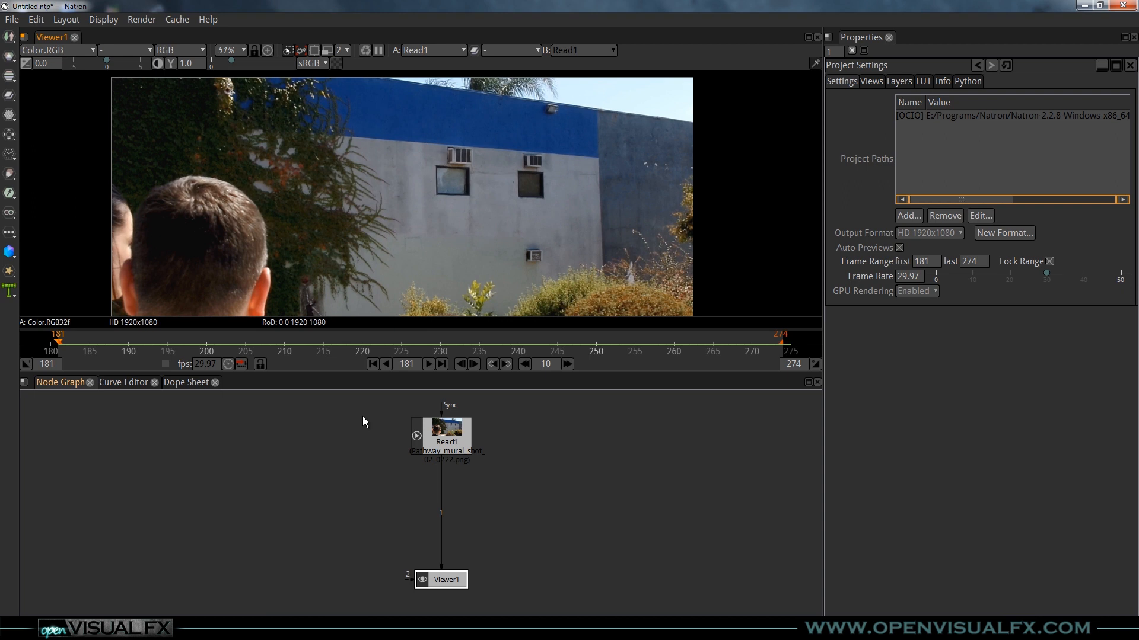
Step: Move the Read1 node slightly higher above Viewer1 in the node graph
scroll(347, 457, up, 1)
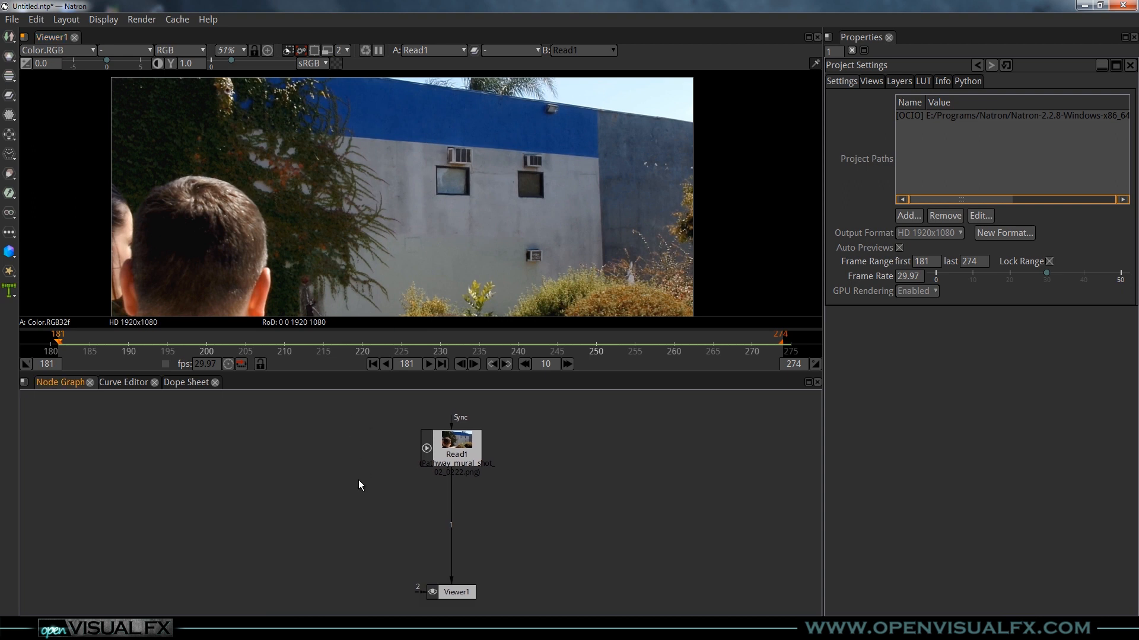
click(458, 442)
click(556, 490)
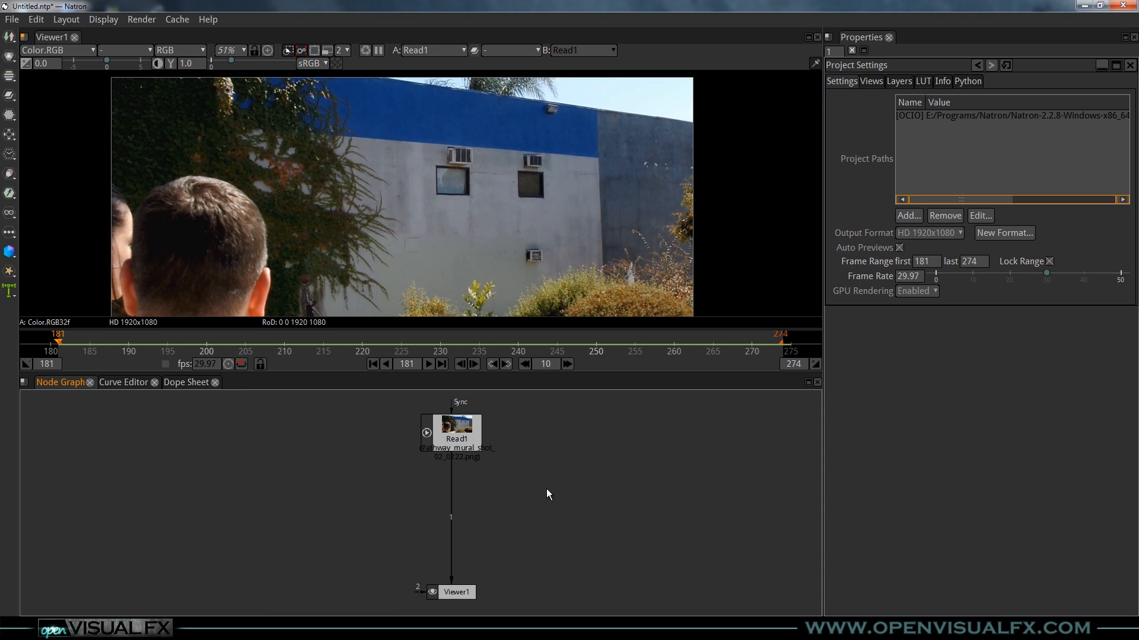
Step: Add an unconnected Blur node and an unconnected Transform node side by side, to the right of Read1
drag(546, 490, 510, 486)
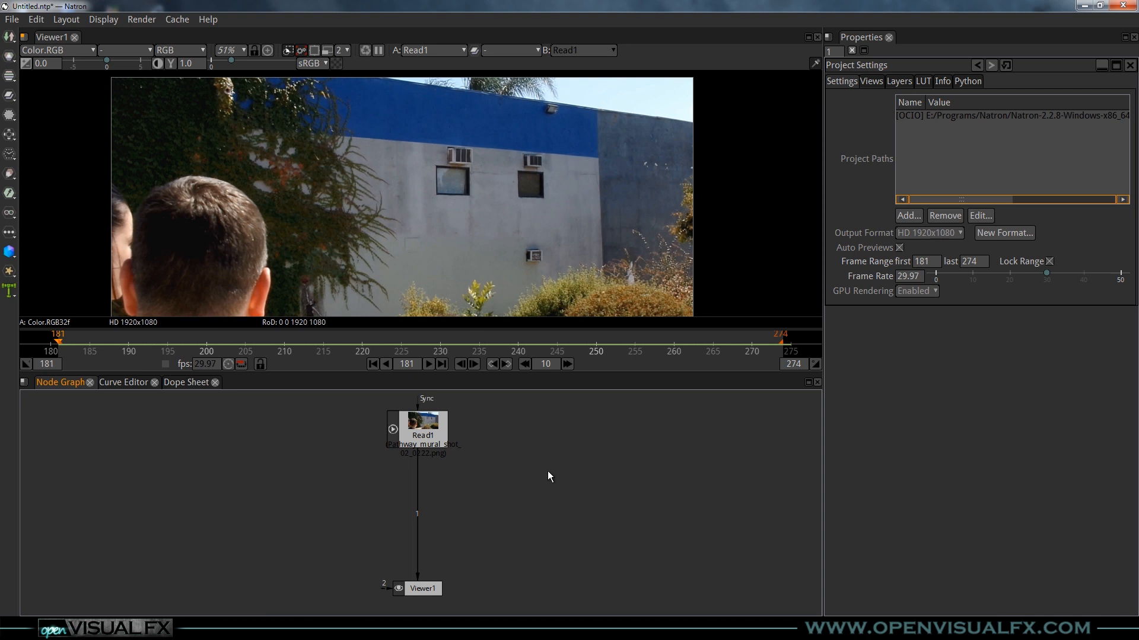
key(ctrl+b)
drag(588, 466, 563, 440)
click(635, 452)
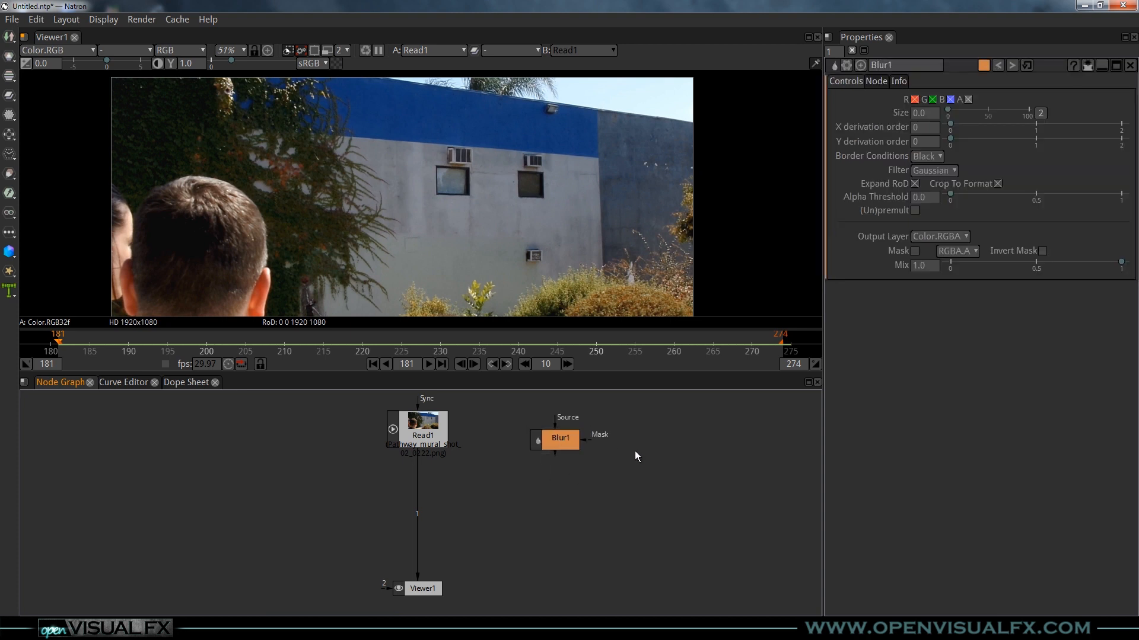
key(t)
drag(673, 462, 656, 442)
click(597, 491)
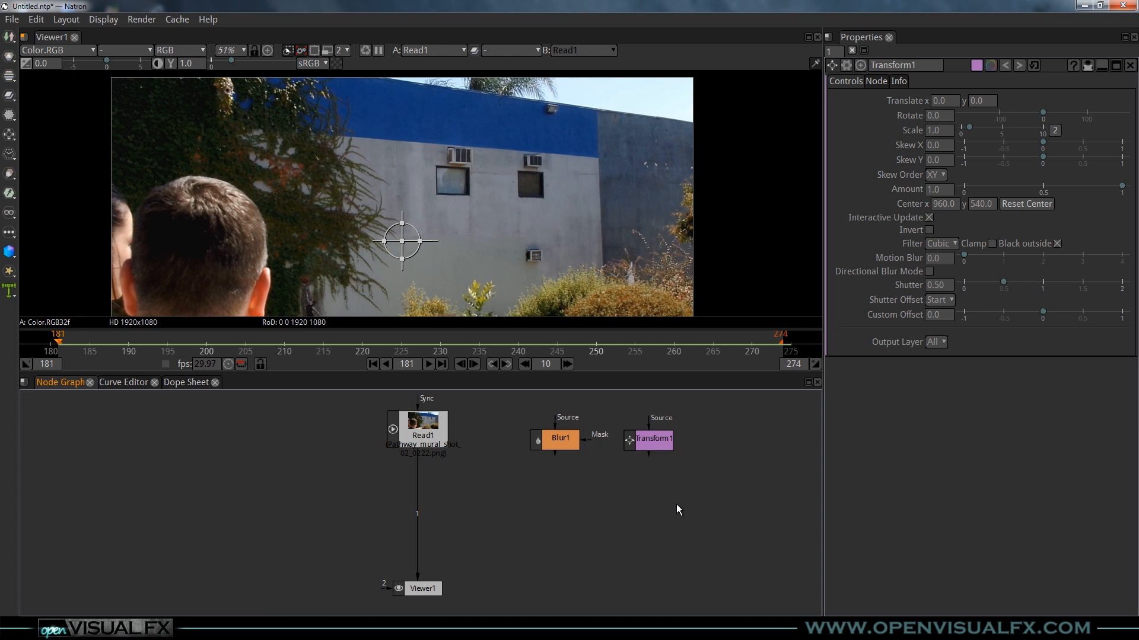
Step: Add a Merge node below the Blur node and delete the extra second Merge node
key(m)
drag(650, 523, 560, 501)
click(644, 513)
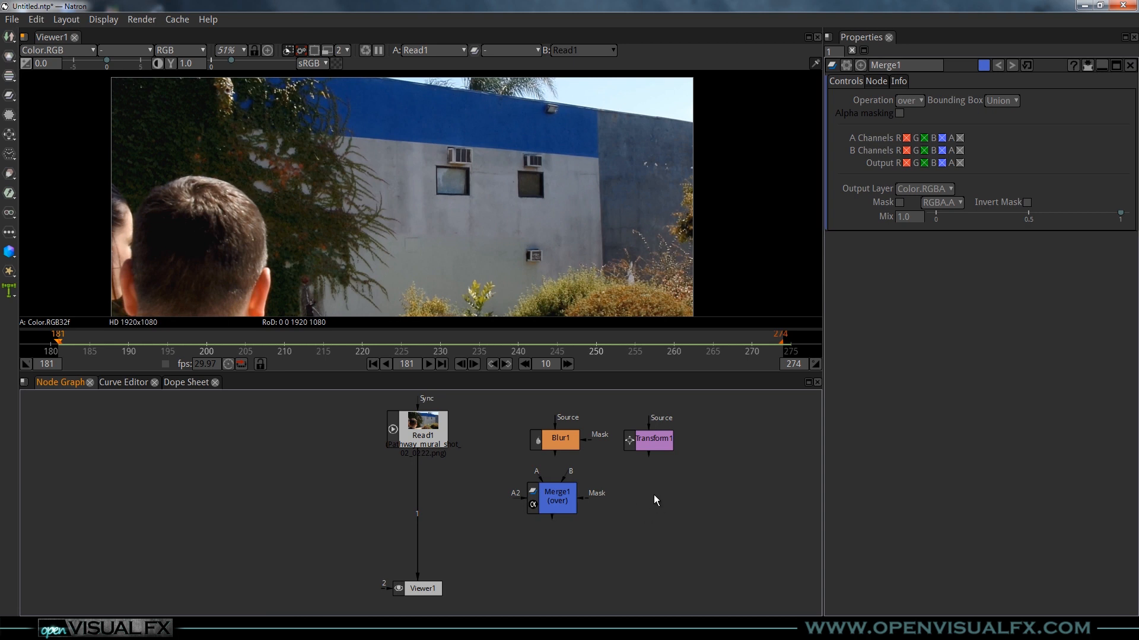
key(m)
drag(684, 518, 664, 506)
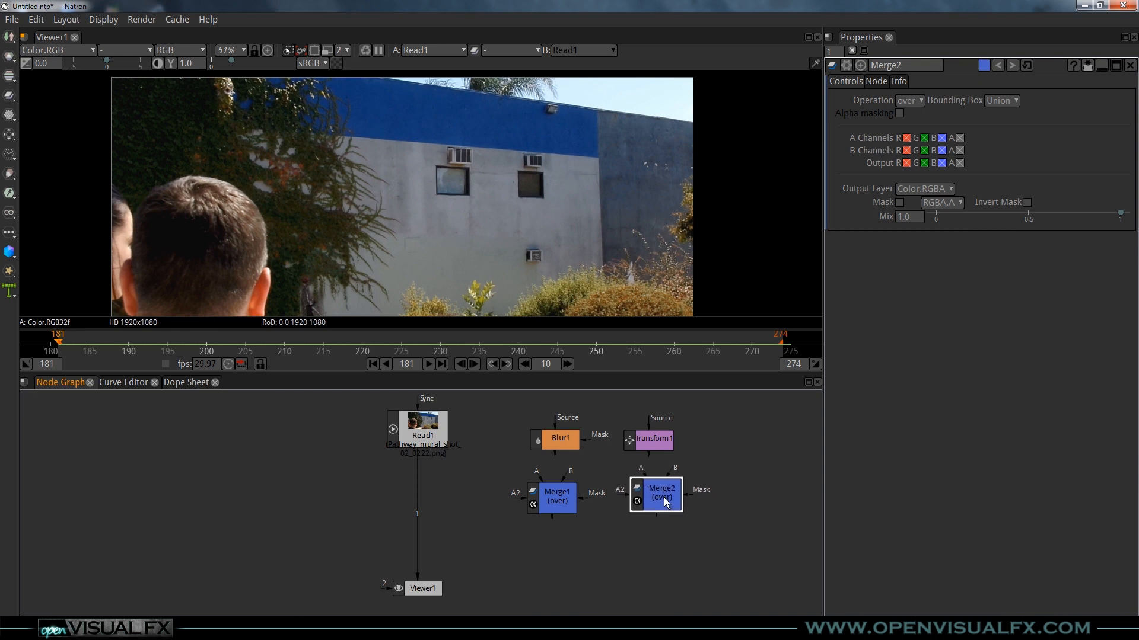
key(Delete)
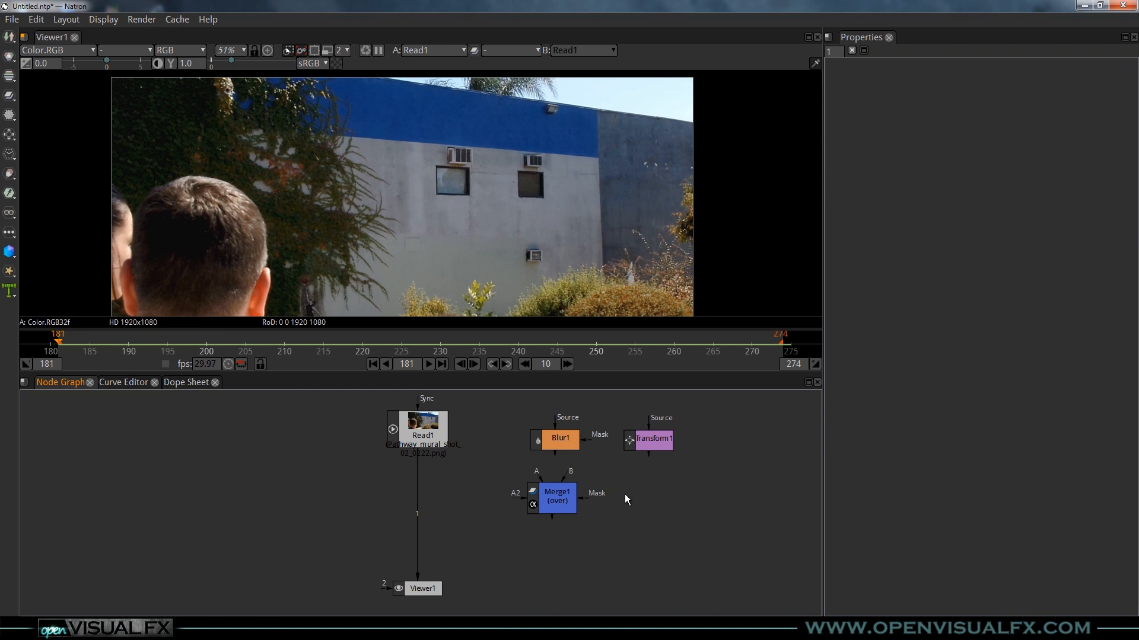
drag(551, 502, 556, 513)
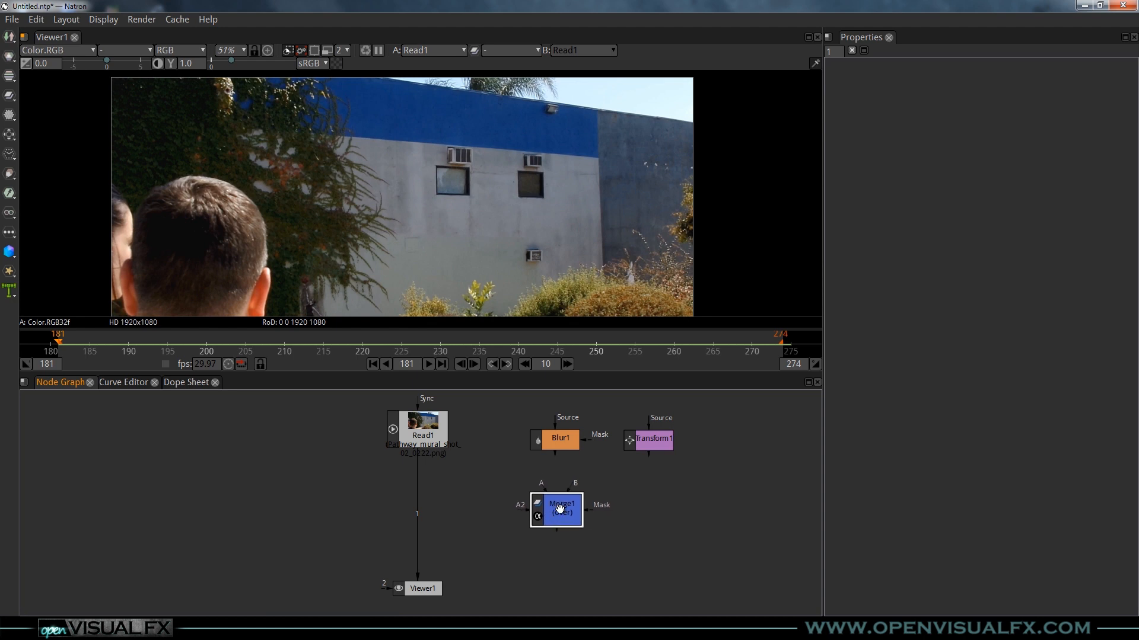
drag(554, 508, 550, 501)
click(651, 502)
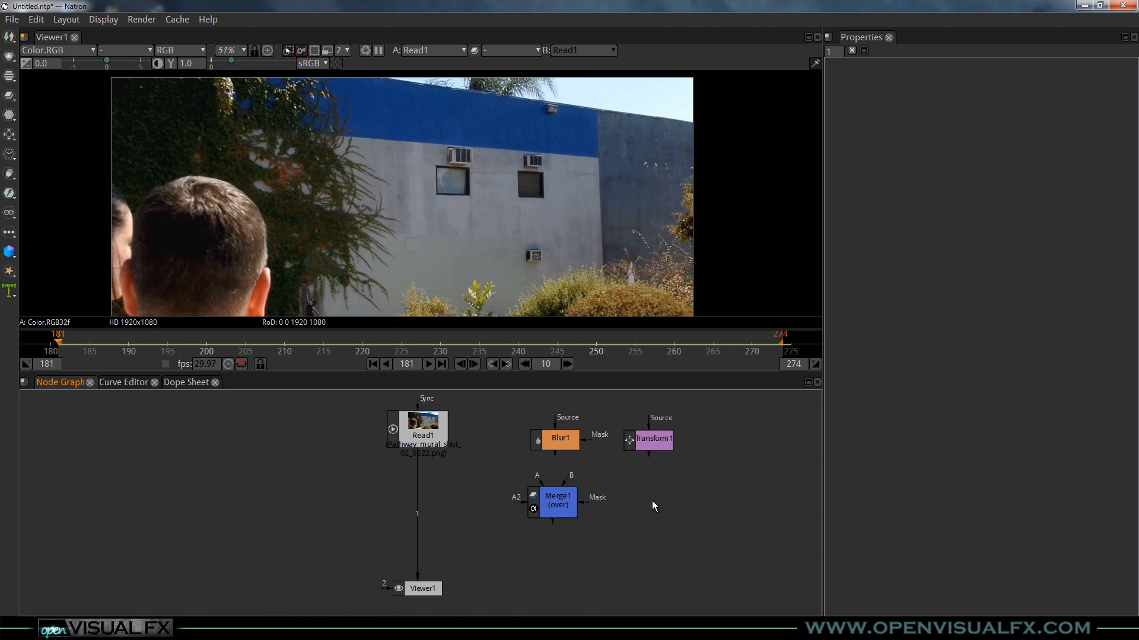
Step: Add a Roto node below the Transform node and check Layer1 in its layer list
key(o)
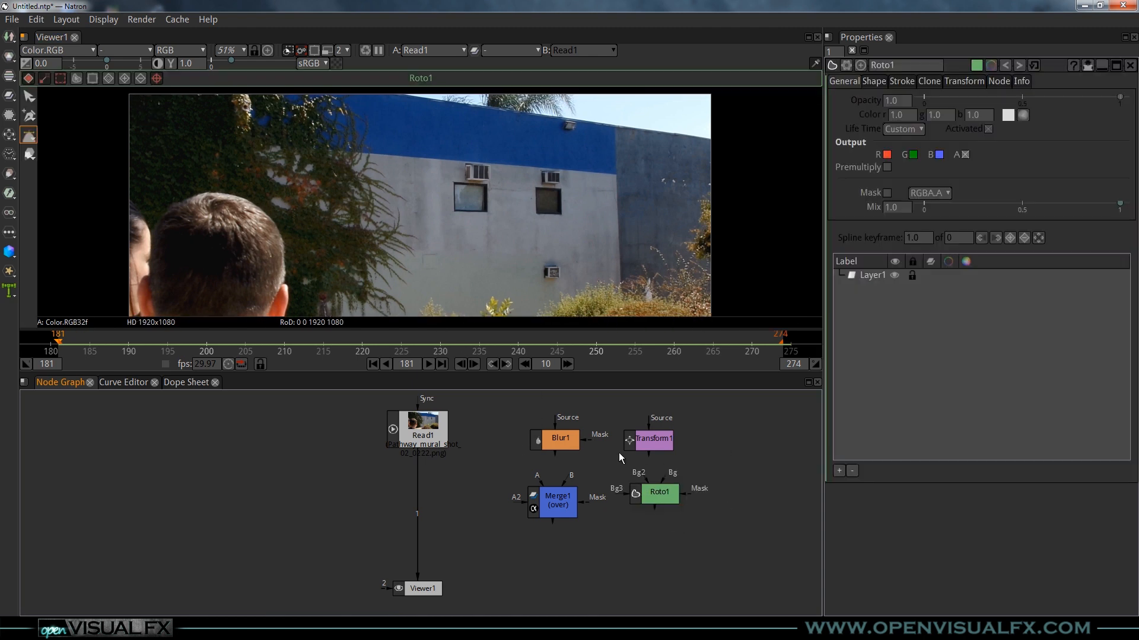
click(658, 495)
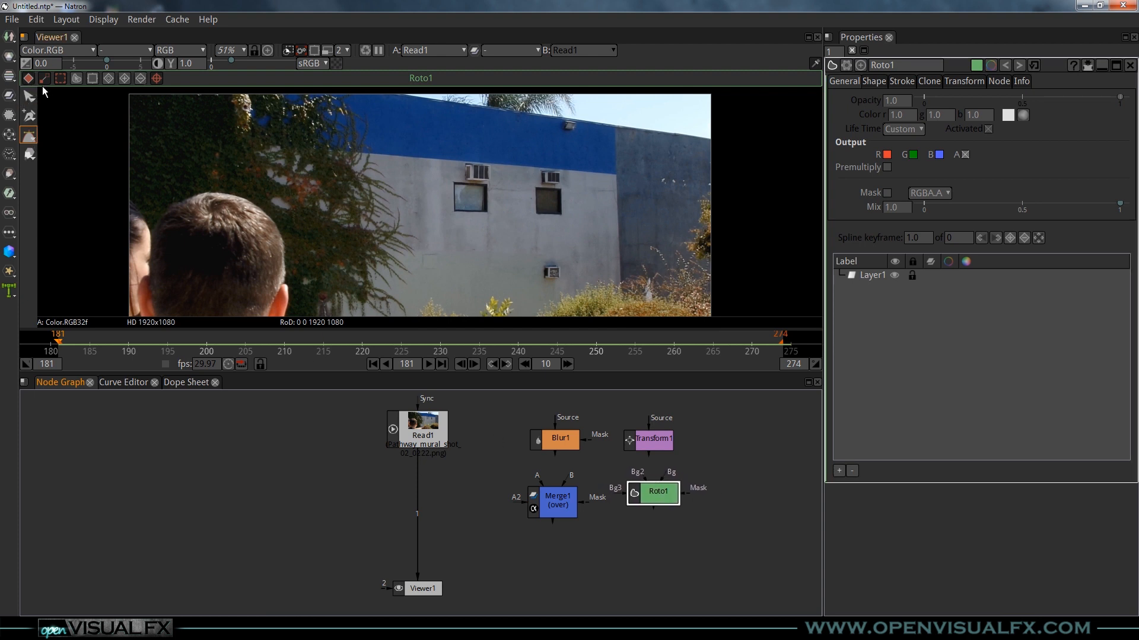
click(879, 276)
click(888, 372)
click(869, 276)
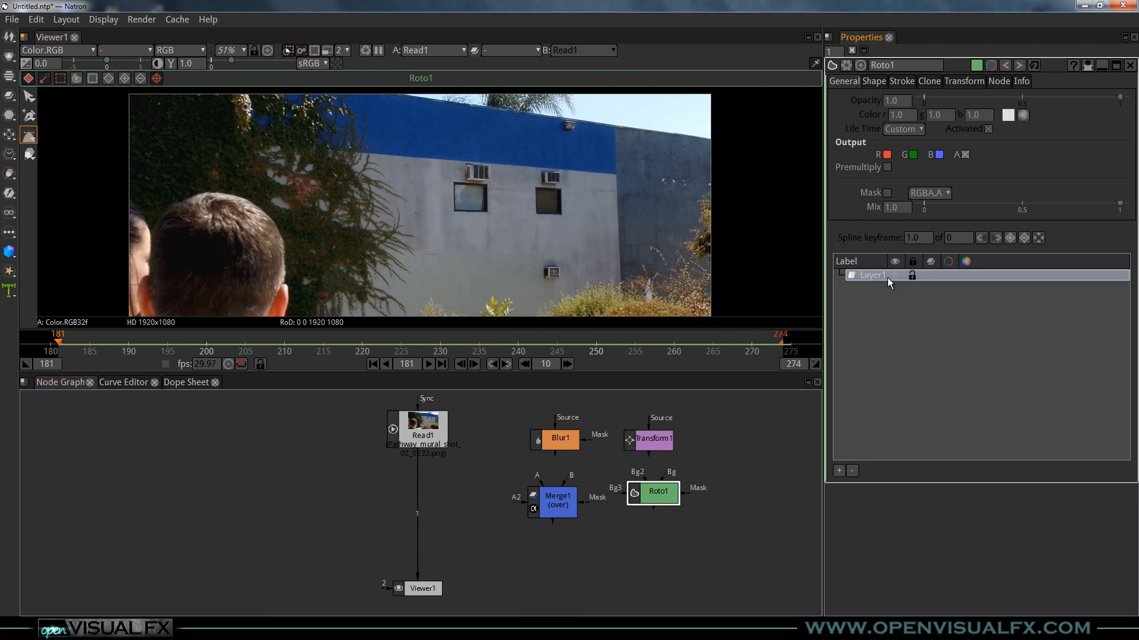
click(887, 369)
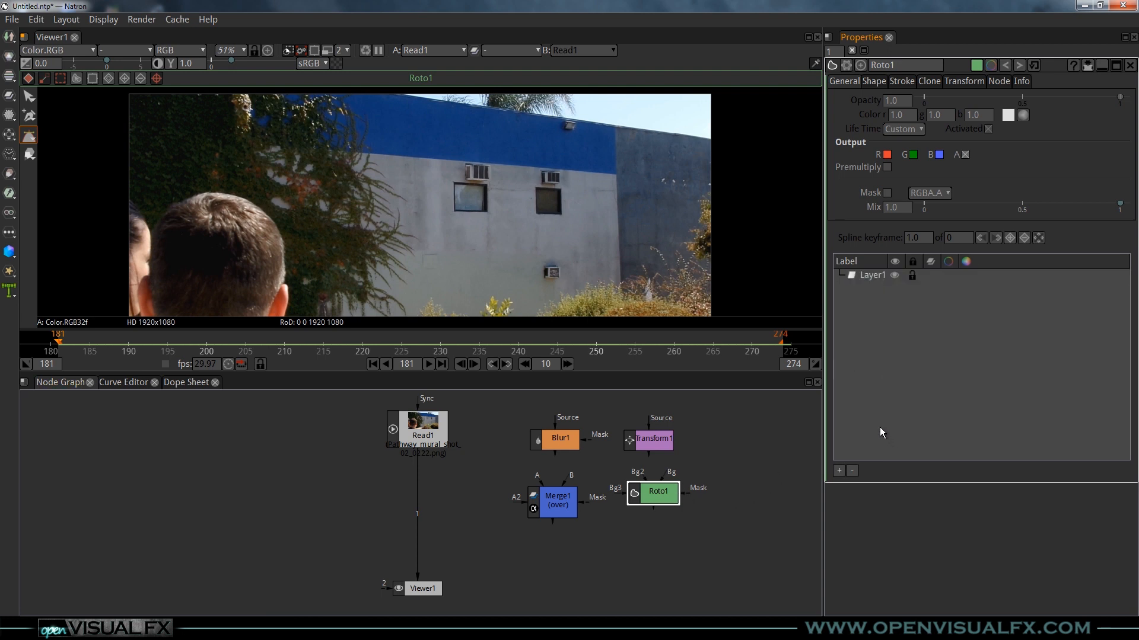
drag(648, 497, 656, 498)
Step: Add a RotoPaint node and position it to the upper right of the Roto node
click(761, 450)
key(p)
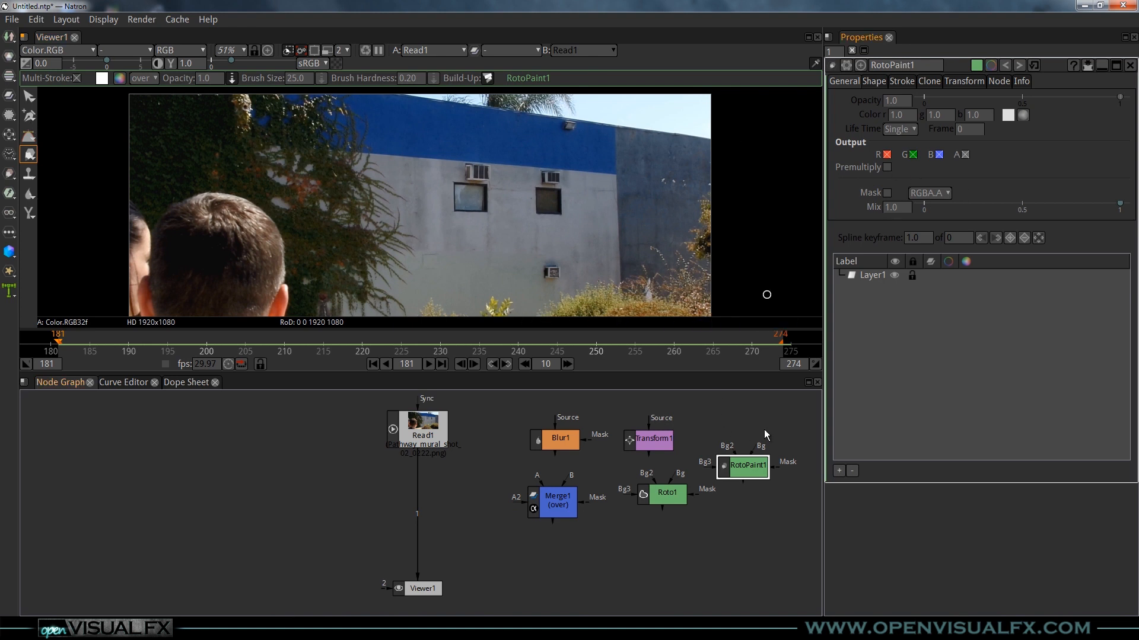
drag(745, 468, 748, 453)
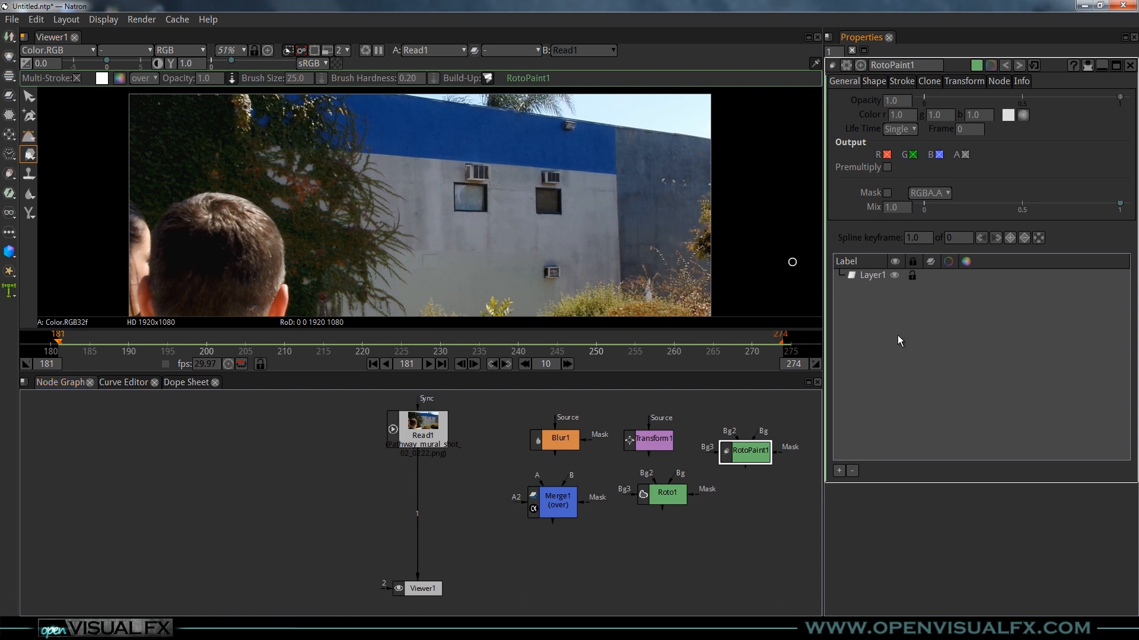
drag(740, 453, 742, 467)
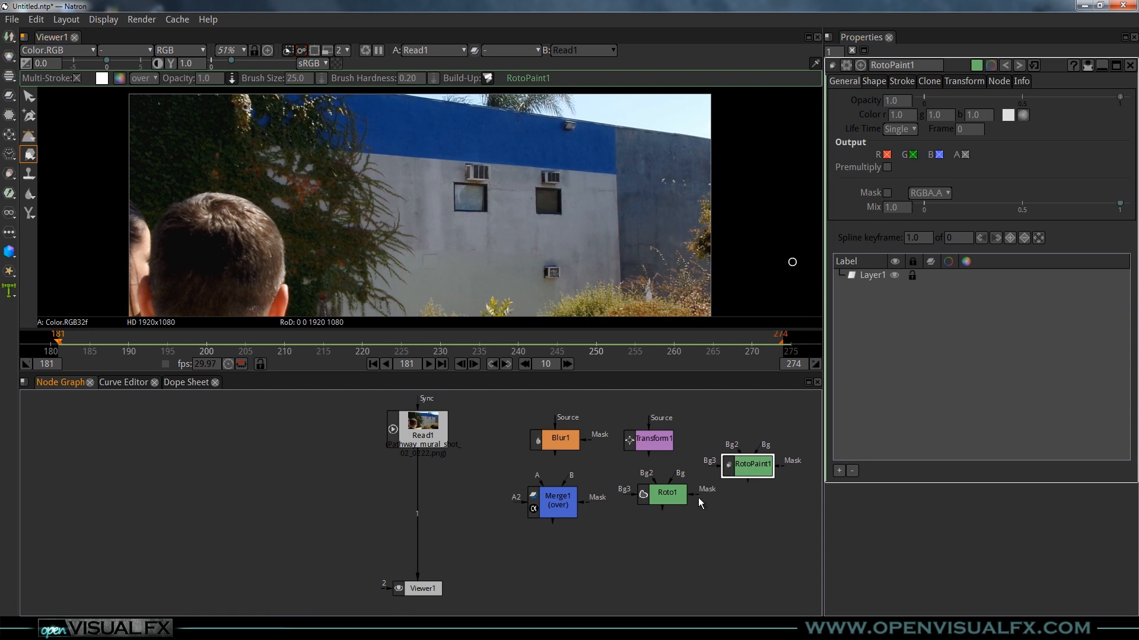
click(655, 500)
Step: Add a Grade node below the Merge node and a ColorCorrect node below the Roto node
drag(628, 564, 546, 541)
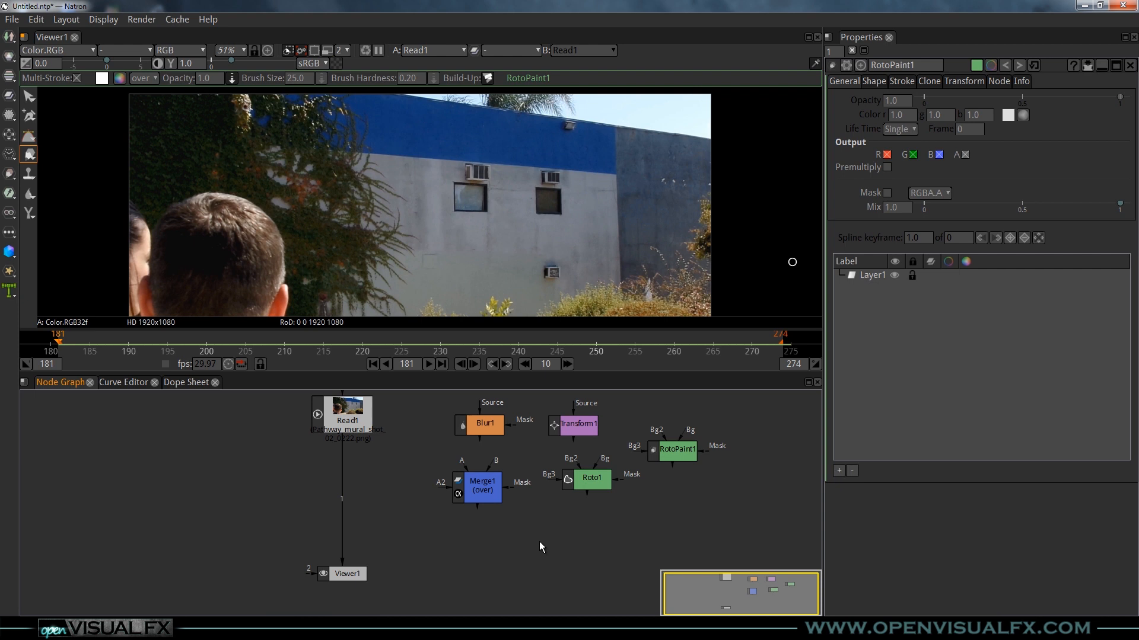
drag(564, 555, 525, 543)
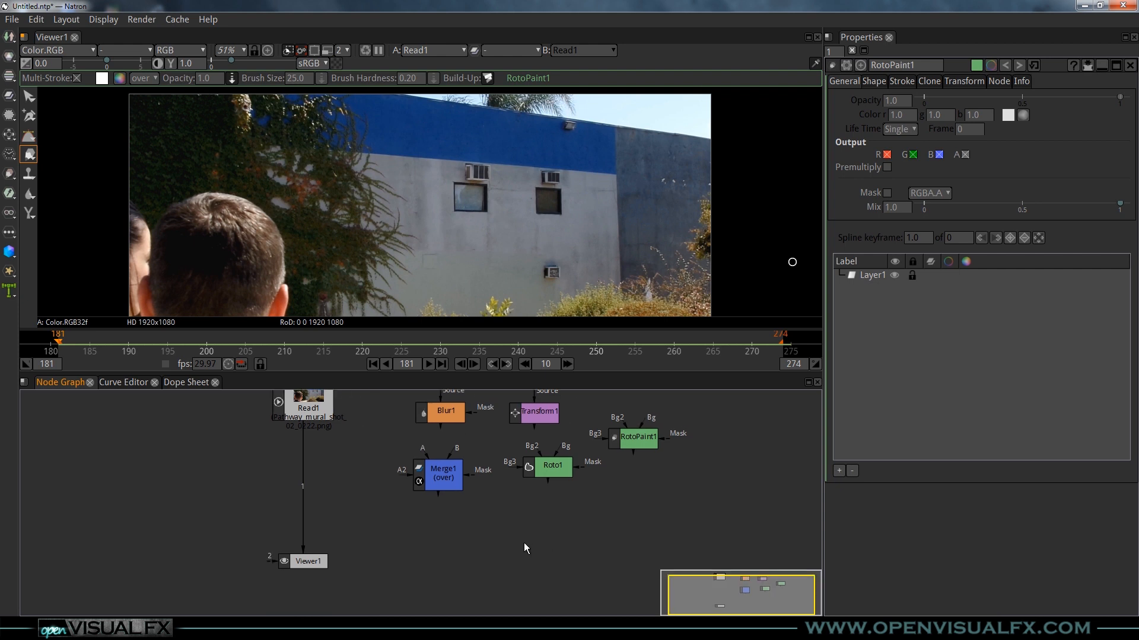
key(ctrl+g)
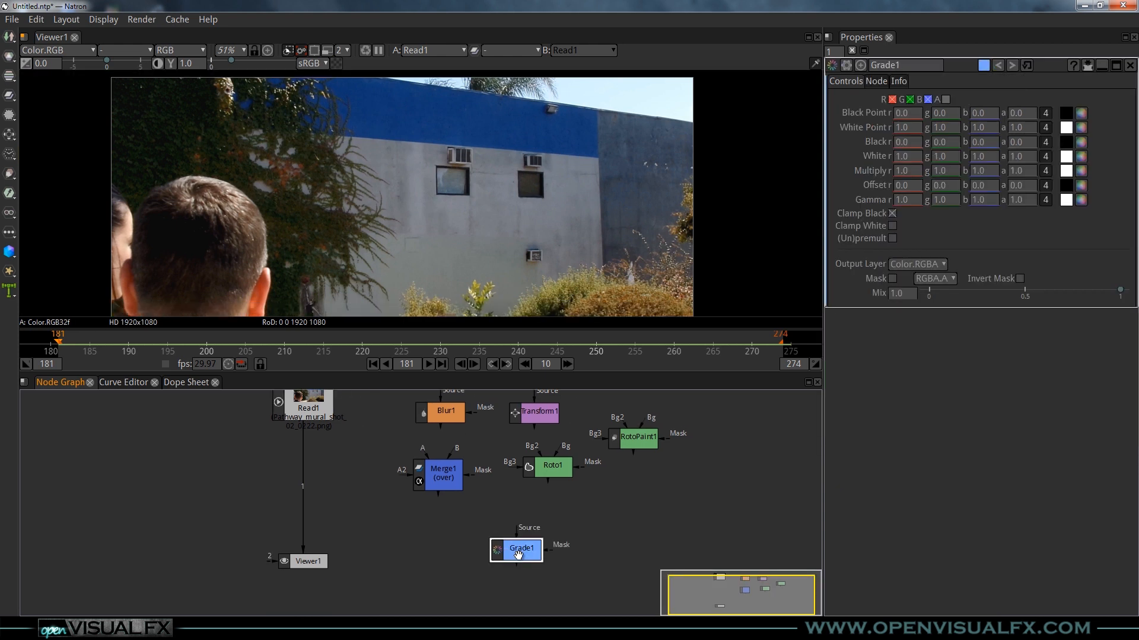
click(945, 159)
click(950, 171)
click(991, 170)
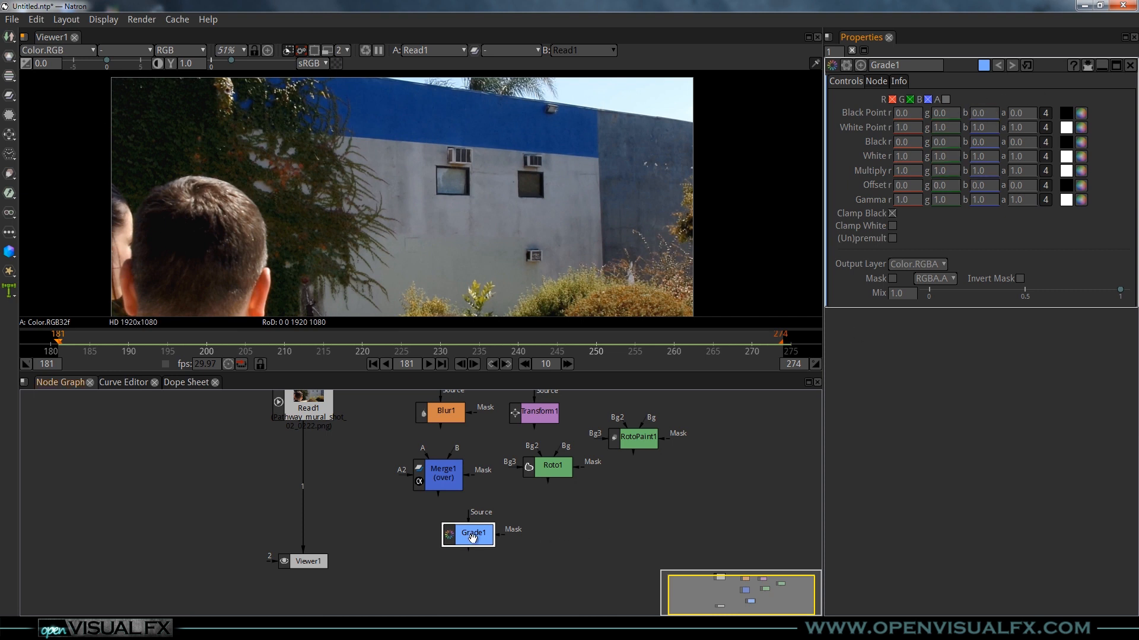
drag(473, 538, 439, 538)
key(c)
drag(544, 541, 531, 528)
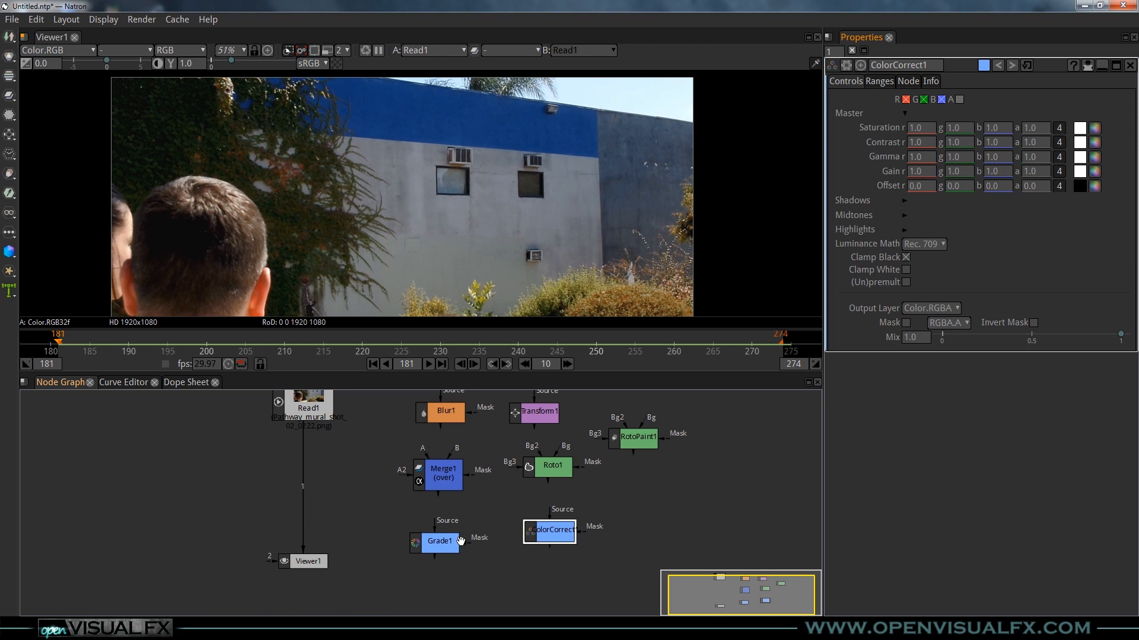
Step: Collapse the Grade node's Black Point, White Point, Black, White, Multiply, Offset and Gamma channels into single-value sliders
drag(435, 543, 442, 539)
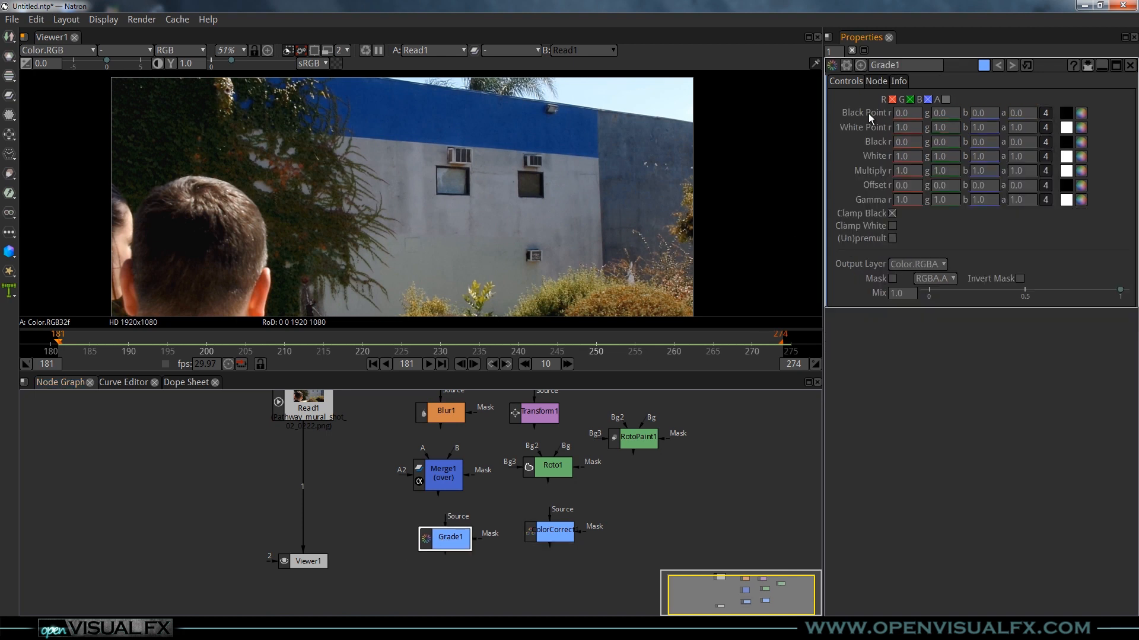
click(1046, 113)
click(1045, 126)
click(1046, 142)
click(1045, 156)
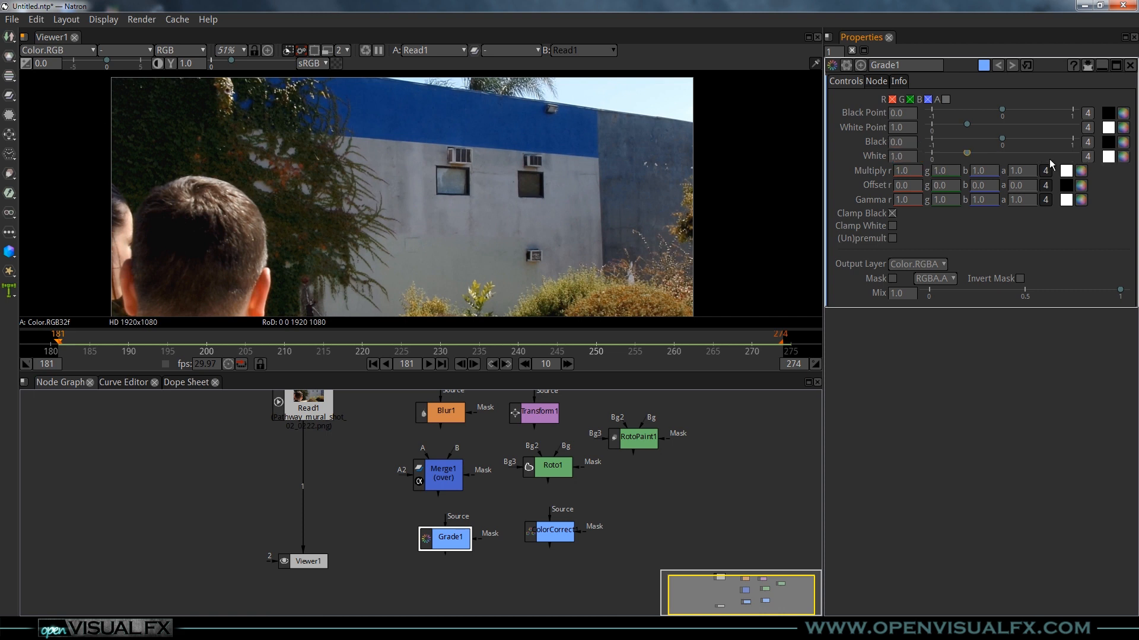
click(1046, 171)
click(1046, 185)
click(1046, 200)
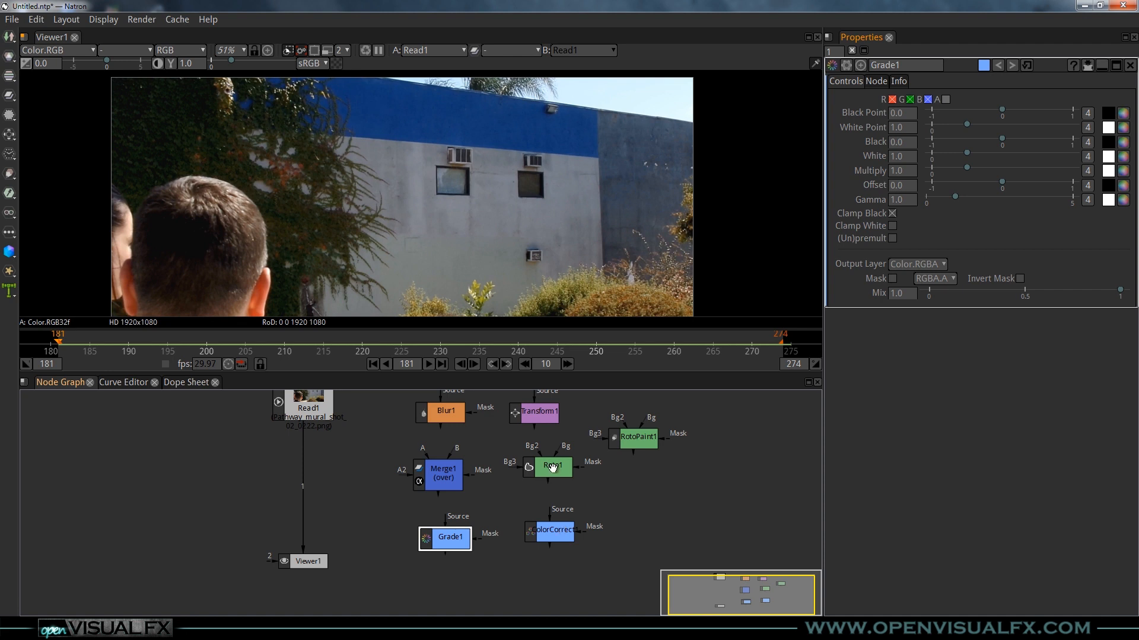
Step: Split the Blur node's Size into separate x and y values, and merge them back into a single slider
click(450, 413)
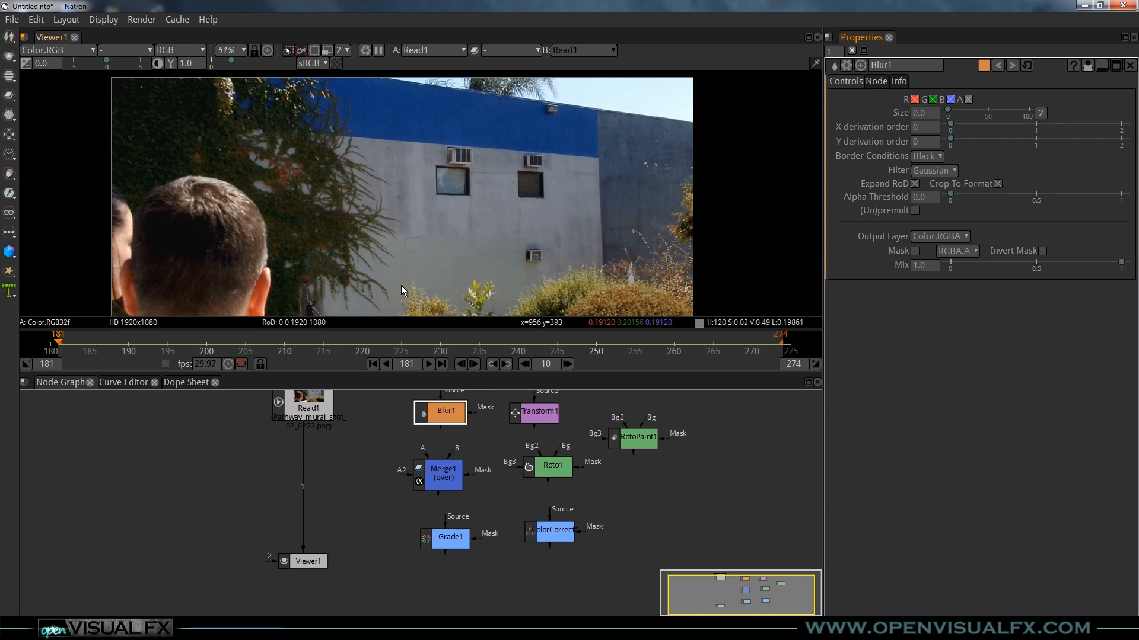
click(1040, 113)
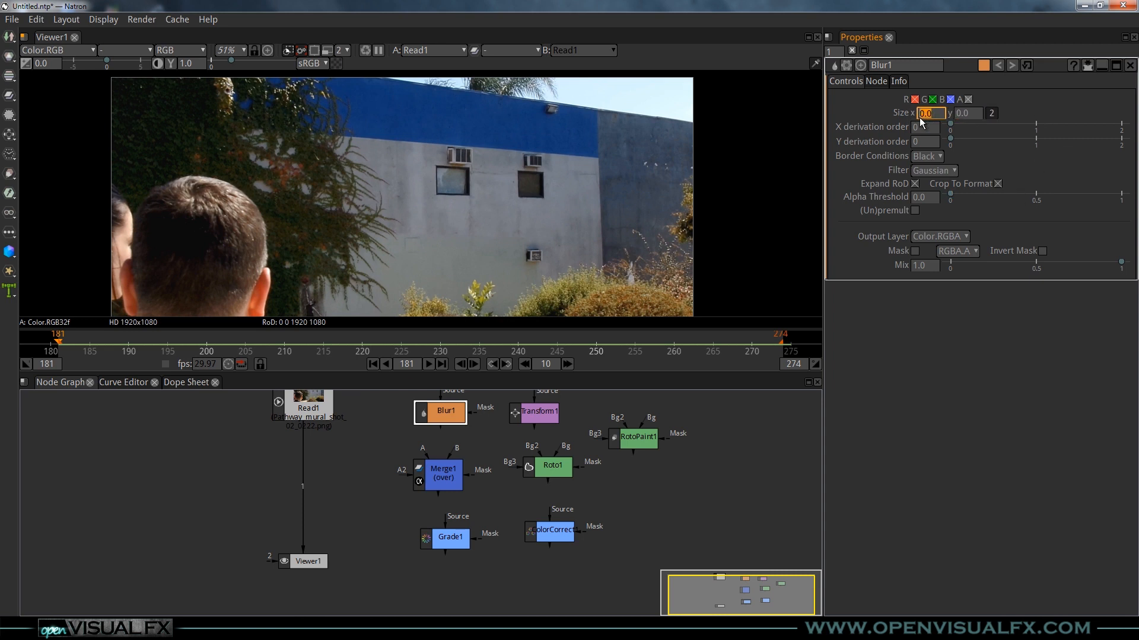
click(991, 113)
Step: Delete all the unconnected demonstration nodes, leaving only Read1 and Viewer1 in the node graph
scroll(455, 471, down, 2)
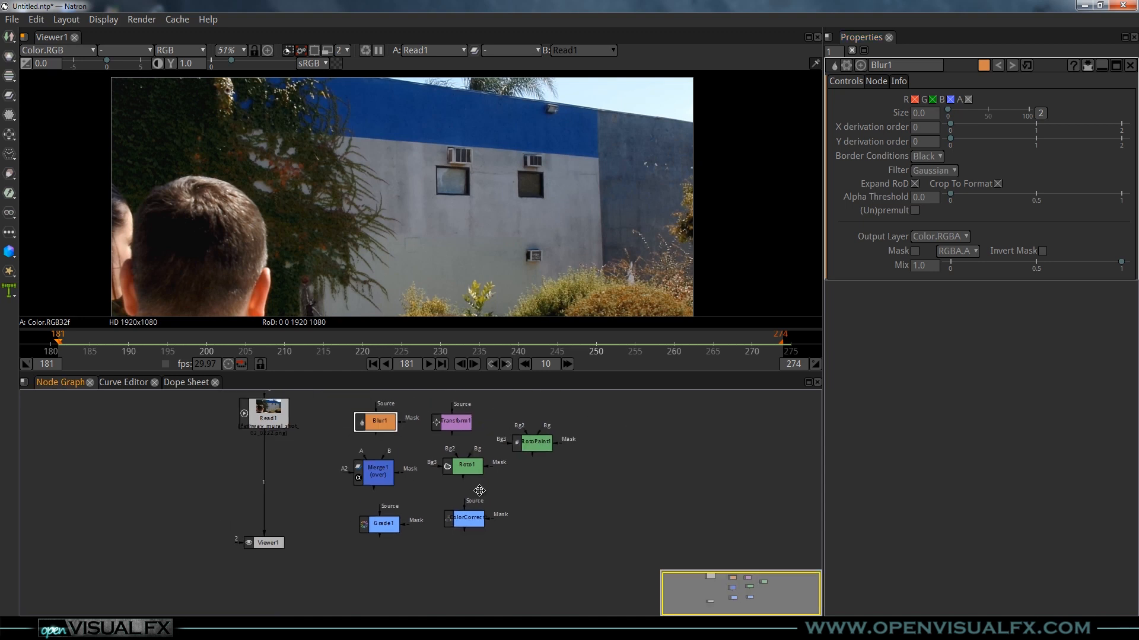
drag(411, 434, 466, 483)
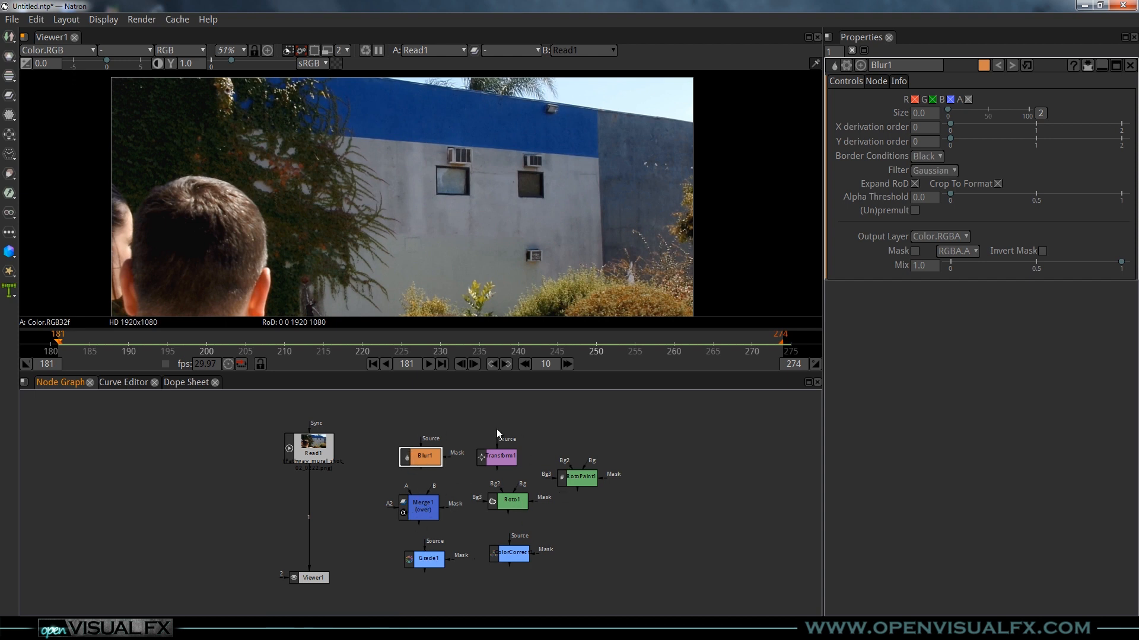
drag(577, 476, 630, 488)
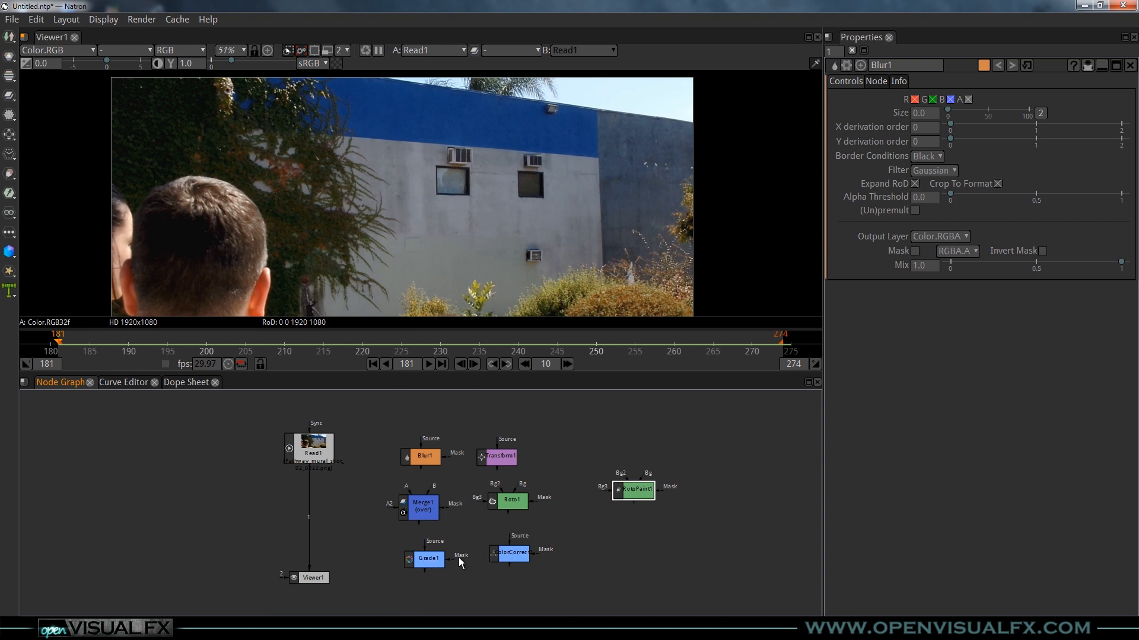
drag(360, 428, 560, 576)
drag(417, 455, 677, 594)
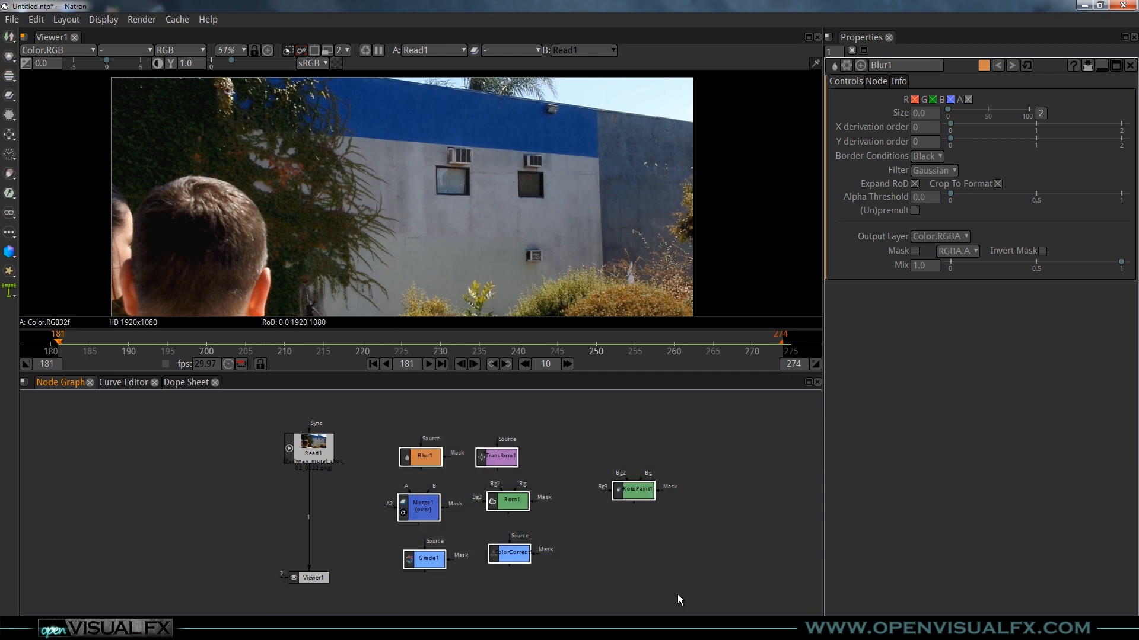
key(Delete)
Step: Add a Tracker node next to the Read1 node in the node graph
drag(430, 556, 500, 552)
scroll(457, 462, up, 4)
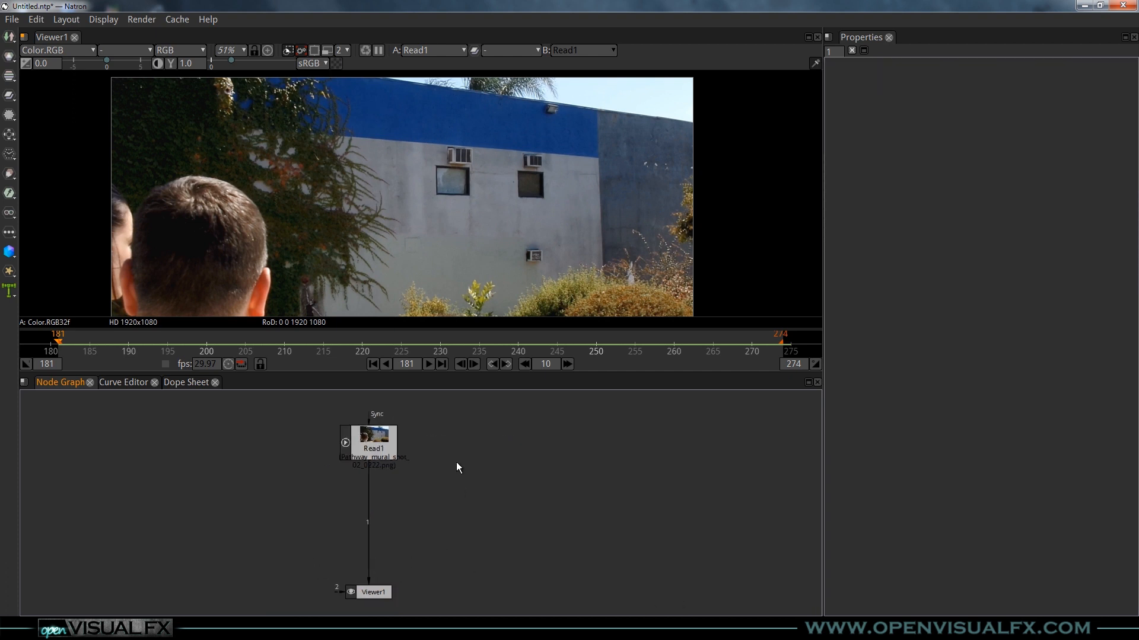
drag(436, 511, 505, 508)
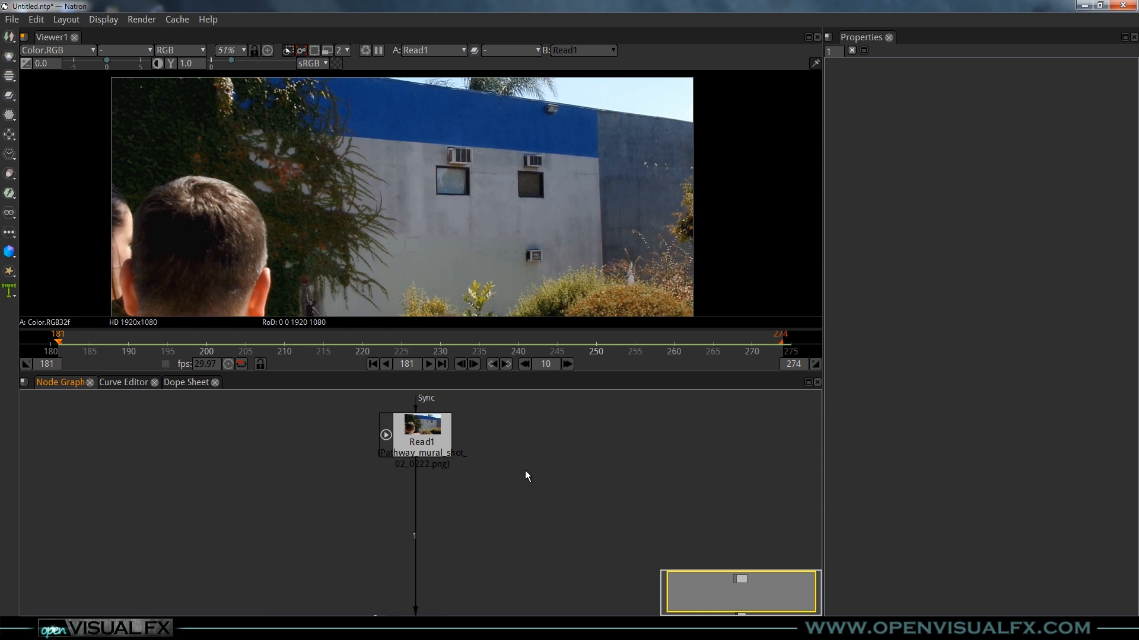
key(Tab)
text(track)
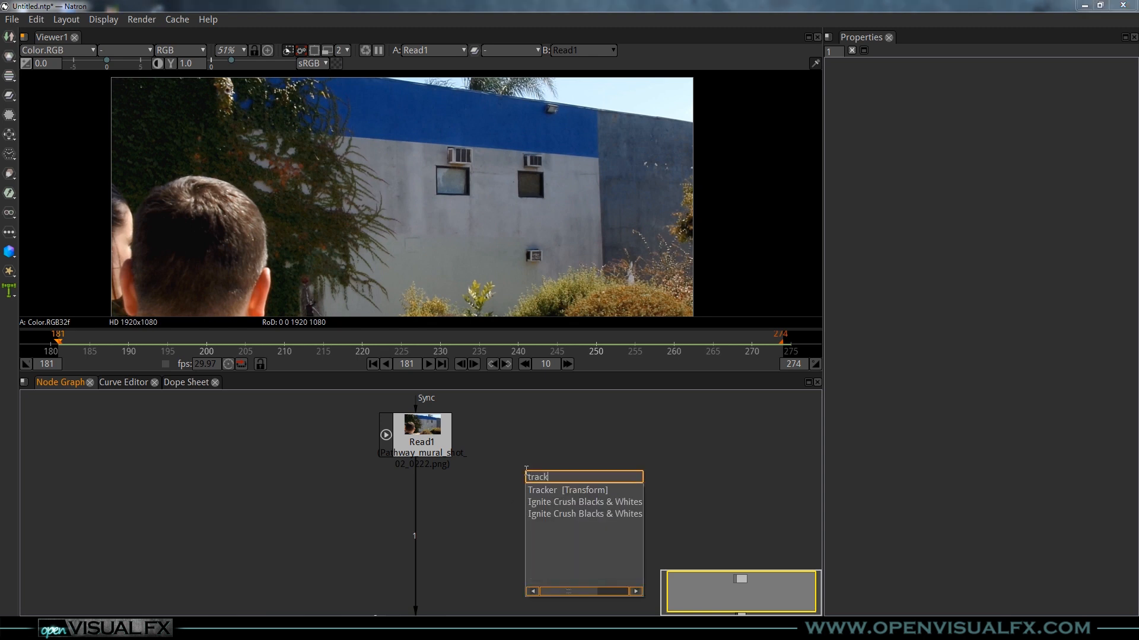
key(Down)
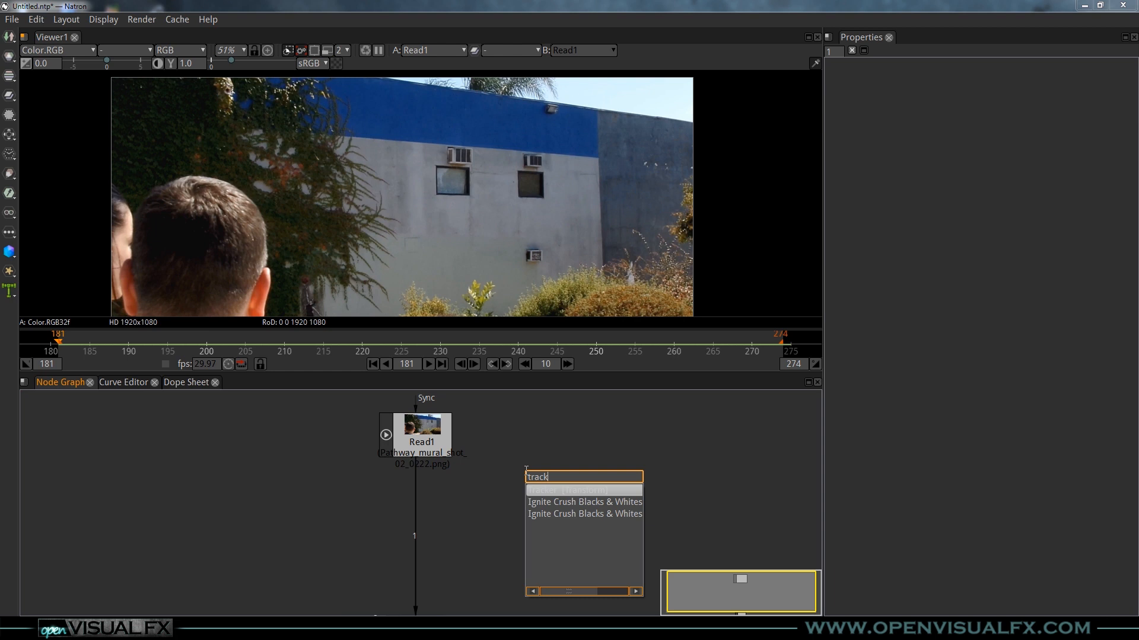
key(Return)
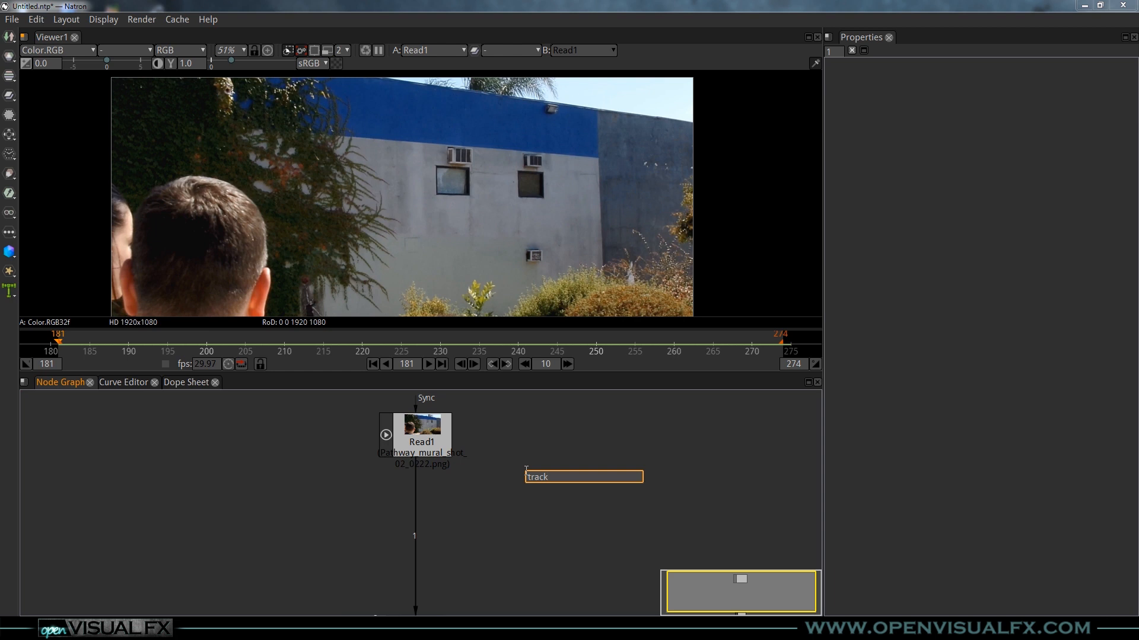
Step: Connect the Tracker's Source input to Read1 and place the Tracker beside the Read1-to-Viewer1 connection
drag(564, 483, 422, 444)
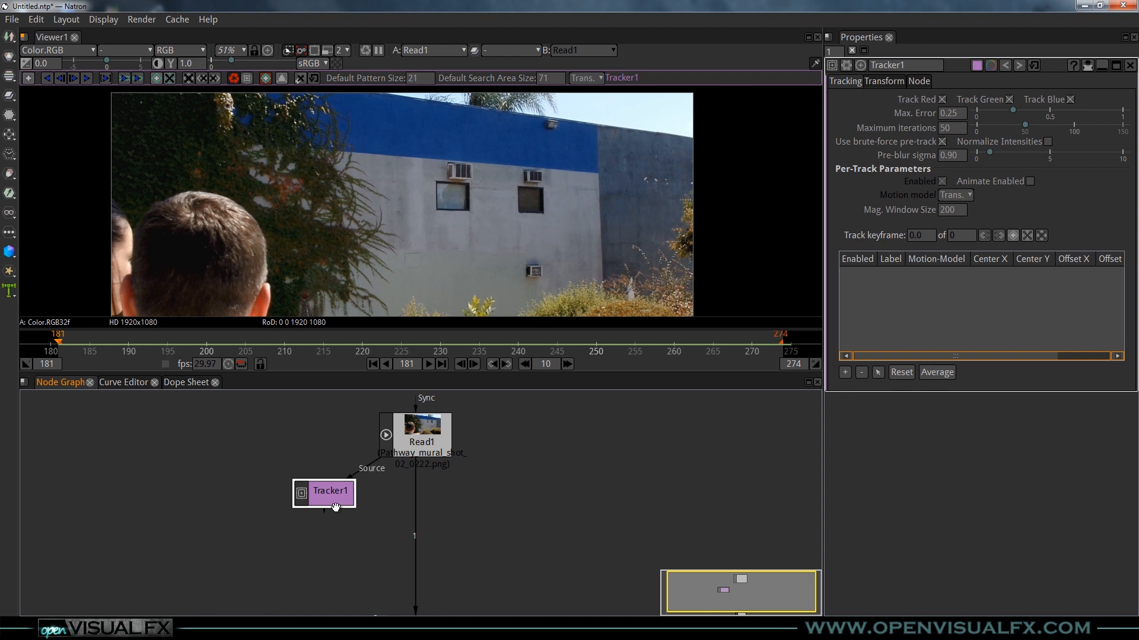
drag(413, 506, 466, 479)
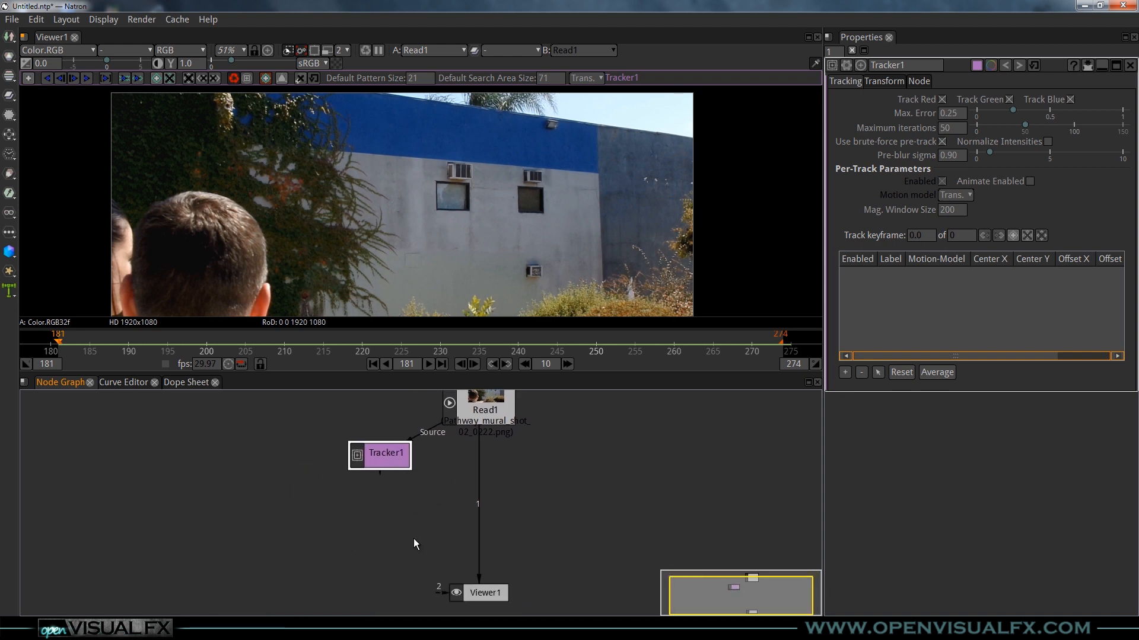
scroll(472, 570, down, 2)
drag(482, 561, 482, 603)
drag(421, 512, 434, 535)
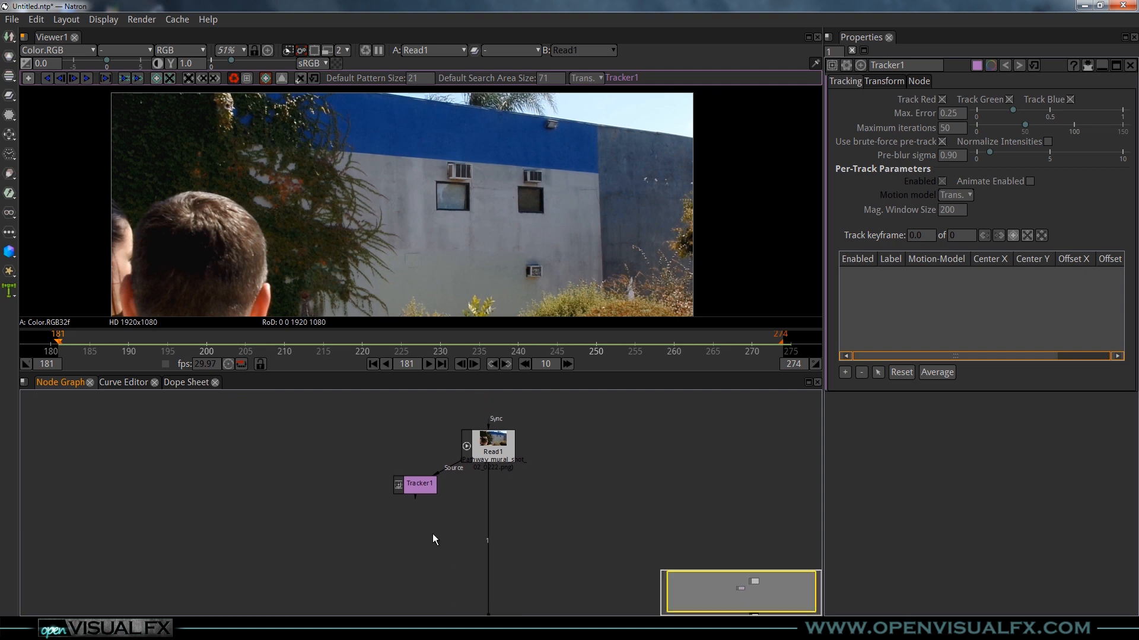
drag(419, 485, 414, 472)
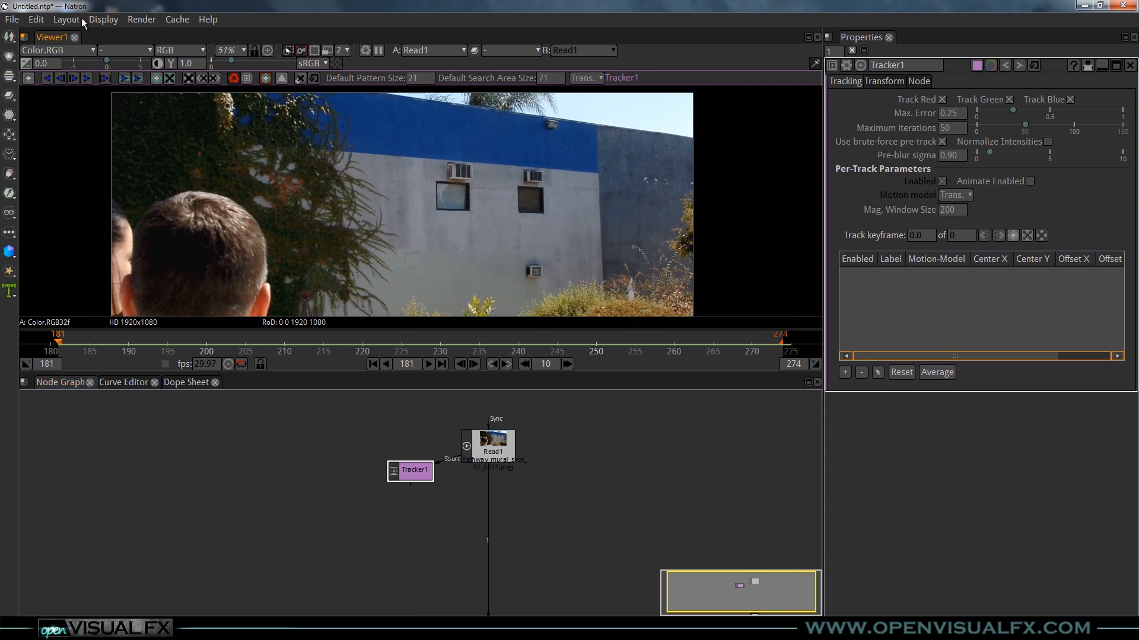
Step: Examine the node group colors in the Node Graph appearance preferences
click(40, 21)
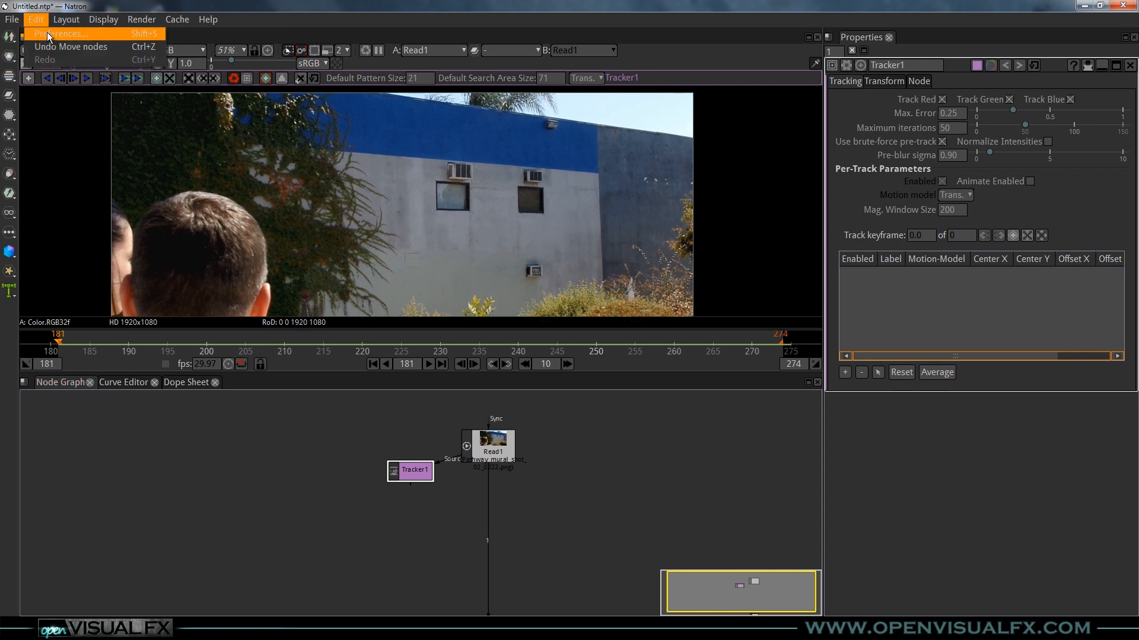
click(48, 33)
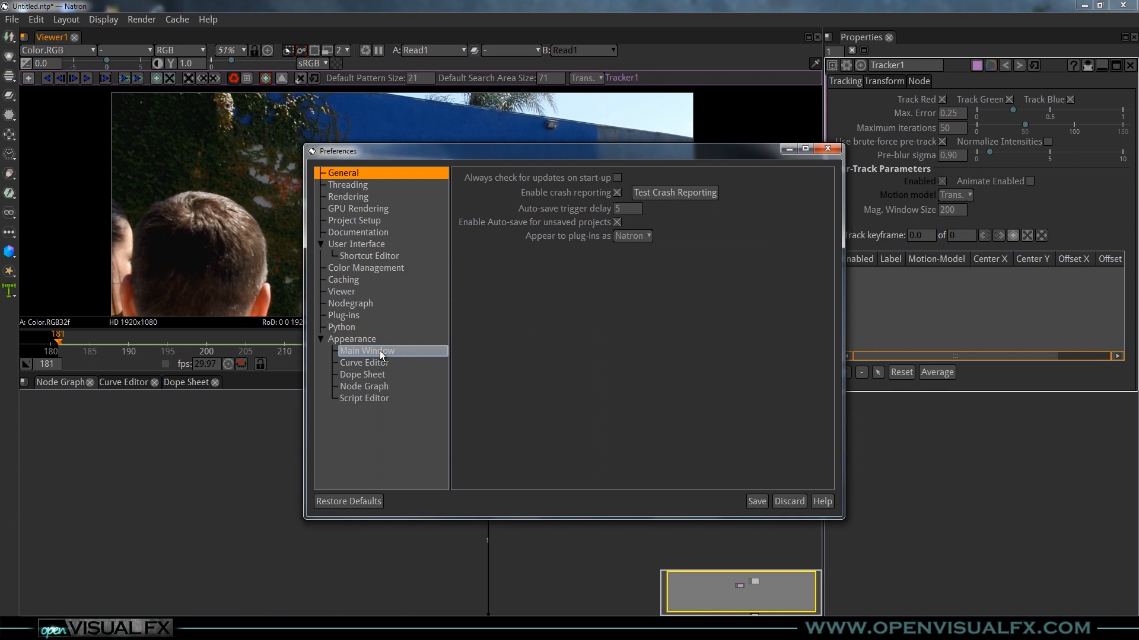
click(361, 385)
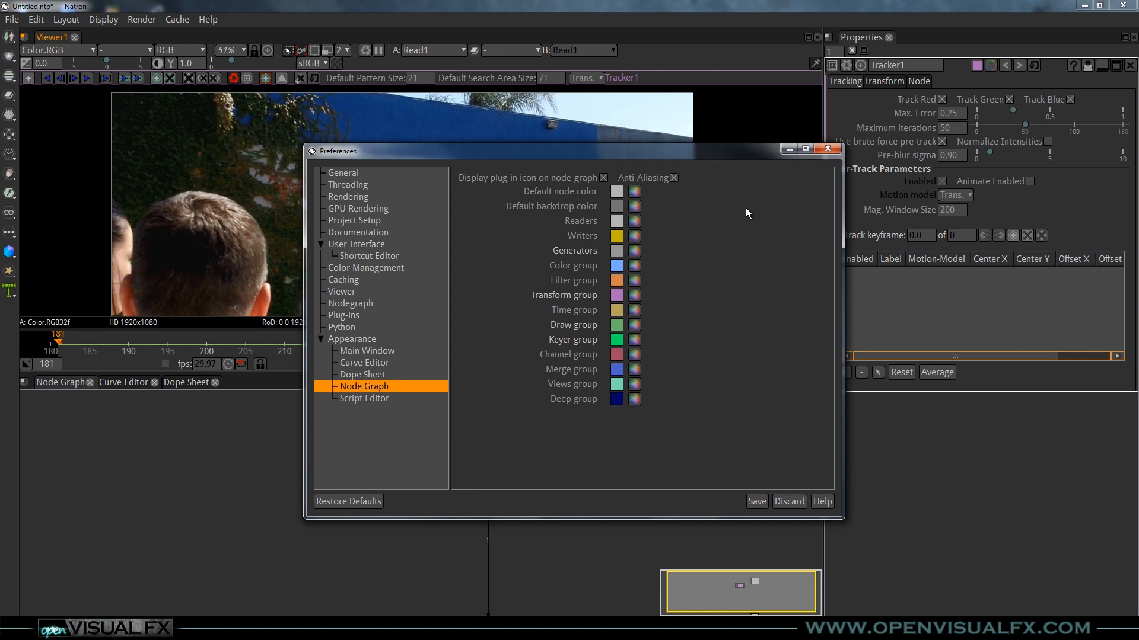
click(827, 149)
Step: Move the Tracker node slightly farther away from Read1 in the node graph
click(415, 472)
drag(415, 472, 401, 475)
drag(418, 529, 468, 495)
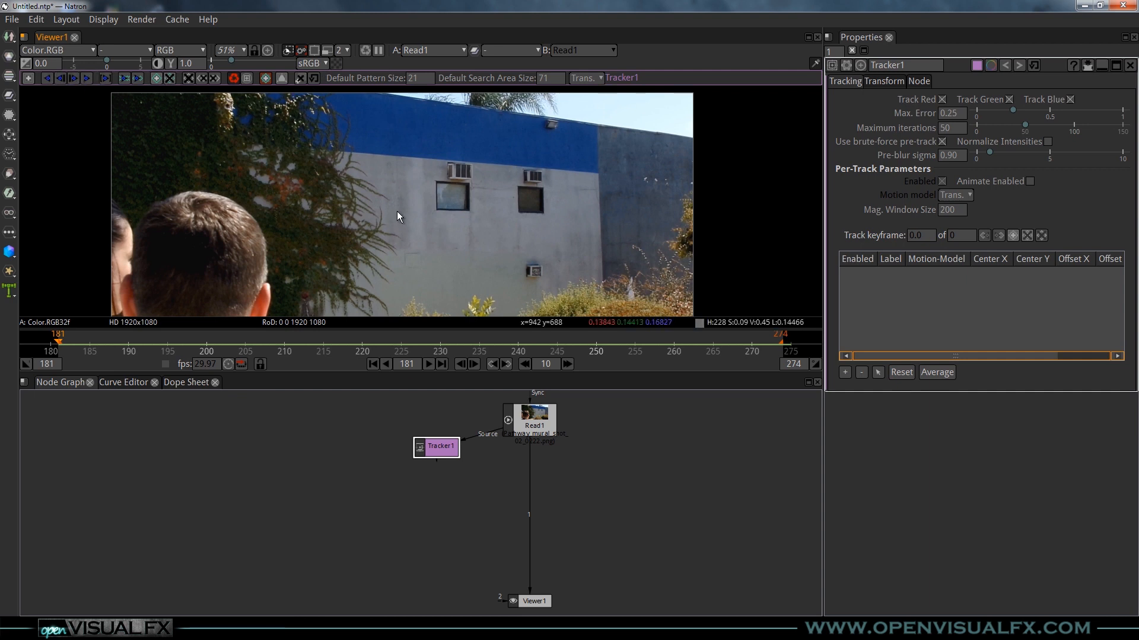
Step: Try placing a track on the lamp atop the blue wall and reshaping its pattern box, and remove the track
drag(405, 173, 415, 209)
scroll(396, 197, up, 1)
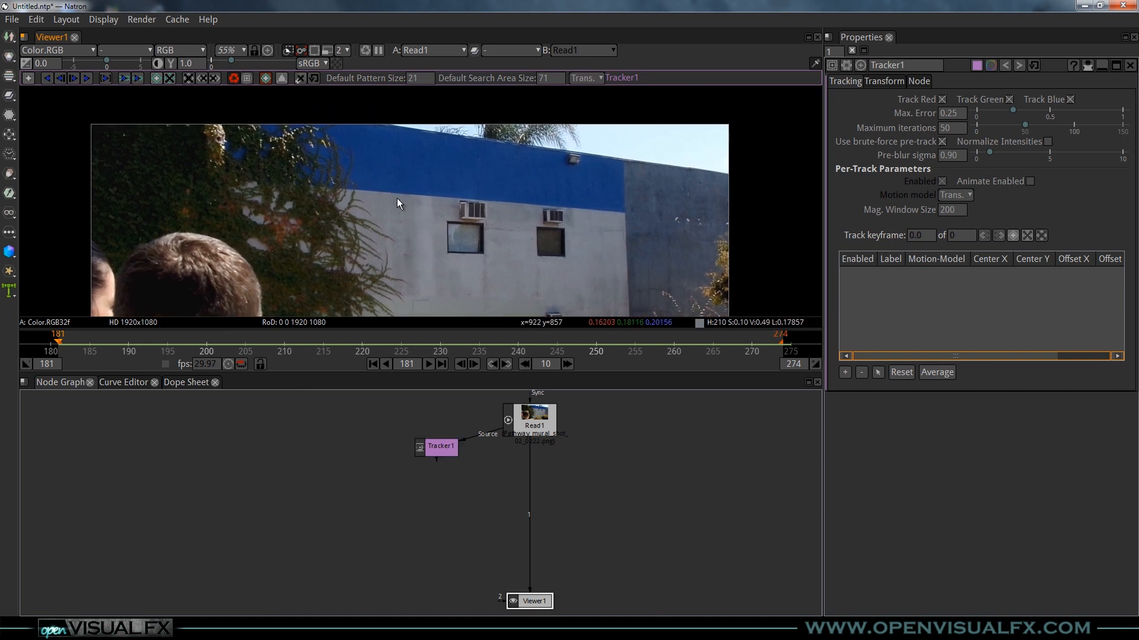
scroll(578, 176, up, 4)
scroll(571, 190, up, 4)
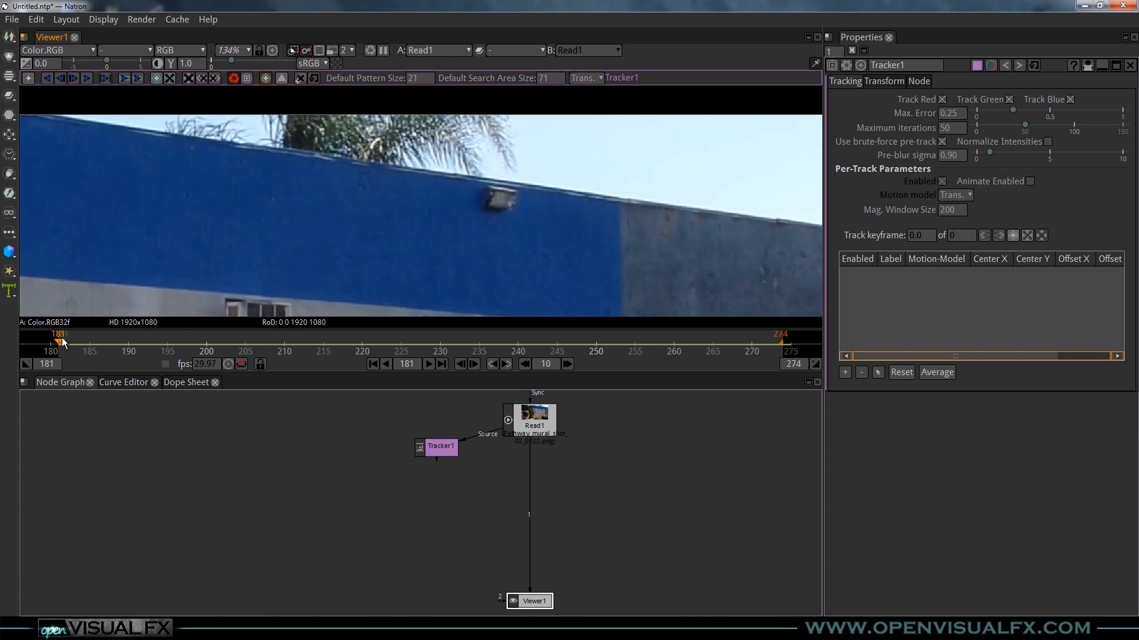
drag(482, 197, 478, 190)
scroll(478, 189, up, 2)
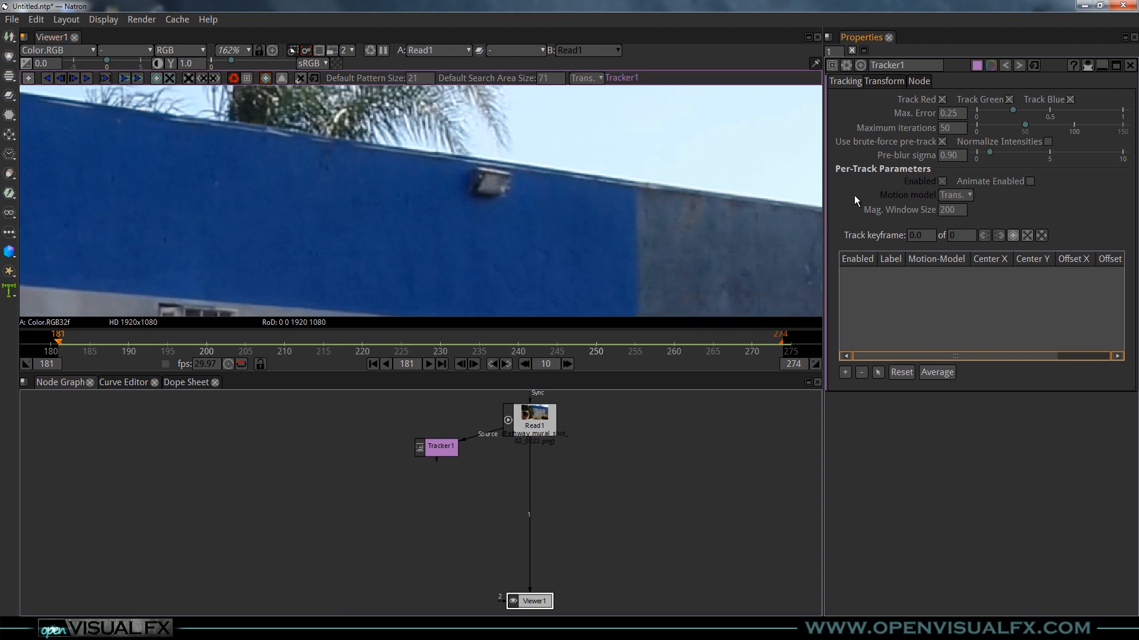
ctrl+alt+click(472, 189)
drag(472, 193, 492, 205)
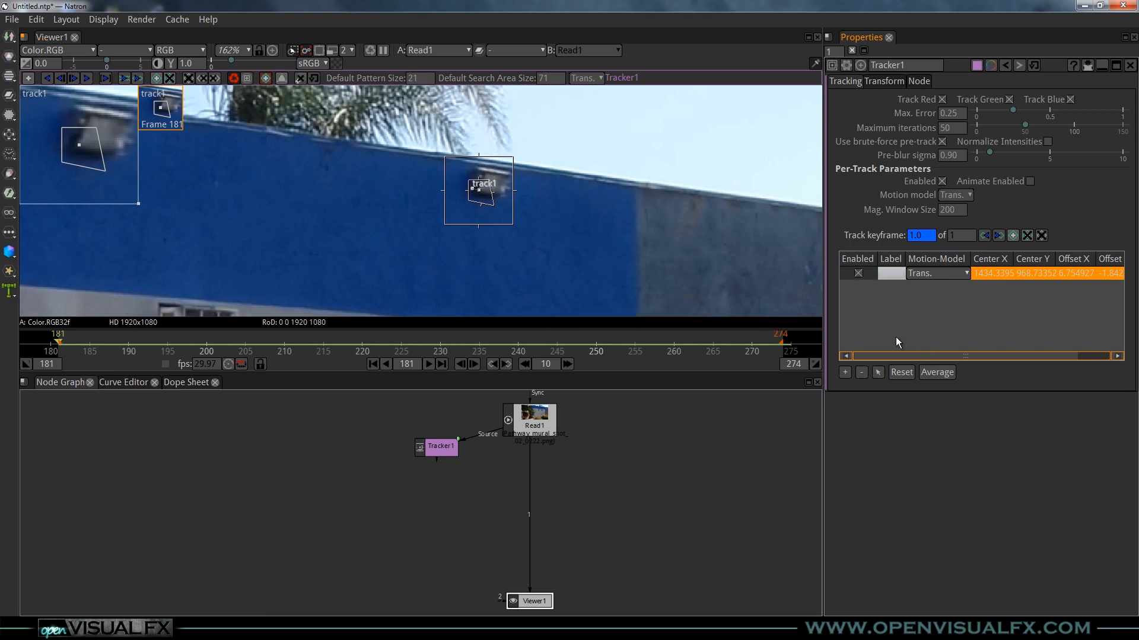
click(862, 371)
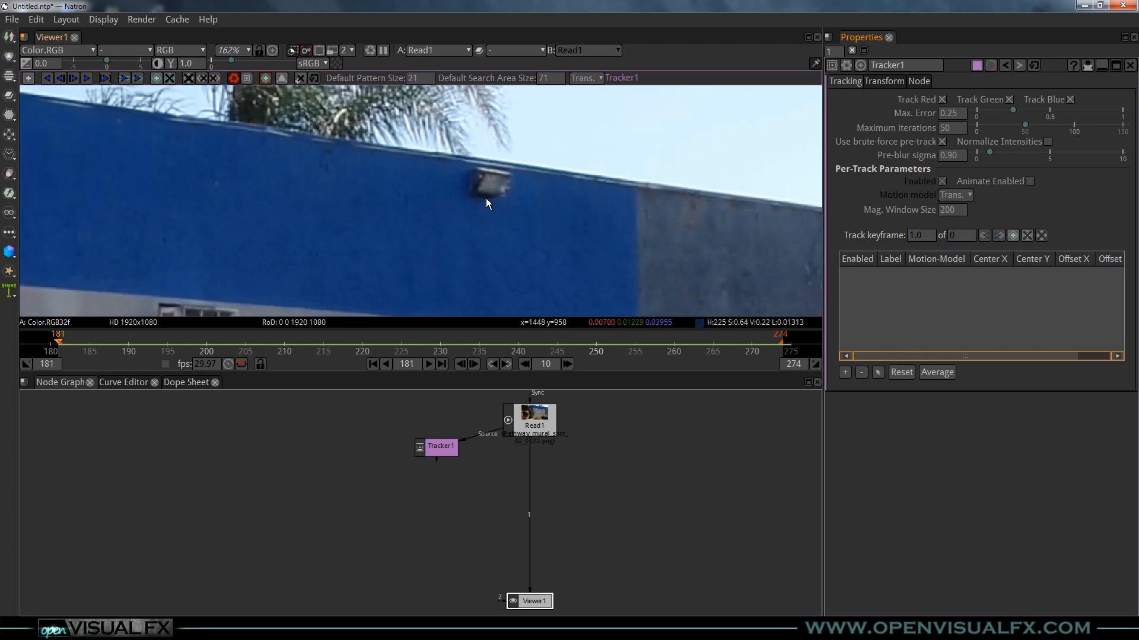
Step: Place five trial tracks, one on the wall lamp and four spread across the blue wall
click(27, 80)
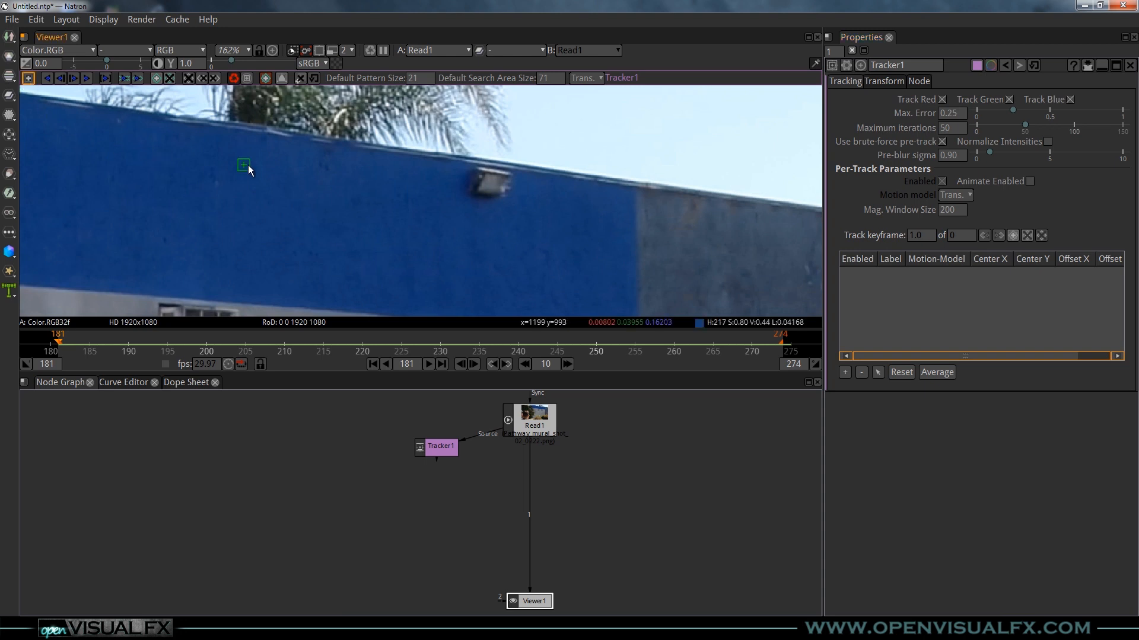
click(493, 188)
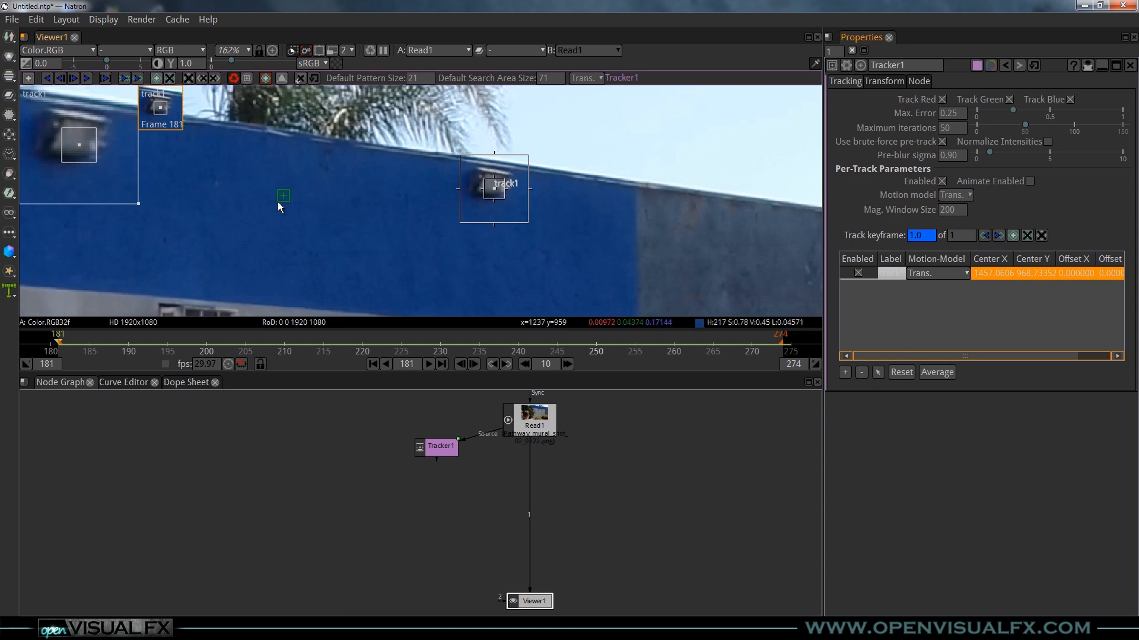
click(282, 147)
click(462, 172)
click(563, 200)
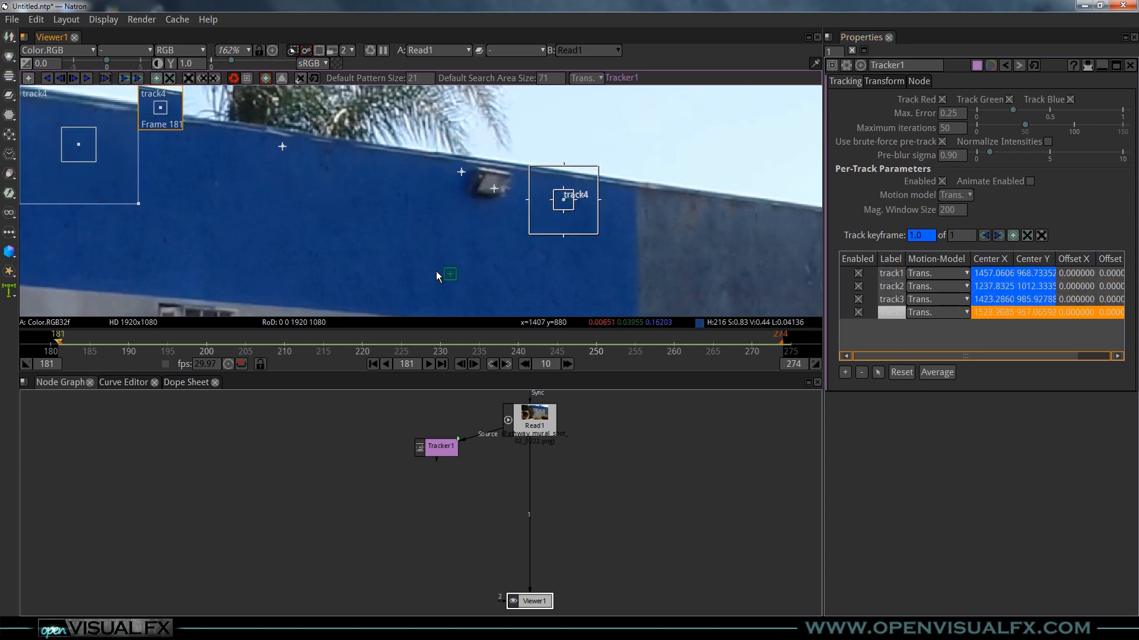
click(367, 233)
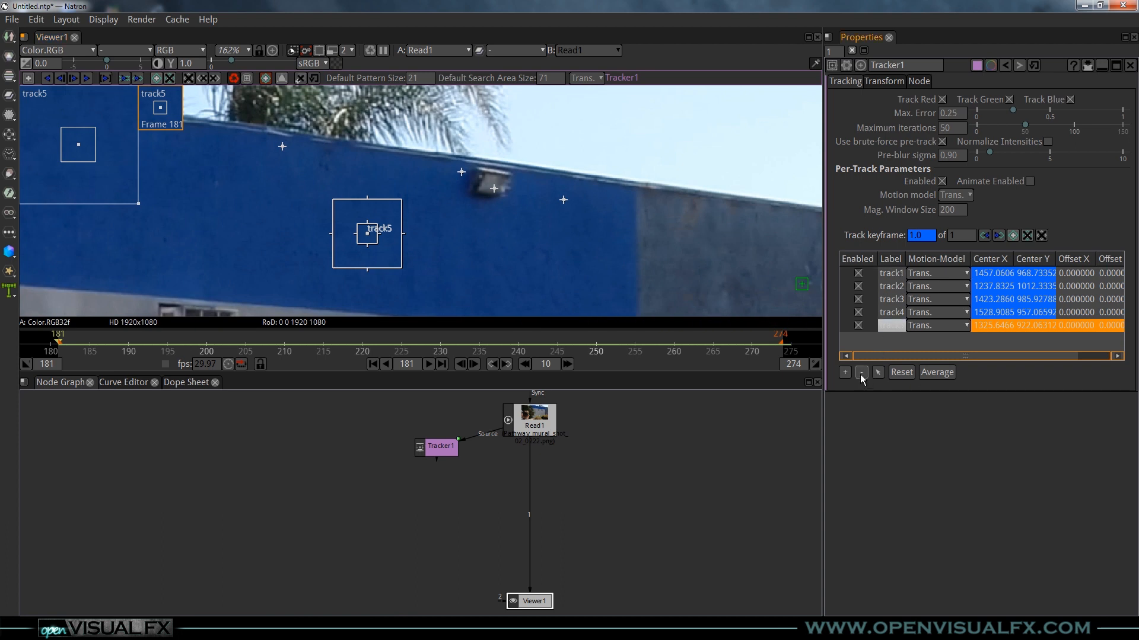
Step: Delete all five trial tracks from the Tracker's track list
click(861, 373)
click(861, 372)
click(861, 372)
click(861, 372)
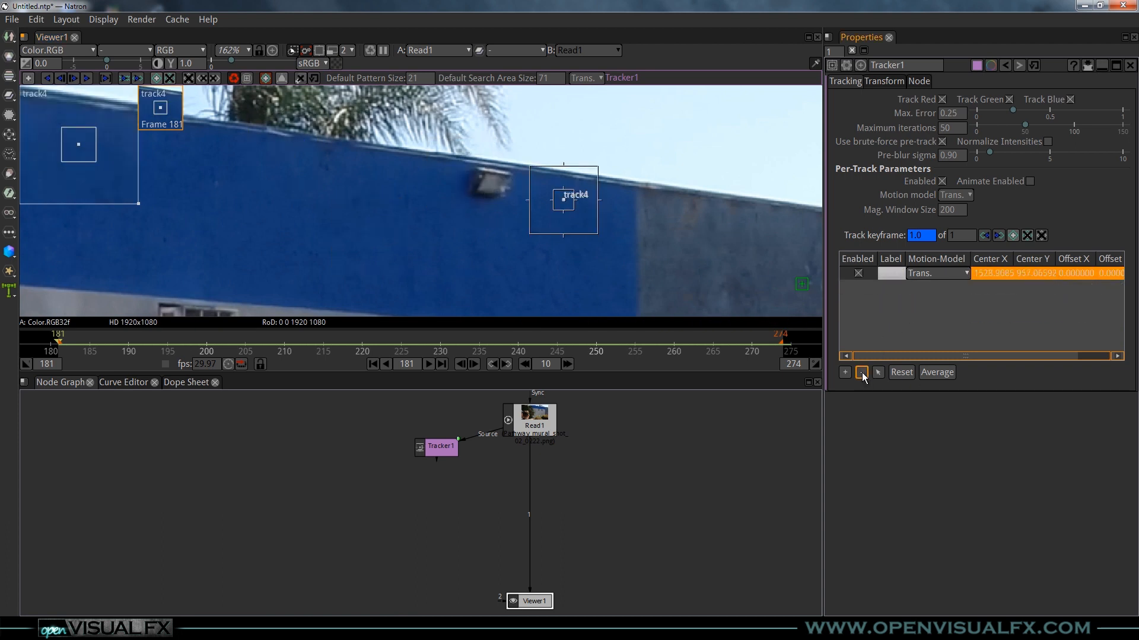
click(861, 373)
Step: Place one track on the lower-left corner of the wall lamp, slightly enlarge its pattern box, and fine-tune its center
click(28, 78)
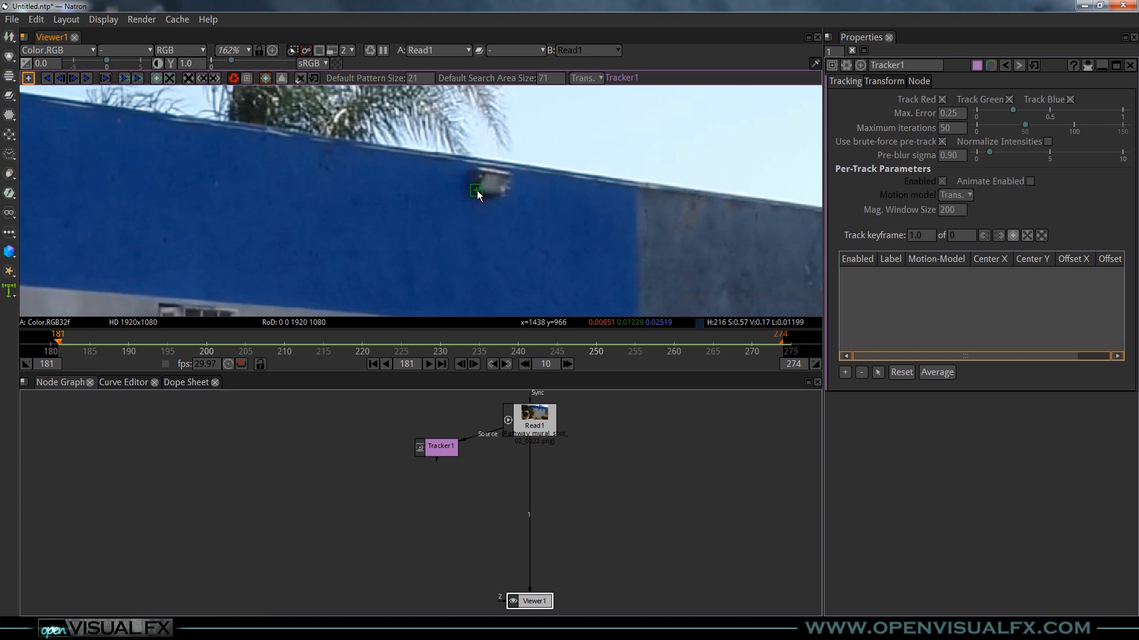
click(479, 190)
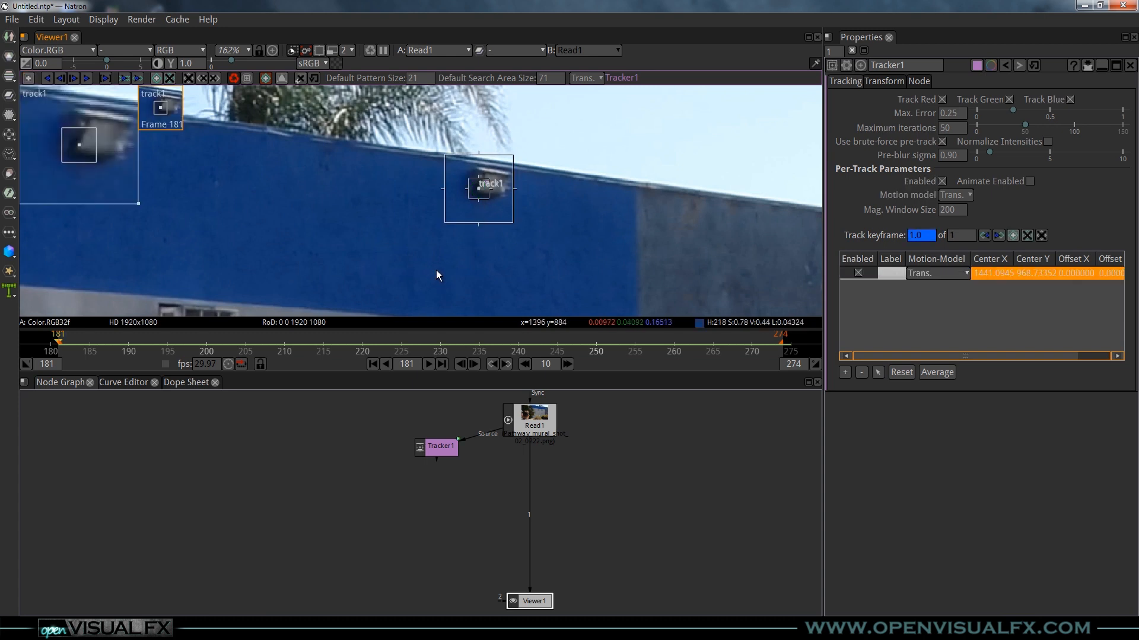
drag(489, 199, 481, 190)
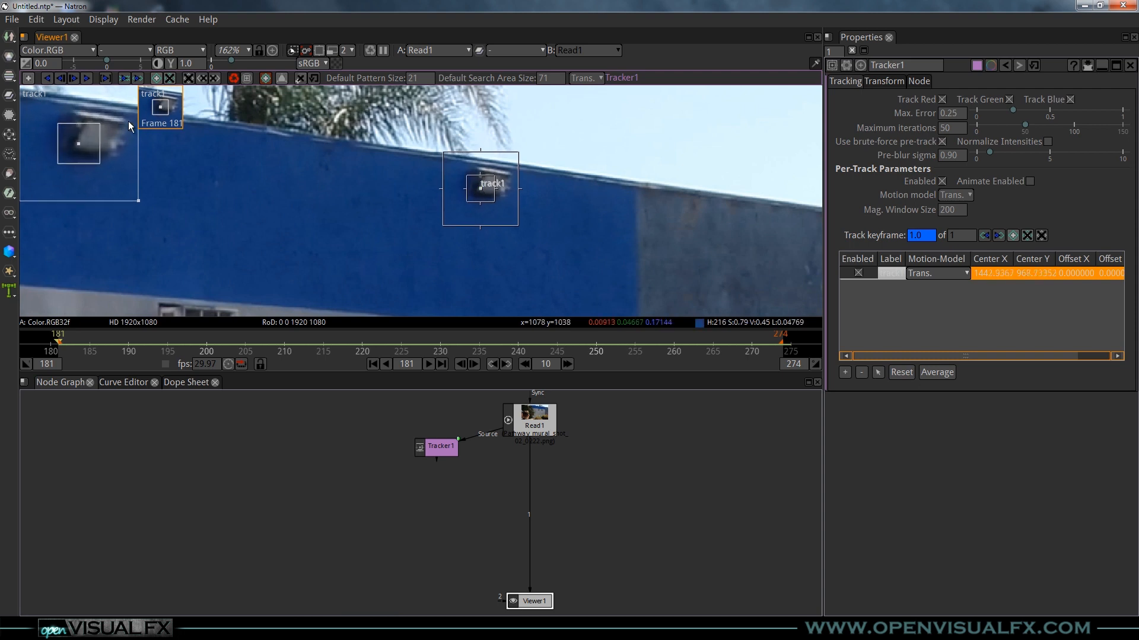
drag(80, 144, 80, 144)
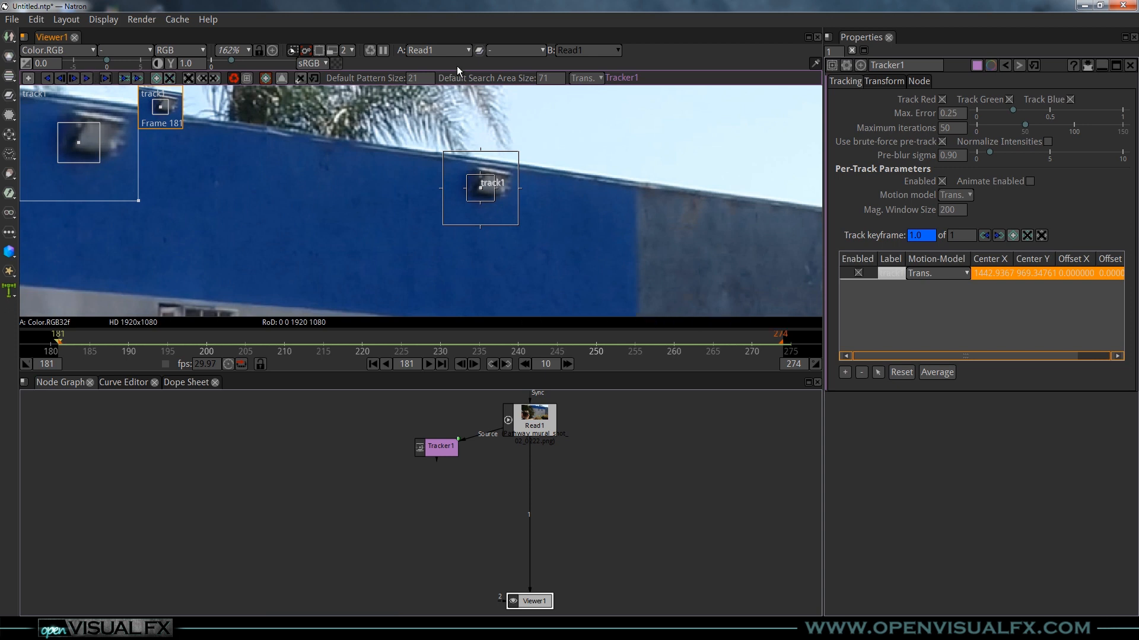
Step: Track the lamp point forward from frame 181 to 274 with the viewer centered on it, and scrub back to frame 191
click(246, 79)
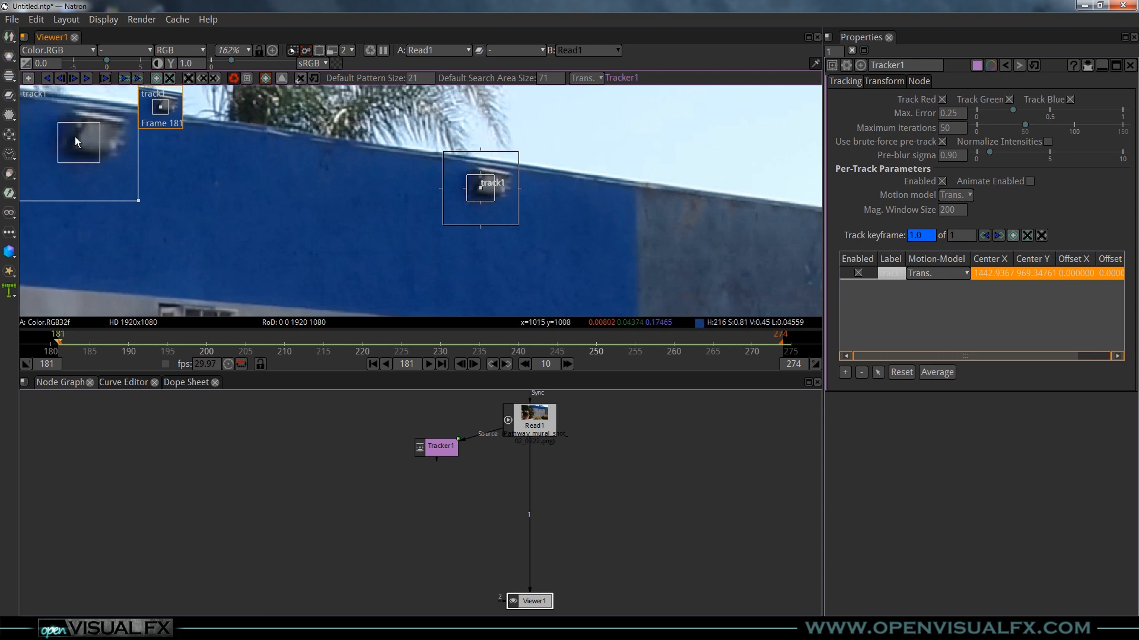
click(86, 80)
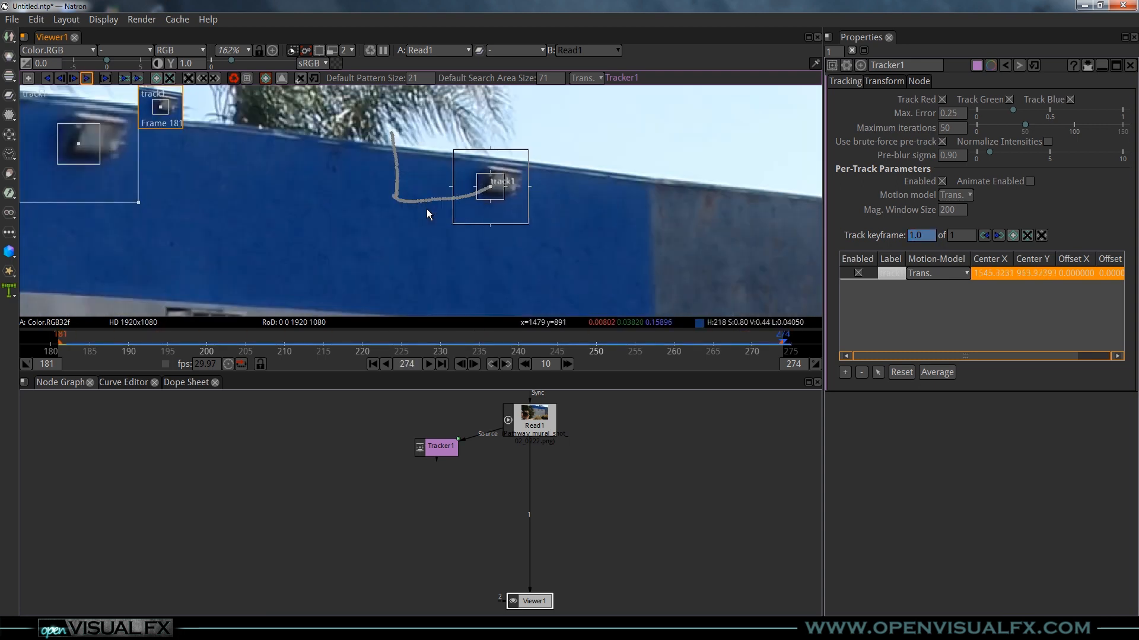
drag(769, 339, 135, 344)
scroll(345, 175, down, 2)
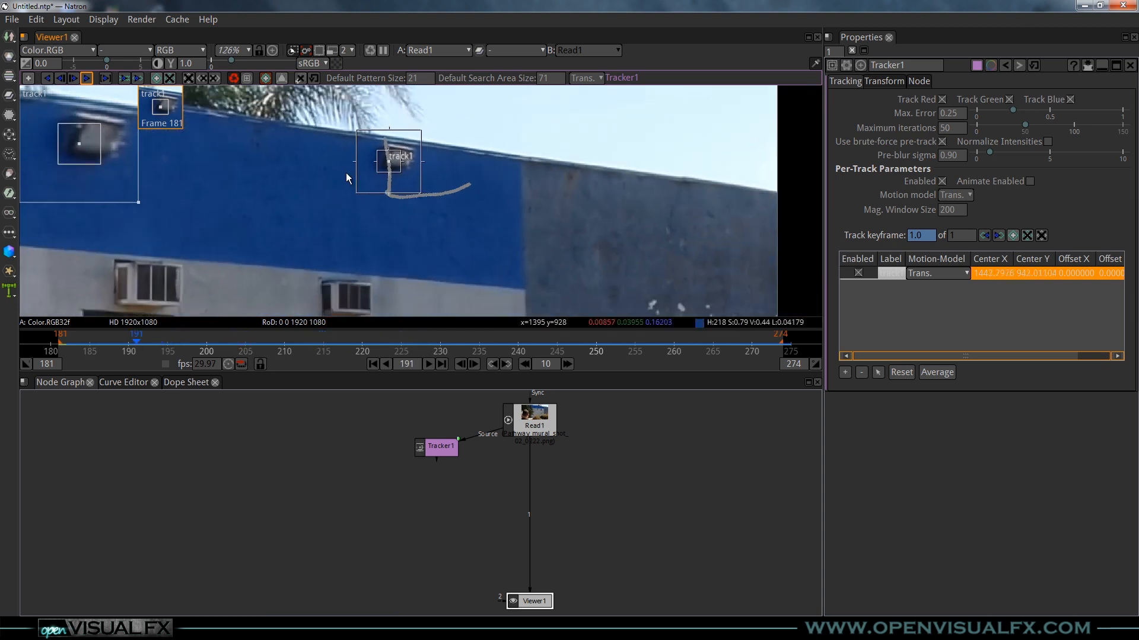
drag(413, 177, 522, 167)
Step: Rename the lamp track from track1 to UR in the track list
click(893, 301)
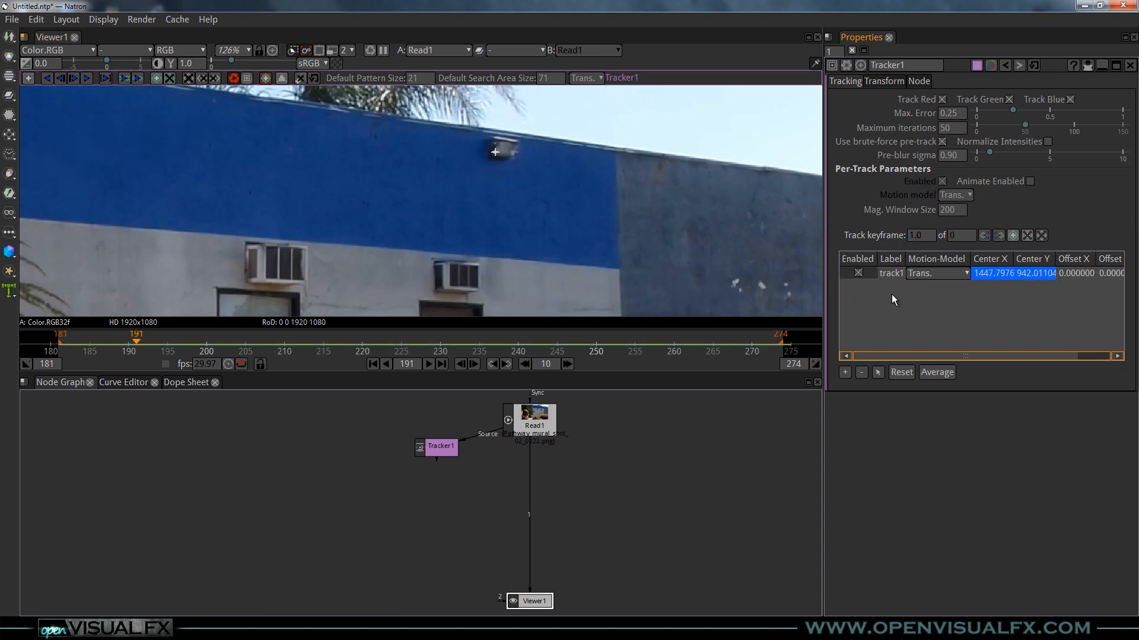
click(891, 282)
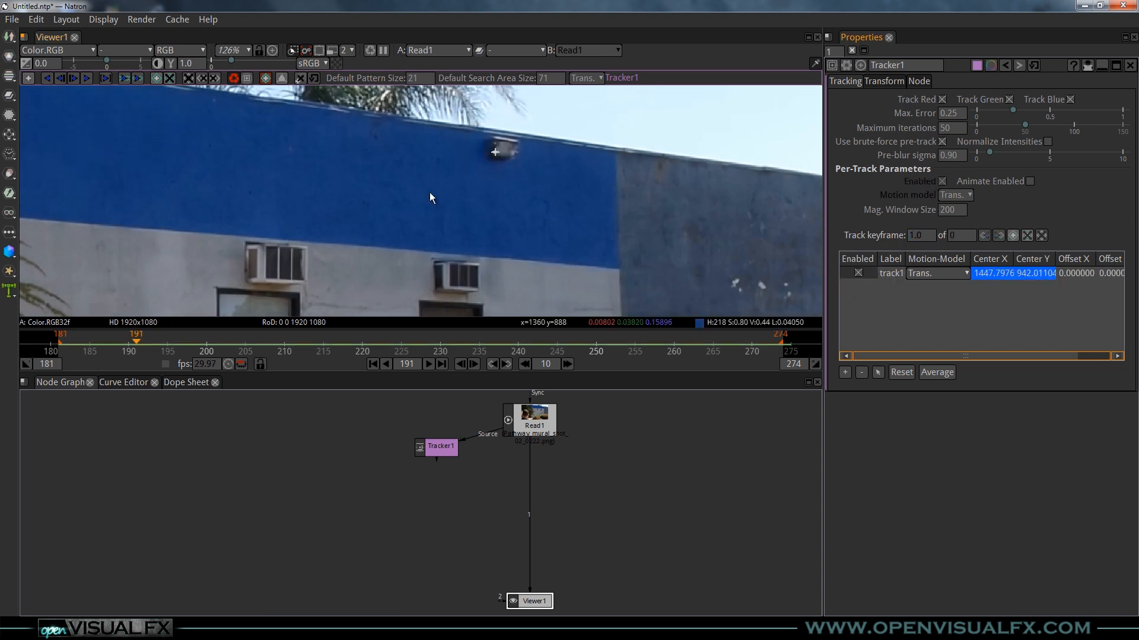
scroll(430, 192, down, 2)
drag(396, 252, 479, 194)
scroll(479, 194, down, 1)
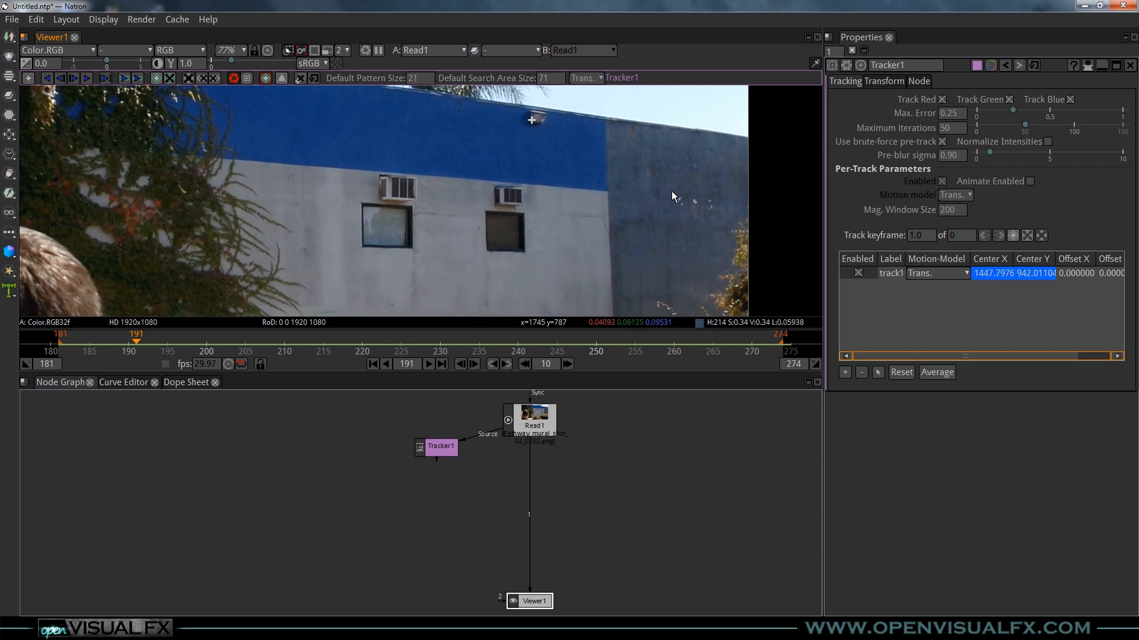
drag(624, 221, 586, 260)
click(891, 275)
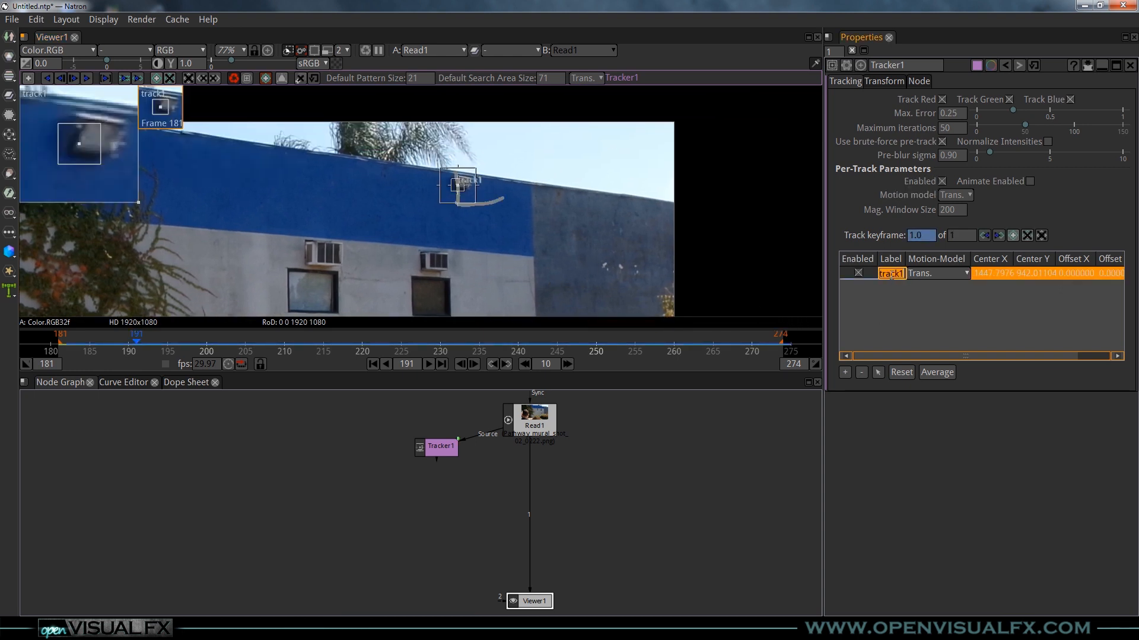
text(UR)
click(898, 310)
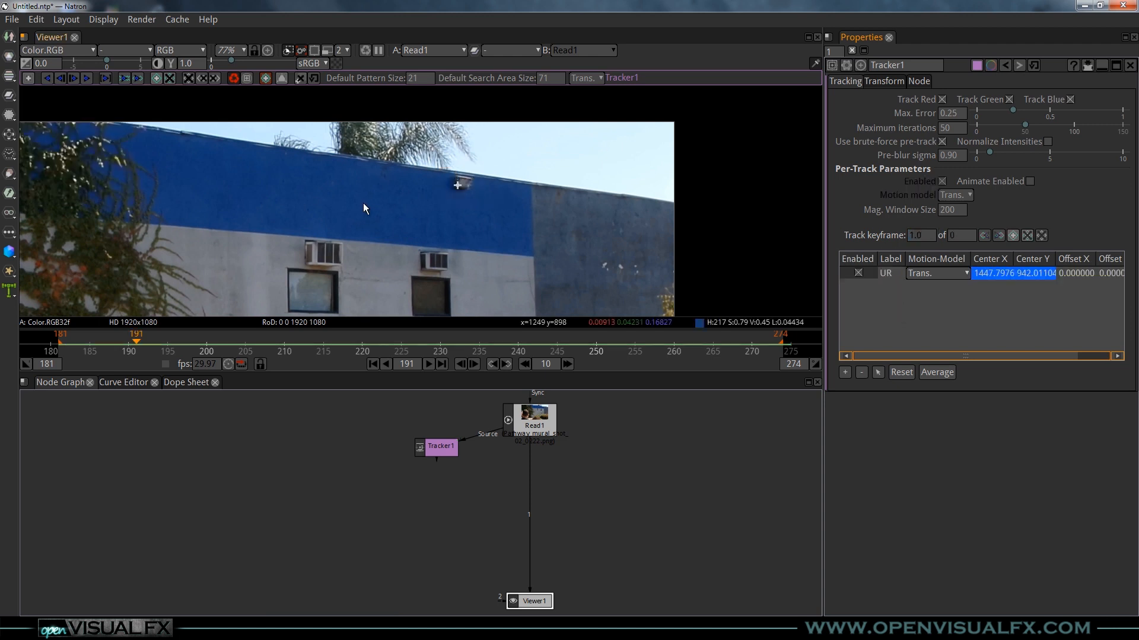
Step: At frame 181, place a track on the bright leaf at the ivy's edge on the blue wall and enlarge its pattern and search boxes
drag(352, 200, 454, 226)
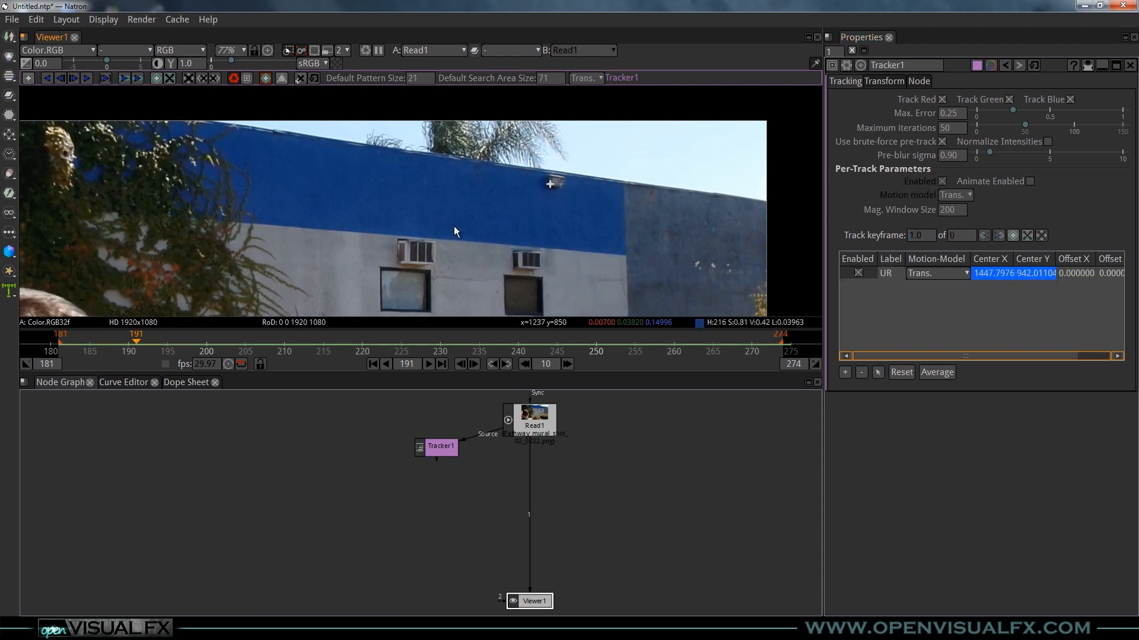
click(373, 364)
scroll(381, 240, up, 5)
scroll(312, 204, up, 1)
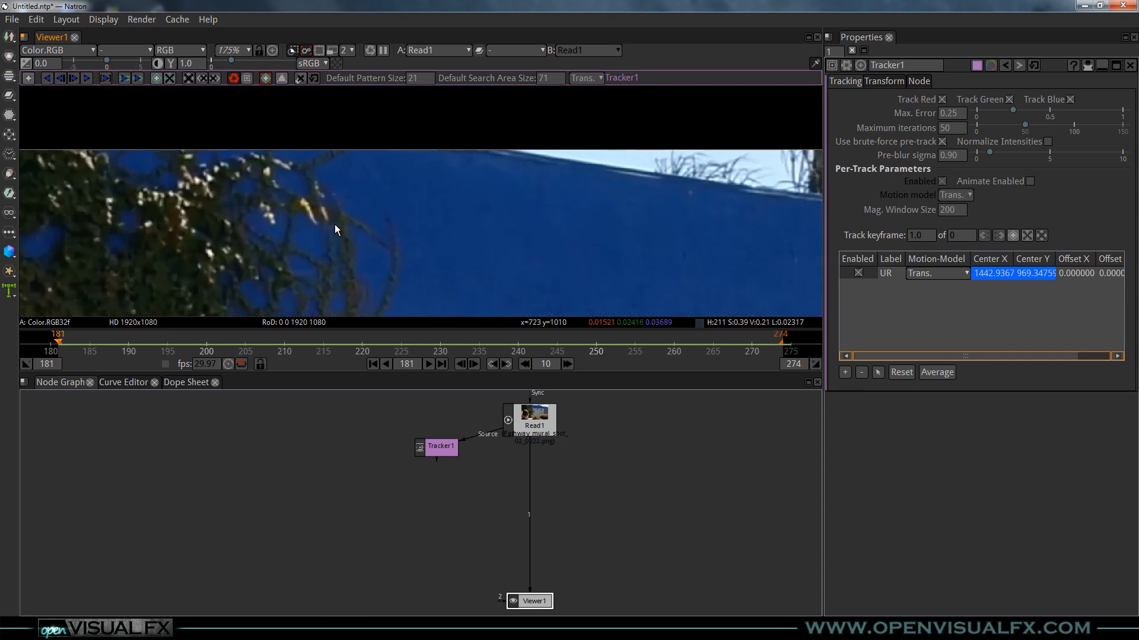
scroll(298, 184, up, 1)
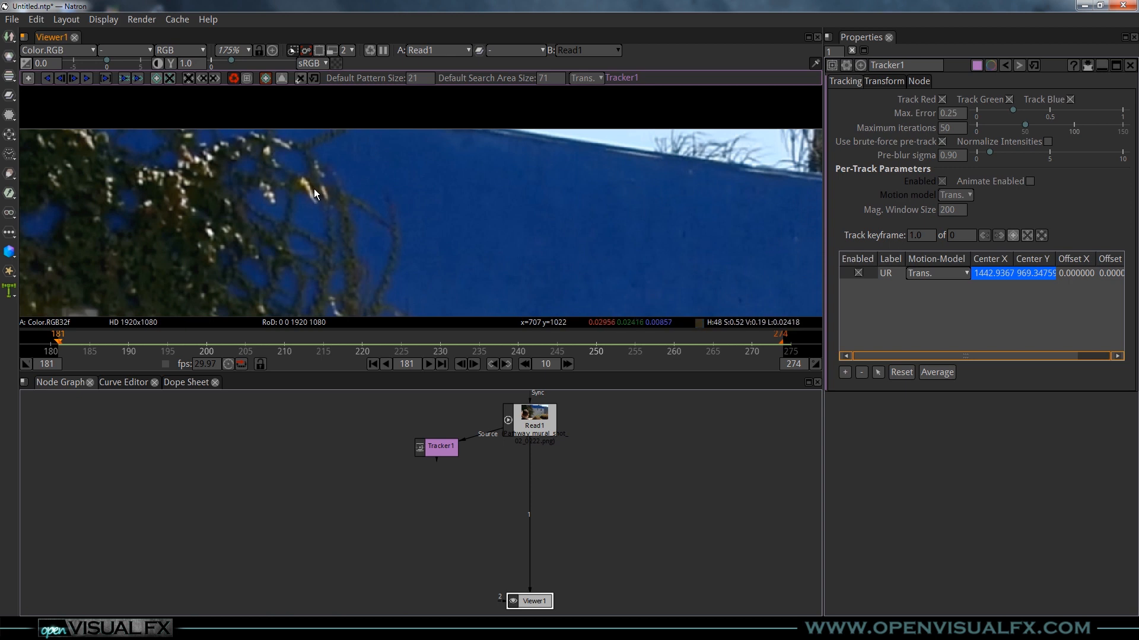
ctrl+alt+click(315, 189)
drag(324, 198, 316, 189)
click(316, 187)
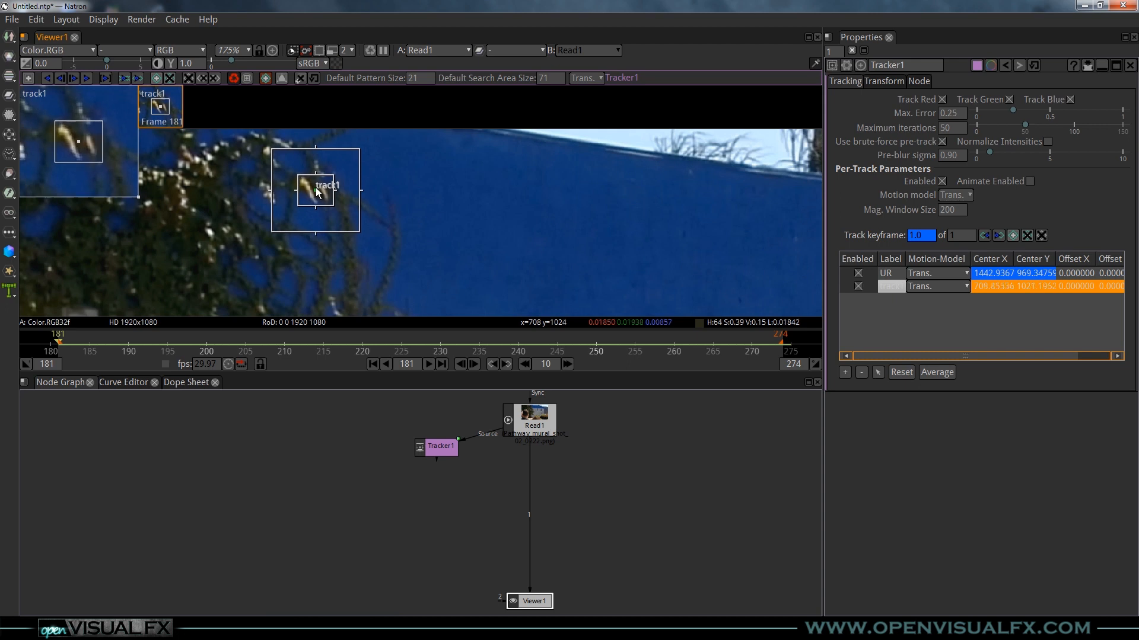
drag(358, 230, 365, 236)
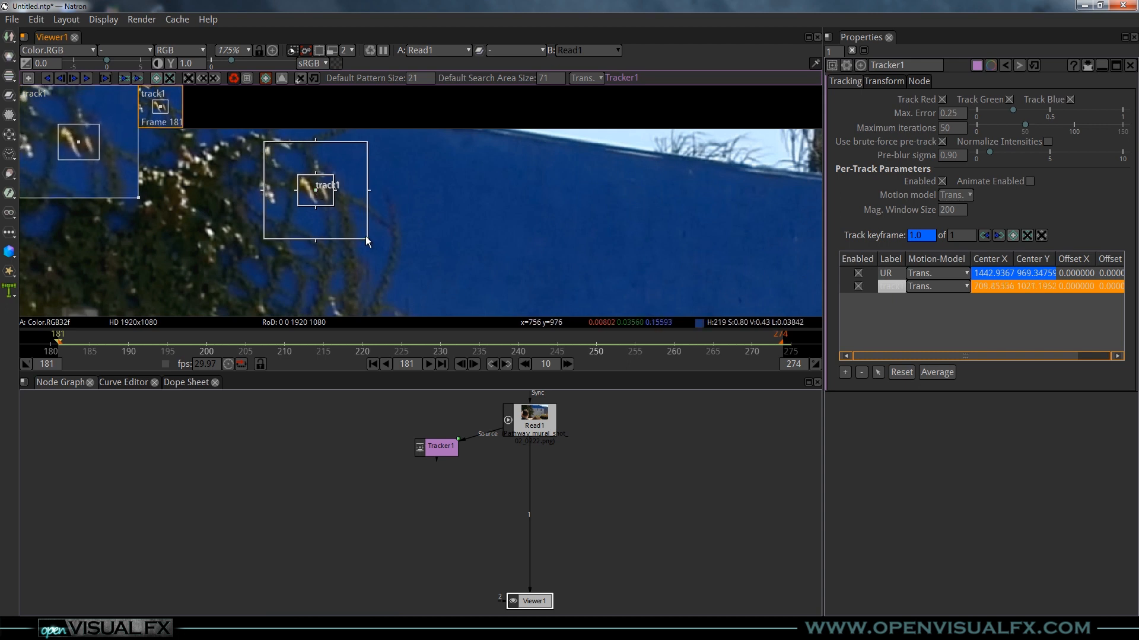
Step: Track the ivy leaf point forward from frame 181 to 274 and scrub back to frame 218
scroll(387, 182, down, 1)
scroll(389, 188, down, 3)
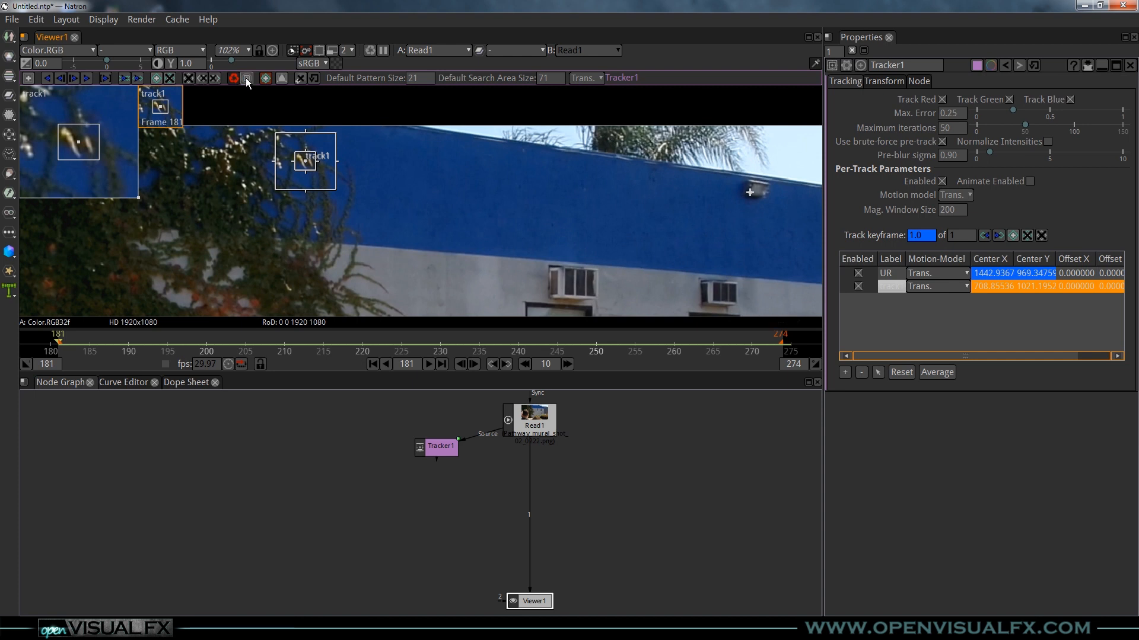
click(87, 78)
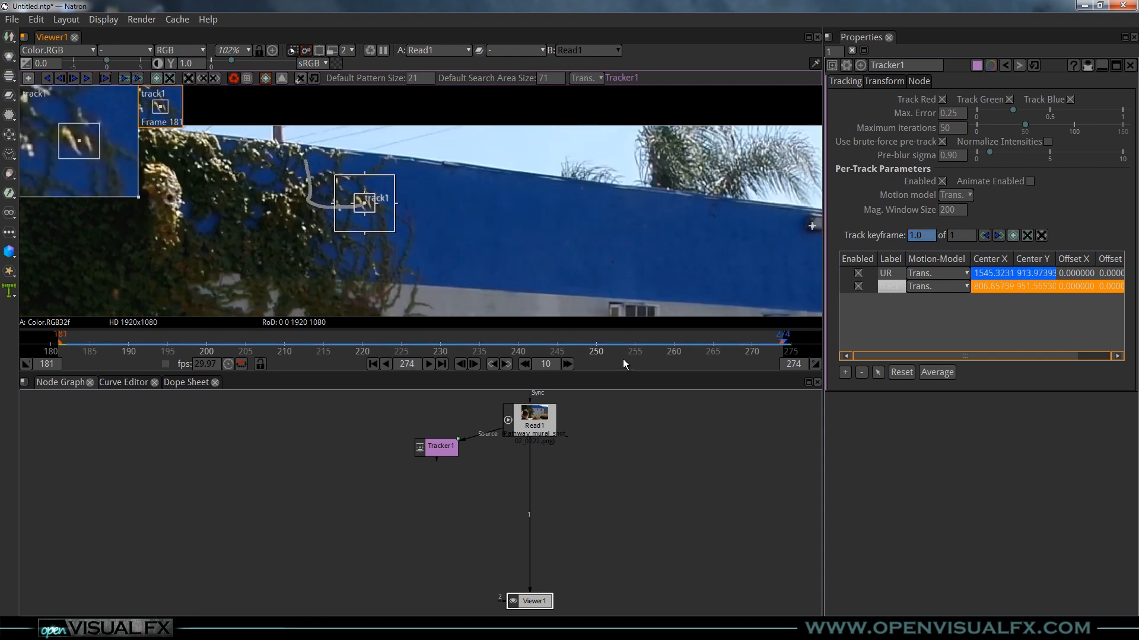
click(643, 338)
drag(562, 342, 344, 333)
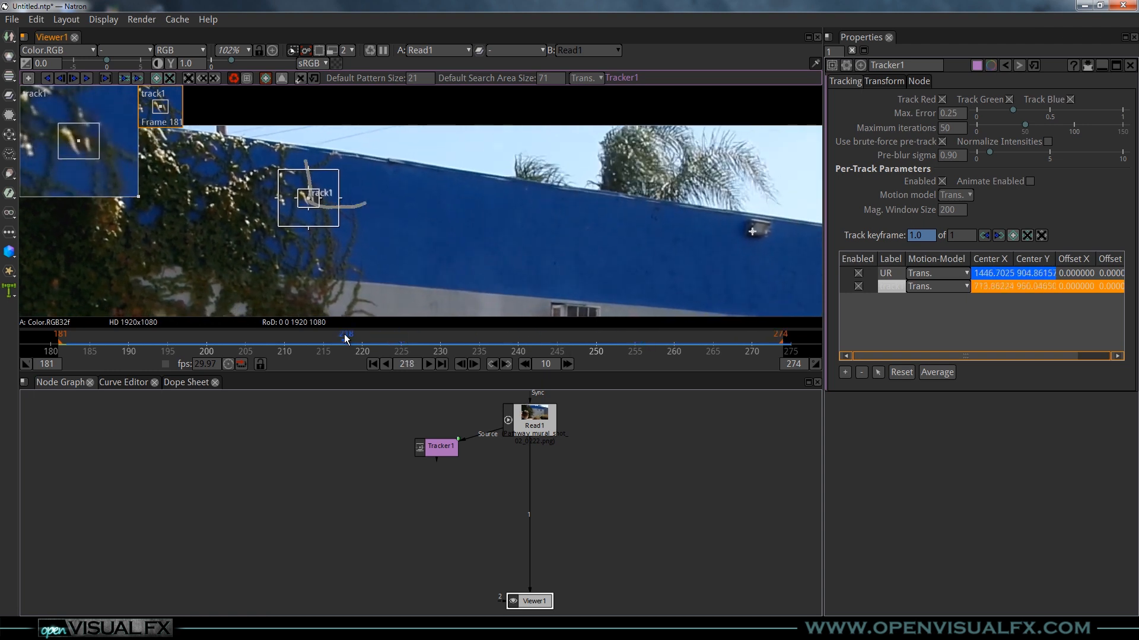
Step: Rename the ivy leaf track to UL in the track list
double_click(897, 286)
text(UL)
key(Return)
Step: At frame 218, place a track on the upper-left corner of the small vent low on the grey wall and enlarge its boxes
scroll(543, 190, down, 3)
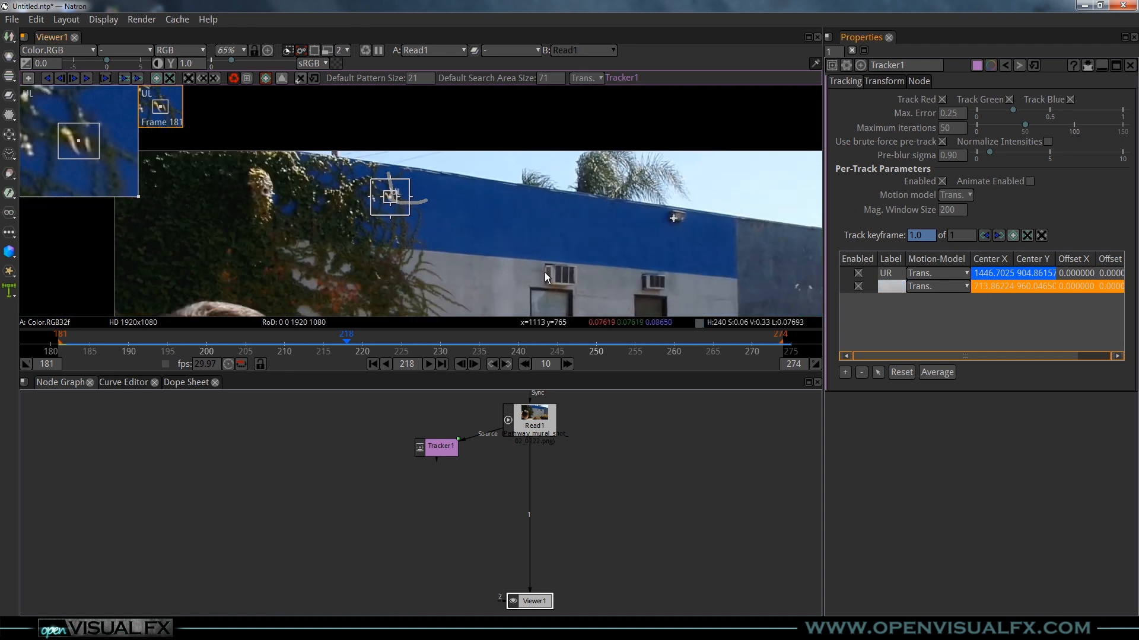
drag(465, 310, 470, 148)
drag(585, 197, 568, 207)
scroll(568, 209, up, 5)
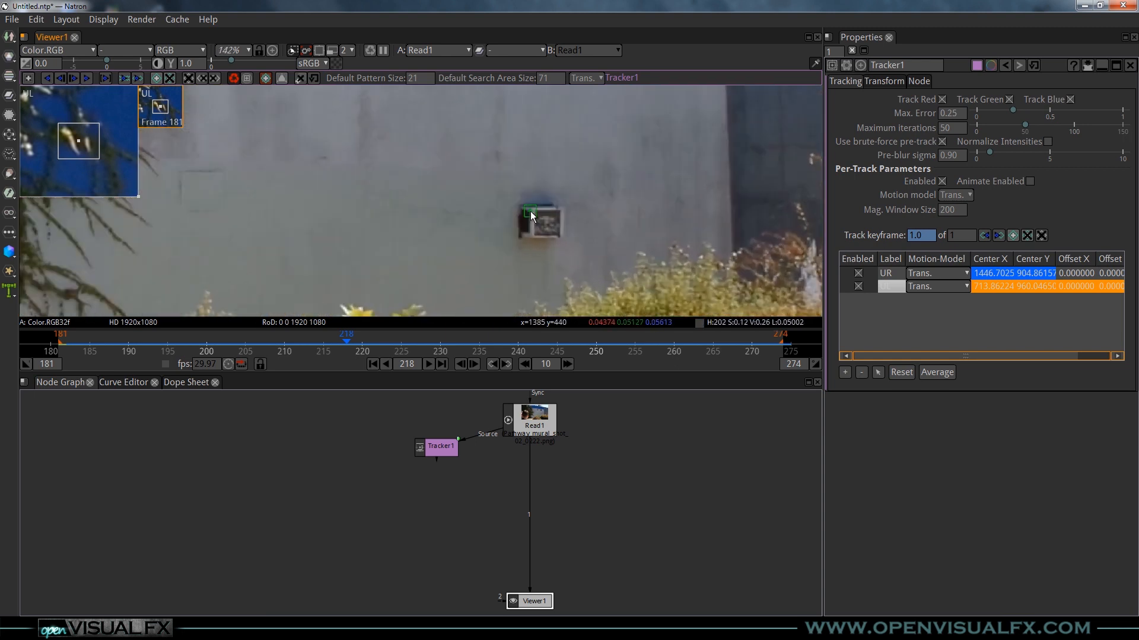
ctrl+alt+click(530, 212)
drag(540, 220, 572, 251)
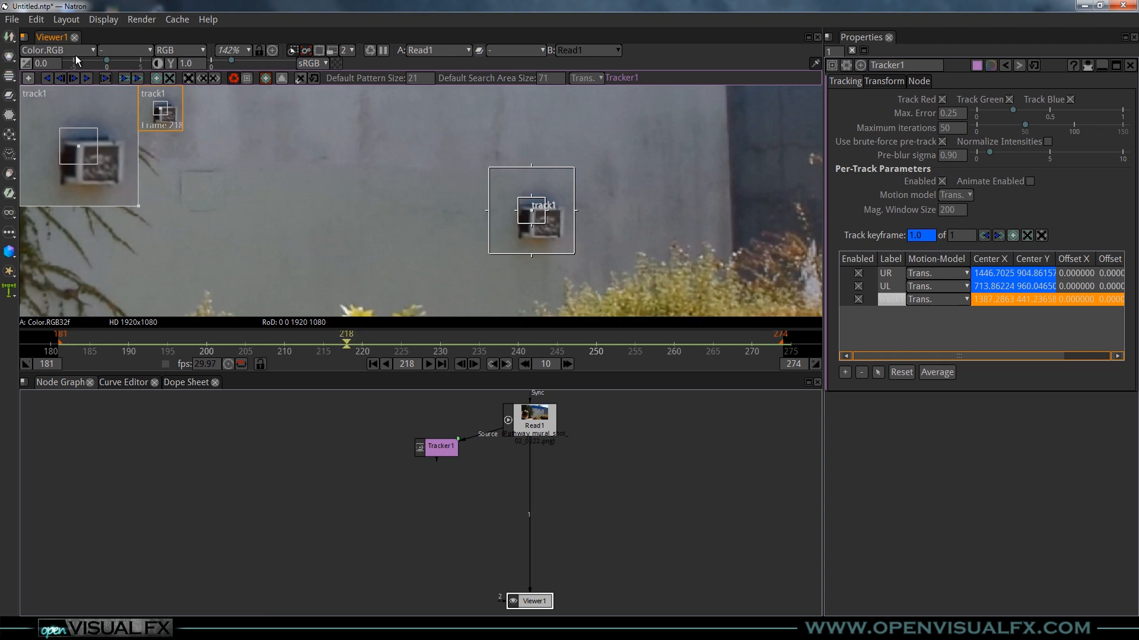
Step: Track the vent corner backward from frame 218 to 181 and forward from 218 to 274, and scrub back to frame 206
click(46, 78)
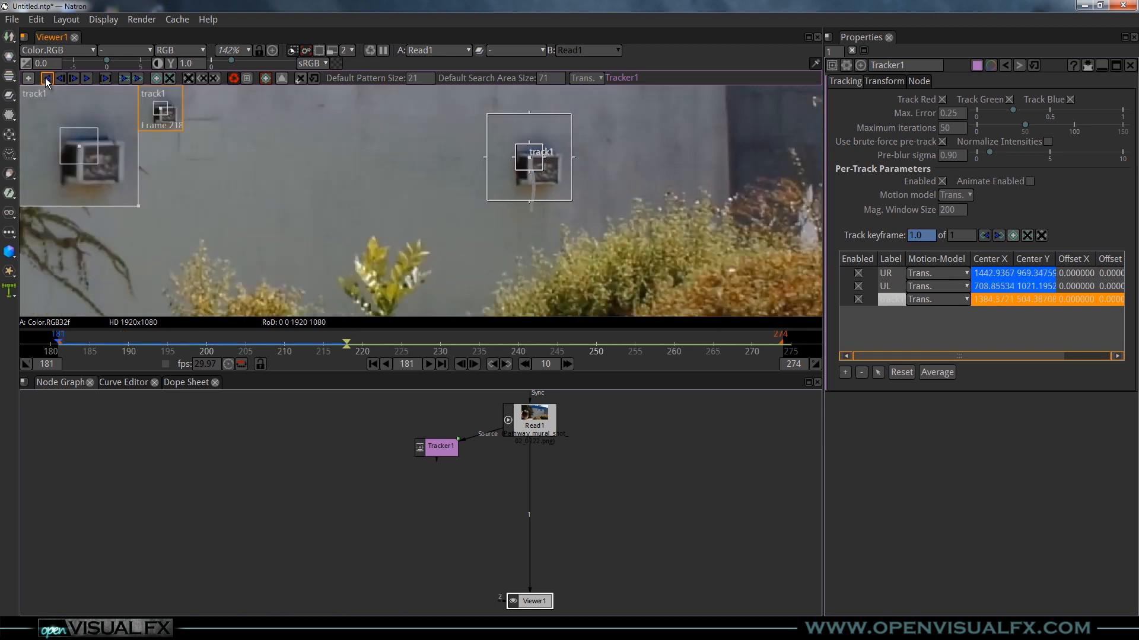
click(347, 336)
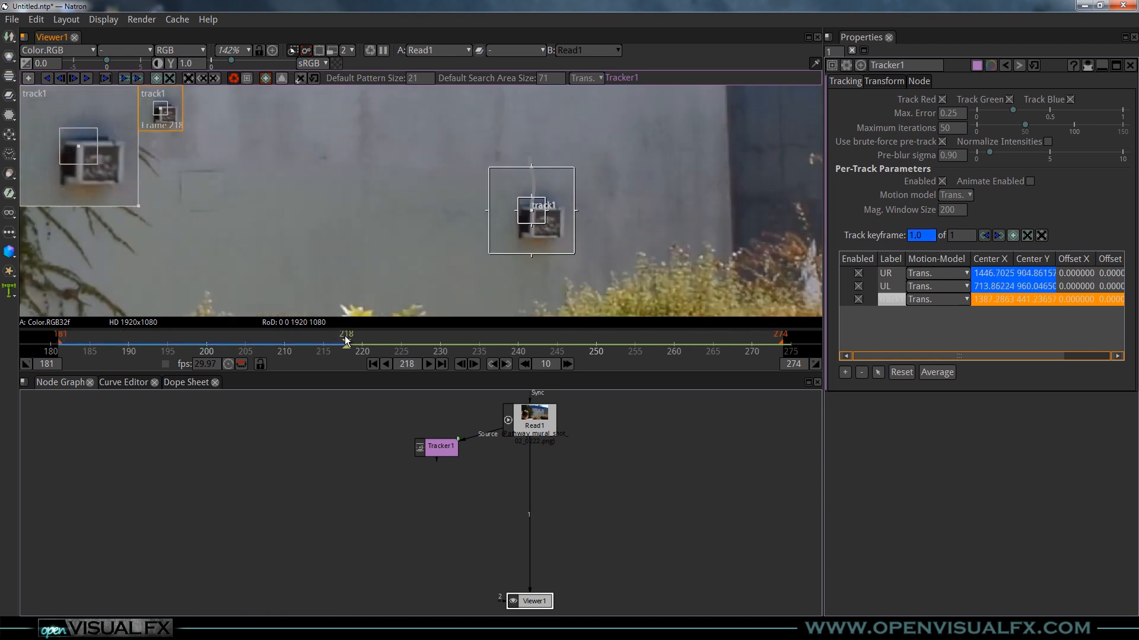
click(87, 79)
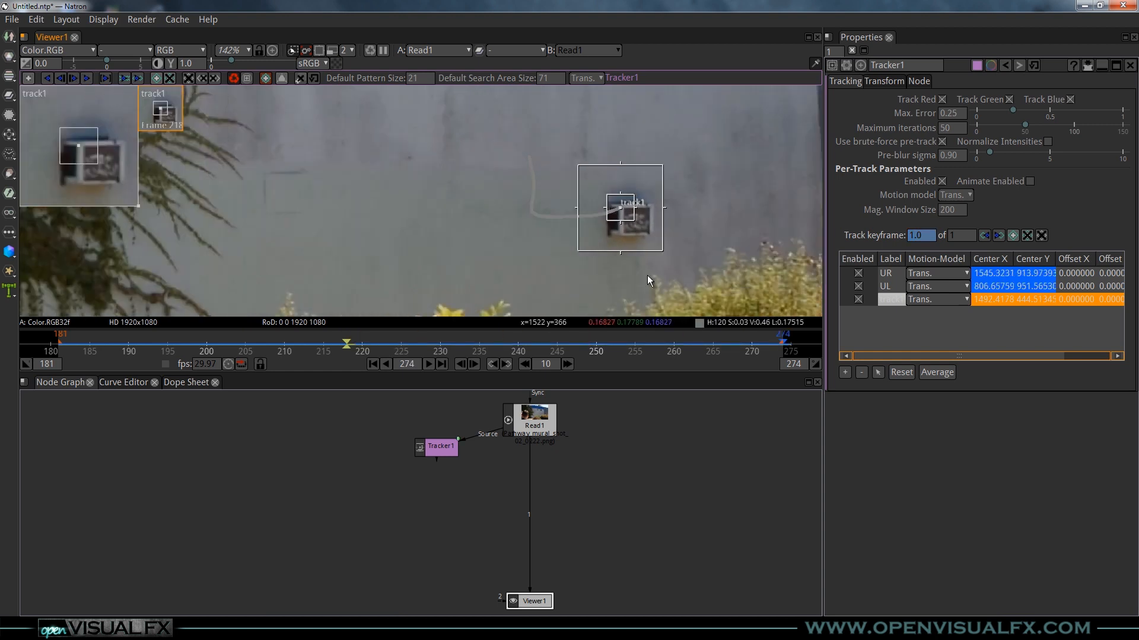
drag(765, 336, 253, 343)
Step: Rename the vent corner track to LR in the track list
click(894, 299)
text(LR)
key(Return)
Step: Enable Normalize Intensities for the Tracker and return to frame 181
scroll(463, 208, down, 10)
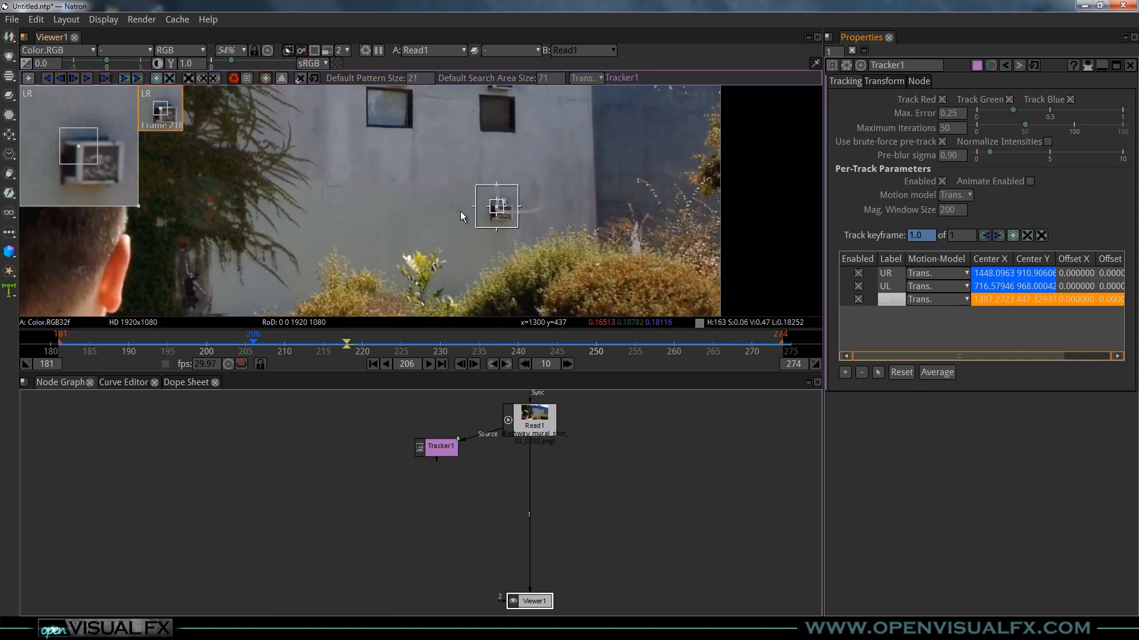
scroll(424, 223, up, 10)
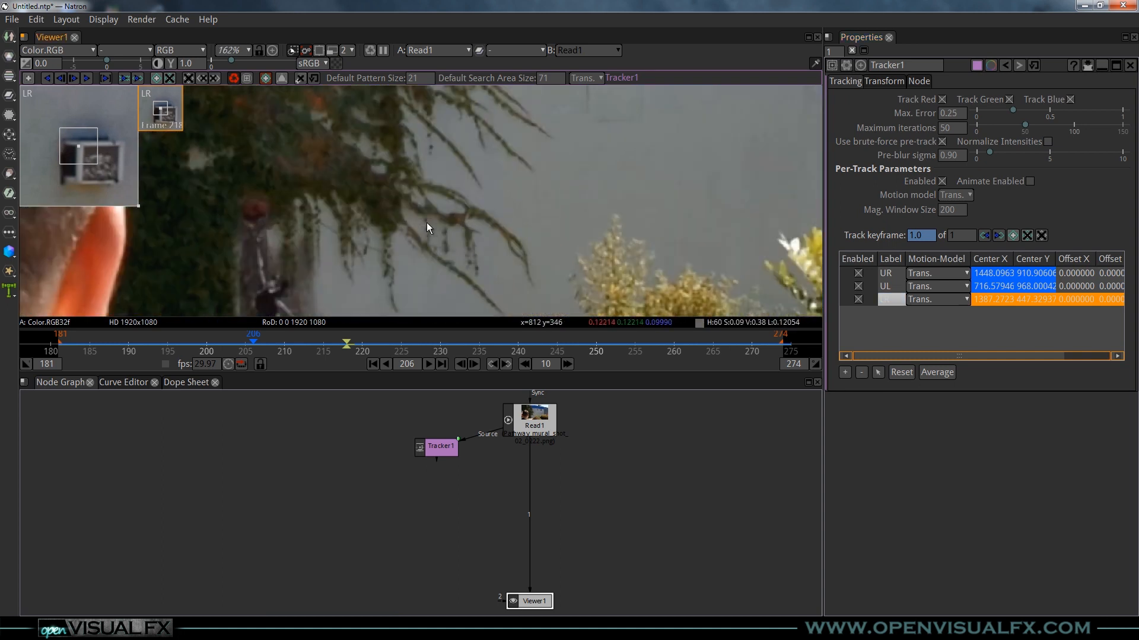
drag(280, 334, 307, 361)
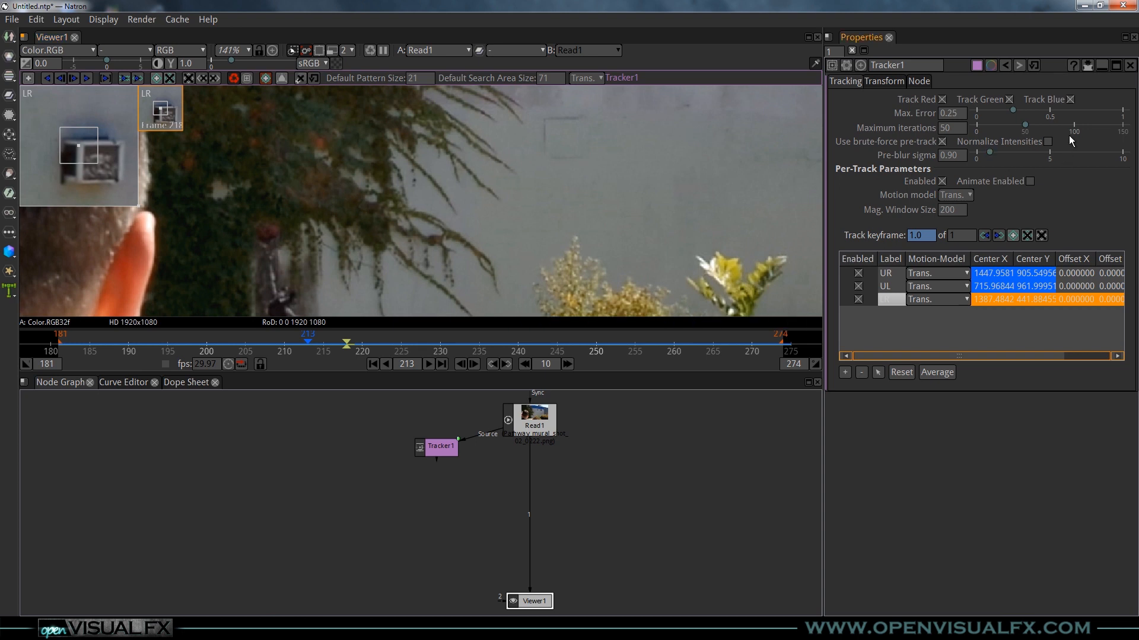
click(1046, 141)
click(261, 342)
click(373, 363)
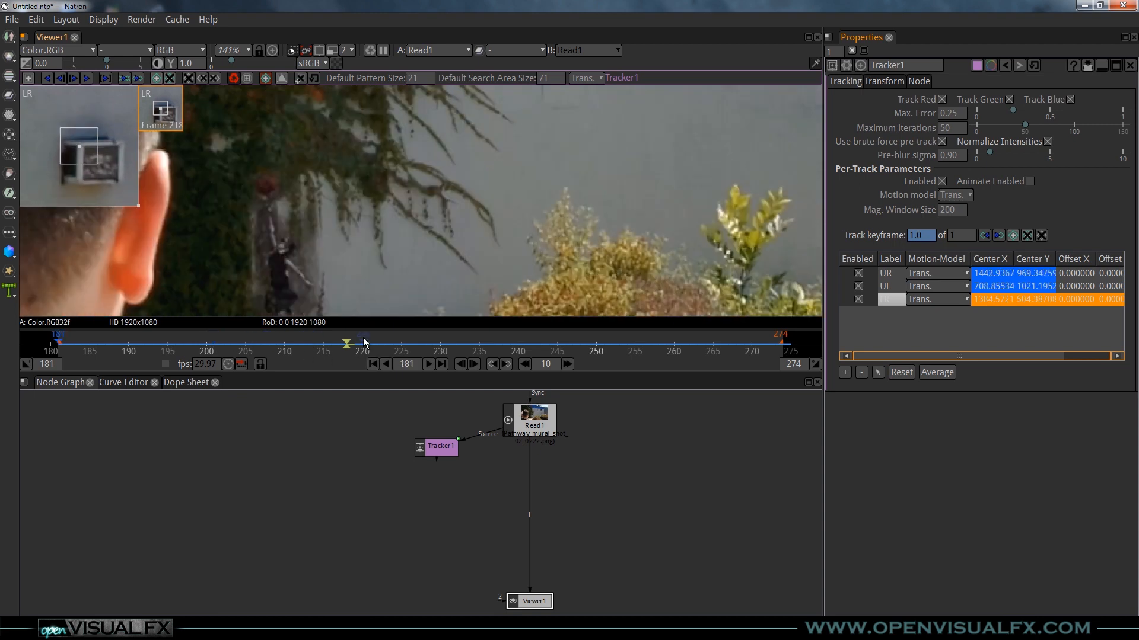
Step: Try several track placements on the ivy in front of the grey wall, deleting each trial track
ctrl+alt+click(389, 164)
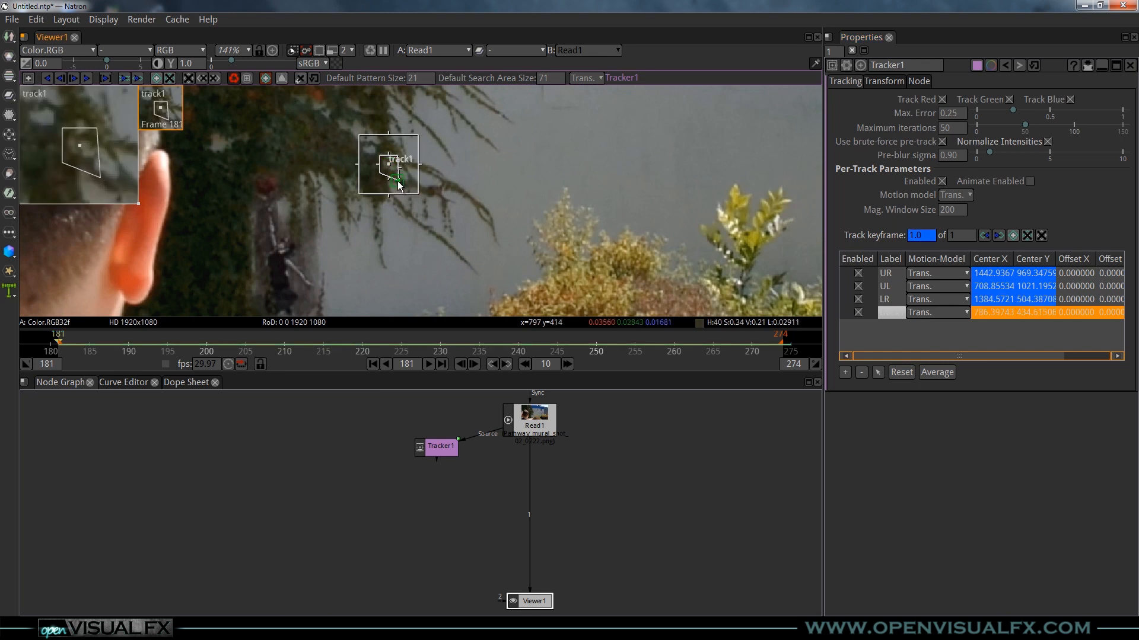
key(Delete)
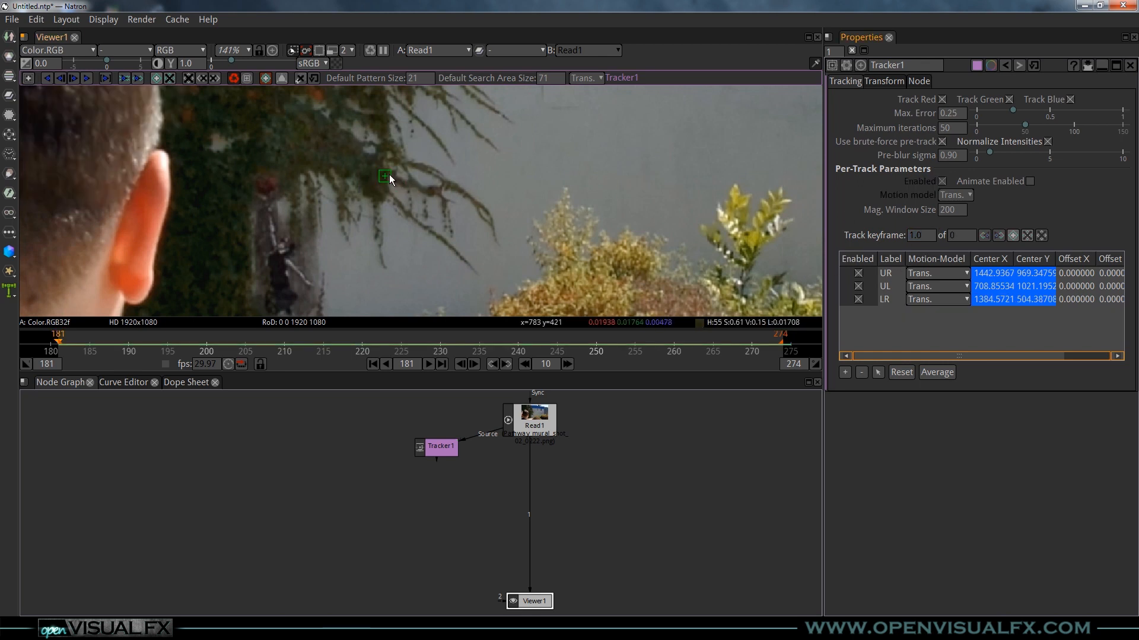
ctrl+alt+click(390, 161)
drag(399, 170, 377, 145)
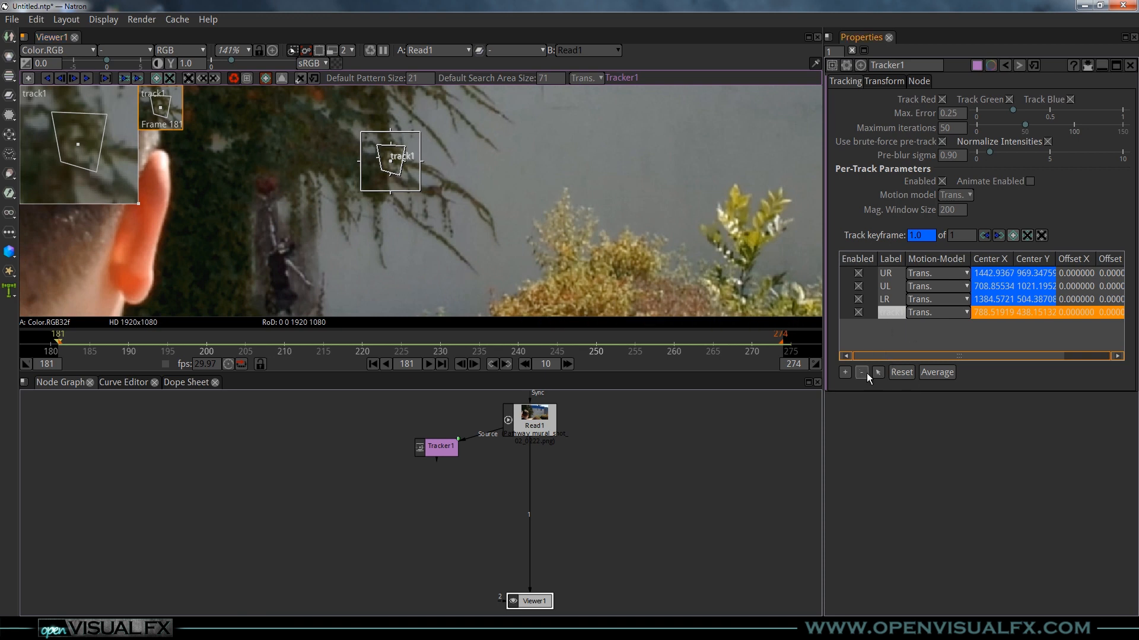
click(863, 371)
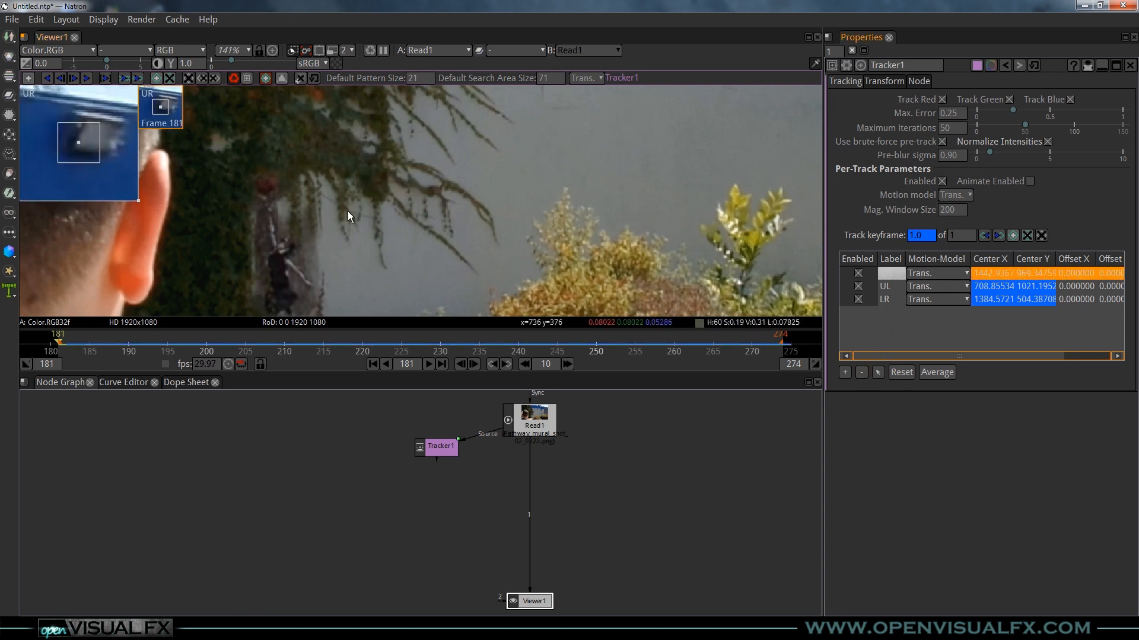
click(383, 176)
scroll(396, 187, up, 3)
drag(388, 169, 399, 205)
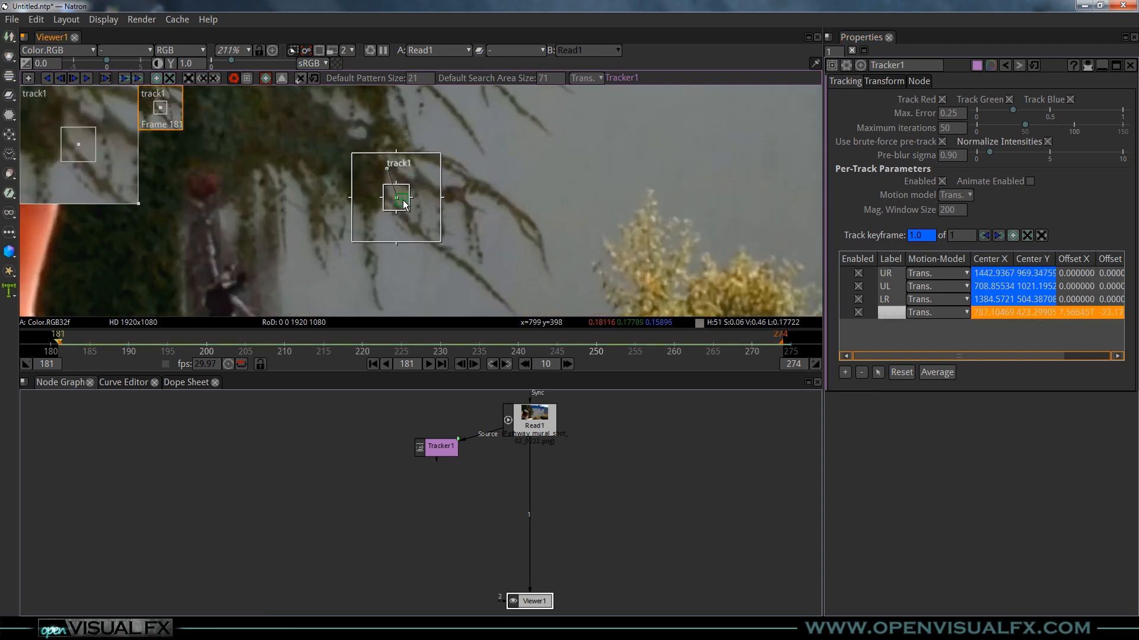
key(Delete)
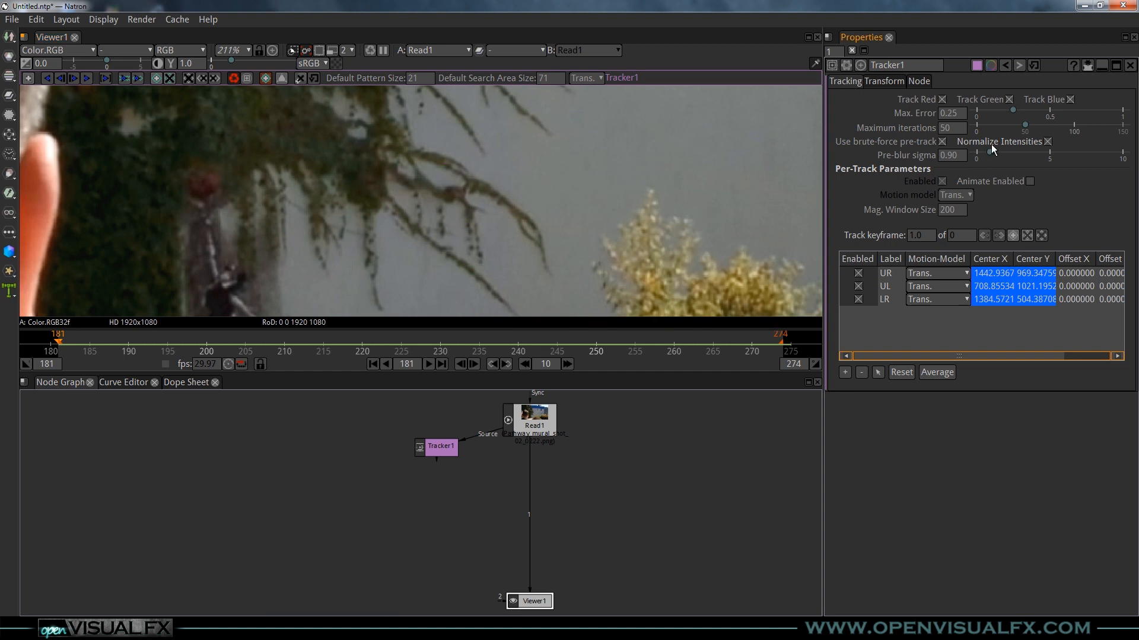
Step: Turn off Normalize Intensities, place a track on the hanging ivy branch against the grey wall, and enlarge its pattern and search boxes
click(1047, 142)
click(385, 177)
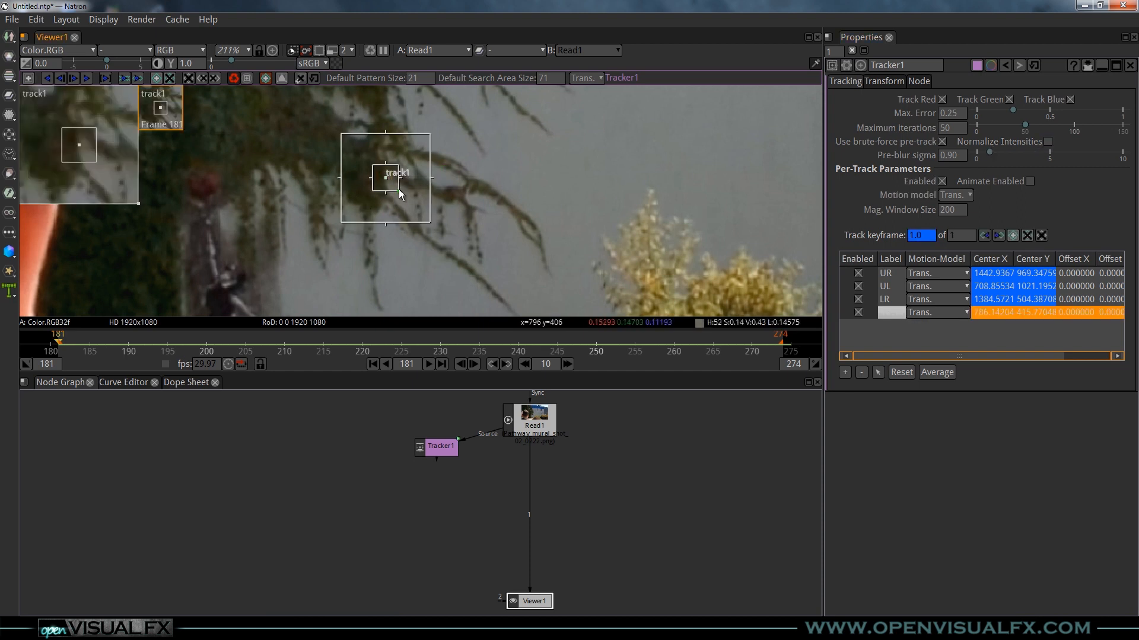
drag(407, 198, 461, 192)
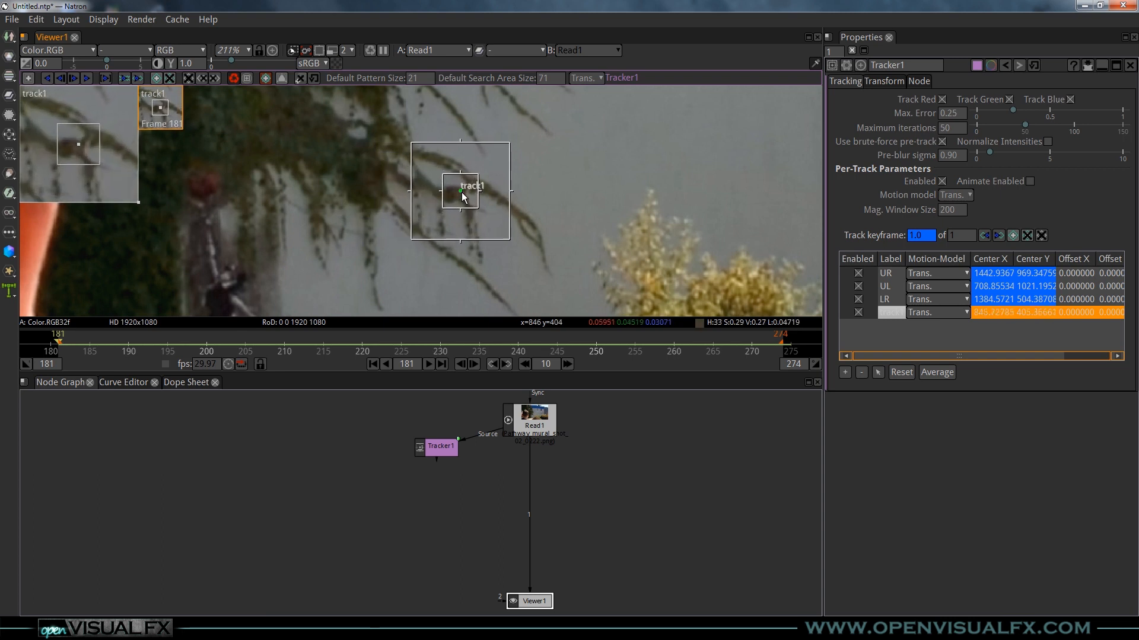
Step: Track the ivy branch point forward from frame 181 to 274 and scrub back to frame 225
scroll(439, 229, down, 4)
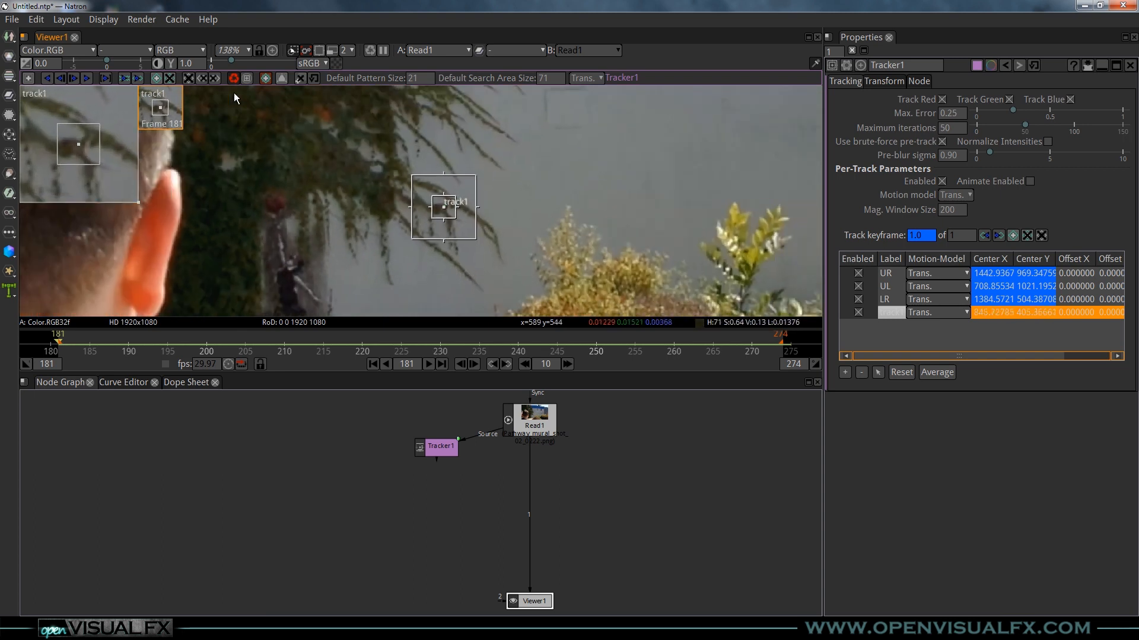
click(86, 78)
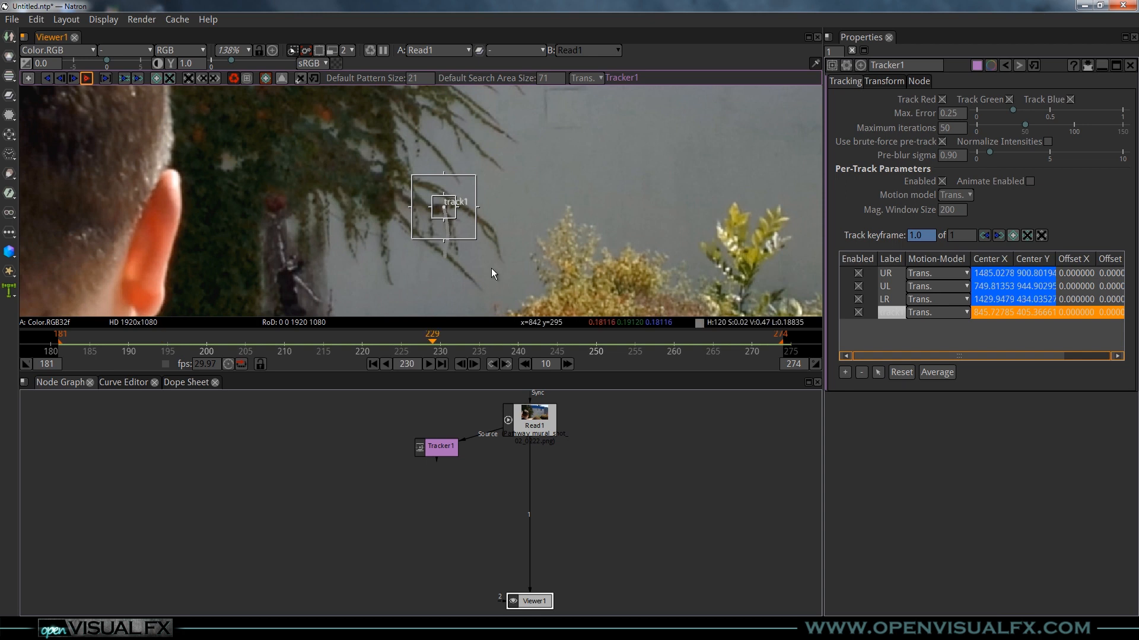
drag(681, 339, 401, 341)
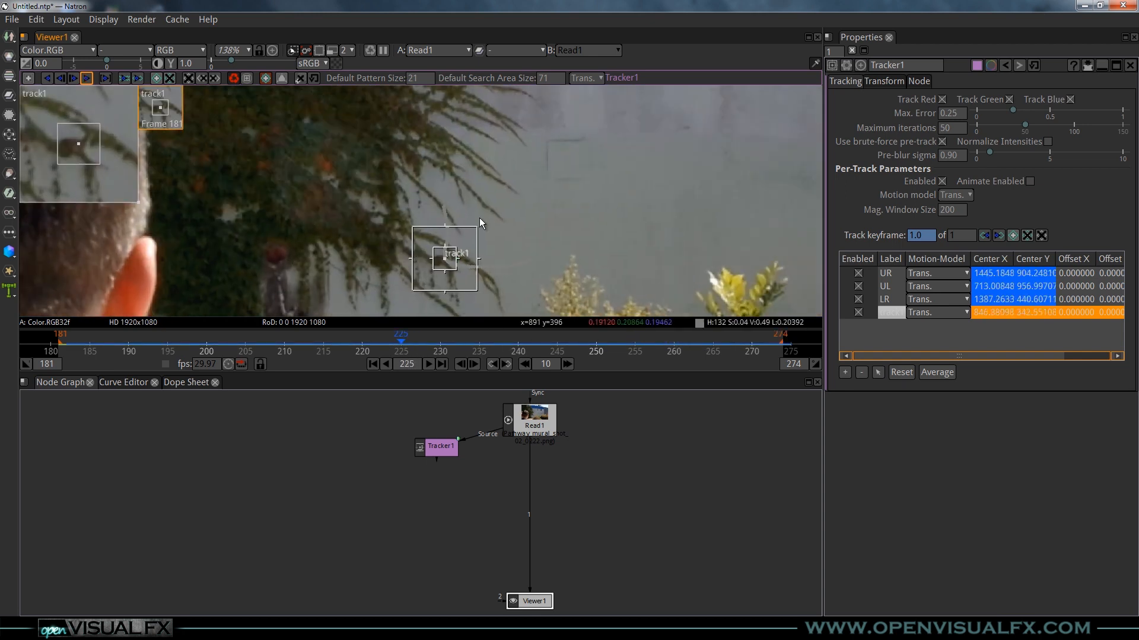
Step: Rename the ivy branch track to LL and clear the selection in the track list
scroll(491, 215, down, 11)
drag(569, 175, 406, 246)
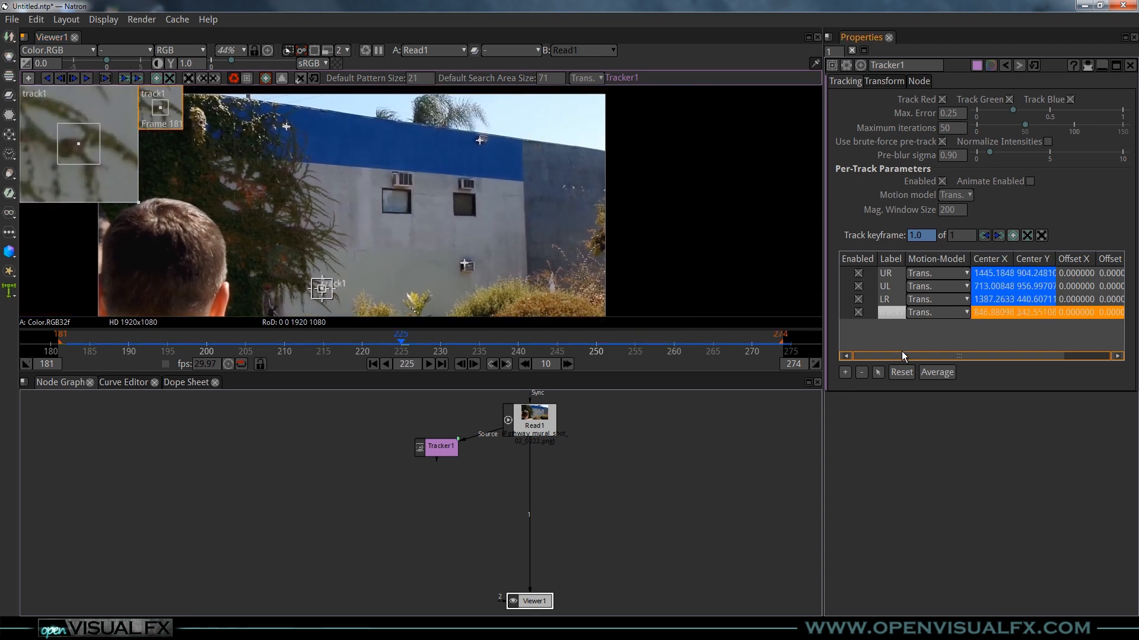
double_click(891, 312)
text(LL)
key(Return)
click(891, 332)
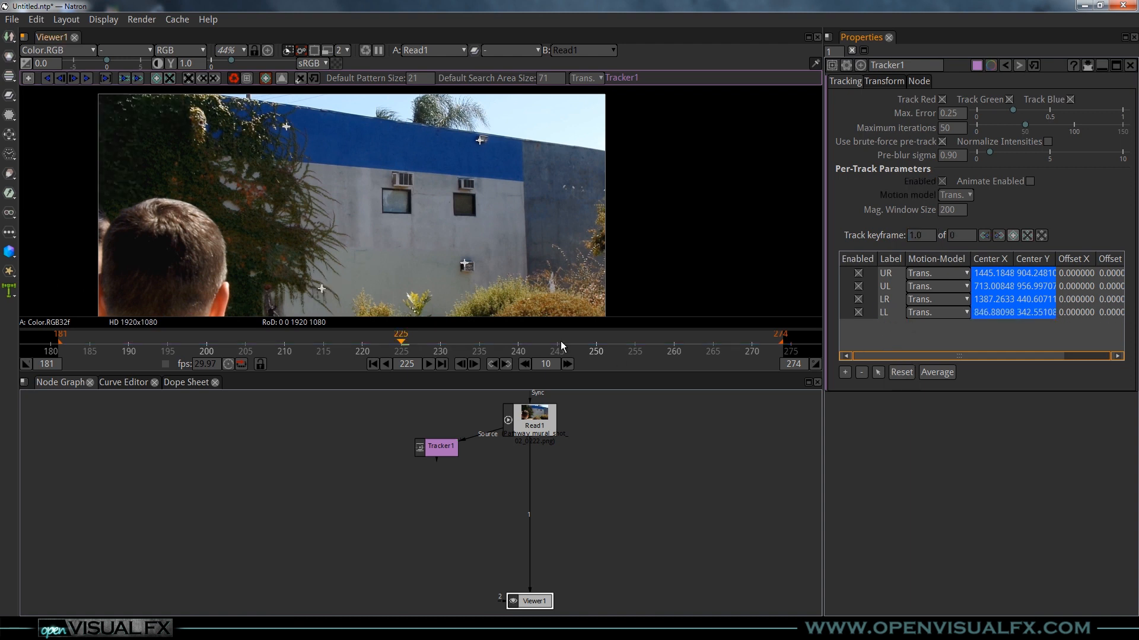
Step: Scrub back to frame 194 to check all four wall tracks, and return to frame 181
scroll(442, 229, down, 1)
drag(442, 230, 471, 192)
drag(289, 340, 159, 344)
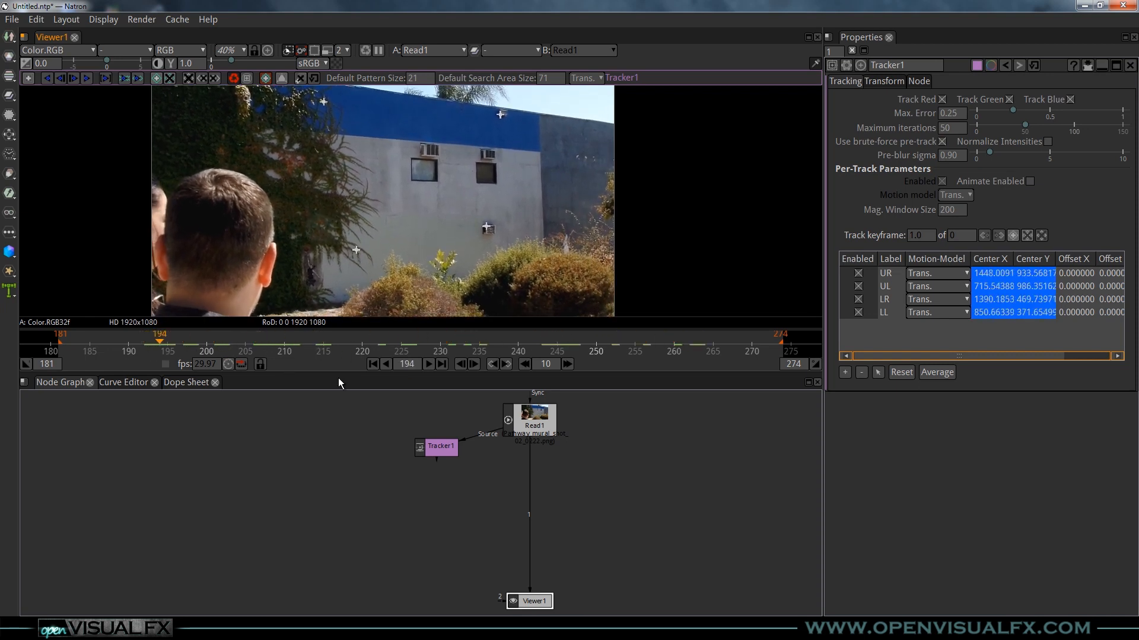
click(372, 365)
Step: Rename the Tracker node to "wall track"
drag(441, 448, 438, 442)
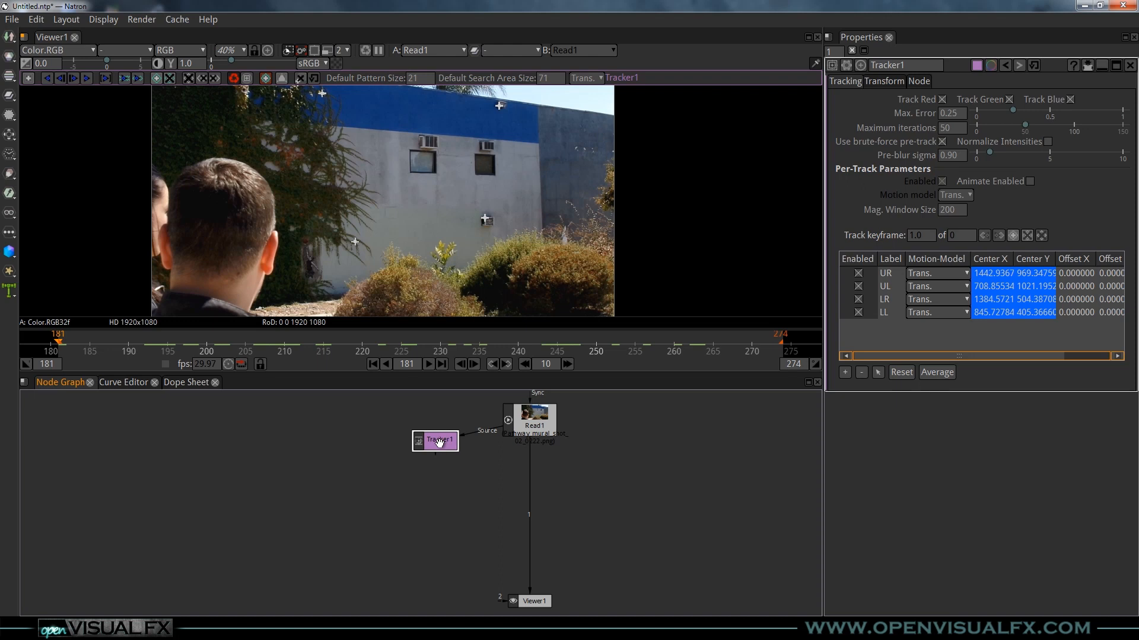
drag(913, 66, 852, 67)
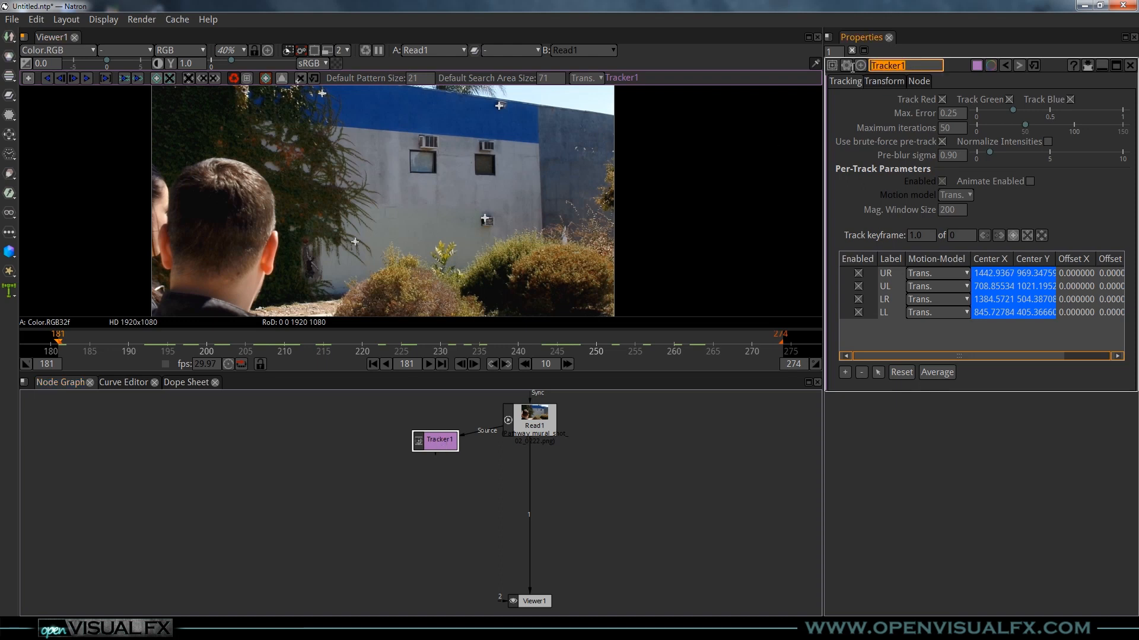
text(wall t)
key(Return)
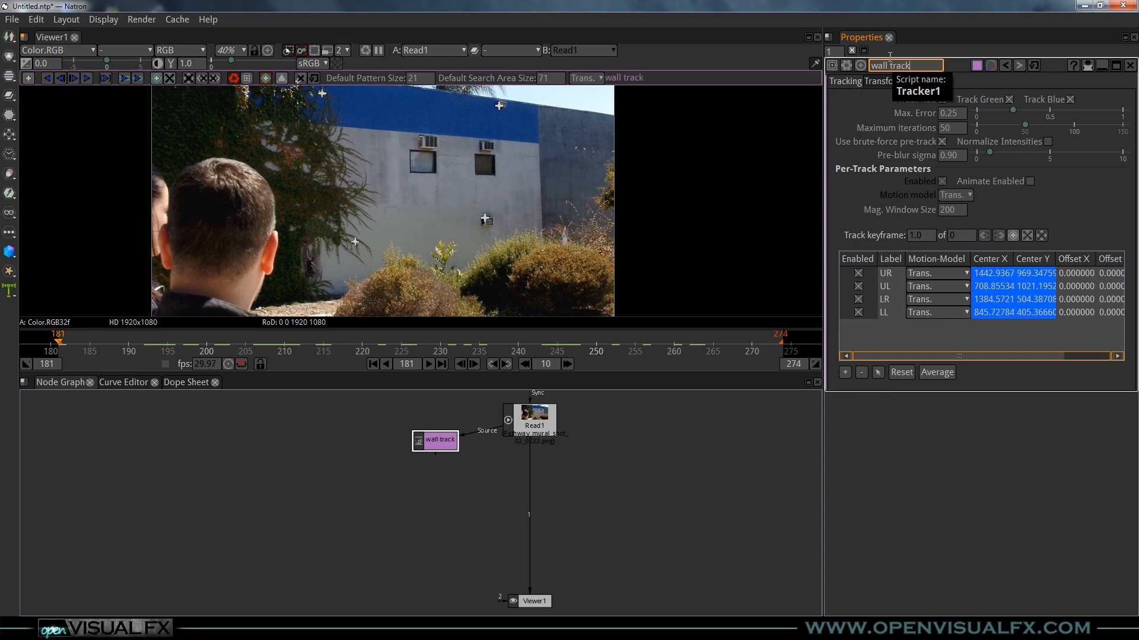
Step: Move the wall track node closer to Read1 and fit the whole frame in the viewer
drag(440, 449, 443, 443)
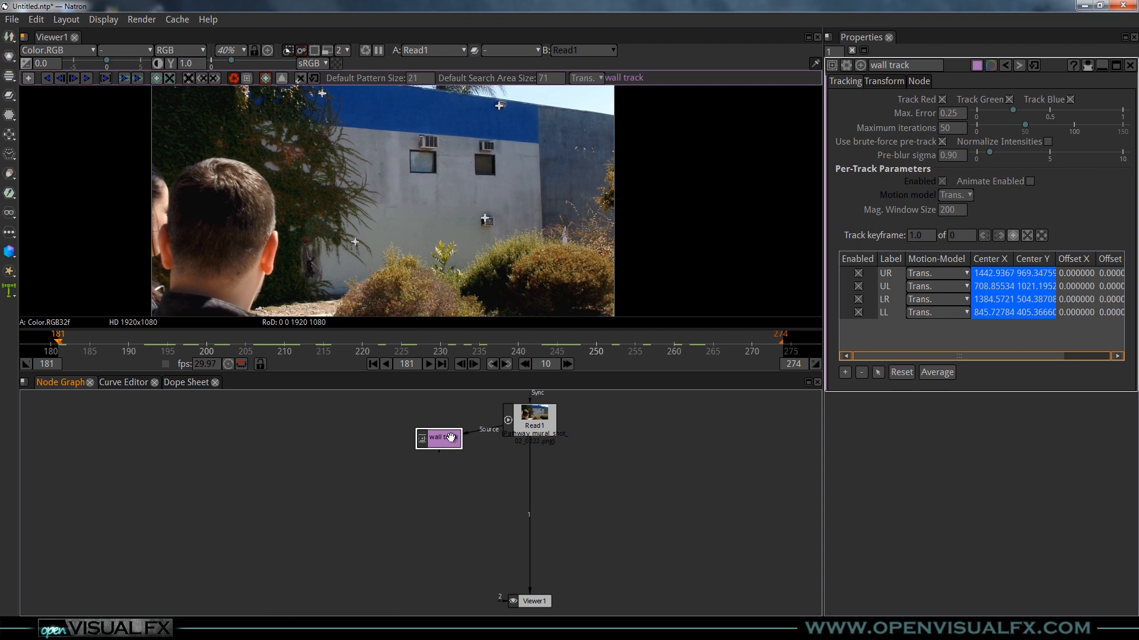
drag(439, 441, 436, 433)
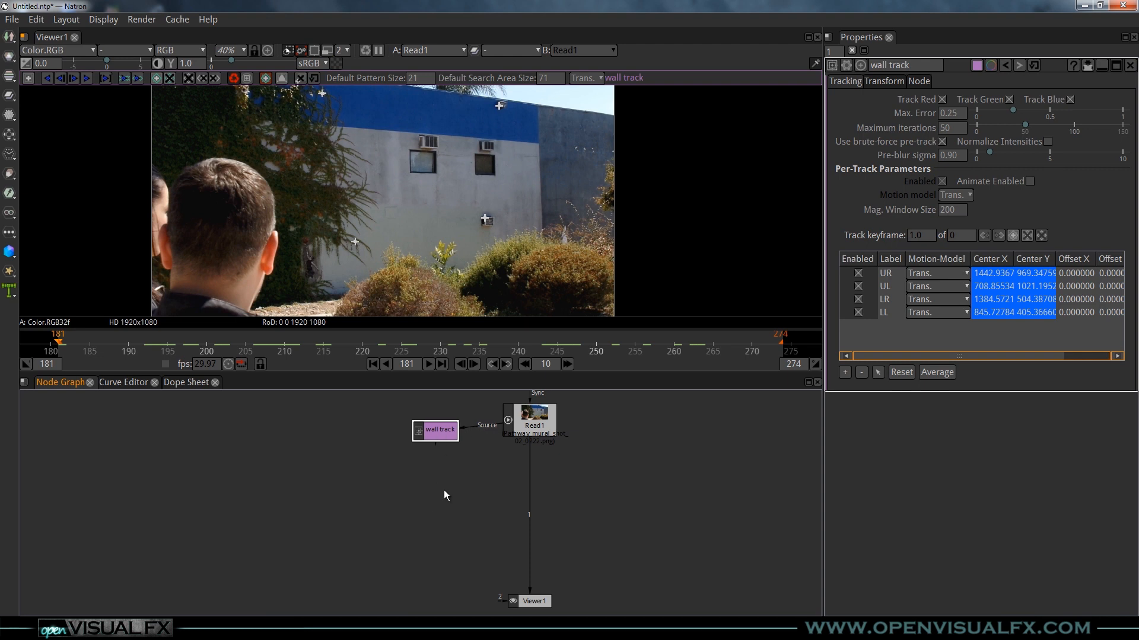
scroll(451, 494, down, 3)
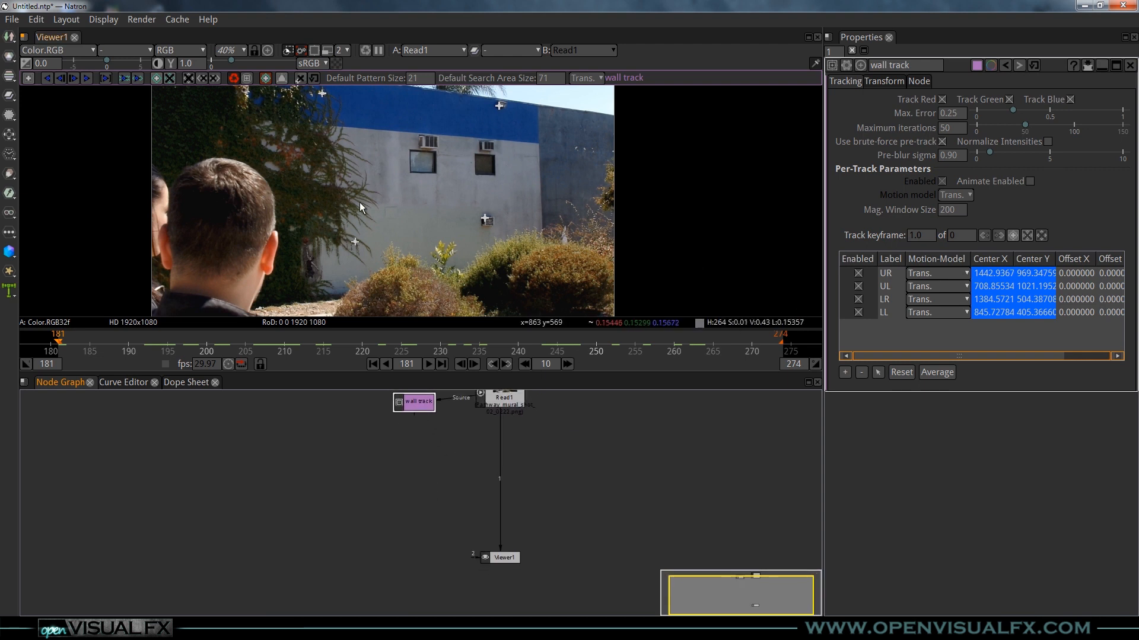
scroll(395, 194, down, 1)
drag(394, 194, 447, 186)
scroll(450, 173, down, 1)
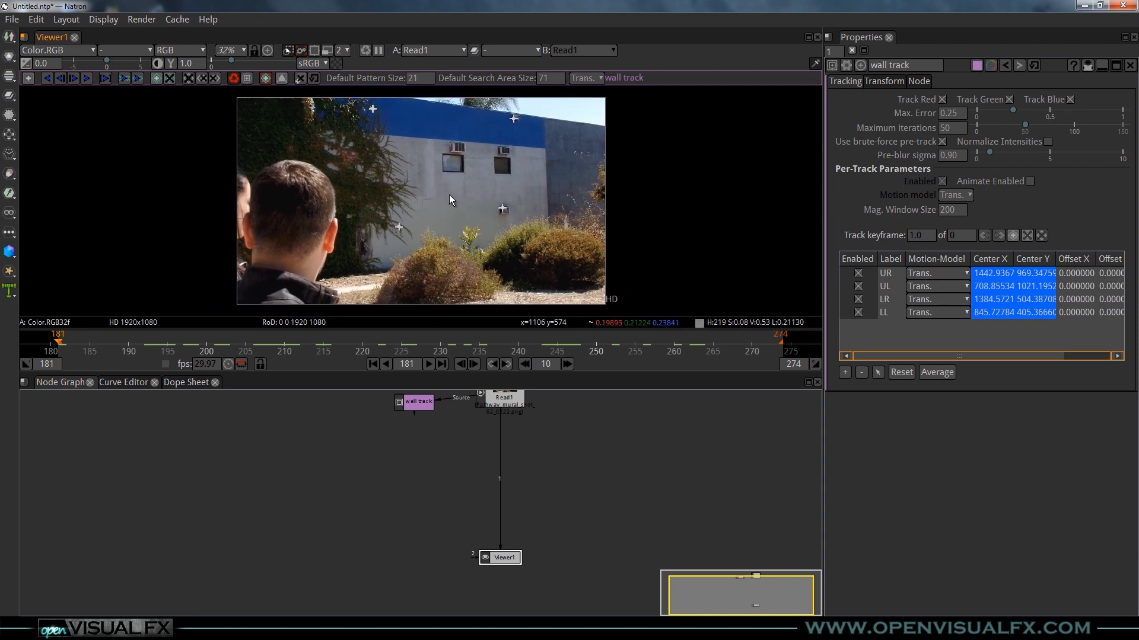
drag(417, 404, 428, 411)
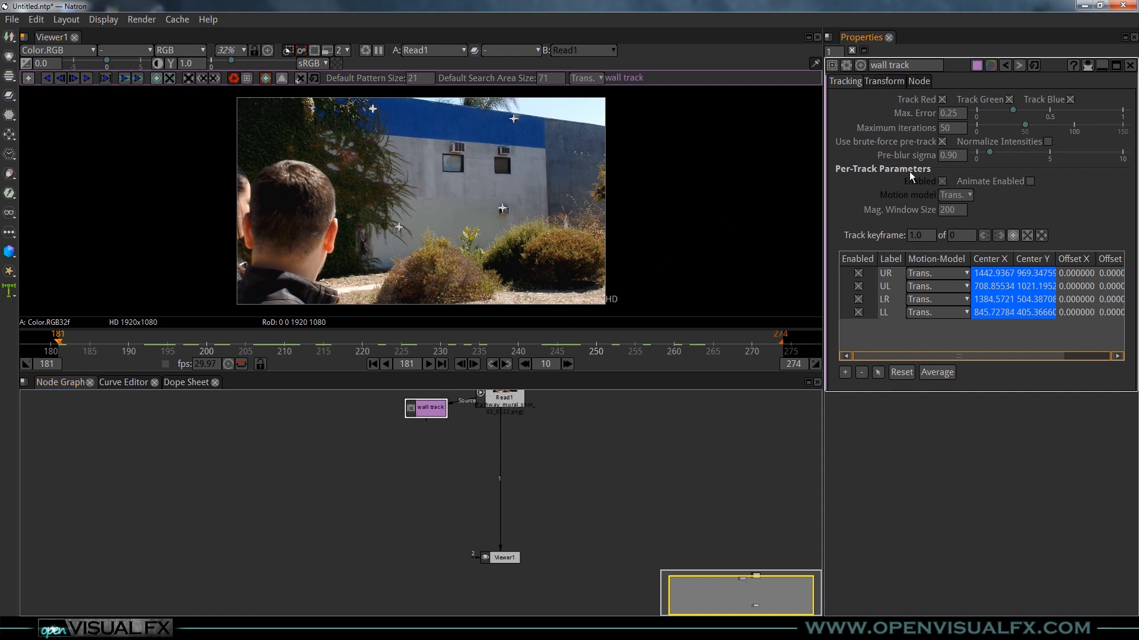
Step: Set the wall track transform's reference frame to the current frame 181 and its motion type to Match-Move, keeping the CornerPin transform type
click(882, 80)
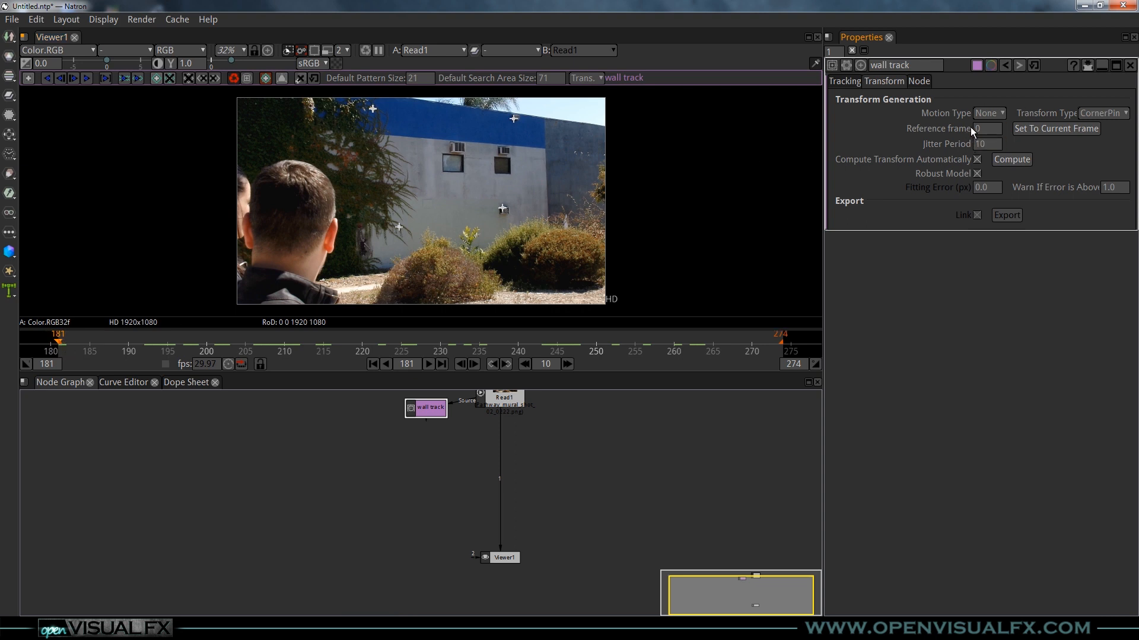
click(1055, 129)
click(986, 113)
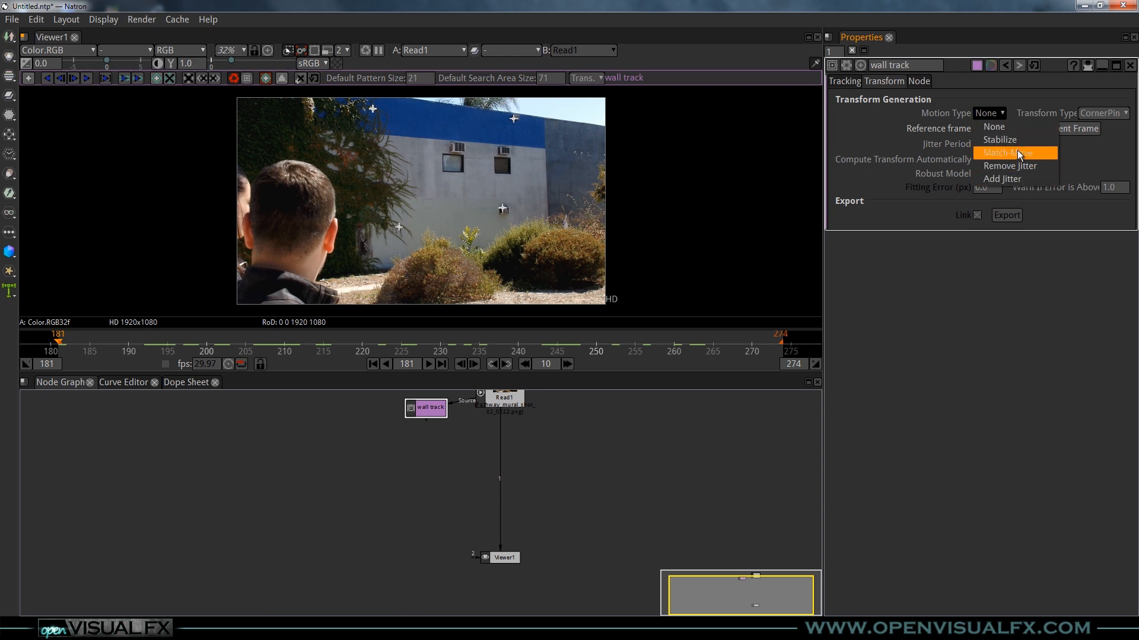
click(1013, 151)
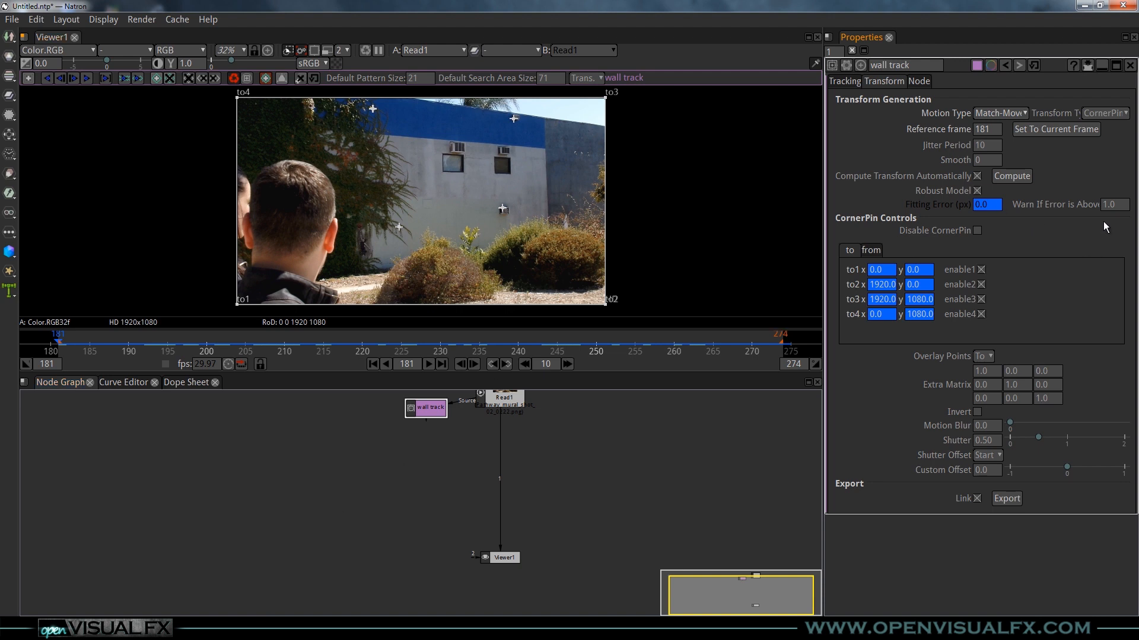
click(1106, 113)
click(1104, 102)
Step: Export a linked CornerPin node from the wall track and place it below the tracker in the node graph
click(1006, 499)
drag(503, 403, 571, 471)
drag(481, 441, 508, 378)
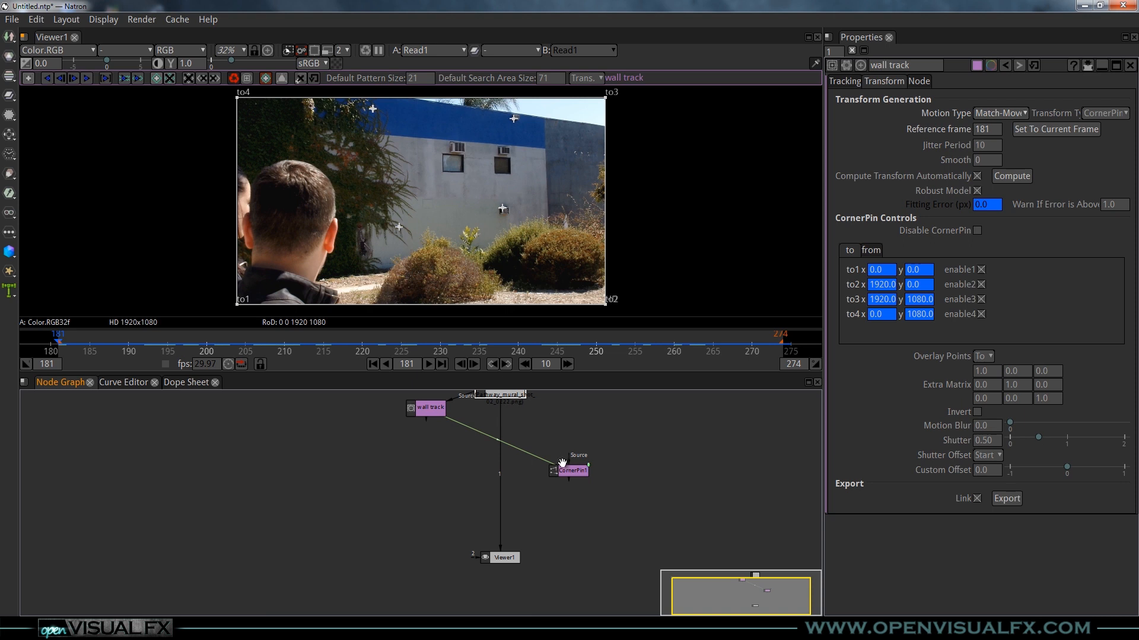
drag(574, 472, 380, 454)
scroll(389, 443, up, 3)
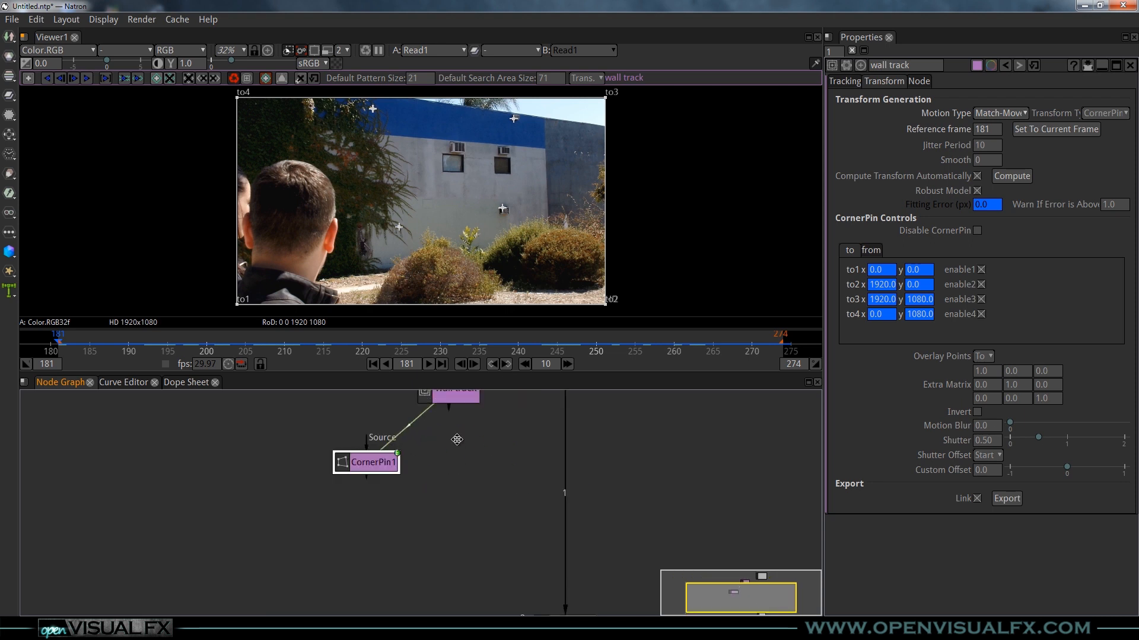
drag(456, 438, 435, 495)
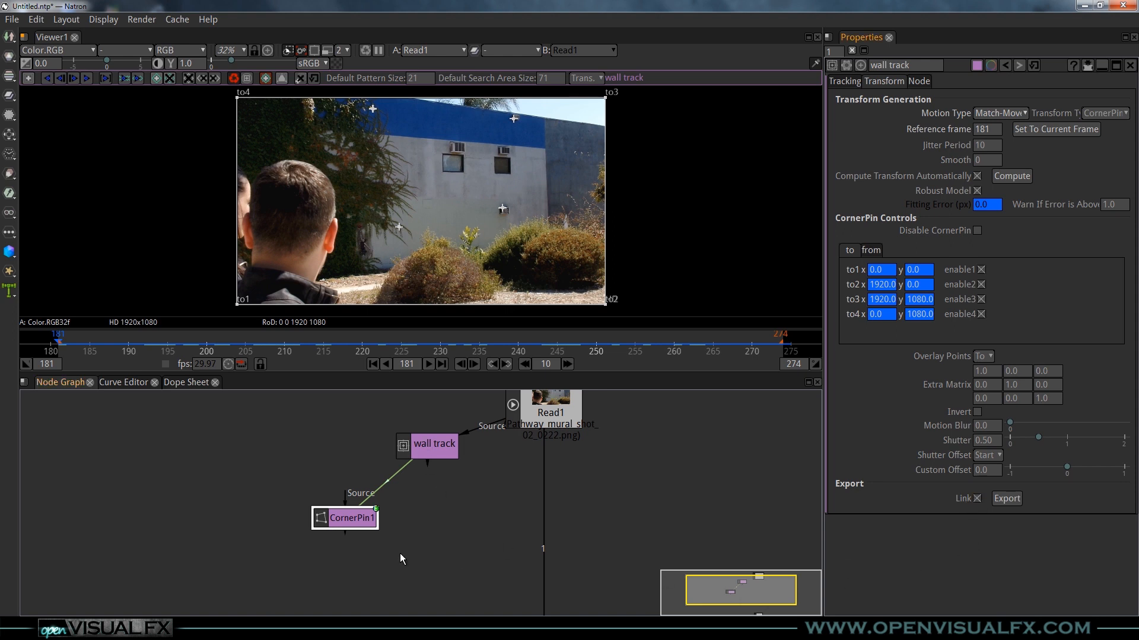
Step: Open the CornerPin1 settings to examine its linked "to" corner values
double_click(354, 521)
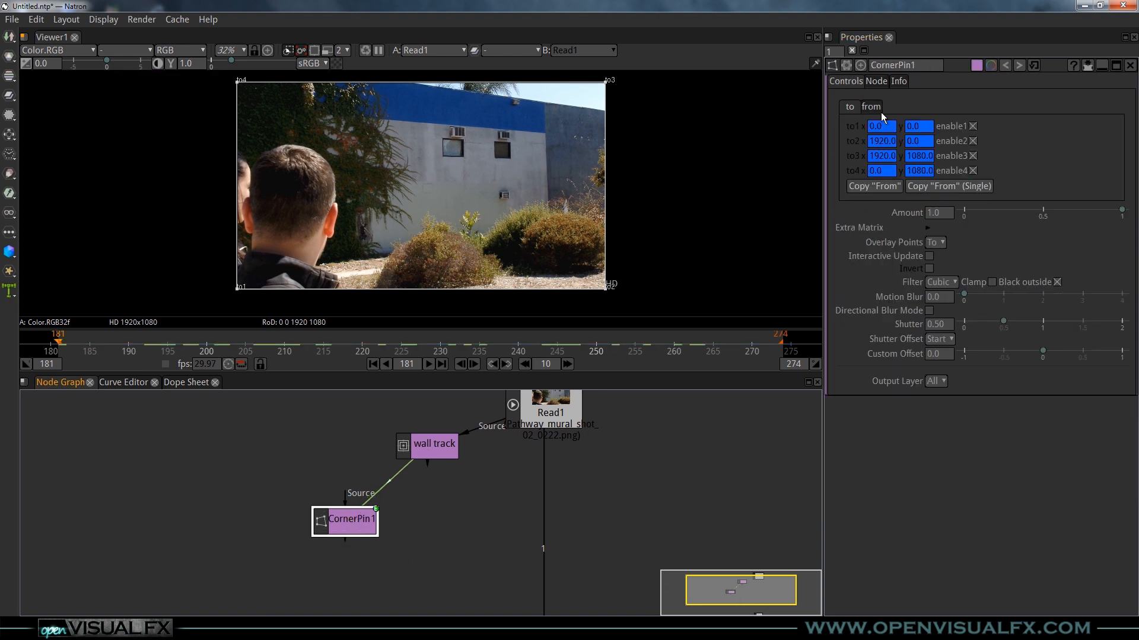
click(924, 128)
drag(921, 127, 893, 130)
key(2)
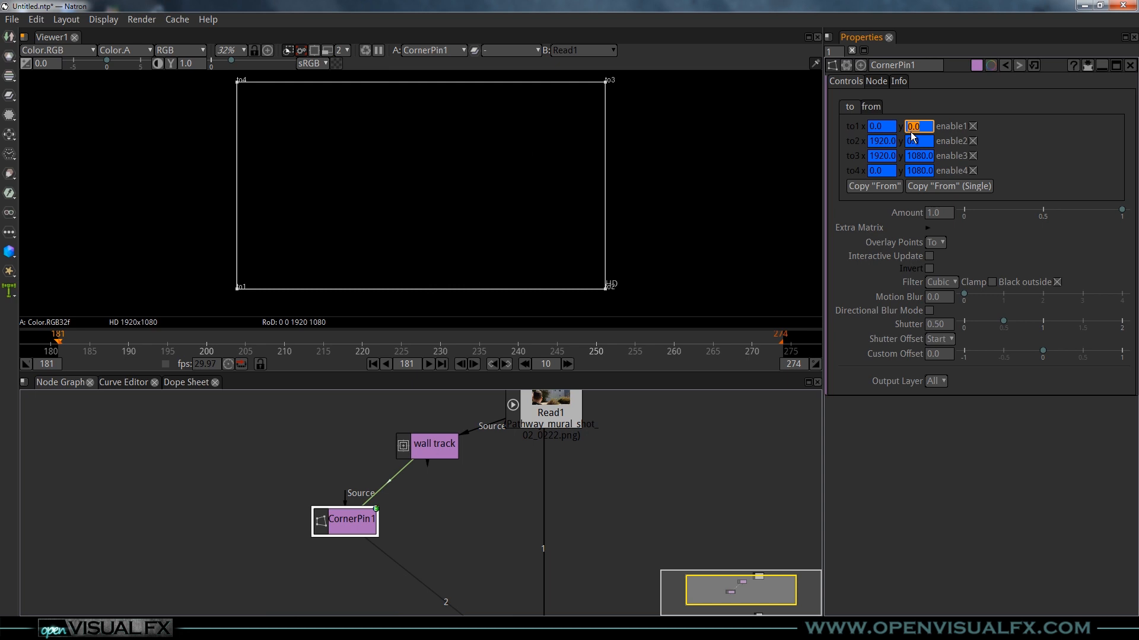
click(599, 485)
click(531, 418)
drag(374, 548, 421, 528)
drag(546, 396, 545, 424)
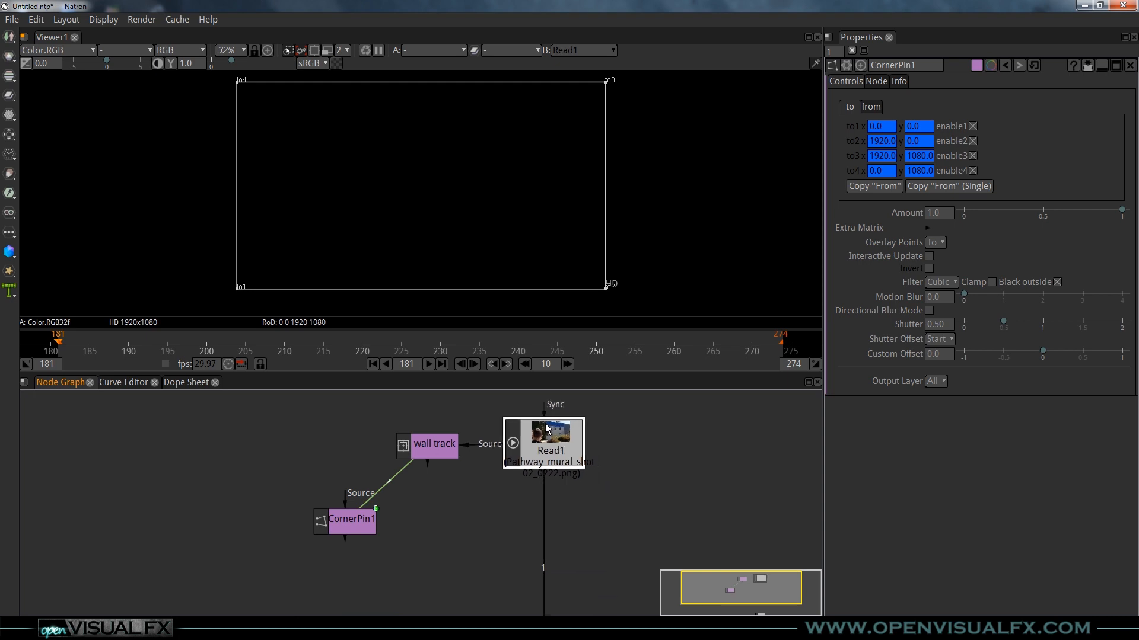
drag(545, 496, 566, 489)
click(554, 425)
key(1)
drag(555, 436, 535, 396)
Step: Reopen the wall track settings and review its track list and transform parameters
drag(345, 521, 356, 520)
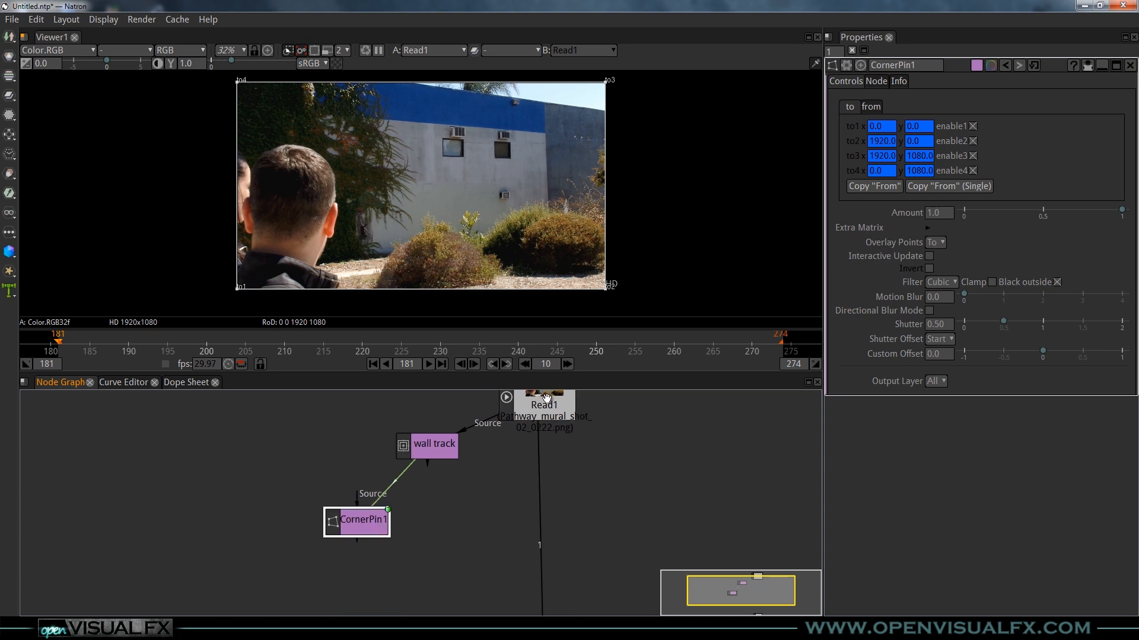
drag(555, 409, 557, 410)
drag(384, 527, 392, 526)
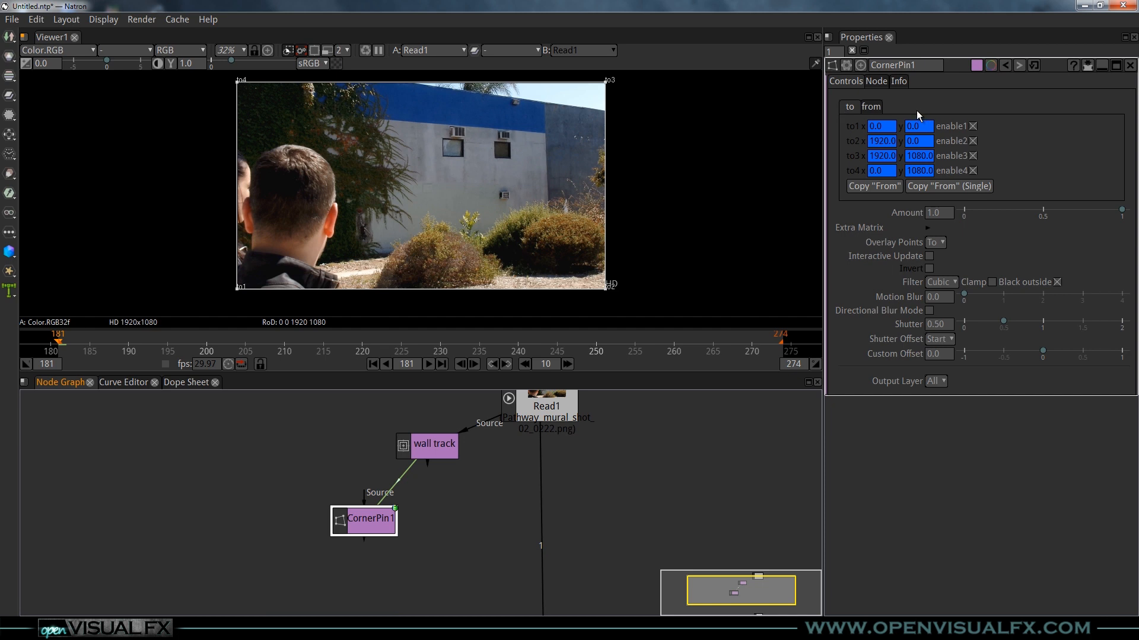
double_click(421, 453)
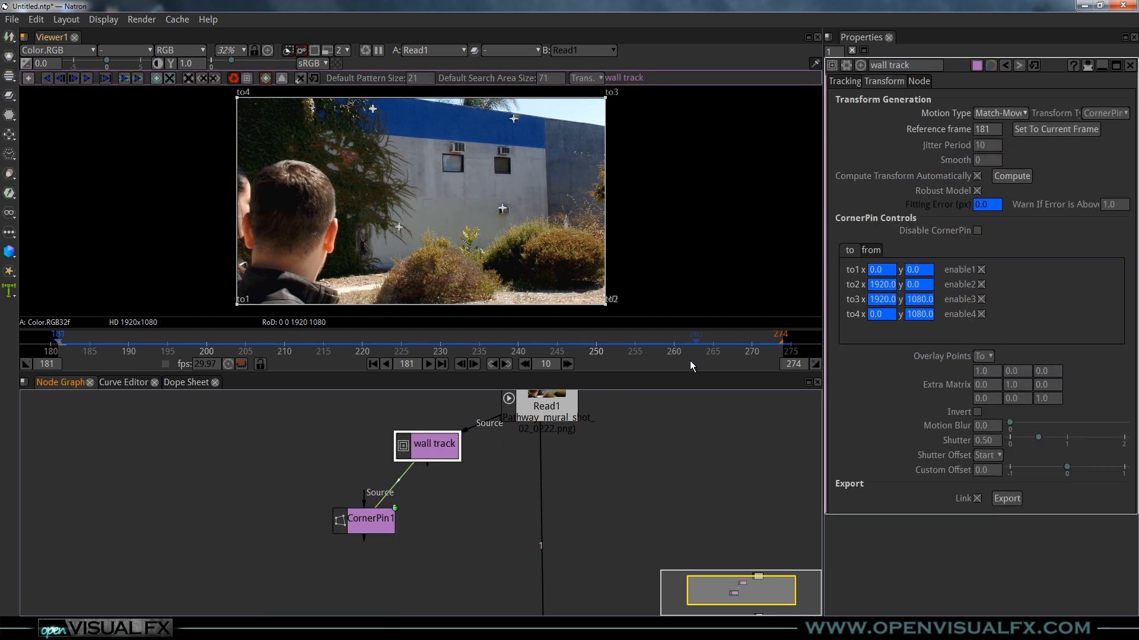
click(853, 82)
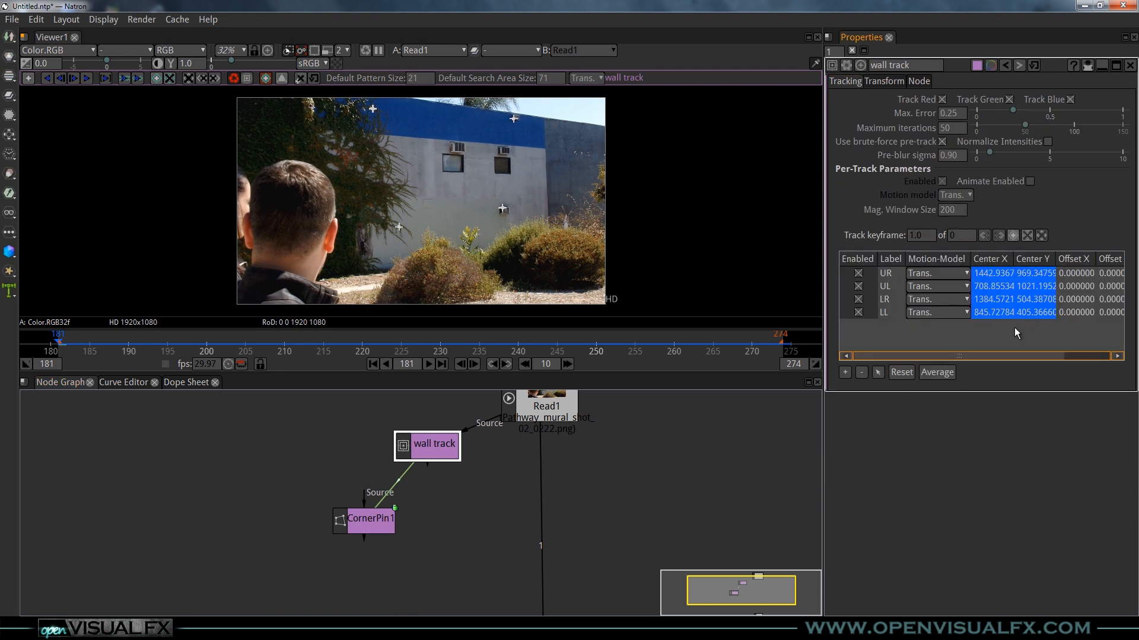
click(883, 81)
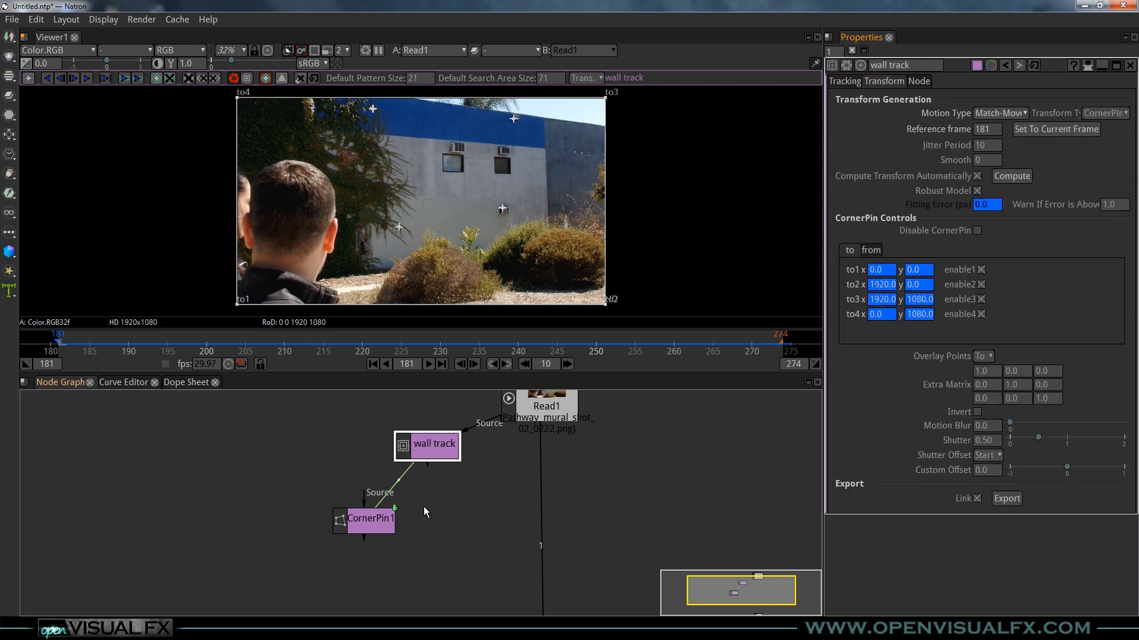
Step: Disable linking for the wall track export, export a second, unlinked CornerPin node and place it beside CornerPin1
drag(367, 525, 337, 522)
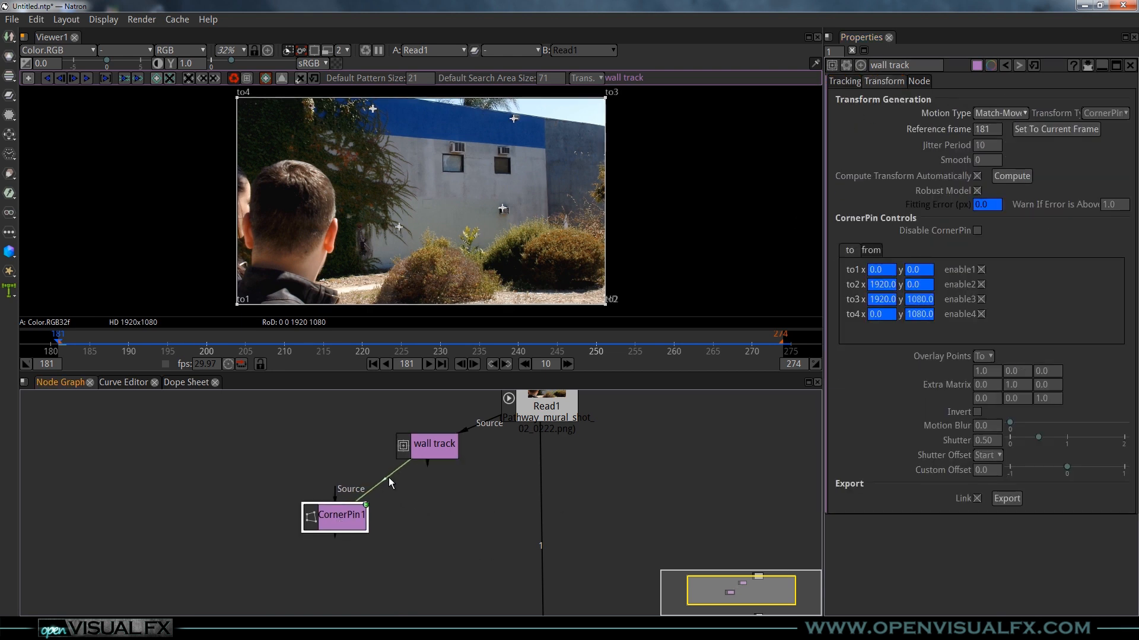
click(978, 499)
click(436, 453)
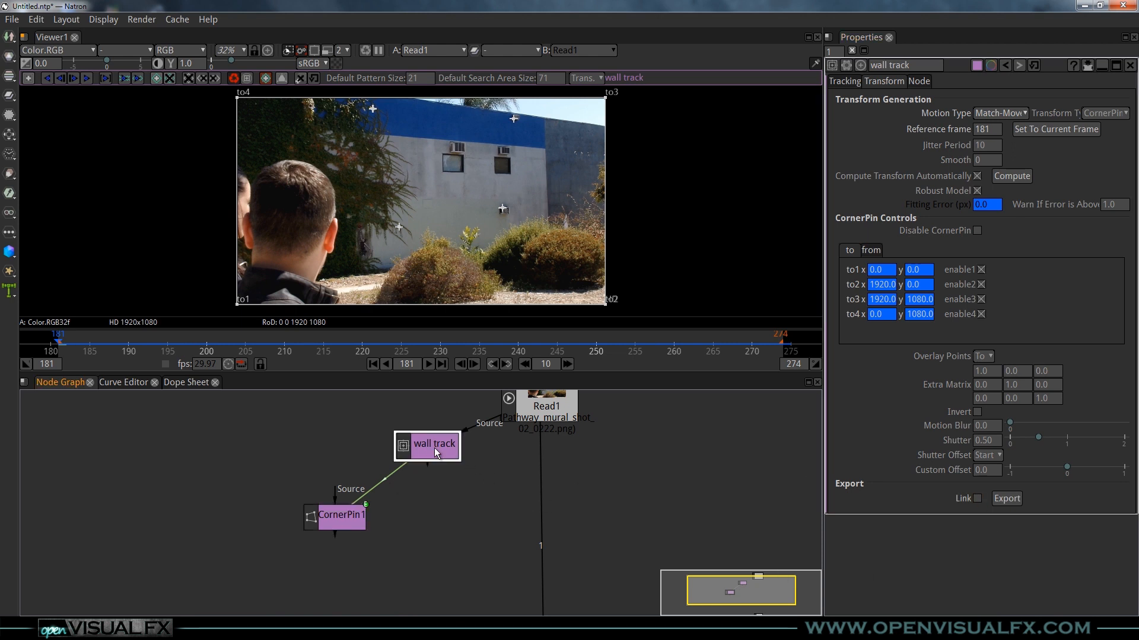
click(1007, 499)
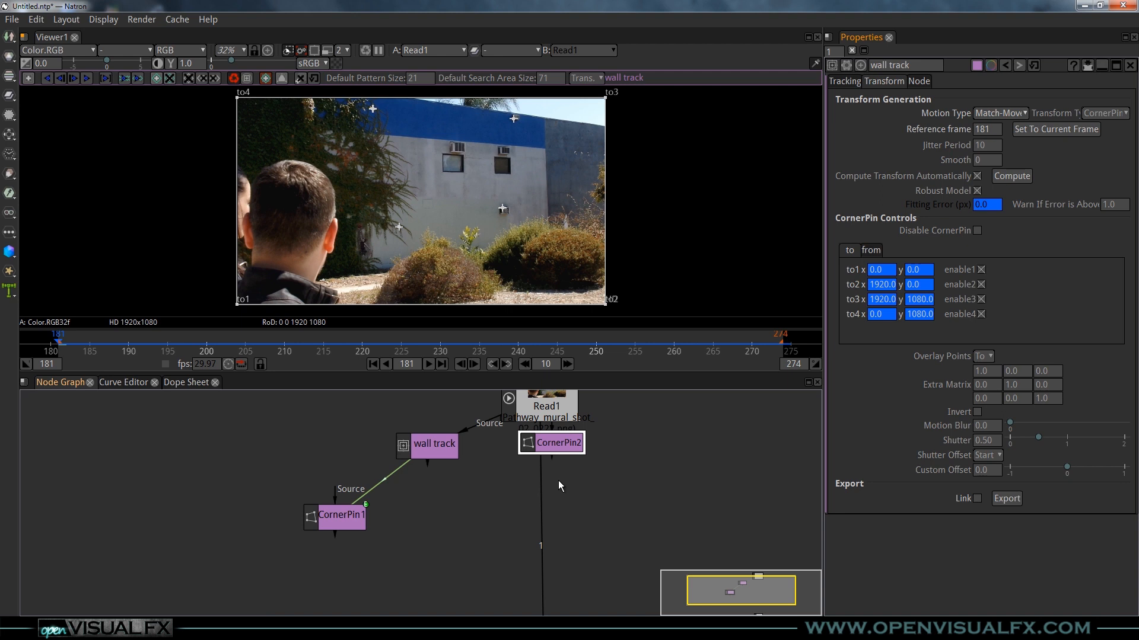
drag(563, 446, 460, 543)
Step: Open CornerPin2 and frame its to1 x animation curve to examine the baked keyframes
double_click(460, 543)
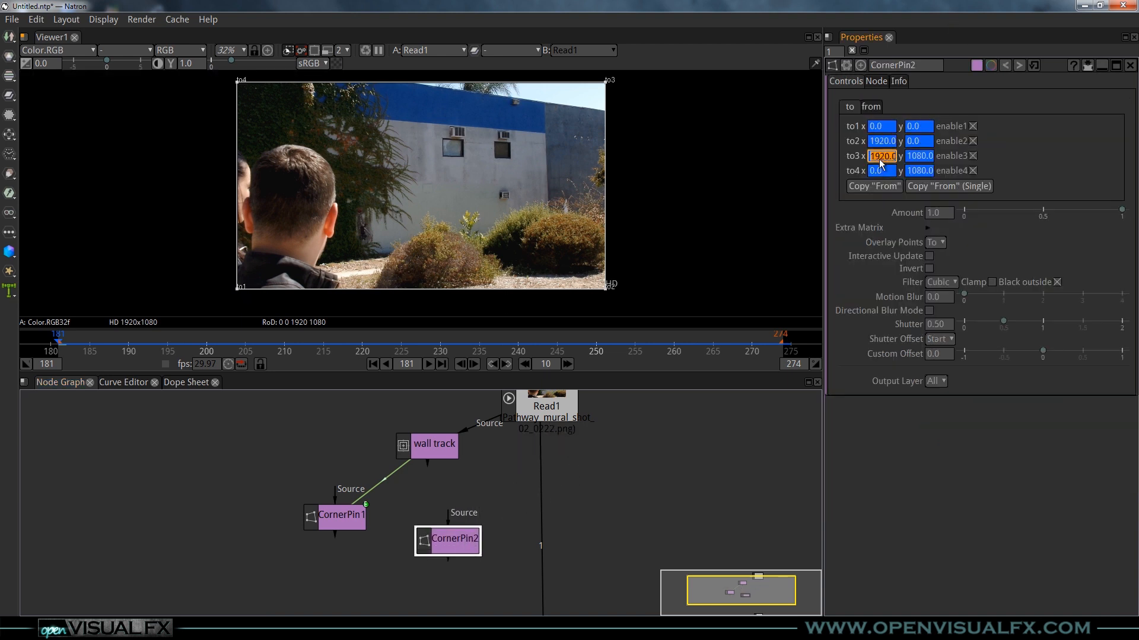
click(125, 382)
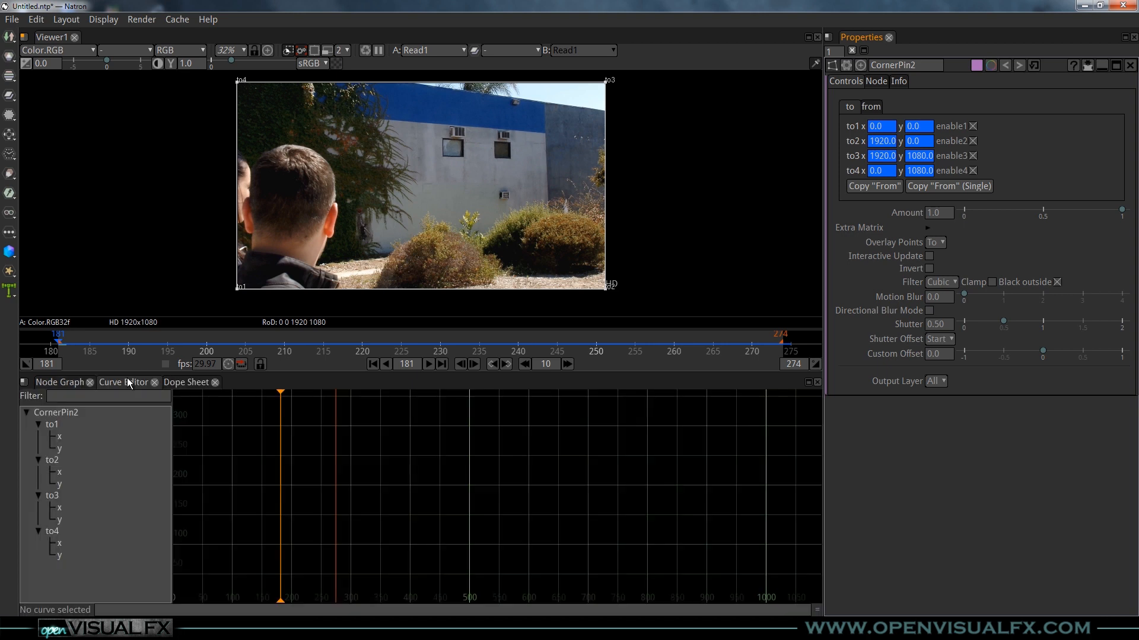
click(65, 437)
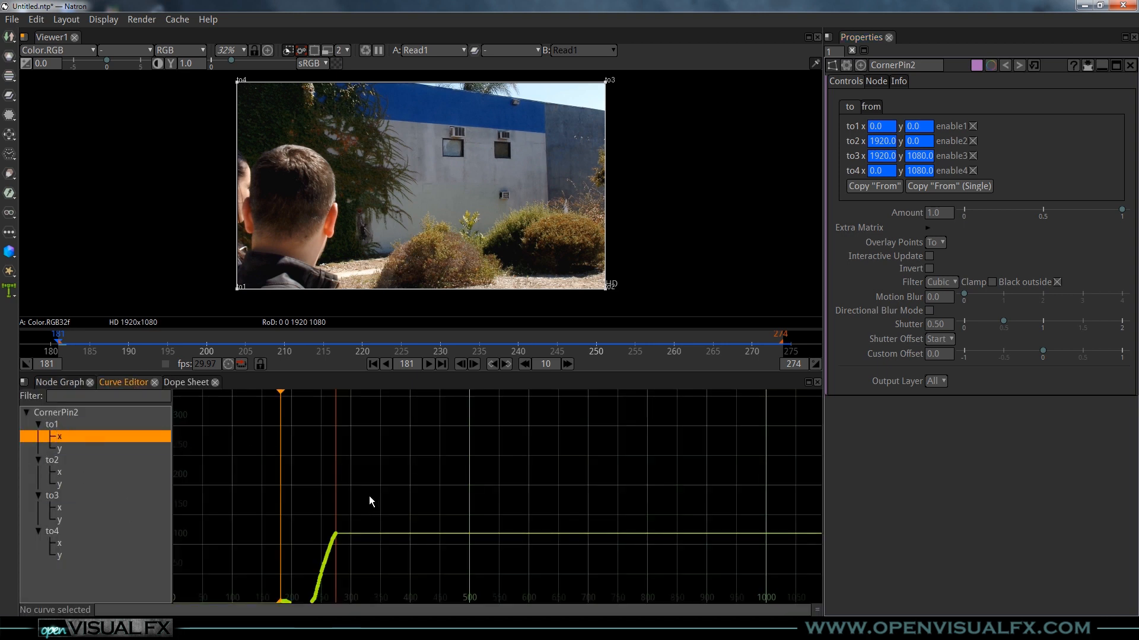
key(f)
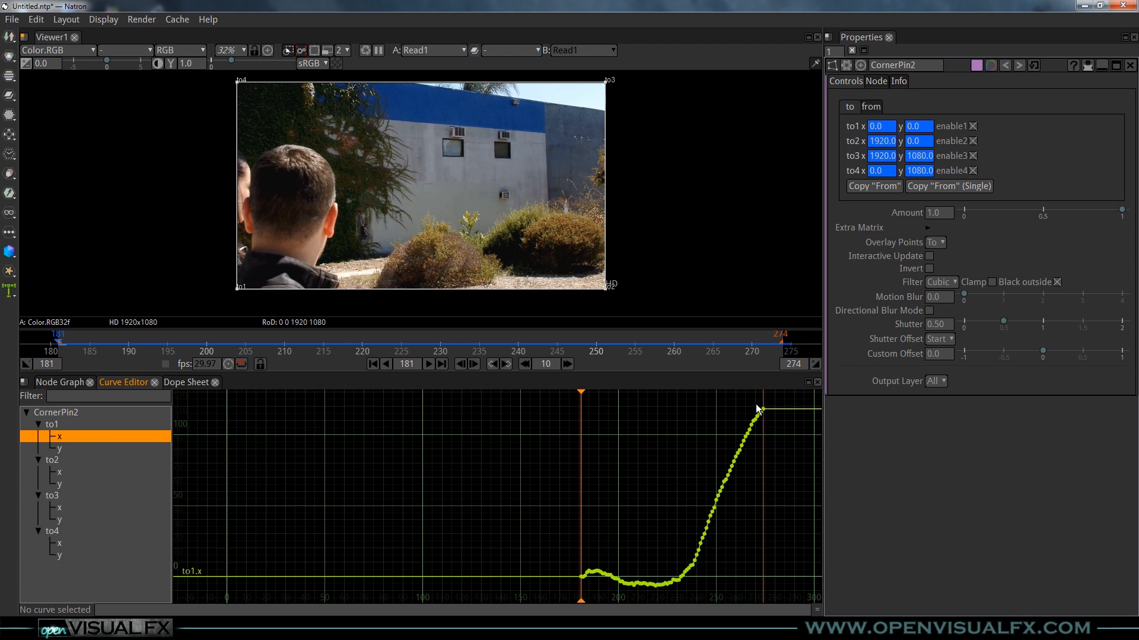
Step: Open CornerPin1's to1 x animation curve and examine its keyframes up close around frame 239
click(50, 386)
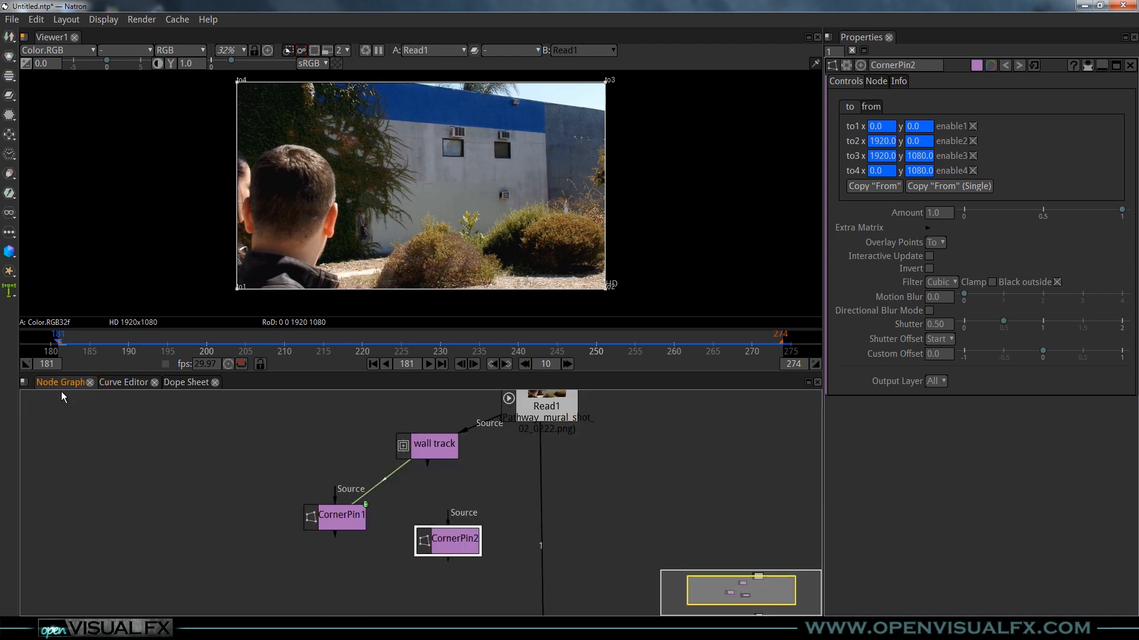
click(349, 521)
click(122, 383)
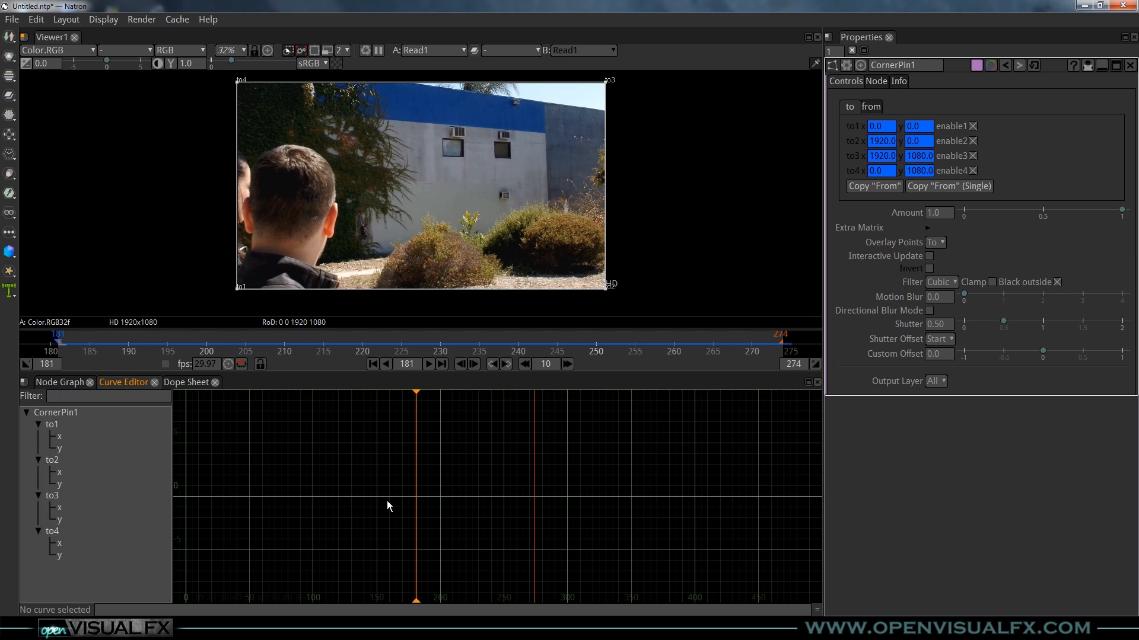
click(58, 431)
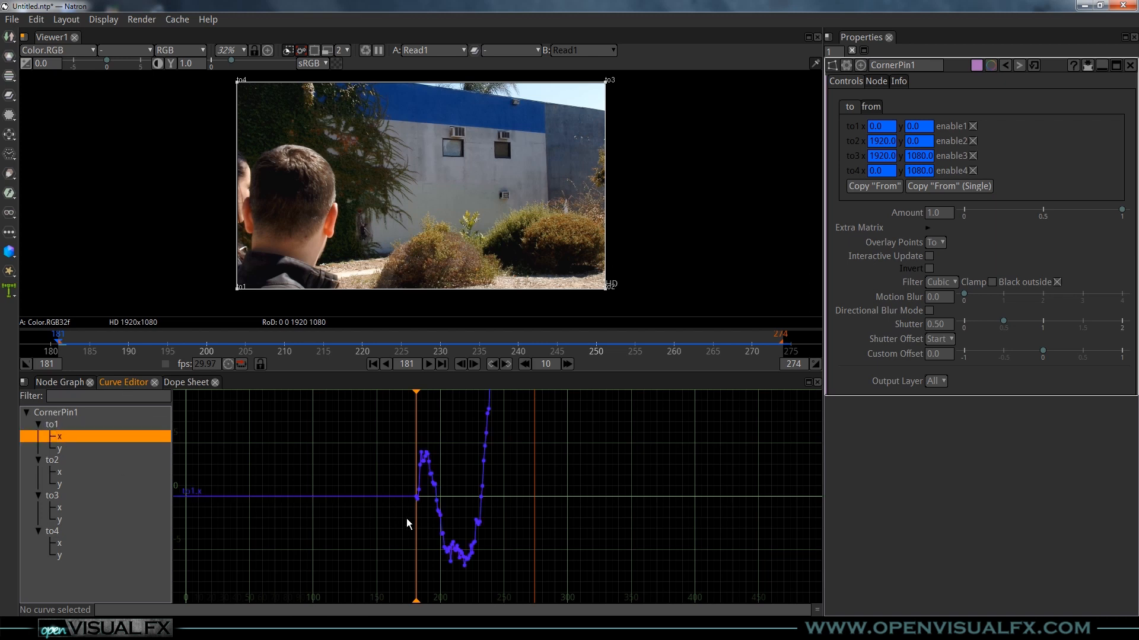
scroll(481, 522, up, 3)
scroll(676, 569, up, 10)
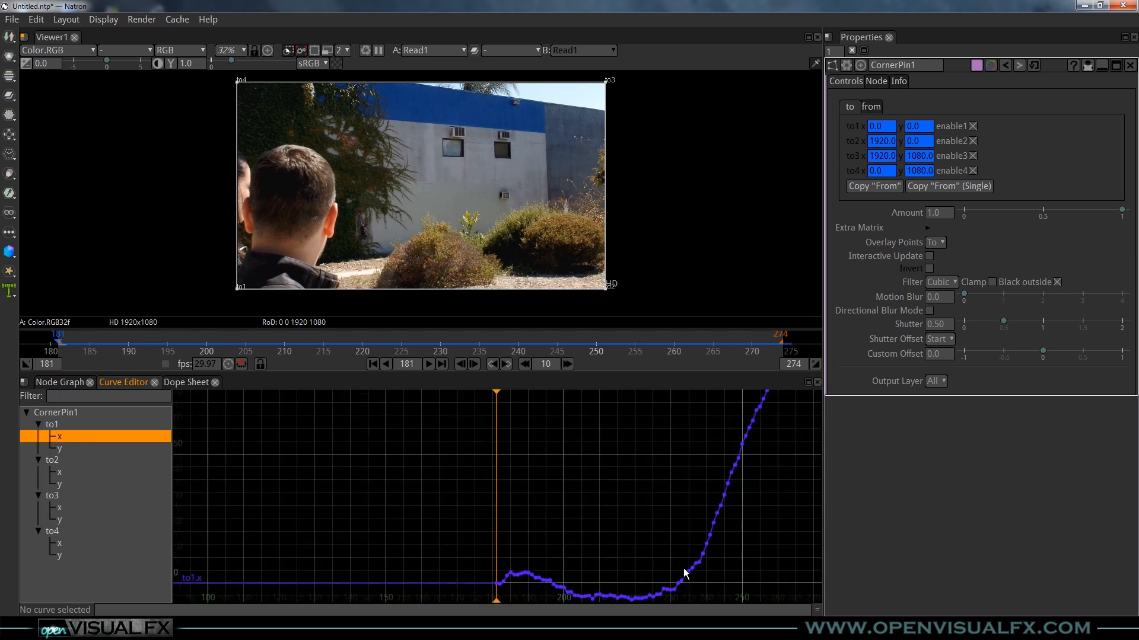
scroll(777, 525, down, 4)
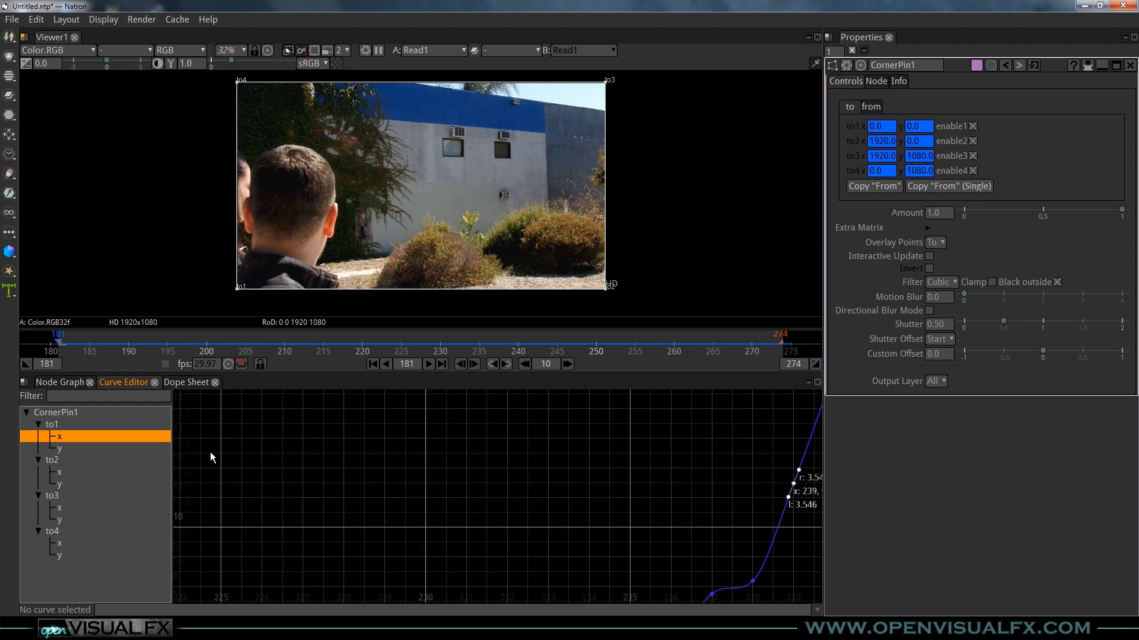
scroll(609, 468, down, 4)
drag(705, 532, 591, 494)
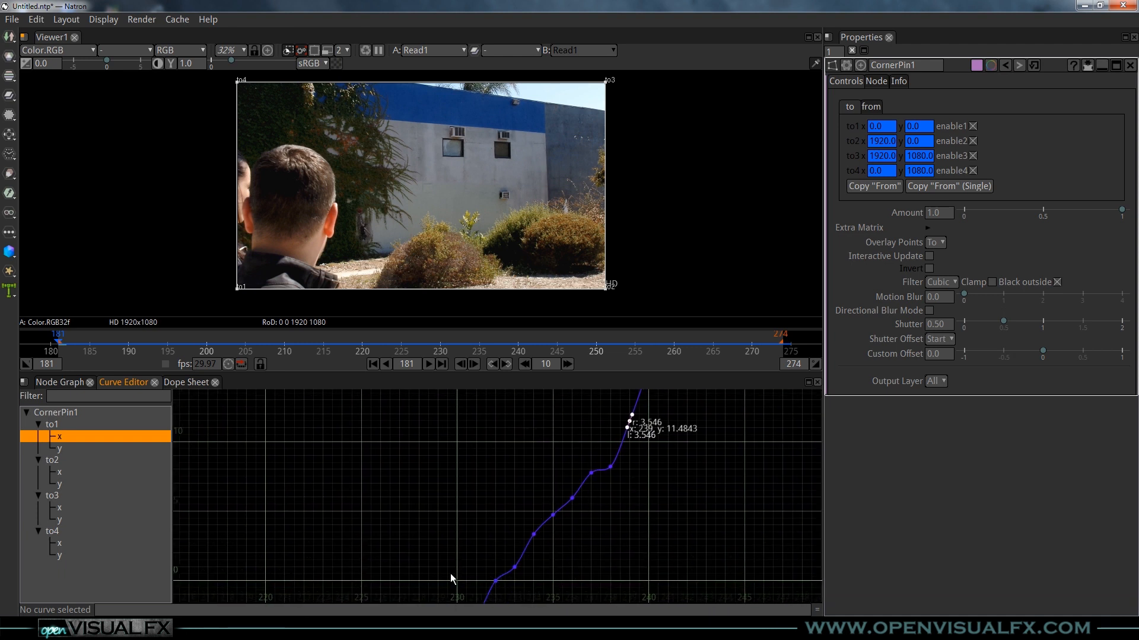
Step: Return to the node graph and reposition the CornerPin2 node below the wall track node
click(61, 383)
click(442, 541)
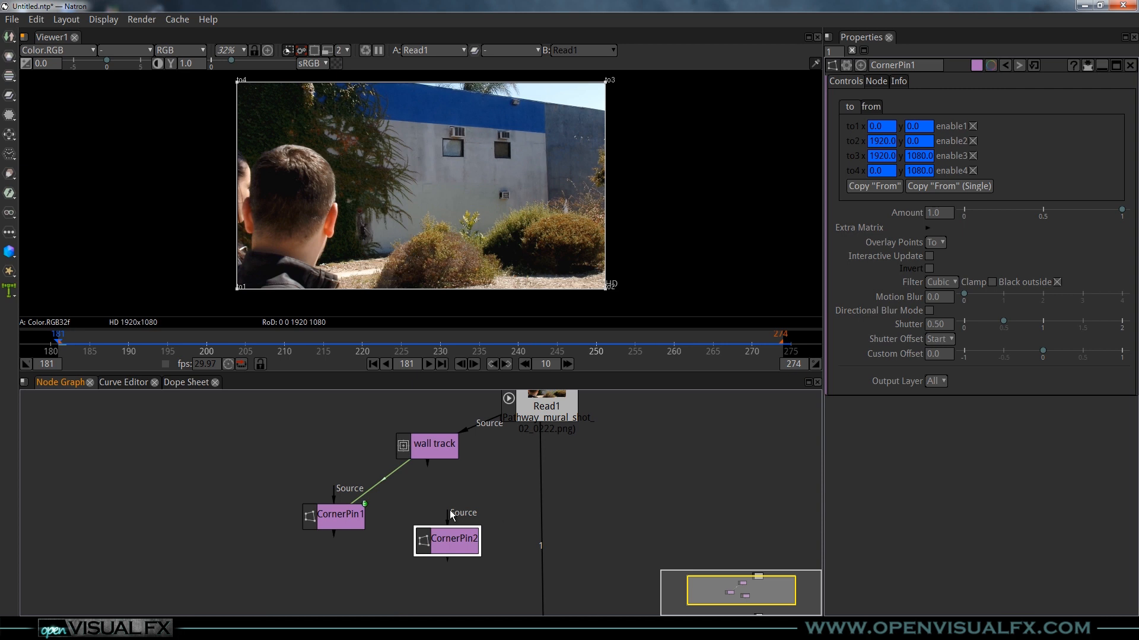
drag(435, 551, 449, 530)
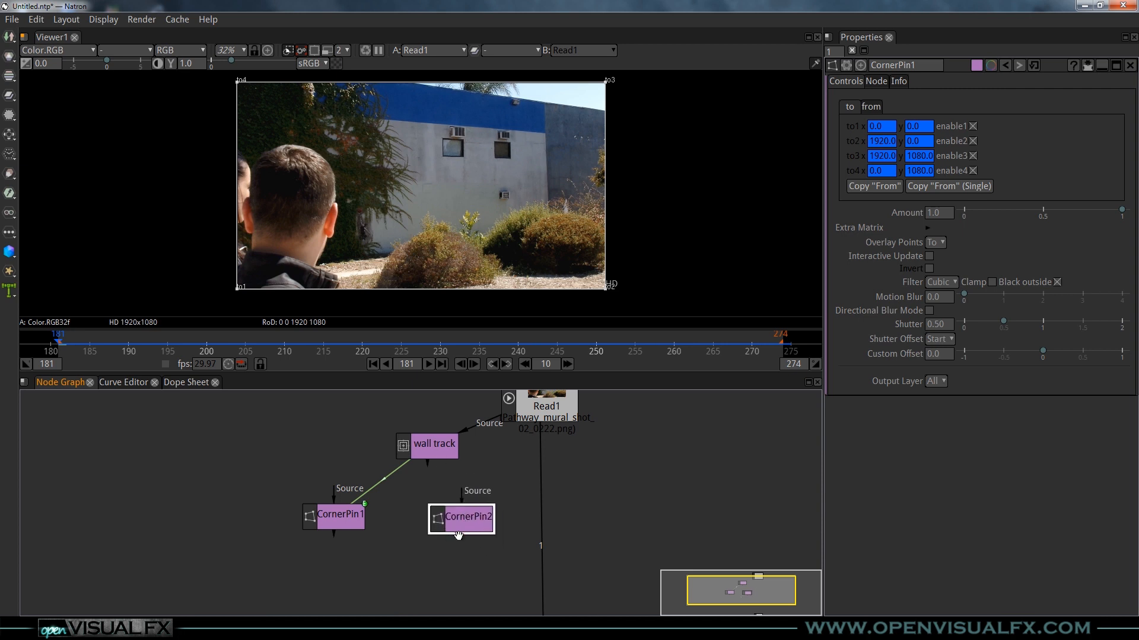
drag(454, 528, 453, 553)
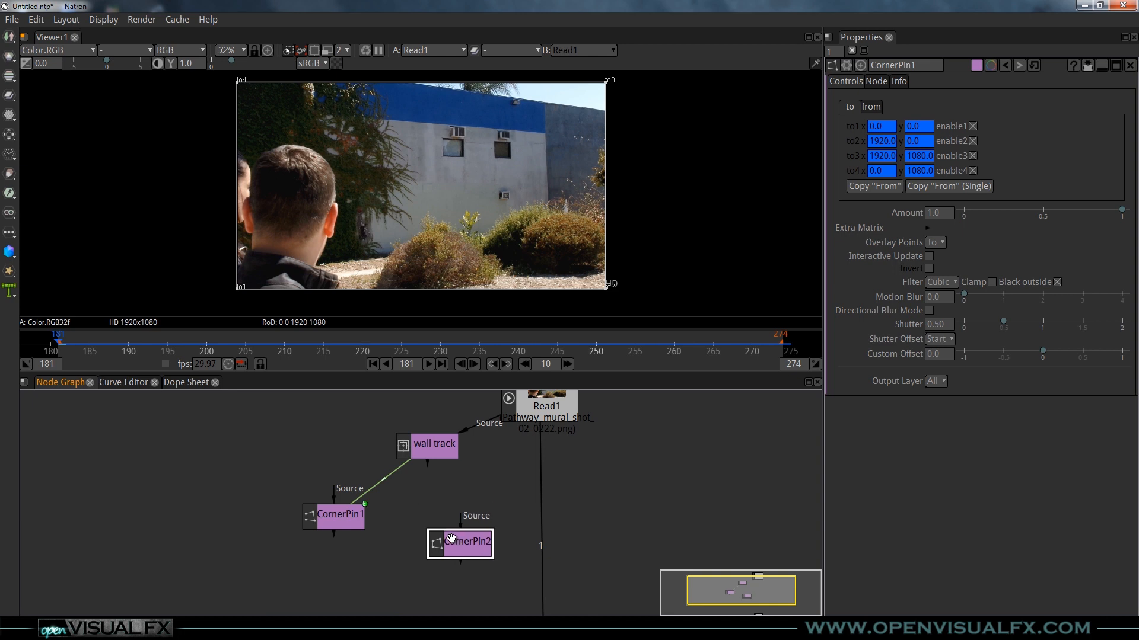
Step: Bring CornerPin1 closer to the wall track node and delete the CornerPin2 node
drag(341, 515, 387, 525)
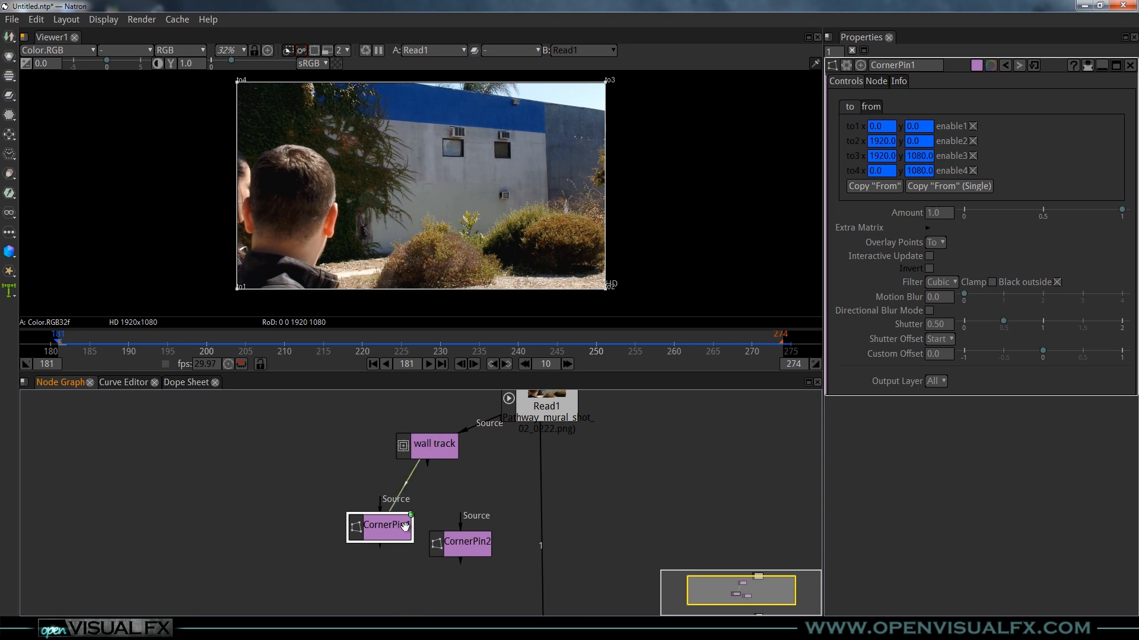
click(462, 545)
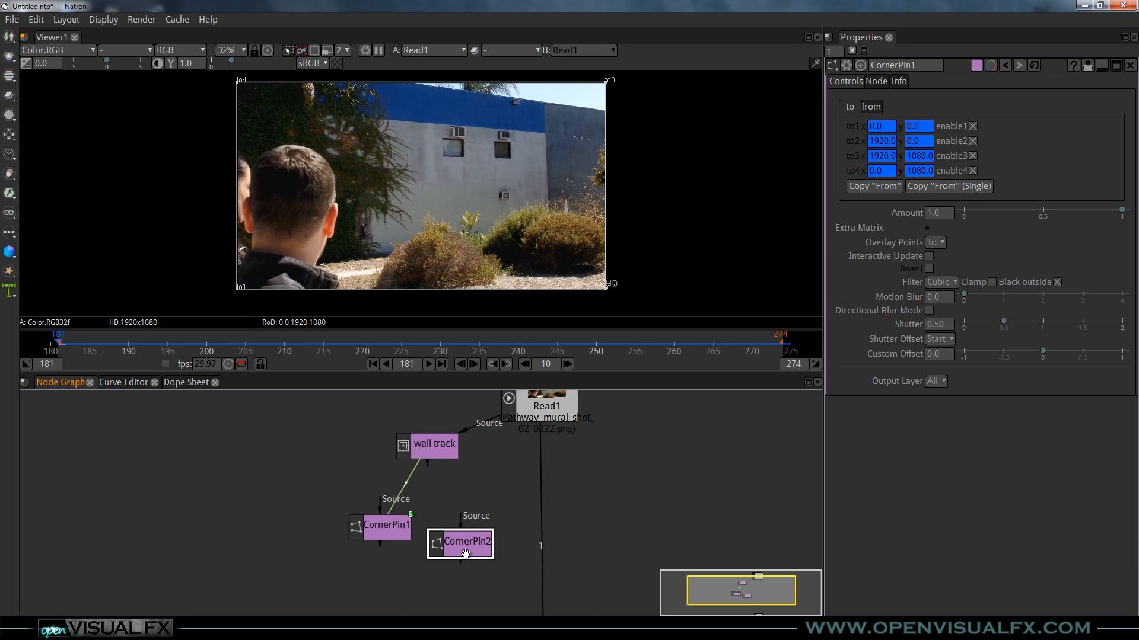
key(Delete)
Step: Hide CornerPin1's expression link line, examine its expression badge, and line the node up directly below the wall track node
scroll(391, 531, up, 3)
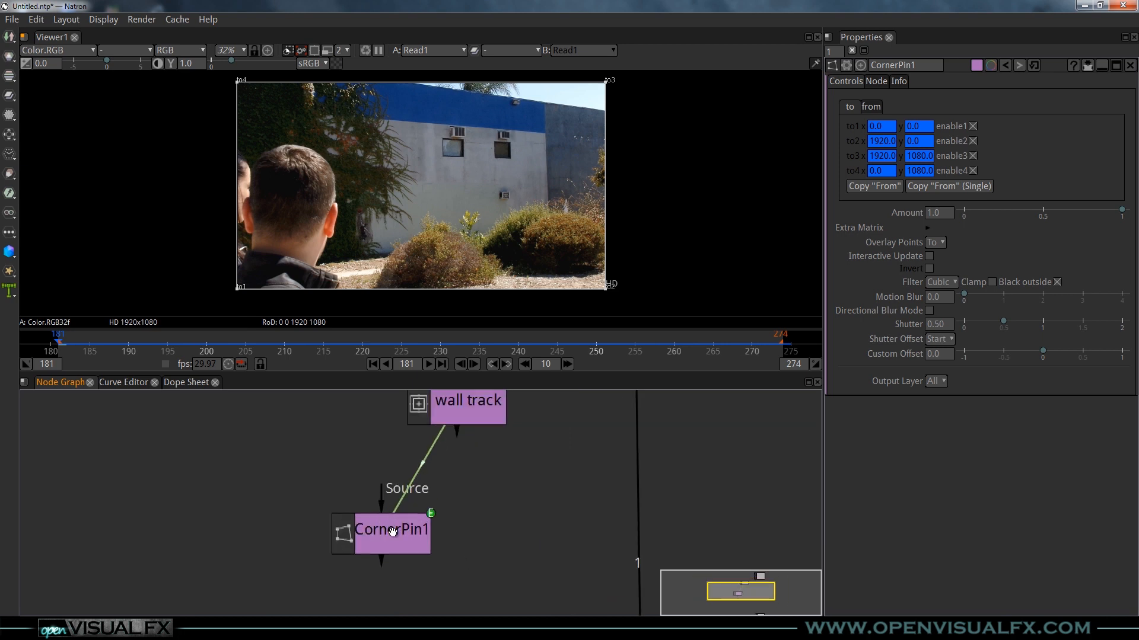
scroll(412, 538, up, 2)
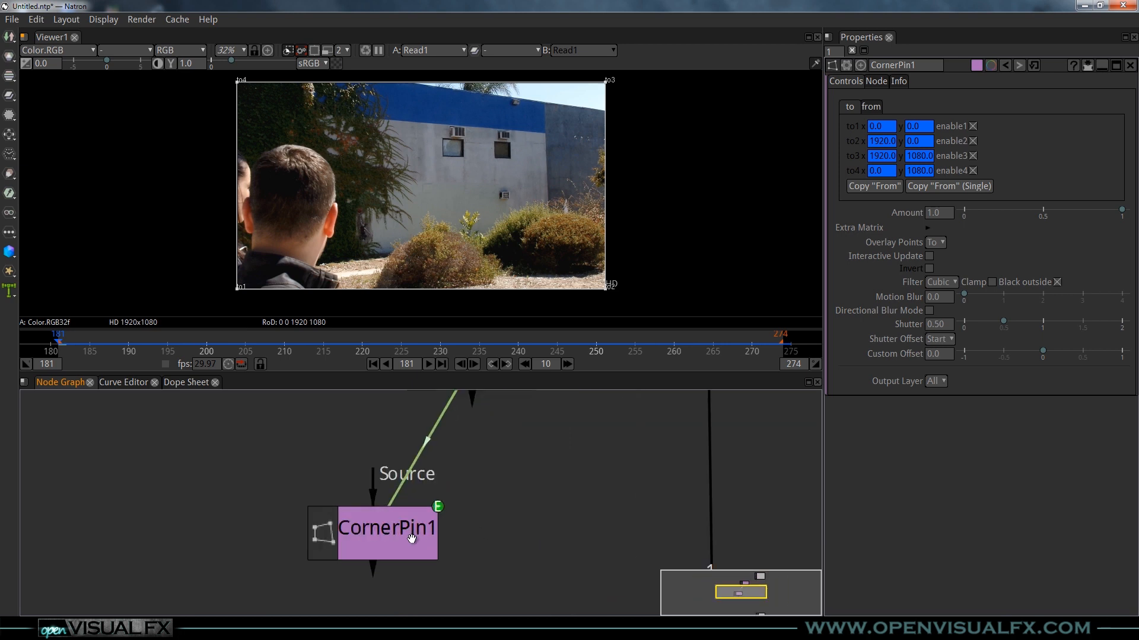
scroll(444, 469, down, 1)
scroll(444, 469, up, 3)
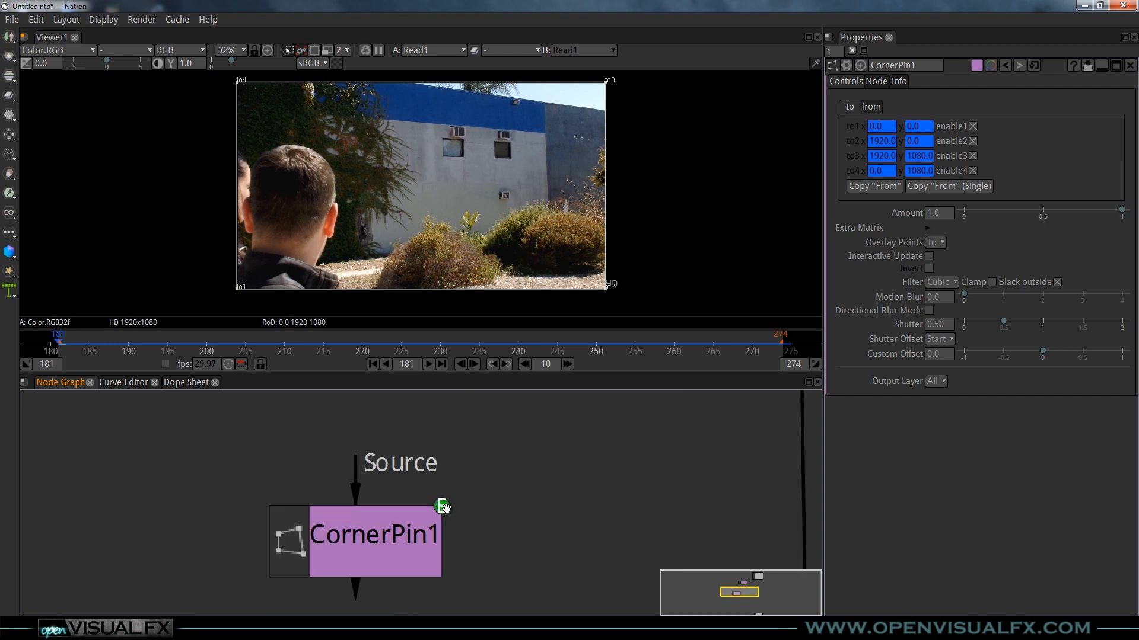
scroll(408, 527, down, 2)
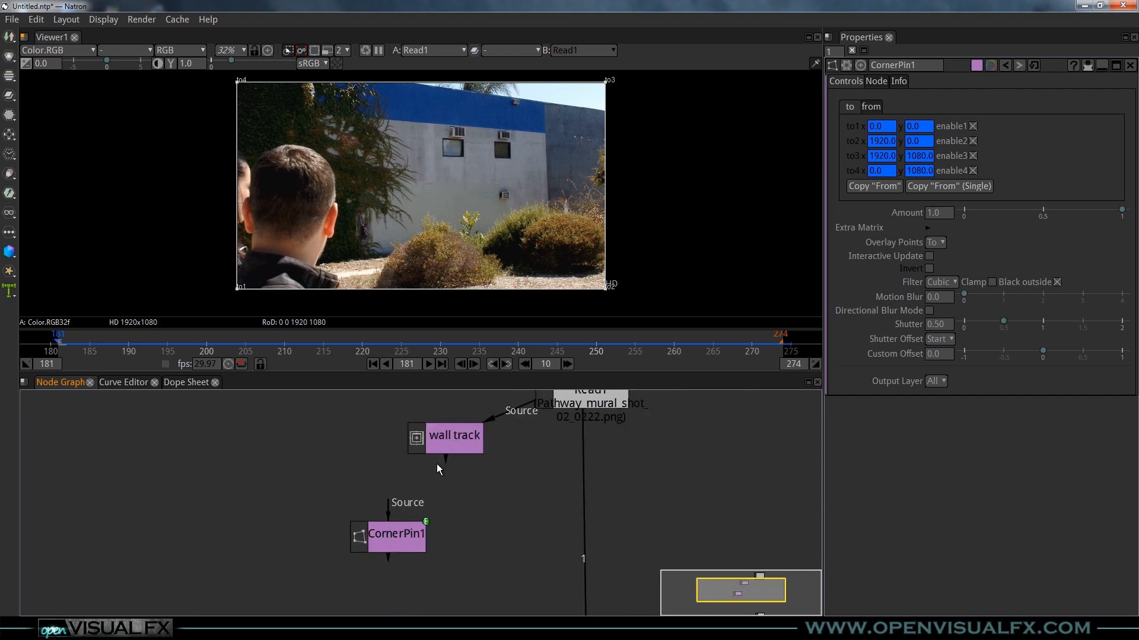
drag(388, 543, 448, 543)
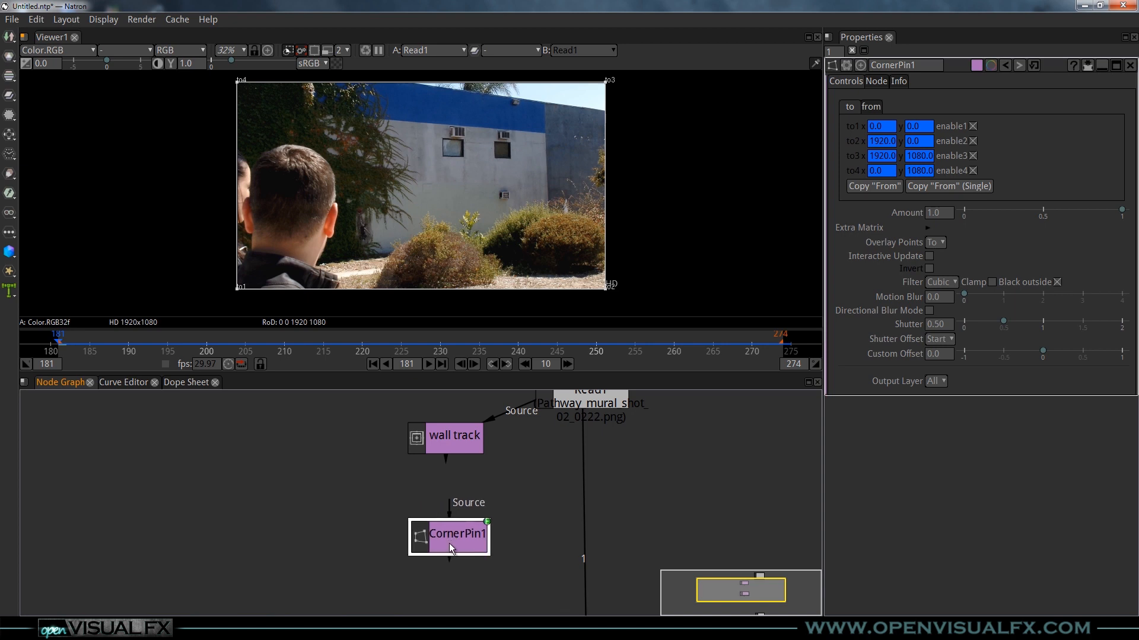
Step: Rename the CornerPin1 node as wall CPin1
click(918, 66)
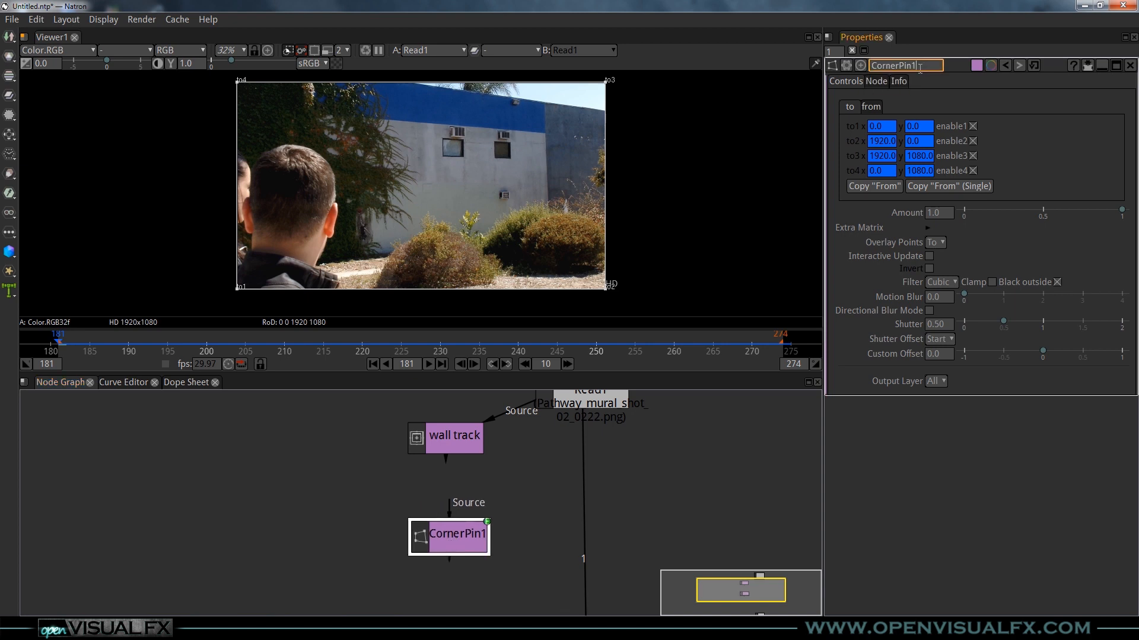
drag(921, 66, 870, 66)
text(wa)
text(CPin1)
key(Return)
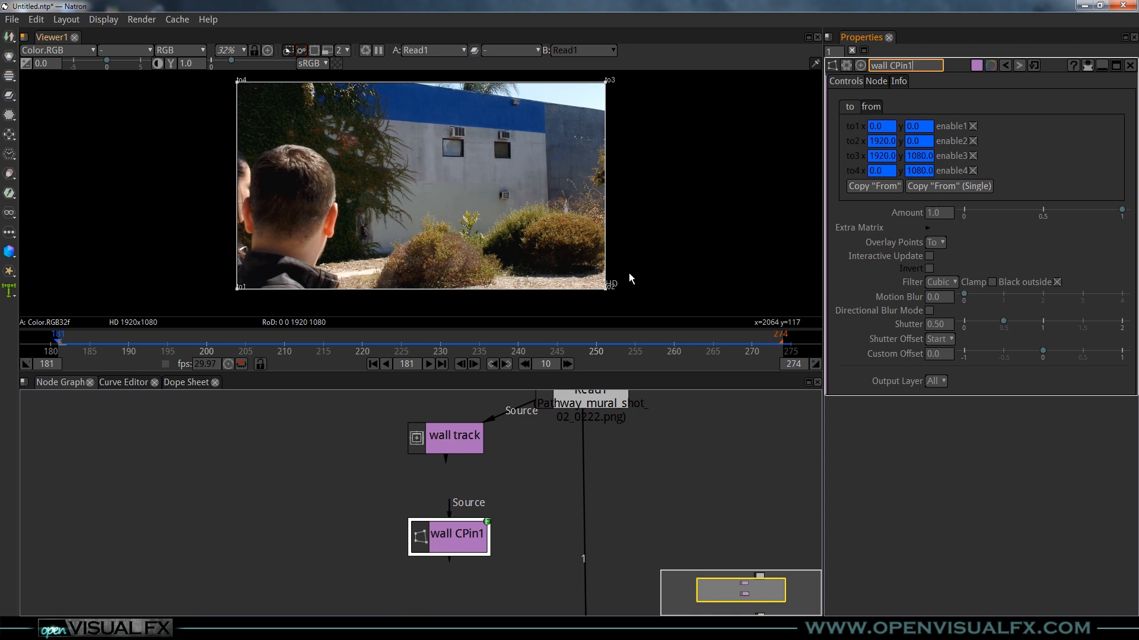
Step: Move the wall CPin1 node to the other side of the Read1-to-Viewer1 pipe
drag(460, 539, 665, 482)
scroll(507, 493, down, 2)
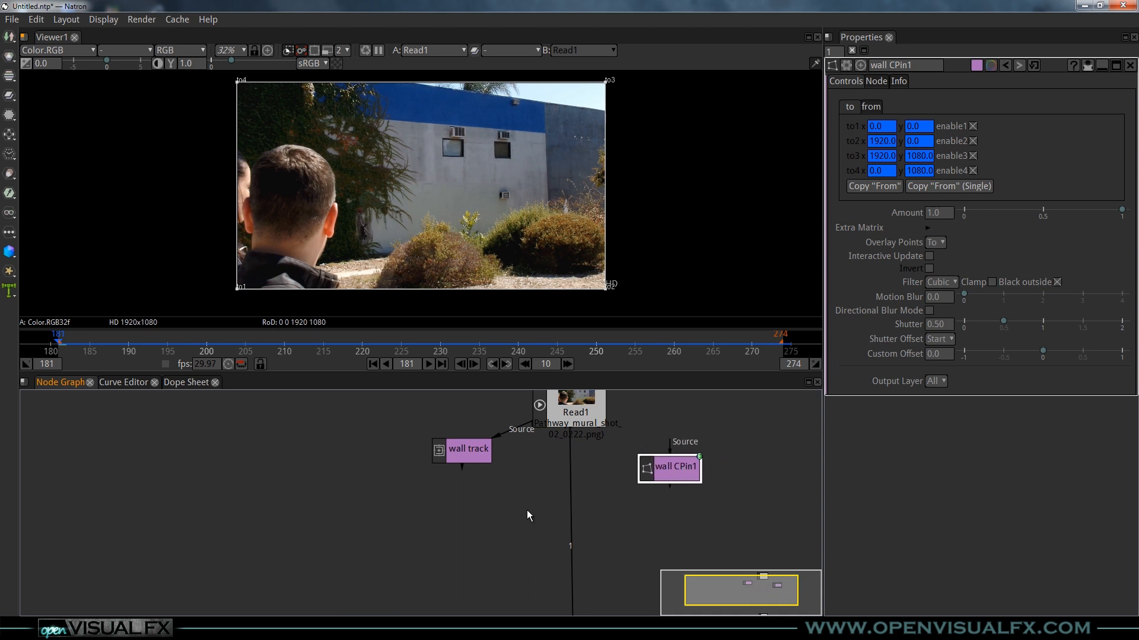
drag(479, 499, 451, 480)
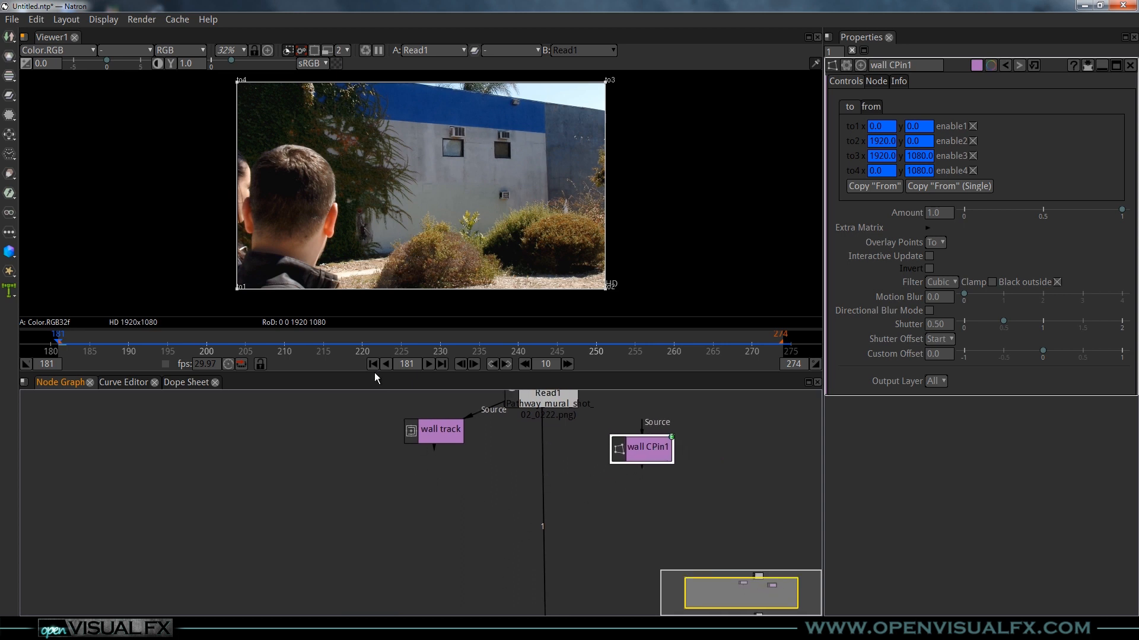
scroll(486, 149, up, 5)
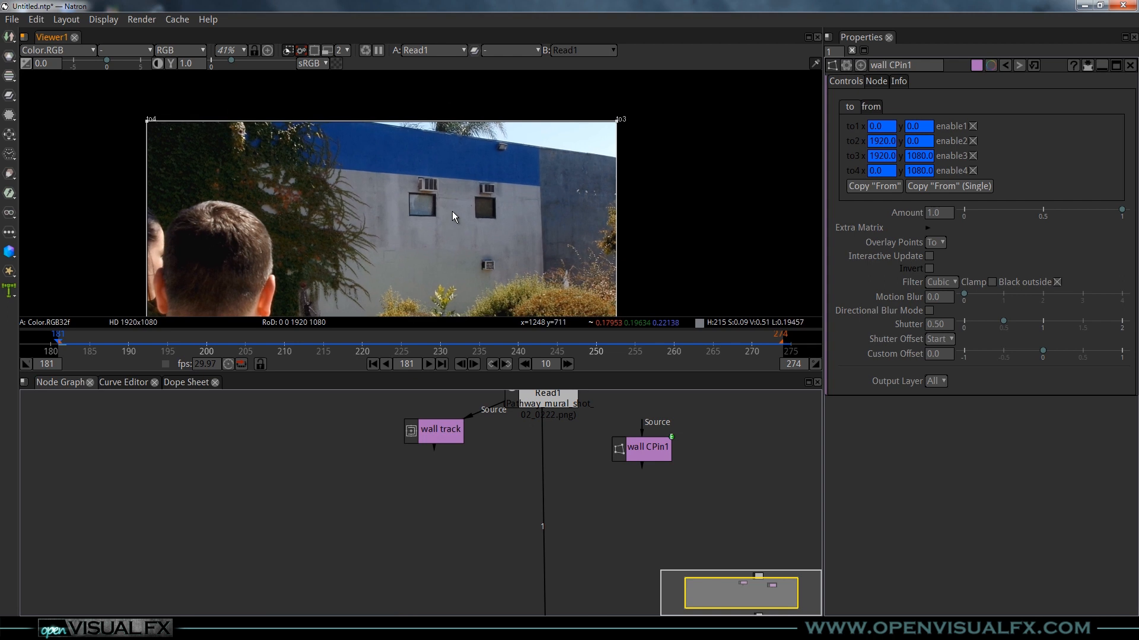
drag(422, 240, 439, 182)
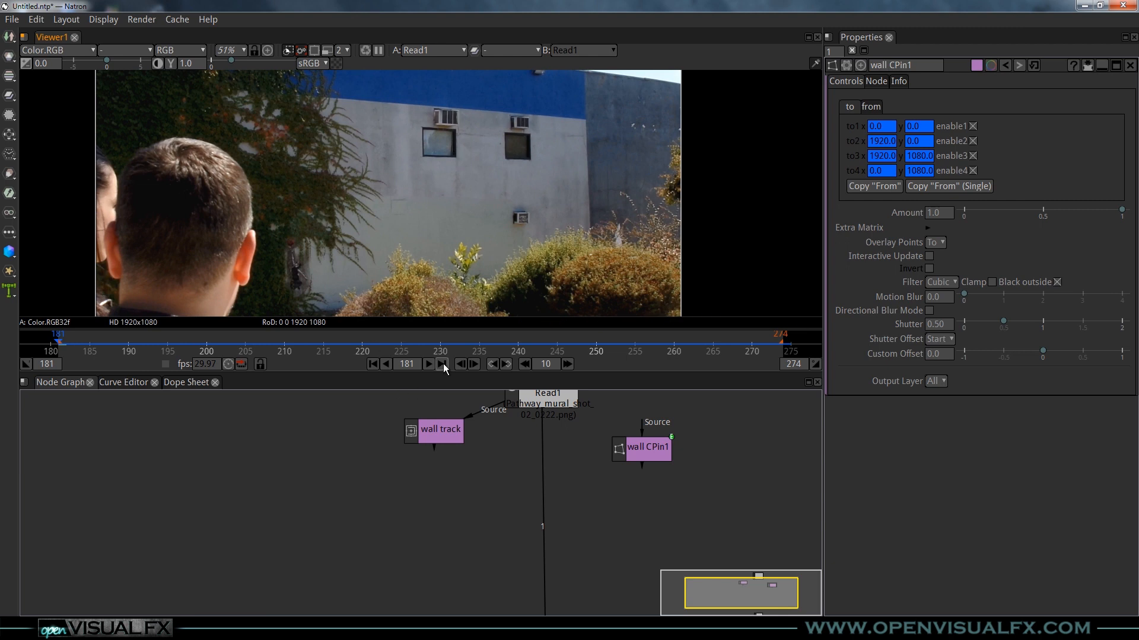
drag(456, 176, 456, 238)
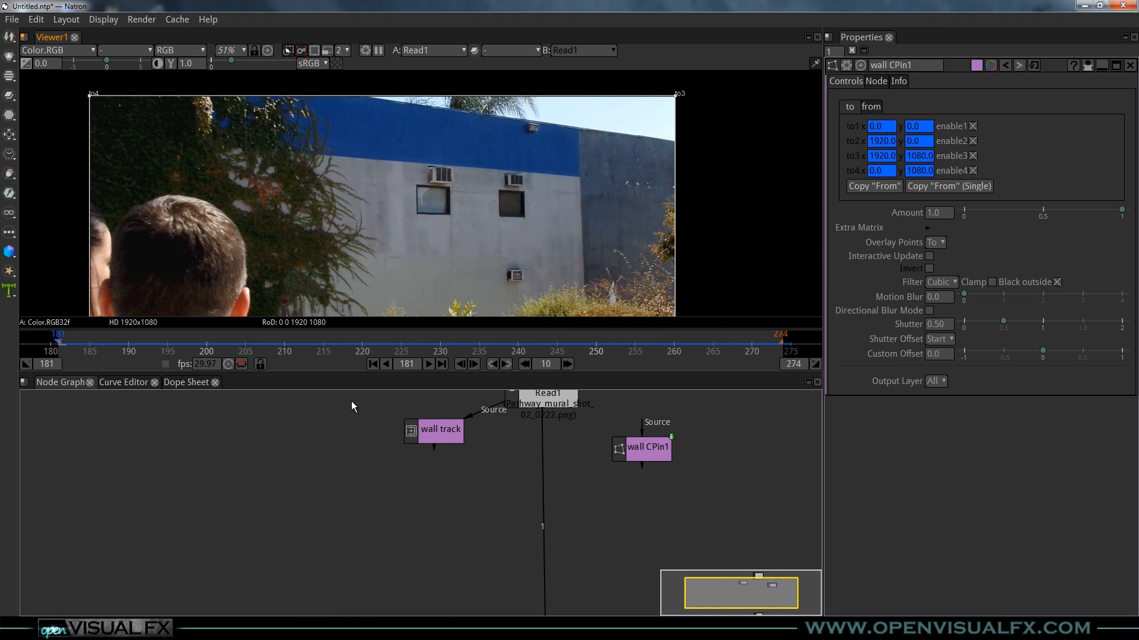
drag(634, 452, 645, 461)
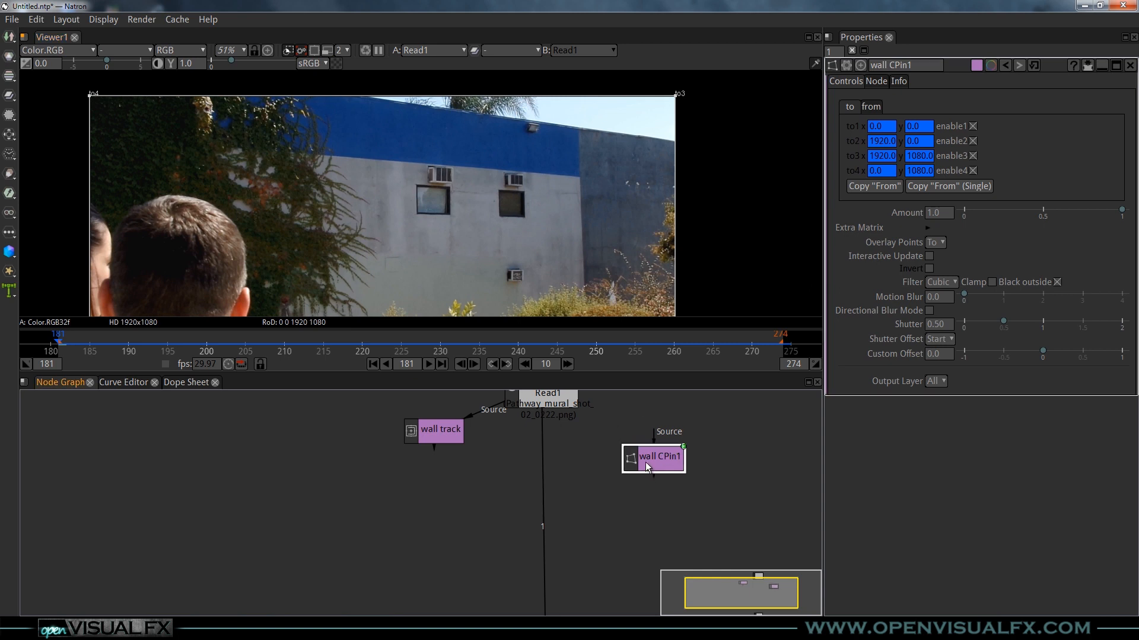
drag(428, 437, 438, 432)
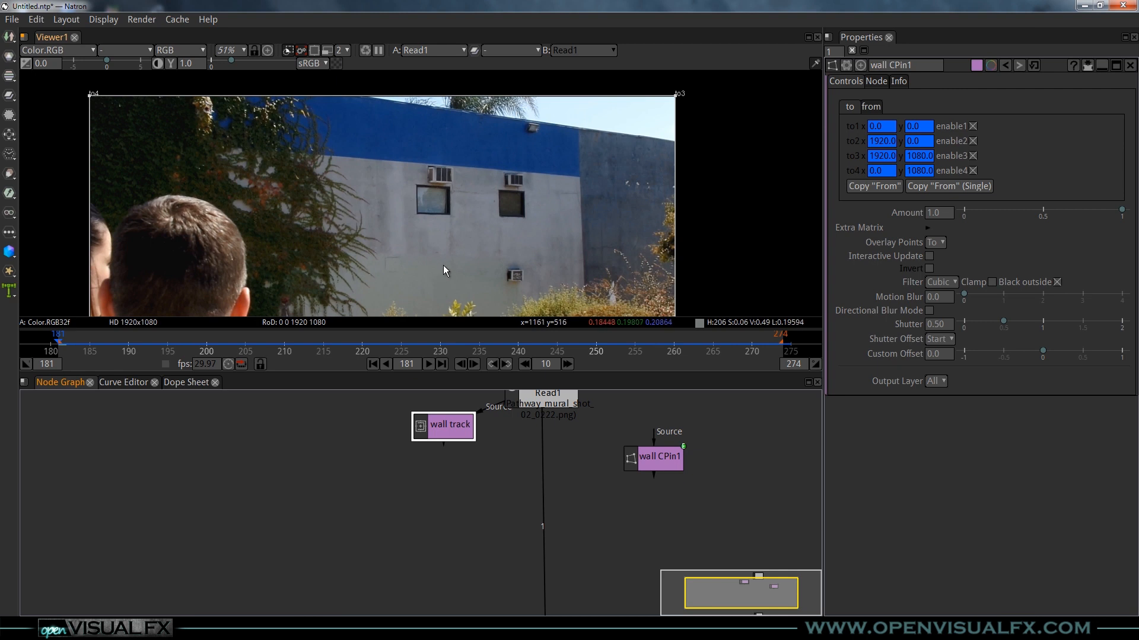
drag(446, 229, 454, 241)
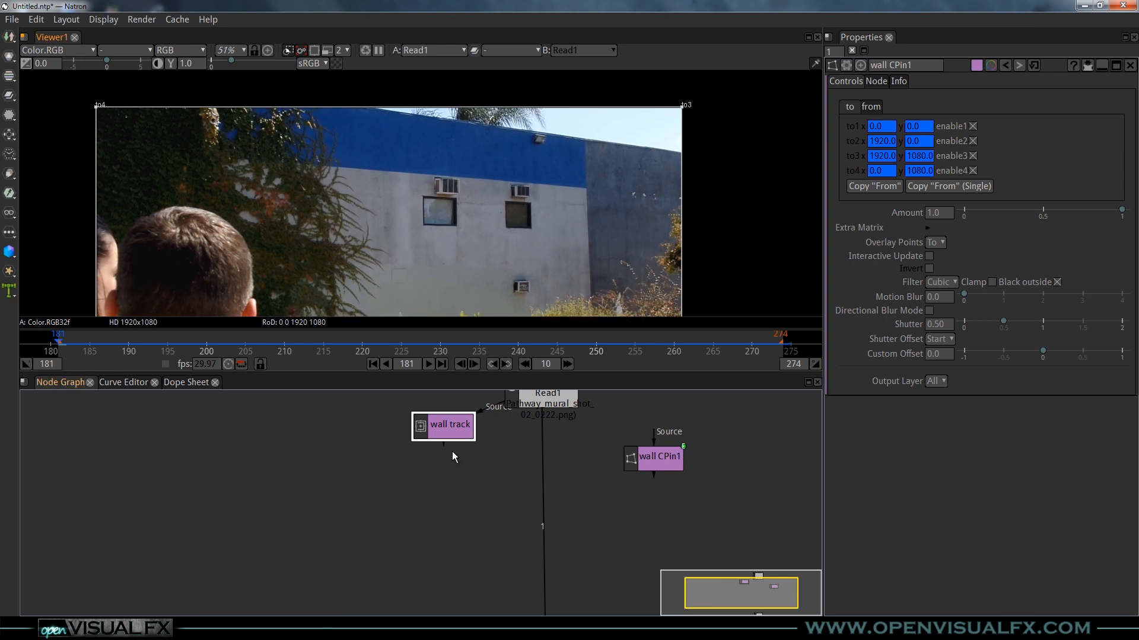
drag(449, 427, 517, 434)
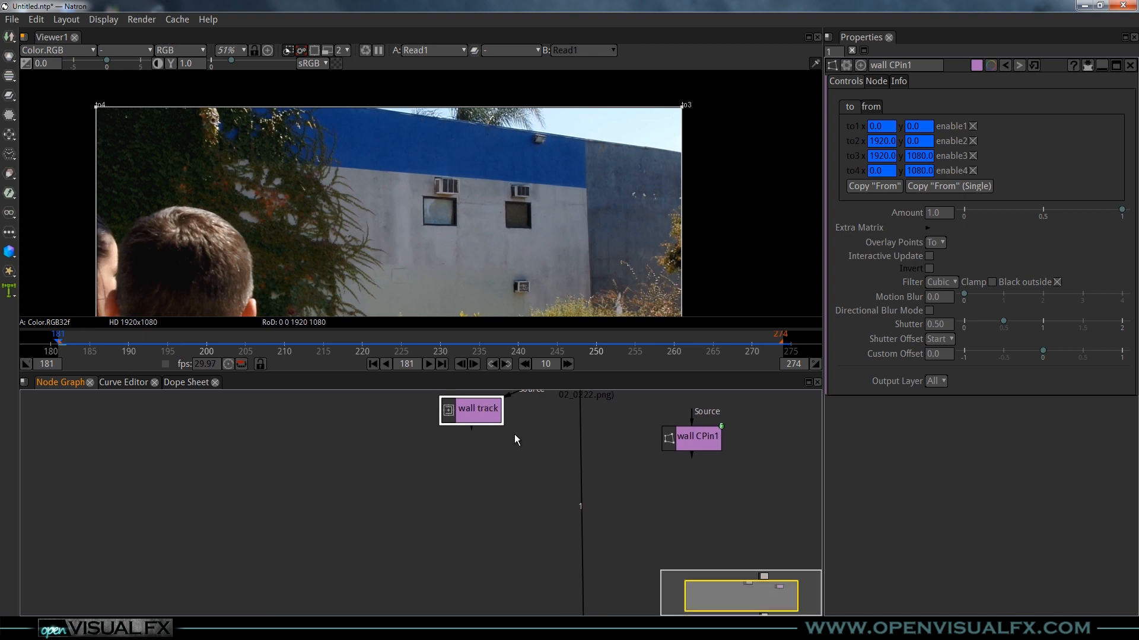
drag(503, 441, 502, 469)
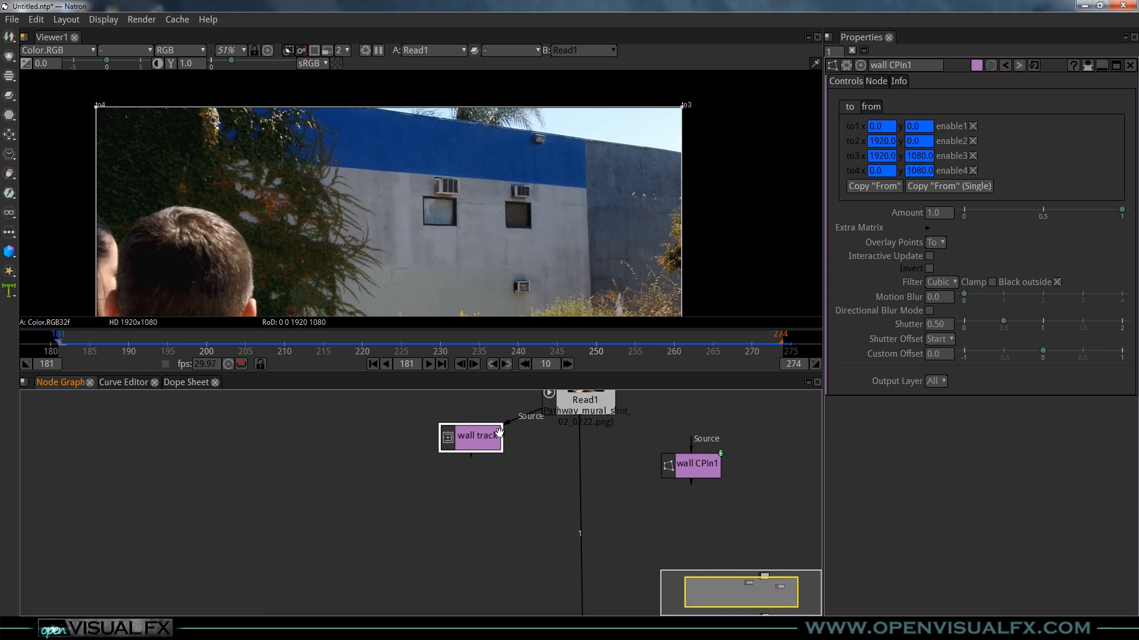
drag(487, 443, 481, 433)
click(463, 519)
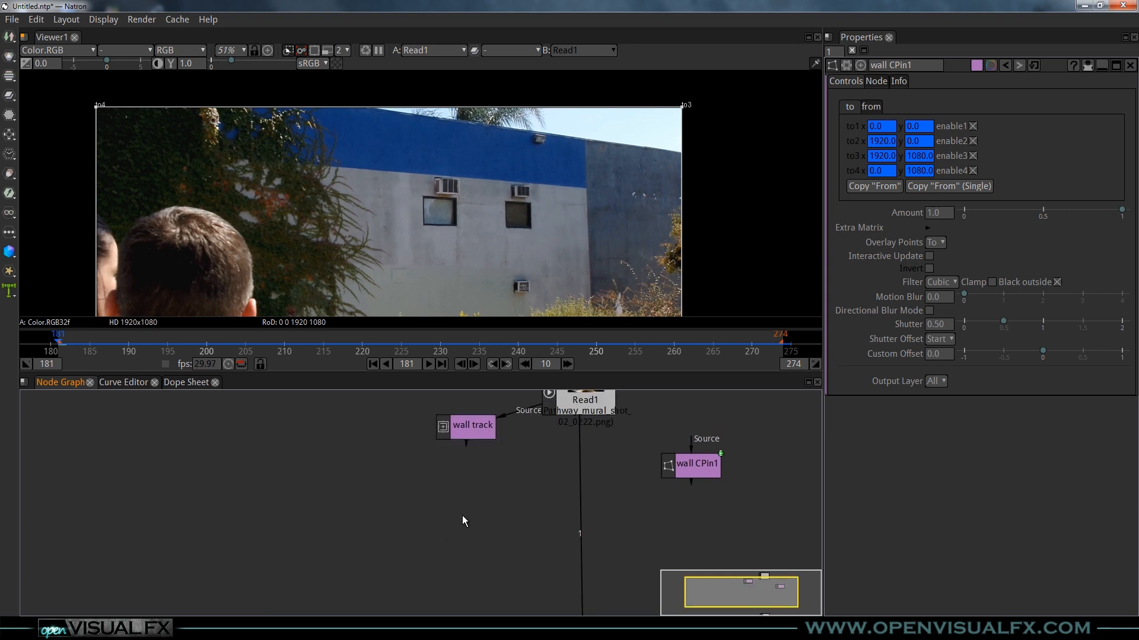
Step: Move the wall track node across the main pipe, level with Read1 and above wall CPin1
drag(464, 431, 730, 413)
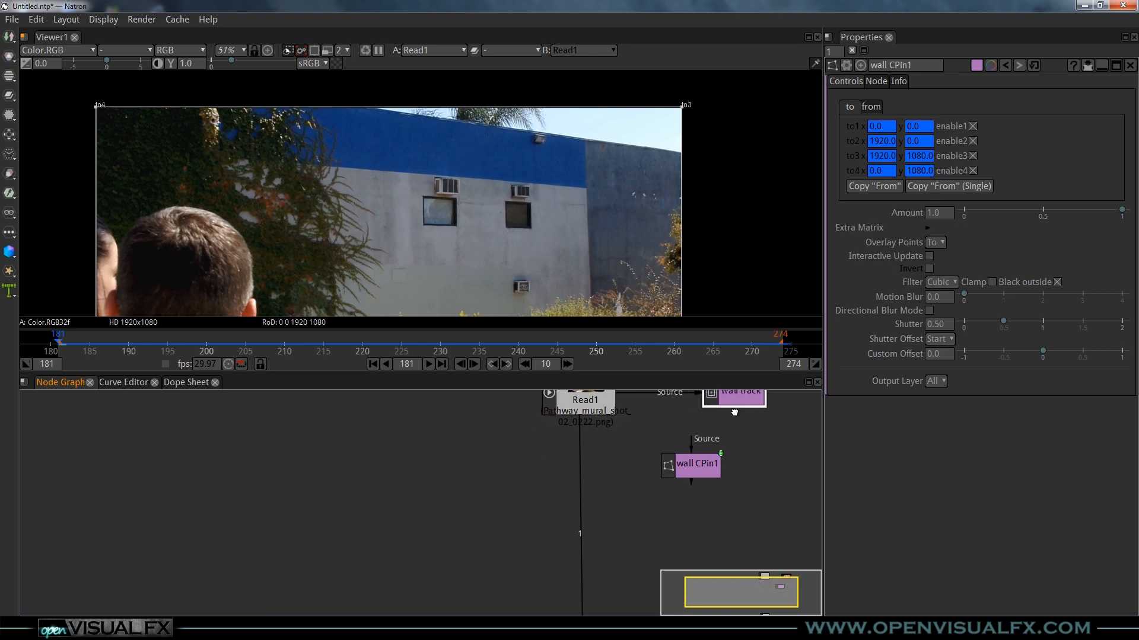
drag(679, 442, 527, 507)
drag(581, 457, 588, 457)
scroll(503, 483, down, 2)
drag(491, 541, 510, 466)
Step: Maximize the node graph and space out the layout, with Viewer1 far below Read1 and wall CPin1 further below wall track
key(space)
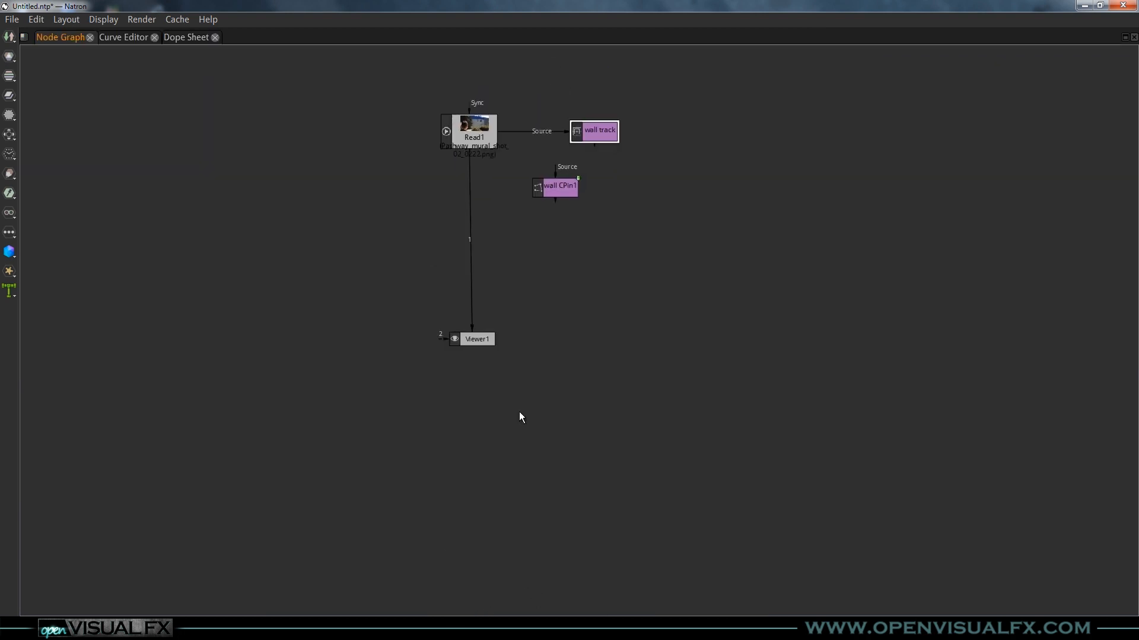
drag(483, 362, 479, 487)
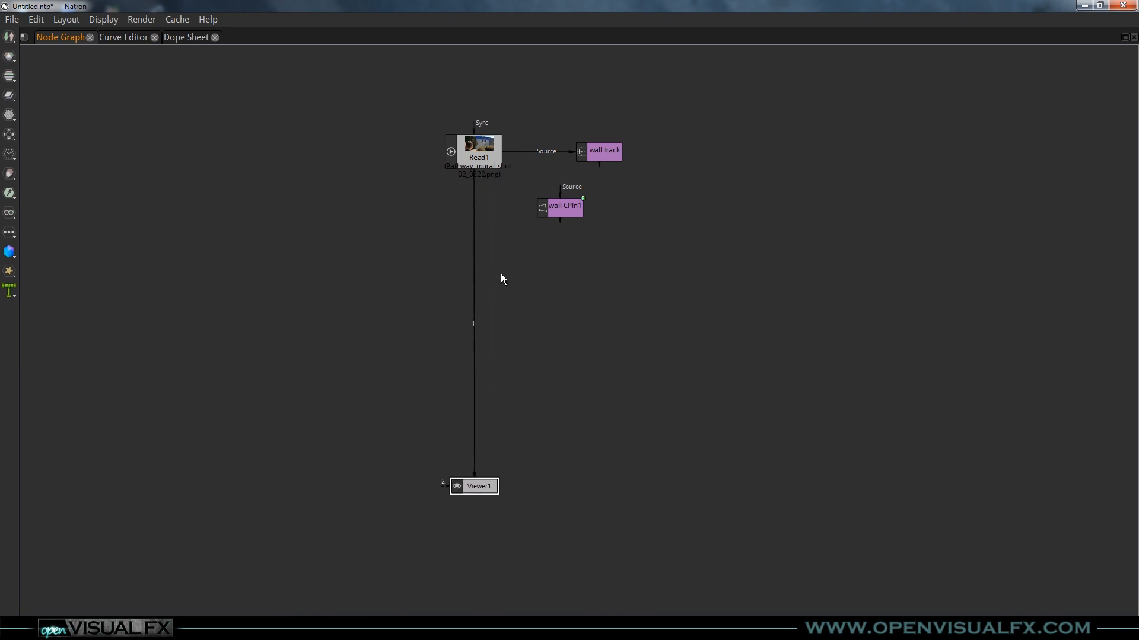
drag(501, 274, 555, 384)
drag(622, 321, 648, 343)
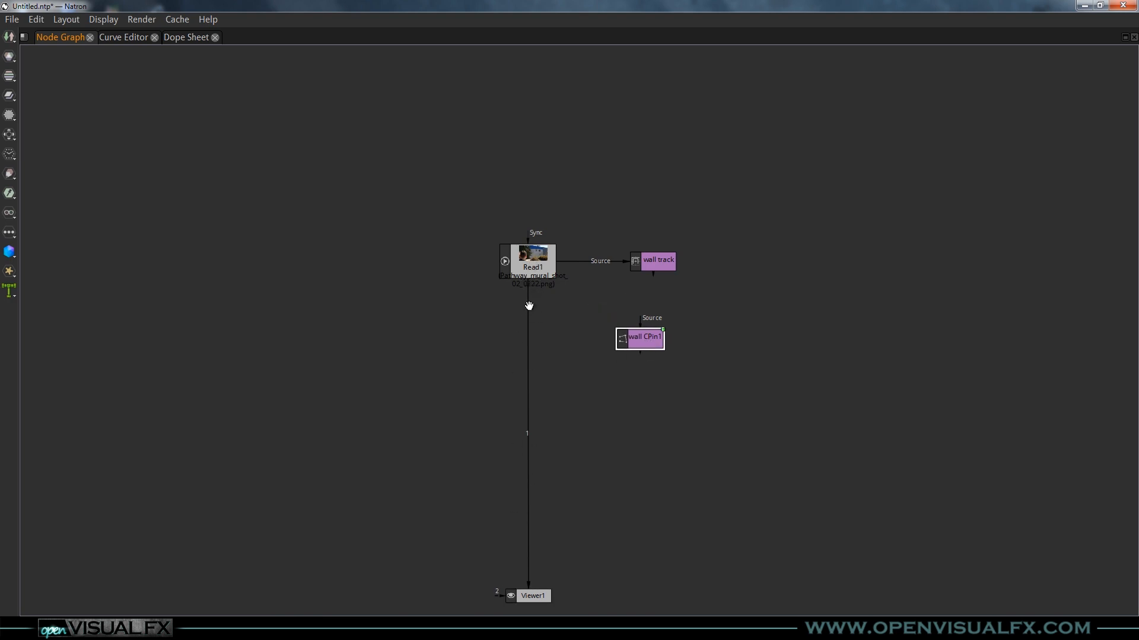
click(478, 412)
key(b)
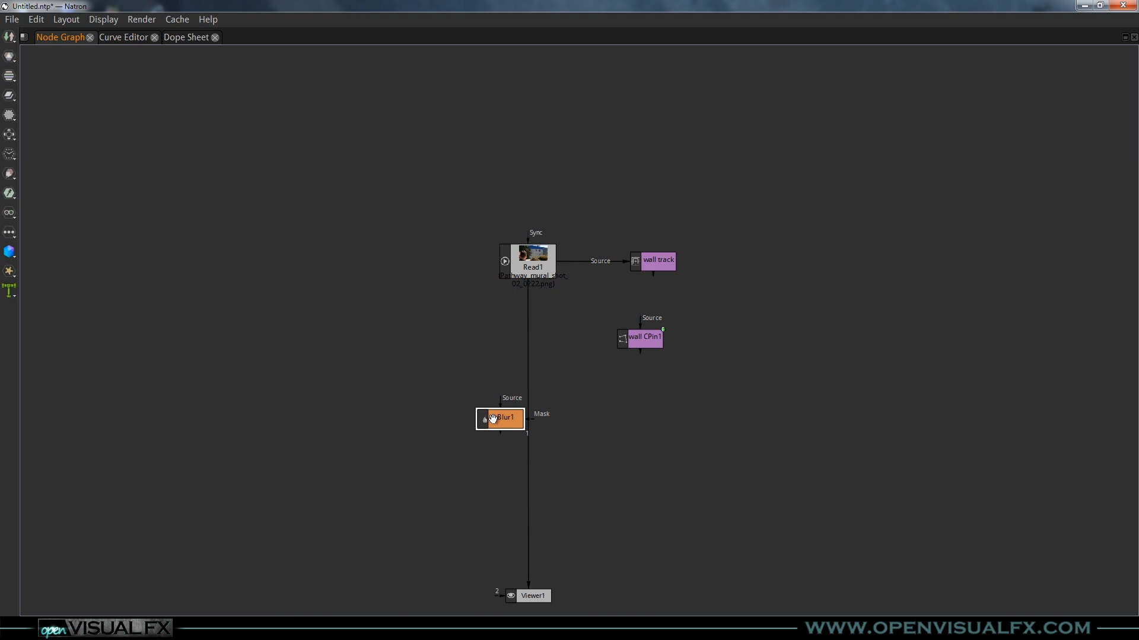
key(Delete)
Step: Try out two Merge nodes stacked on the pipe between Read1 and Viewer1, and delete them both
key(m)
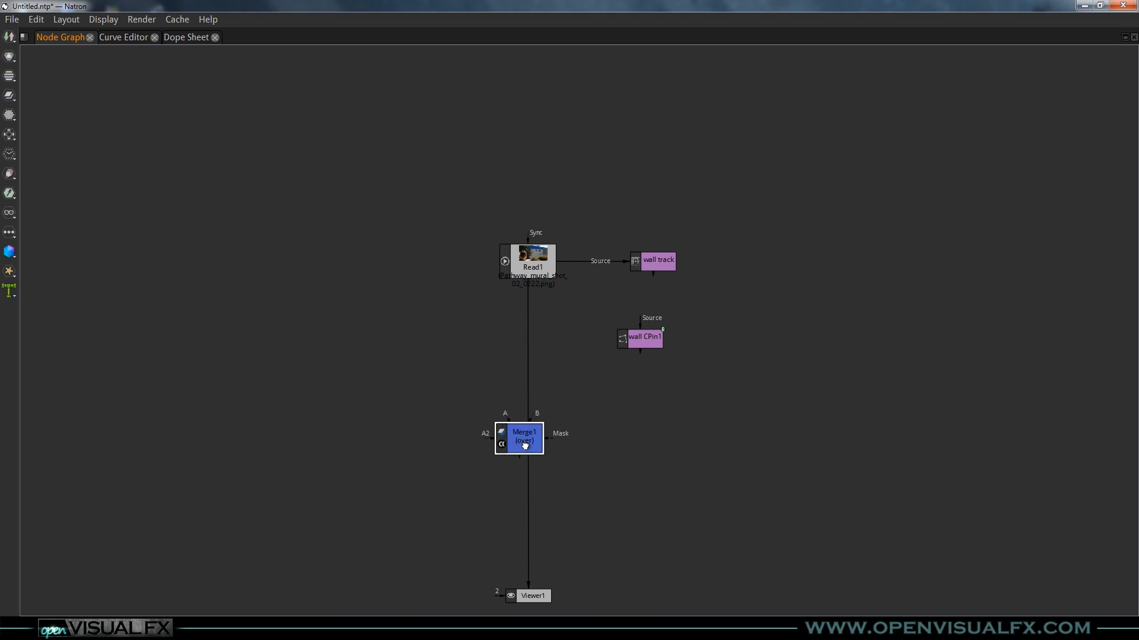
drag(523, 444, 446, 411)
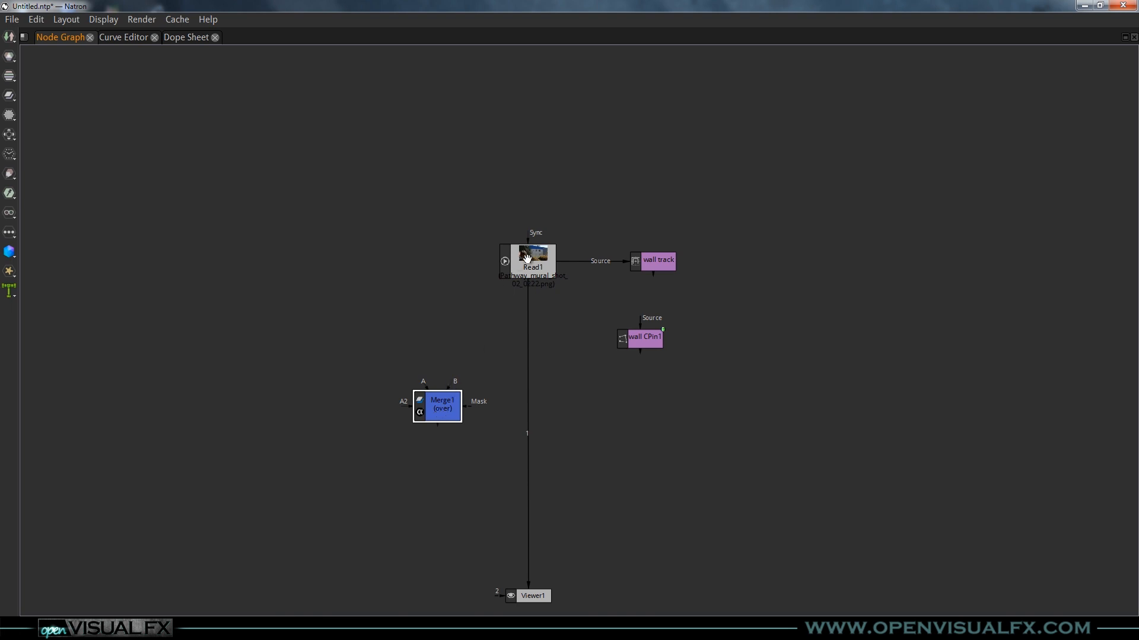
drag(446, 402, 536, 387)
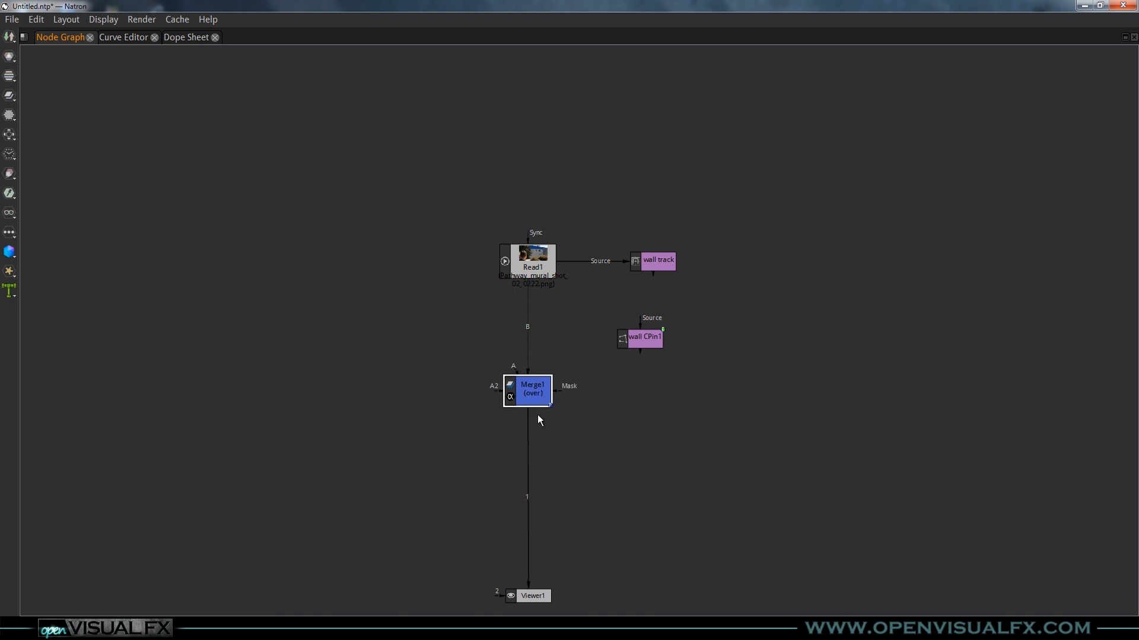
key(m)
drag(540, 432, 537, 494)
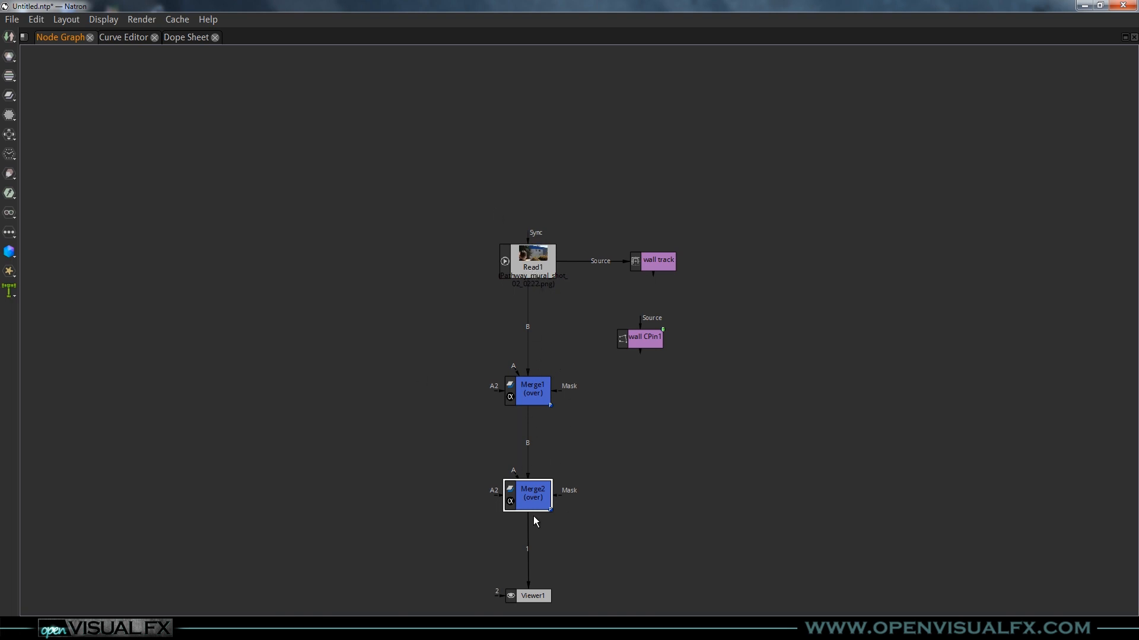
click(533, 396)
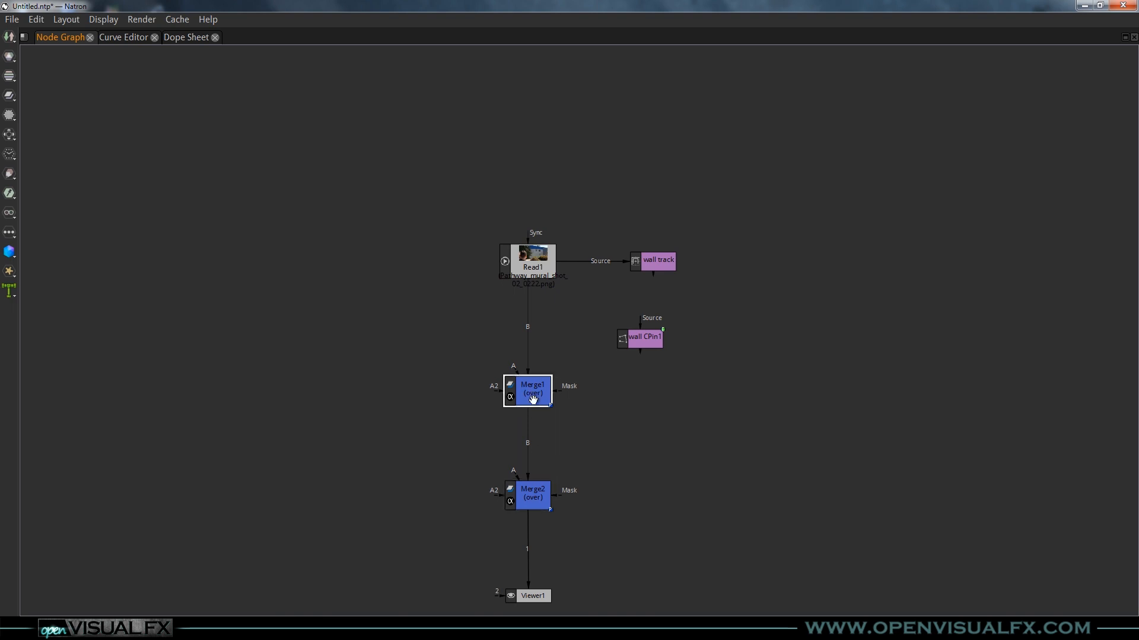
key(Delete)
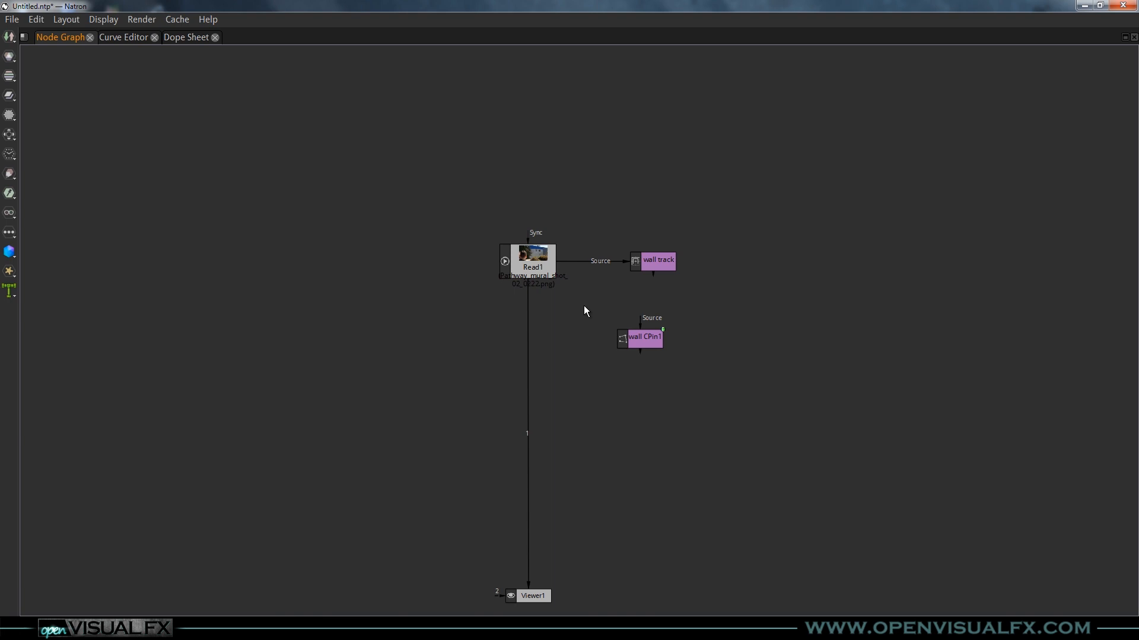
Step: Restore the multi-pane layout and add an unconnected RotoPaint node beside the main pipe, opposite wall CPin1
drag(584, 306, 612, 234)
key(space)
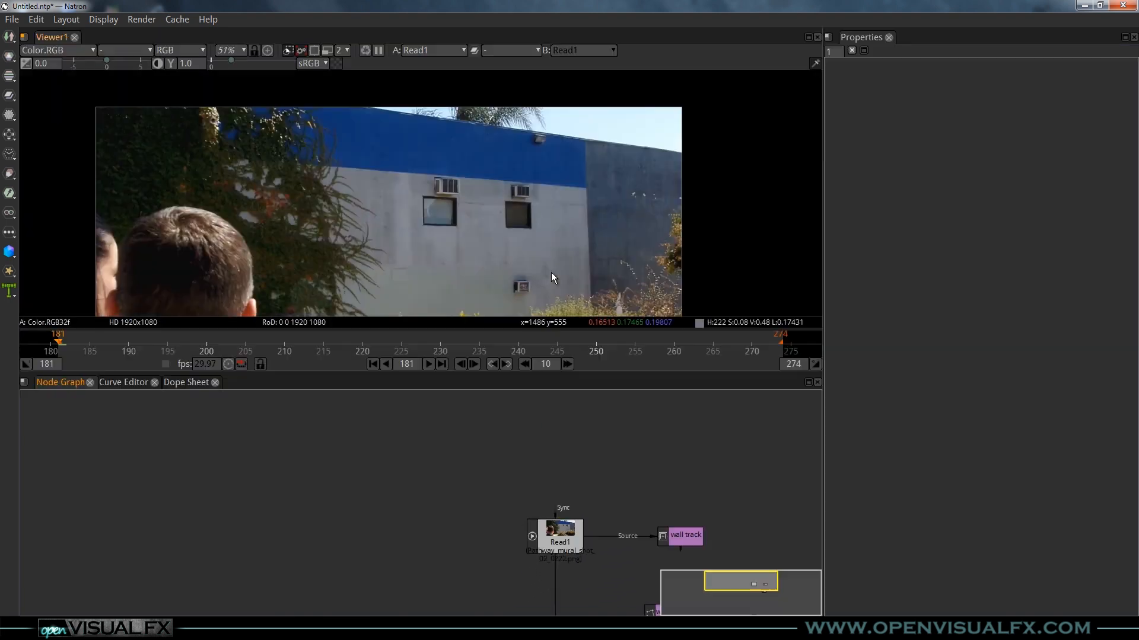
drag(568, 497, 433, 416)
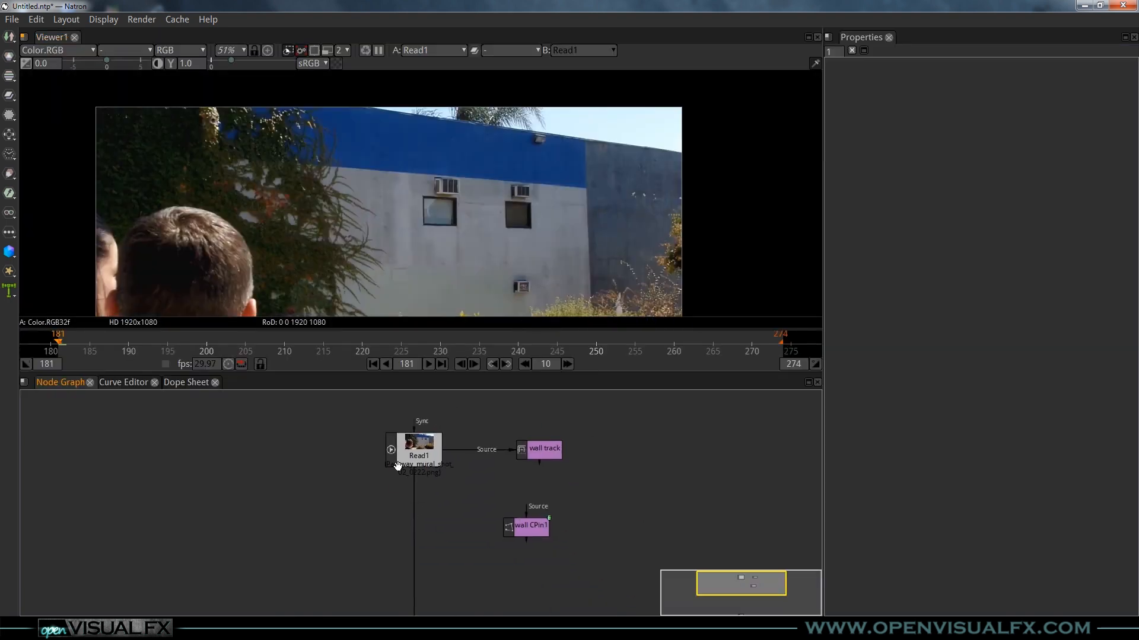
drag(341, 521, 399, 481)
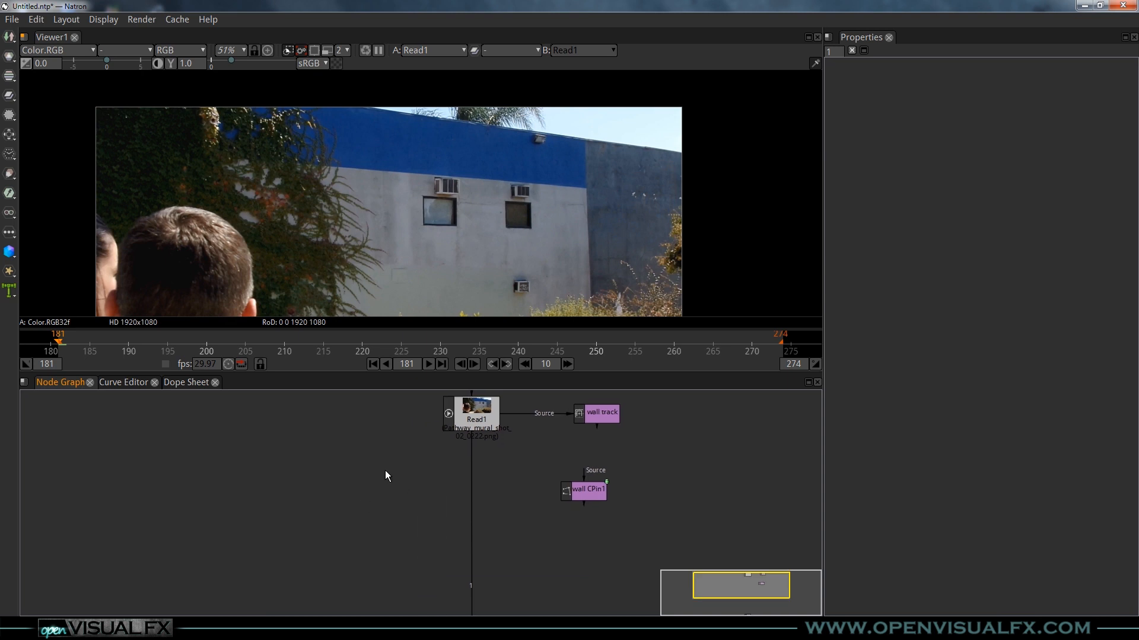
key(p)
mouse_move(420, 468)
mouse_down()
mouse_move(396, 471)
mouse_move(401, 460)
mouse_up()
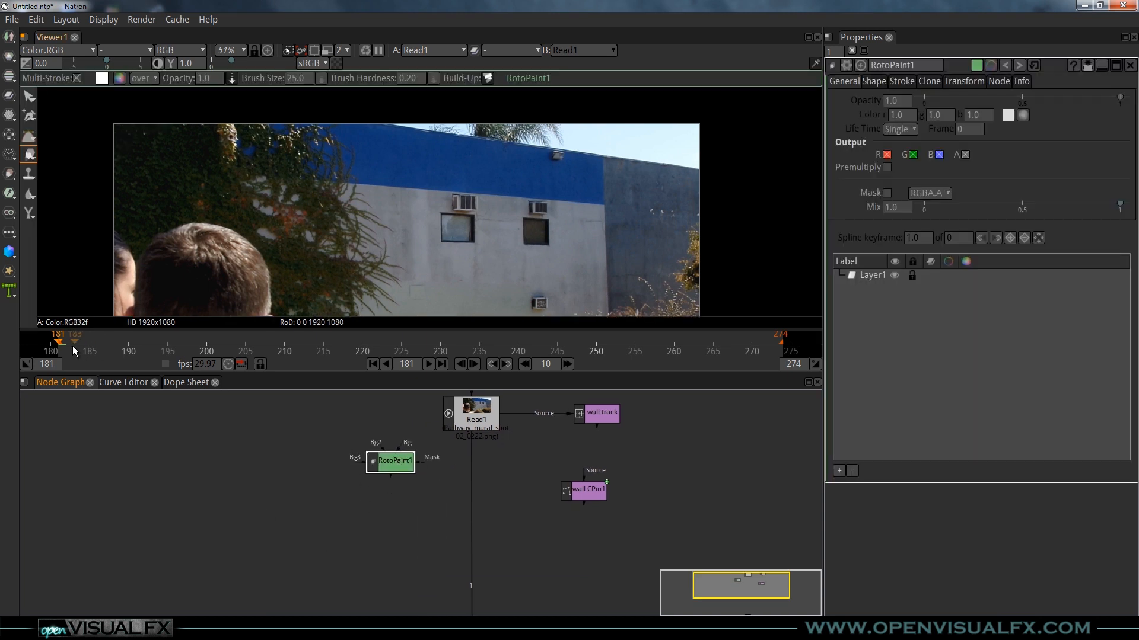
Step: Connect RotoPaint1's Bg input to Read1 and place the node just below and beside Read1
scroll(444, 185, up, 5)
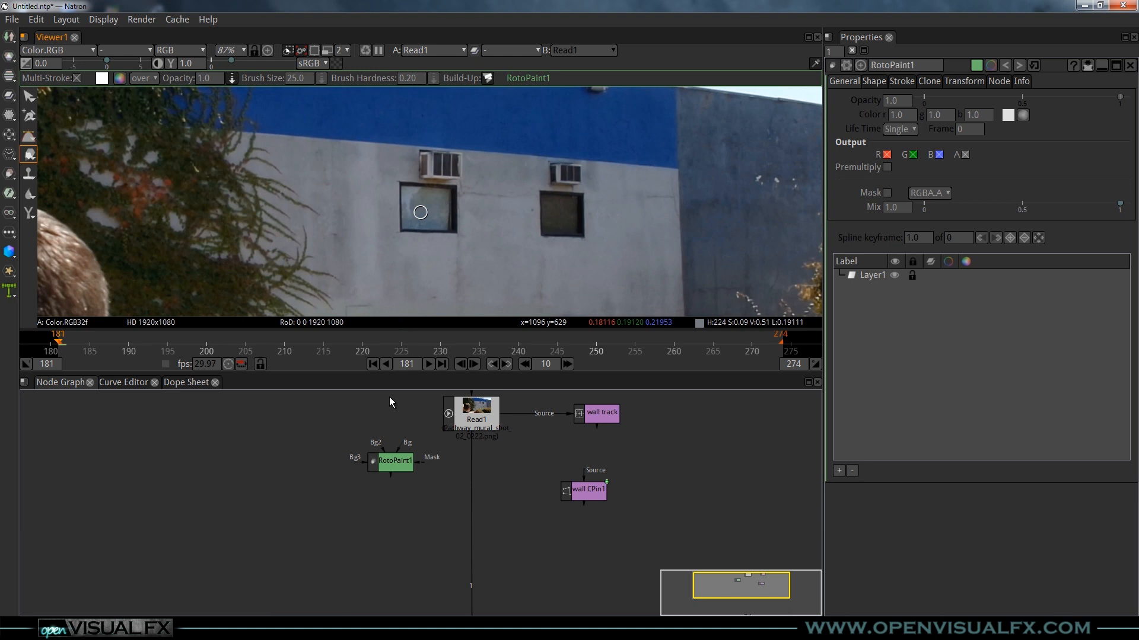
drag(395, 473, 395, 468)
scroll(397, 469, up, 2)
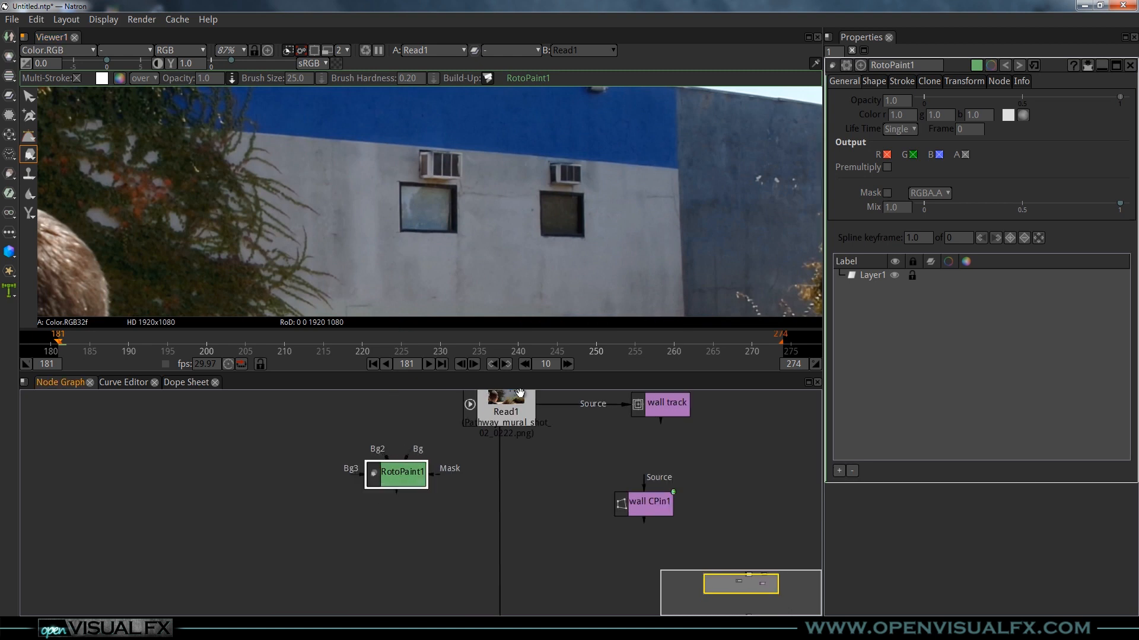
drag(412, 477, 403, 476)
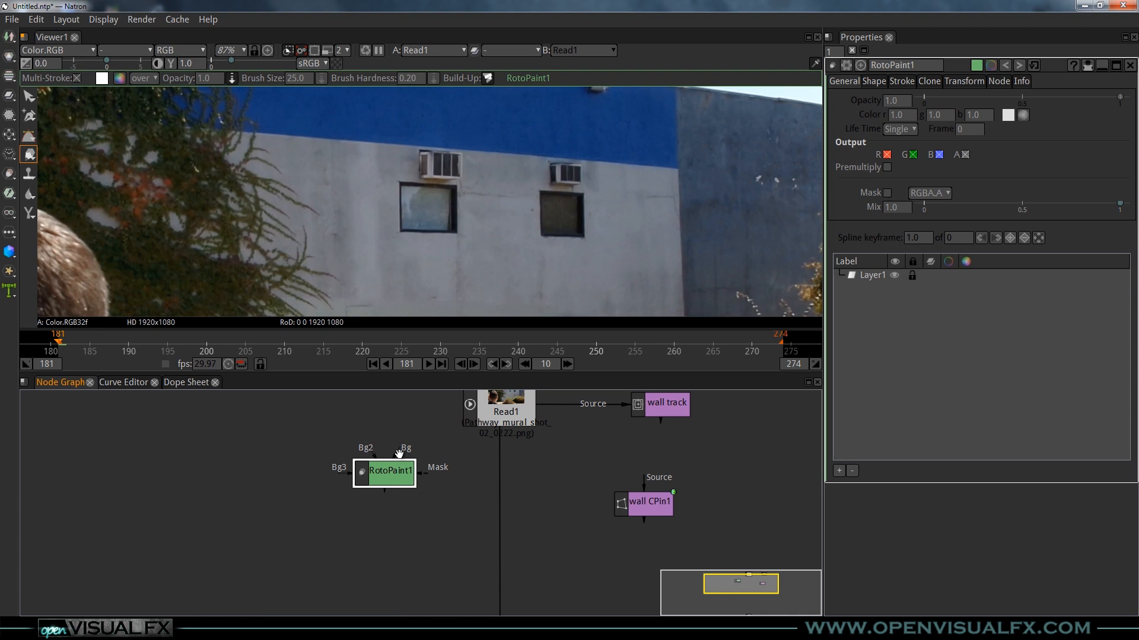
drag(403, 450, 487, 415)
drag(395, 478, 415, 472)
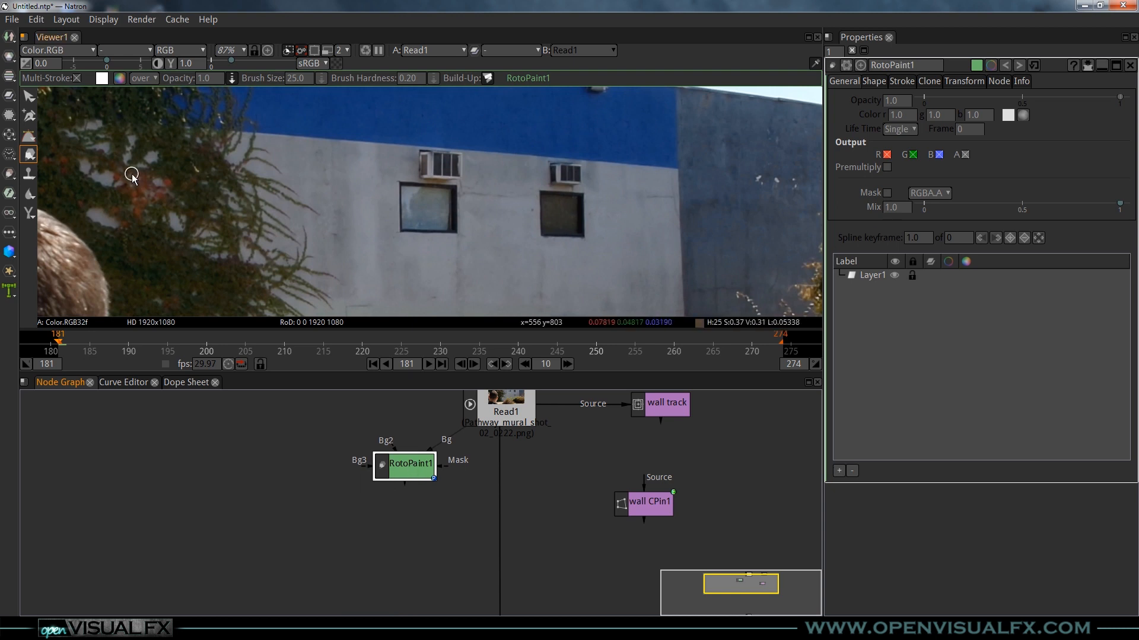
Step: Connect RotoPaint1's output to the viewer and frame the wall windows for painting
scroll(422, 186, up, 1)
drag(454, 194, 456, 214)
click(413, 473)
key(1)
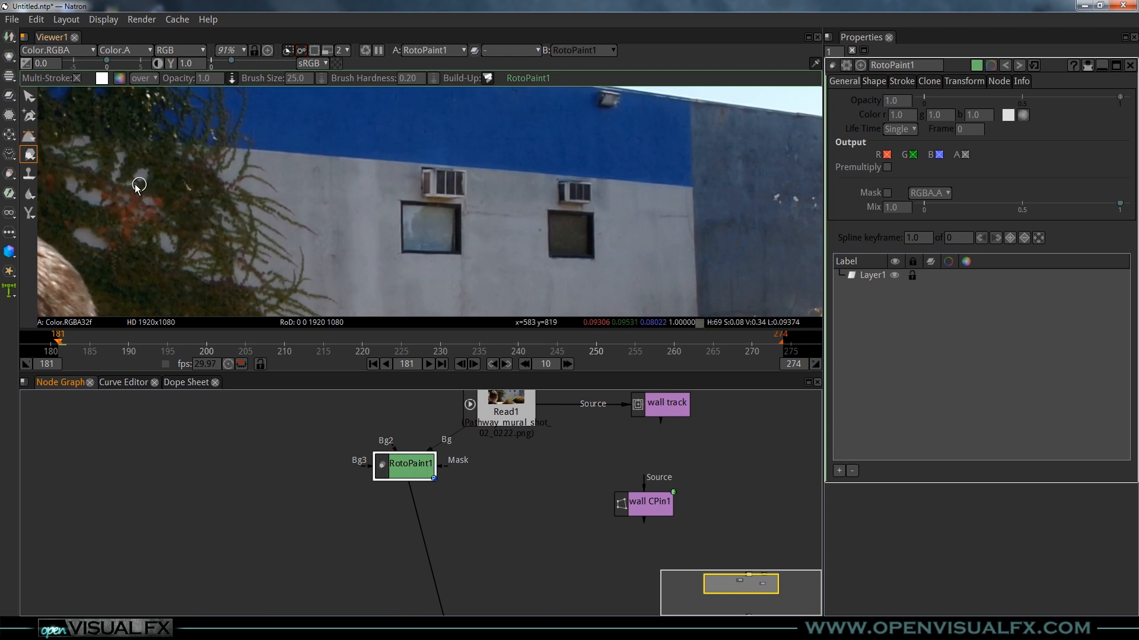
Step: Examine RotoPaint1's paint tool groups, from the brush, pencil and eraser to the clone, blur and burn tools
click(28, 155)
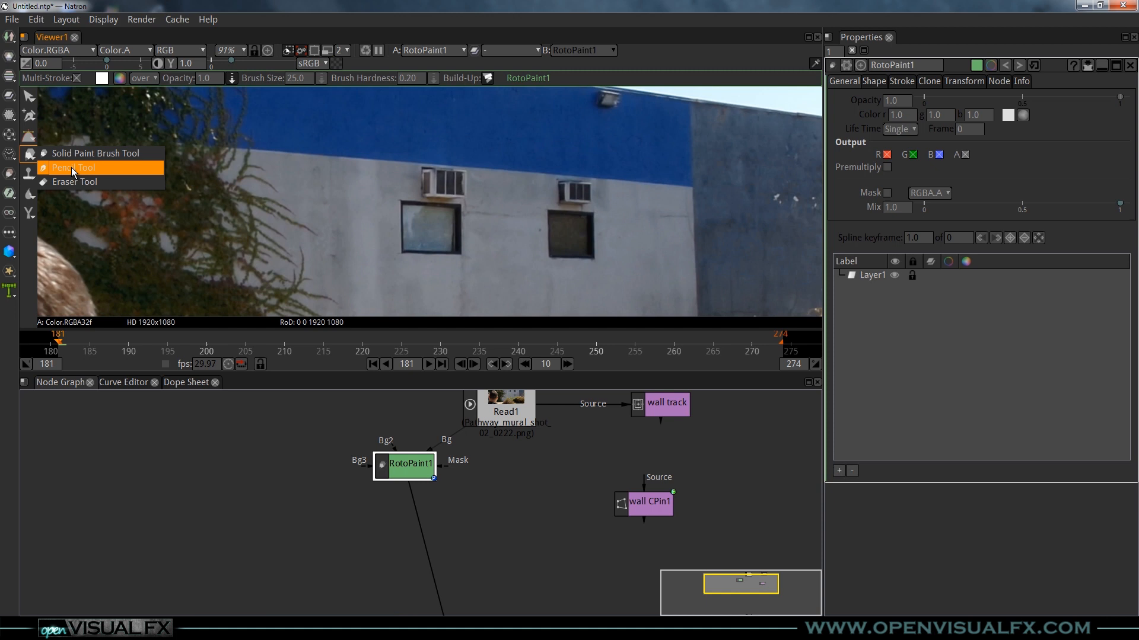
click(29, 178)
click(32, 183)
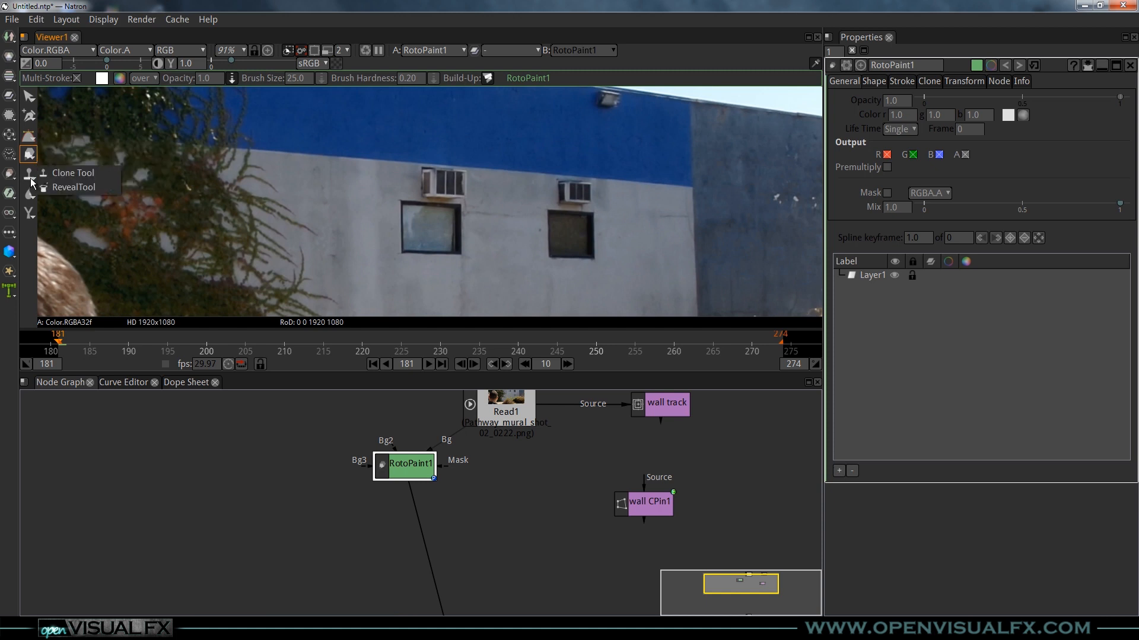
click(27, 180)
click(30, 197)
click(29, 197)
click(28, 215)
click(48, 225)
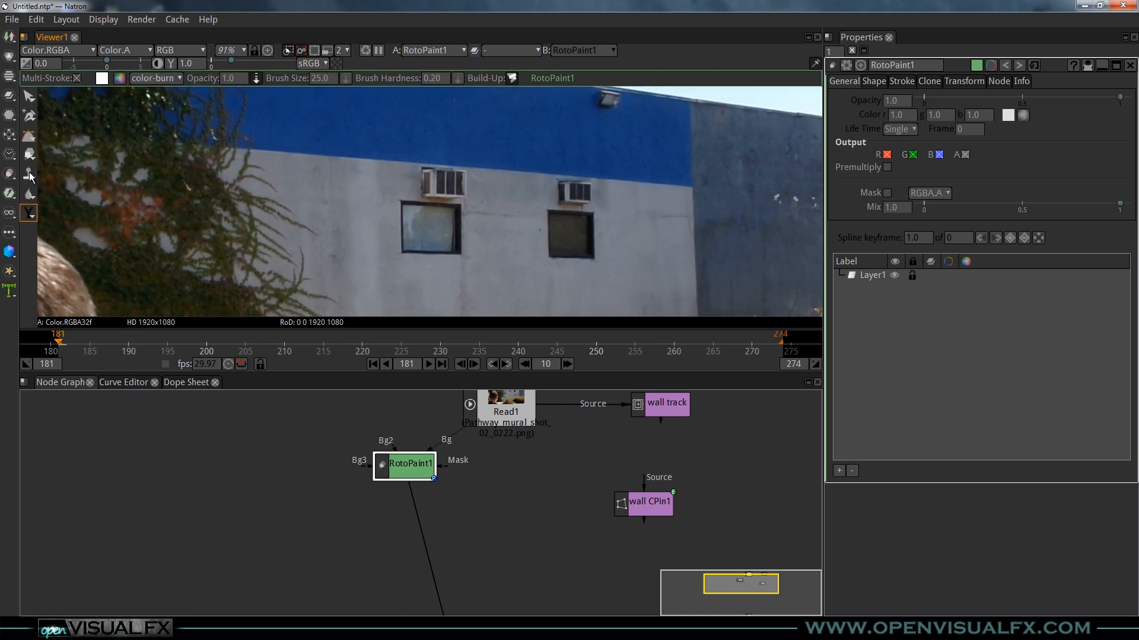
Step: Activate the Clone tool, enlarge the brush to 64.90 and paint first clone strokes on the wall near the ivy-side window
click(29, 176)
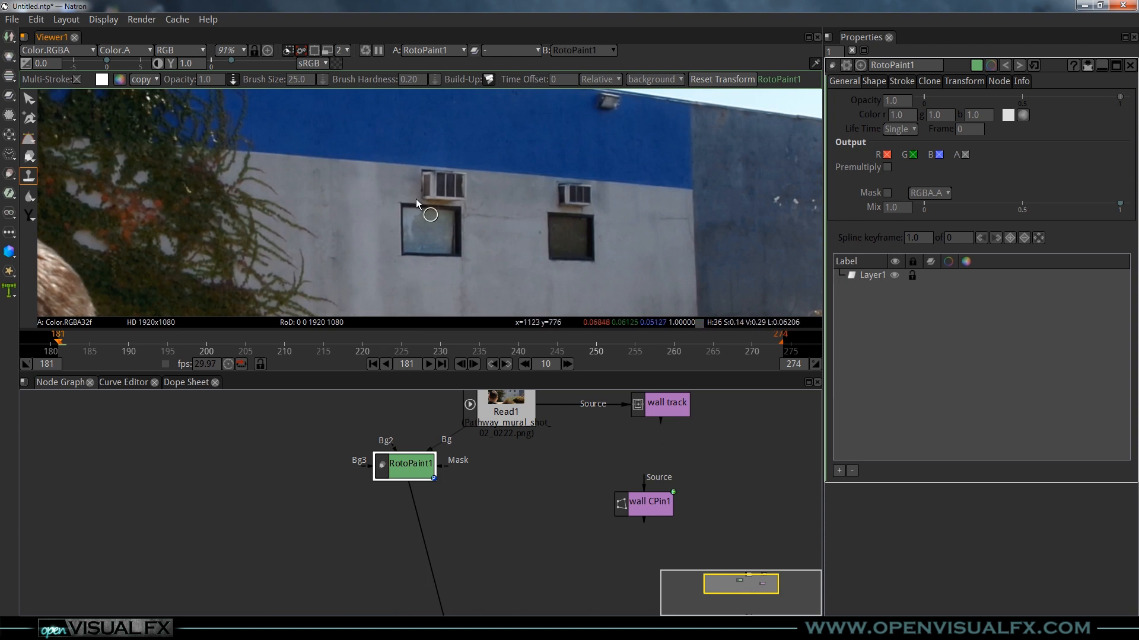
click(378, 191)
mouse_move(382, 197)
mouse_down()
mouse_move(450, 177)
mouse_move(403, 193)
mouse_move(414, 187)
mouse_up()
click(414, 187)
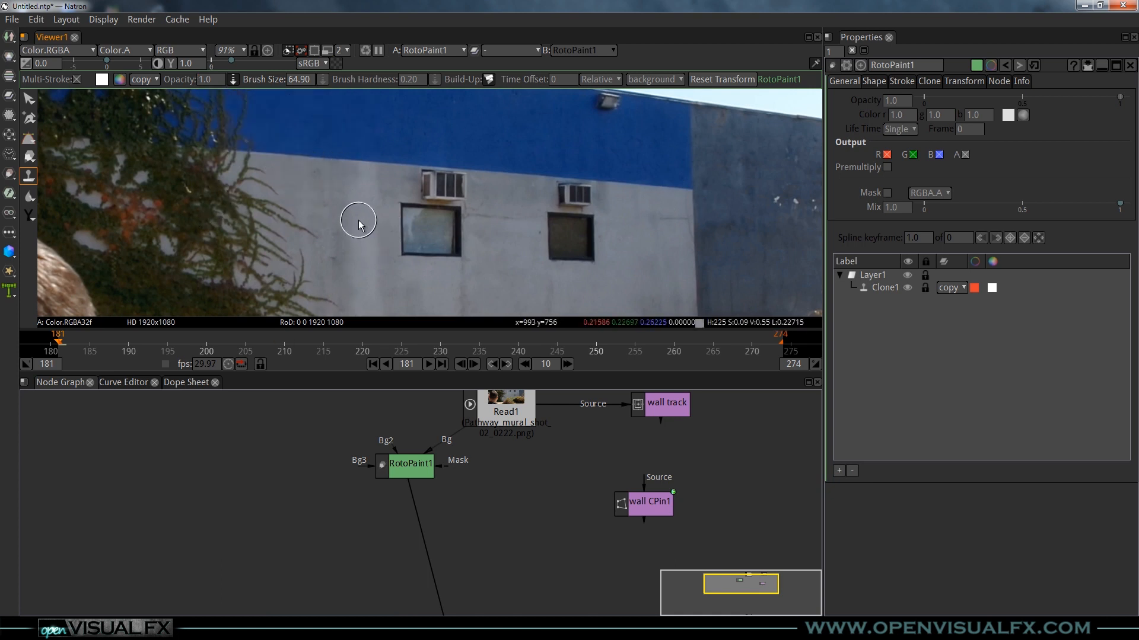
mouse_move(329, 205)
mouse_down()
mouse_move(421, 170)
mouse_move(446, 178)
mouse_move(330, 213)
mouse_up()
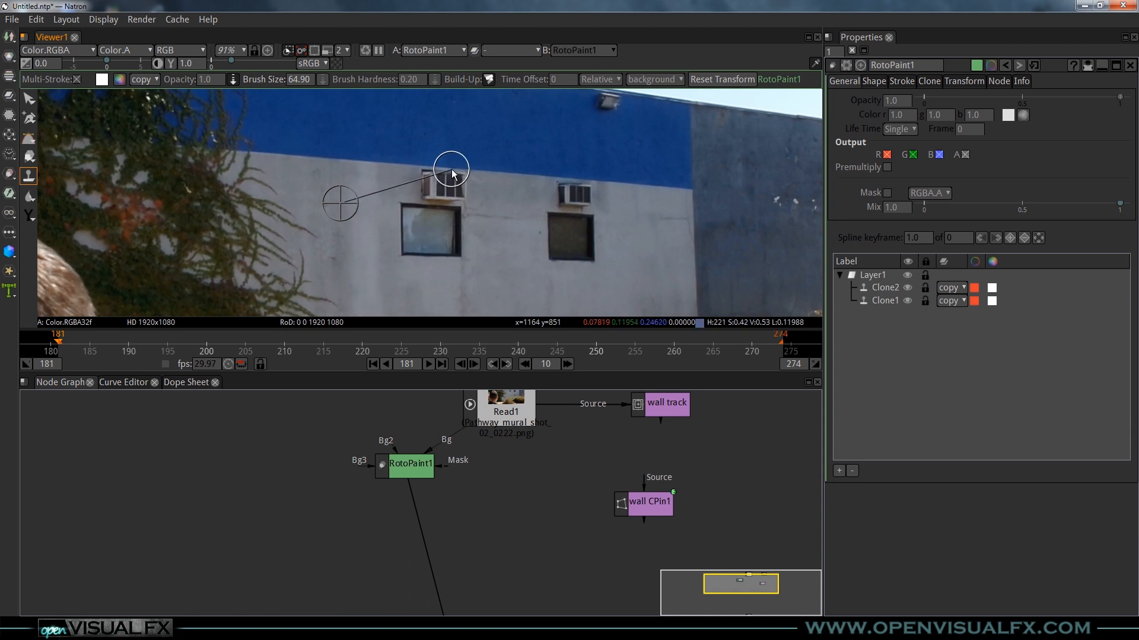
Step: Clone clean wall texture over the entire window nearest the ivy, including its remaining frame edge
mouse_move(451, 169)
mouse_down()
mouse_move(434, 203)
mouse_move(358, 217)
mouse_up()
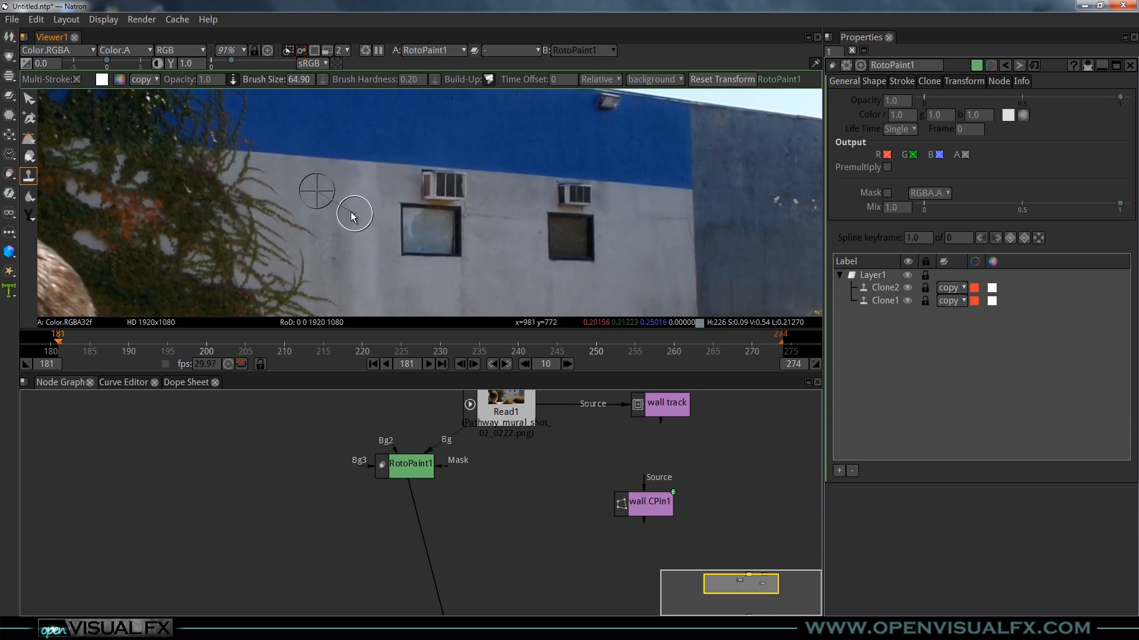
drag(416, 220, 402, 205)
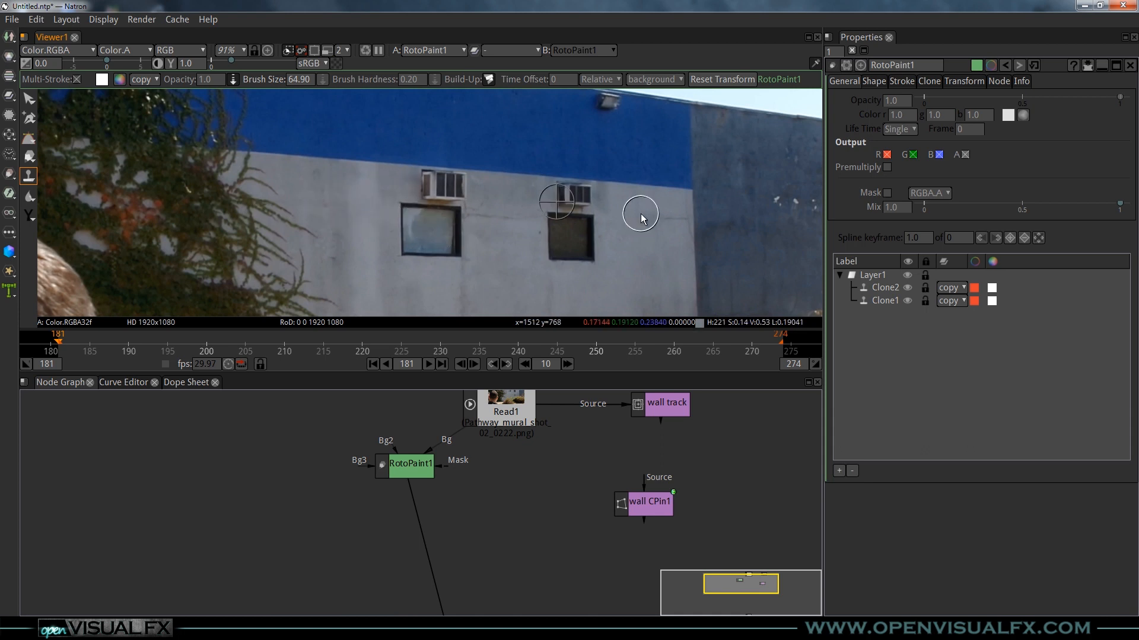
scroll(421, 235, up, 2)
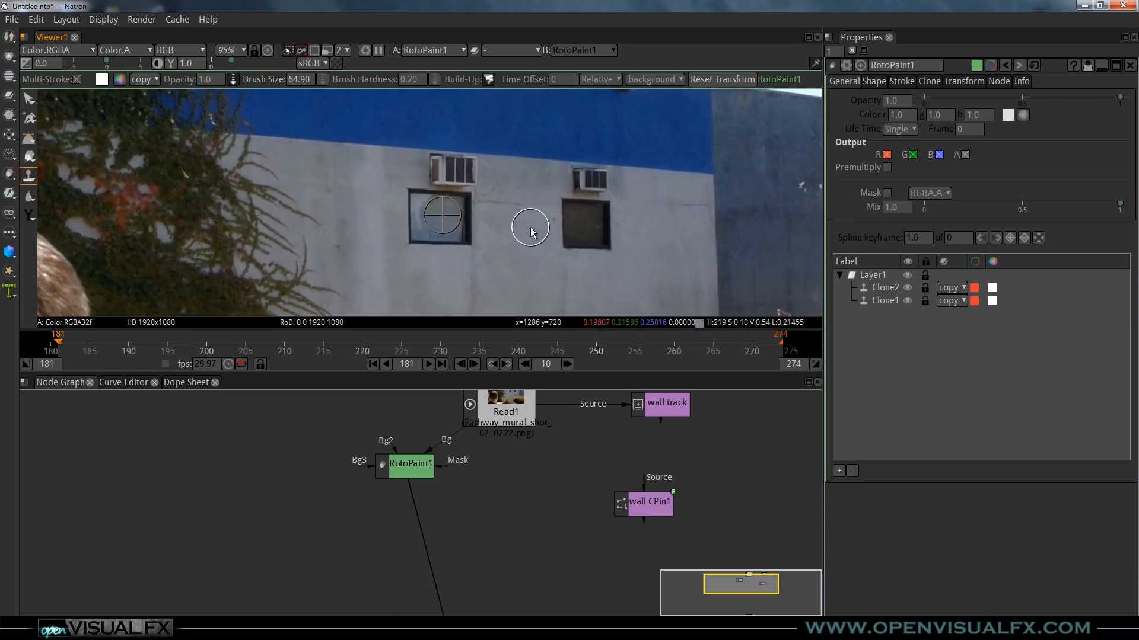
drag(525, 229, 523, 210)
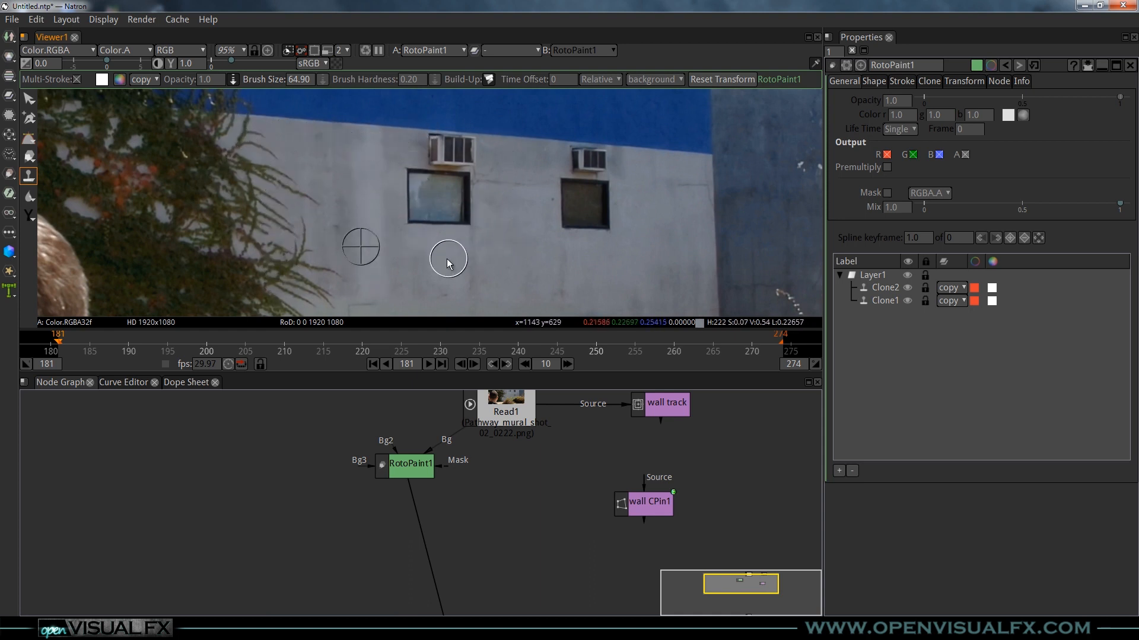
mouse_move(491, 244)
mouse_down()
mouse_move(478, 168)
mouse_move(483, 215)
mouse_up()
mouse_move(609, 222)
mouse_down()
mouse_move(492, 202)
mouse_move(447, 158)
mouse_move(456, 144)
mouse_move(459, 186)
mouse_move(443, 143)
mouse_move(431, 175)
mouse_move(451, 189)
mouse_move(421, 194)
mouse_up()
drag(425, 147, 439, 142)
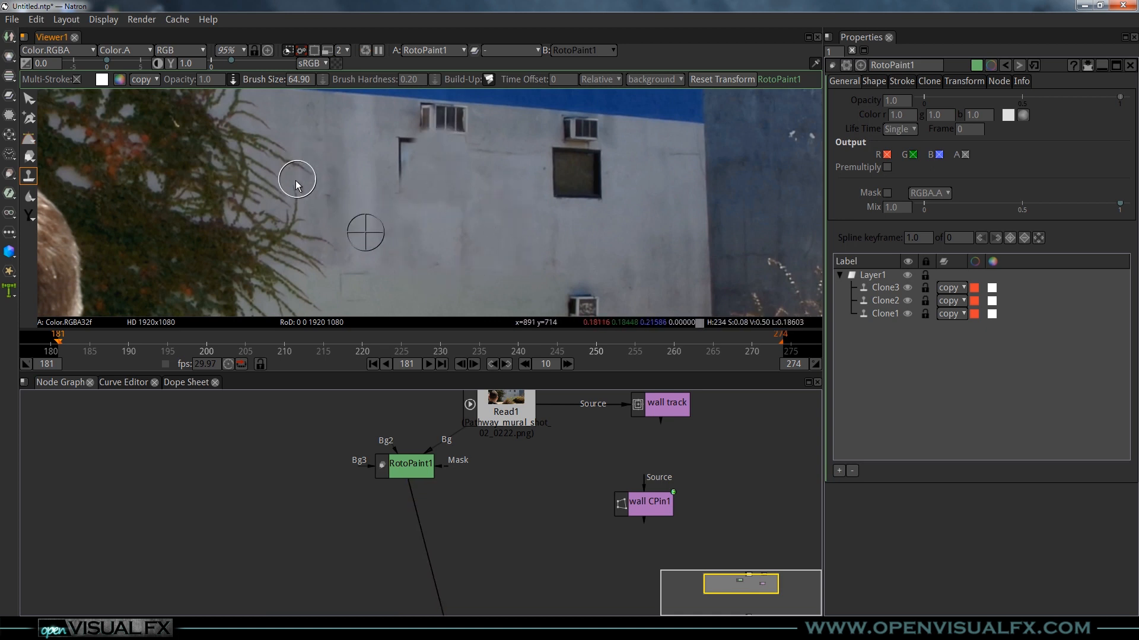
drag(303, 169, 312, 214)
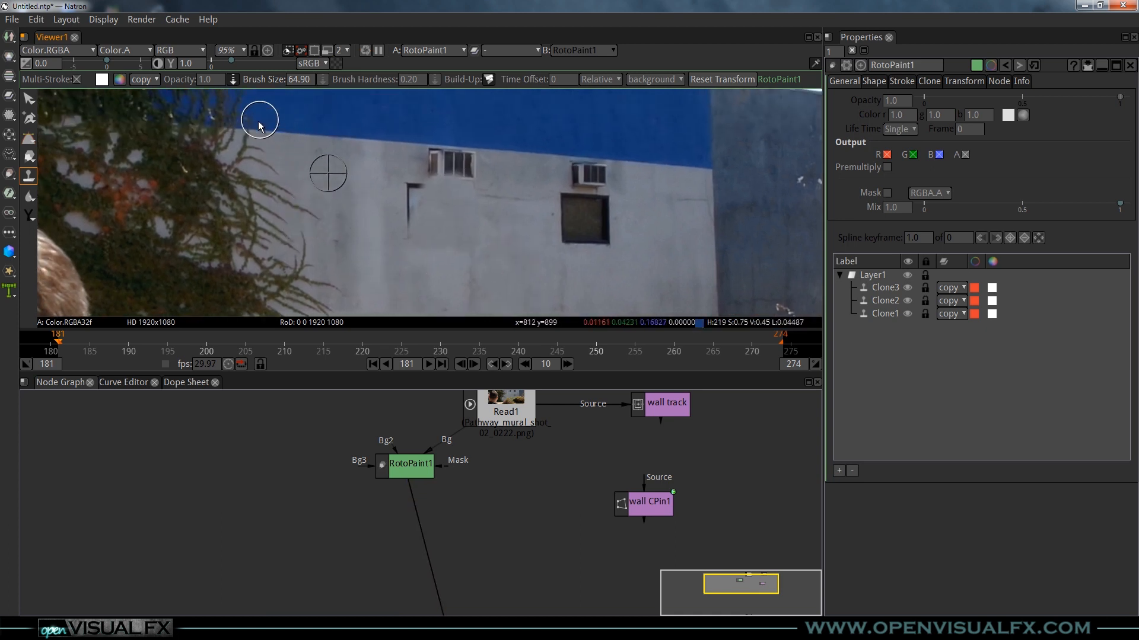
mouse_move(247, 122)
mouse_down()
mouse_move(318, 148)
mouse_move(409, 219)
mouse_move(413, 186)
mouse_up()
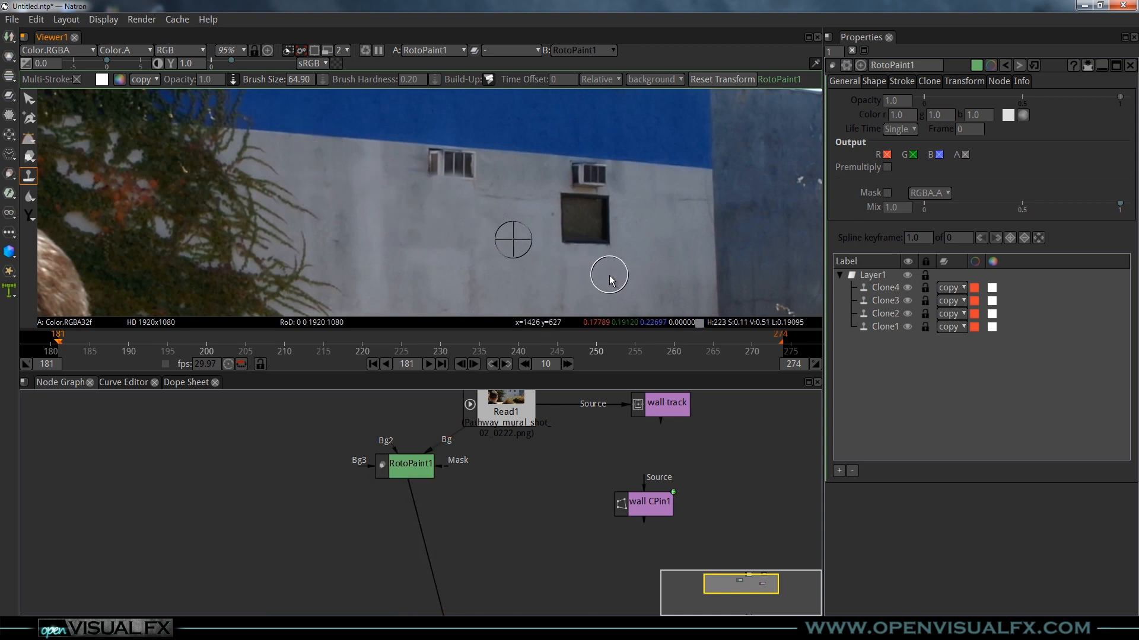
Step: Clone clean wall texture over the air conditioner nearest the ivy, just below the blue stripe
drag(403, 165, 445, 173)
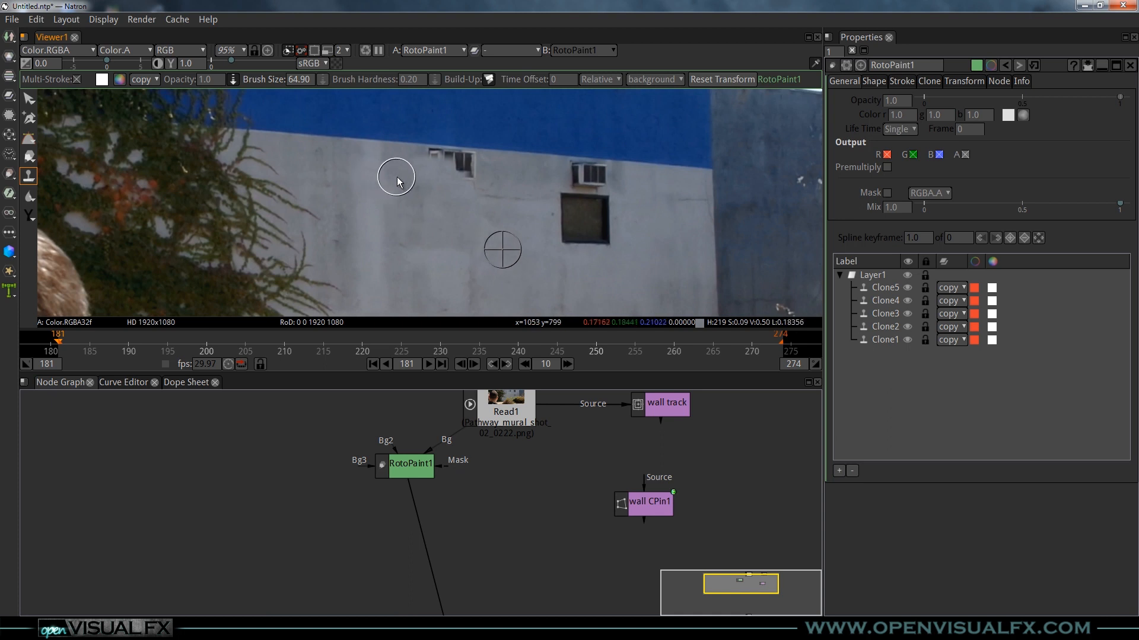
mouse_move(414, 178)
mouse_down()
mouse_move(452, 171)
mouse_move(424, 220)
mouse_up()
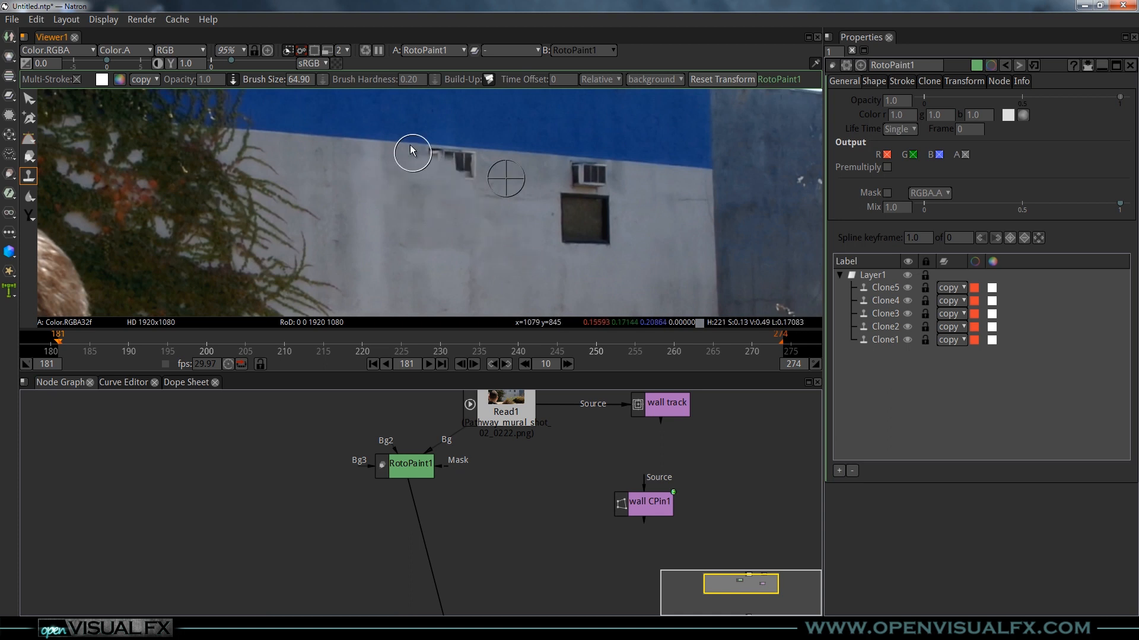
drag(429, 152, 468, 172)
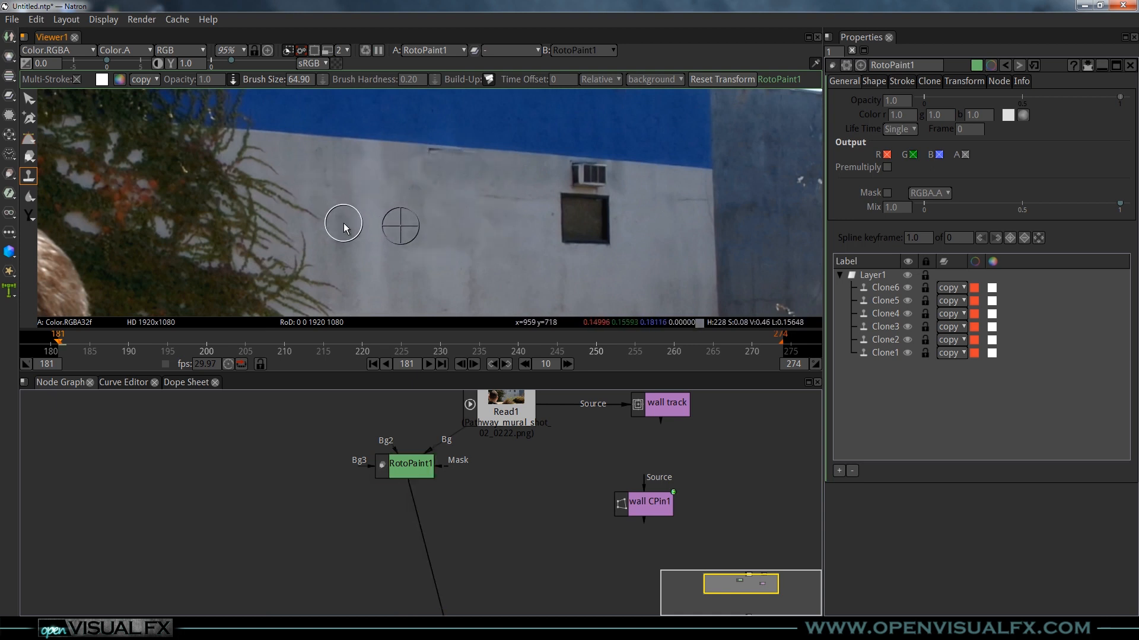
Step: Try two clone strokes over the air conditioner's leftover mark below the blue stripe, undoing each one
drag(415, 169, 439, 164)
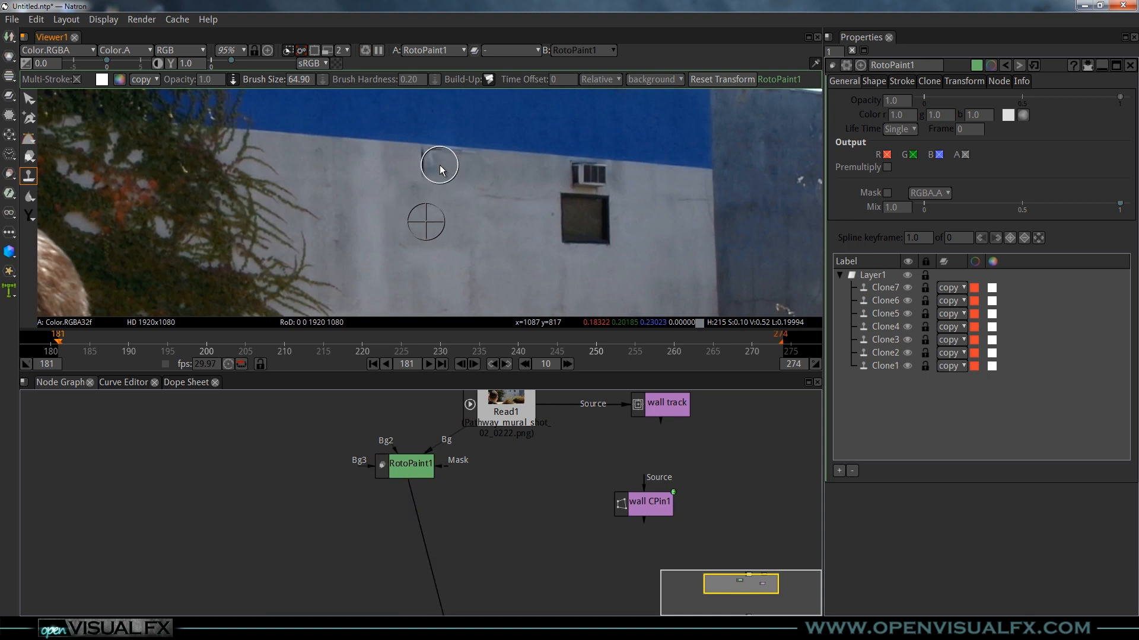
key(ctrl+z)
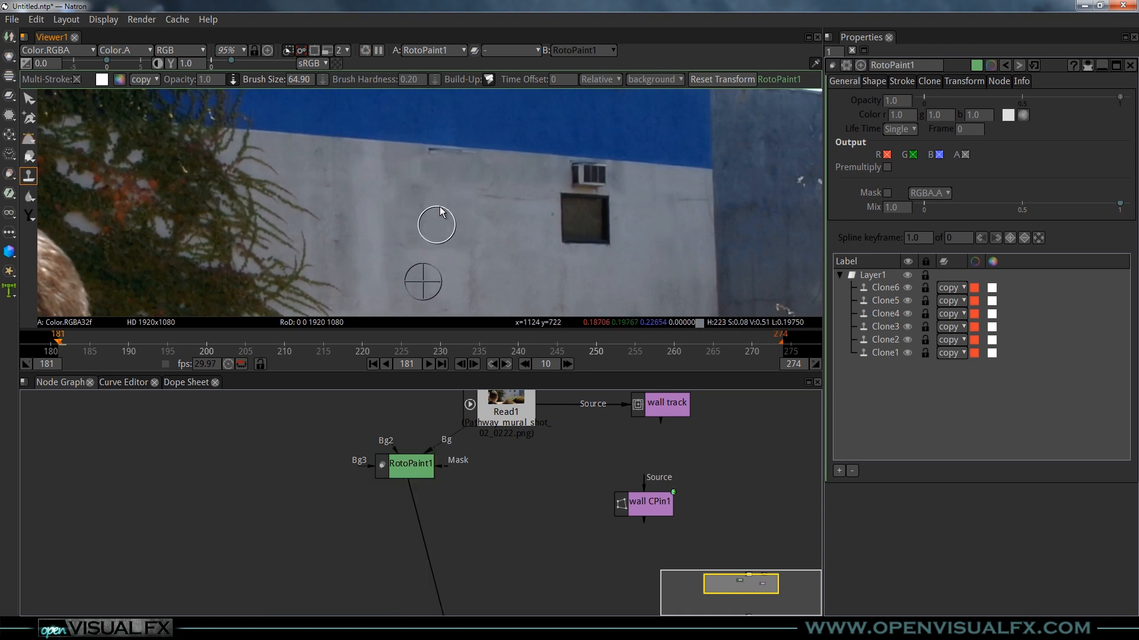
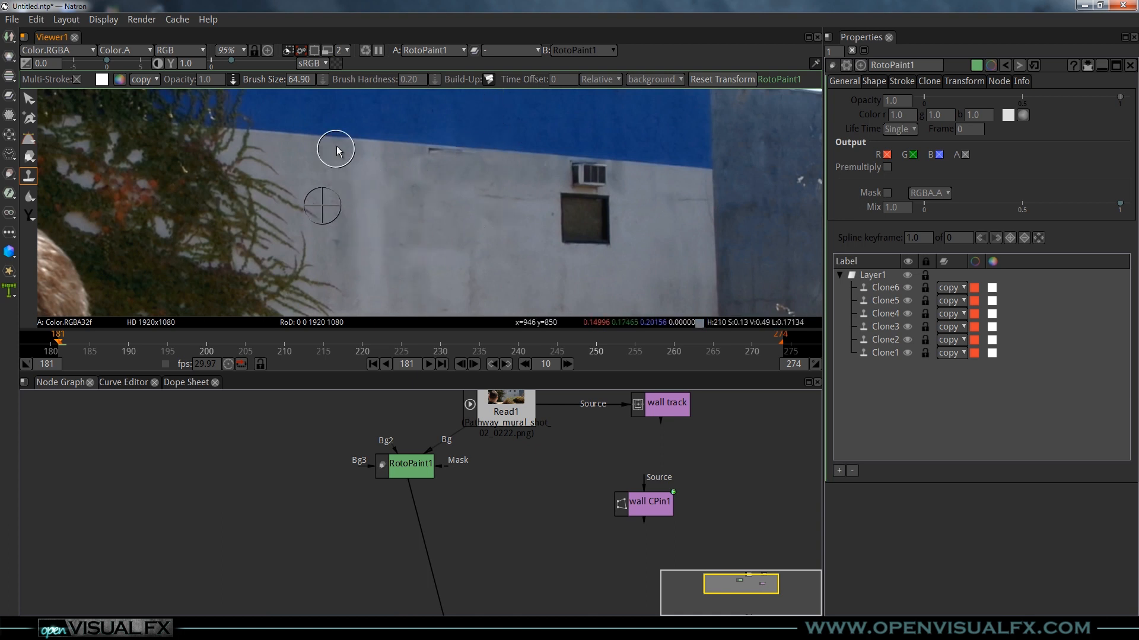
drag(331, 115, 394, 152)
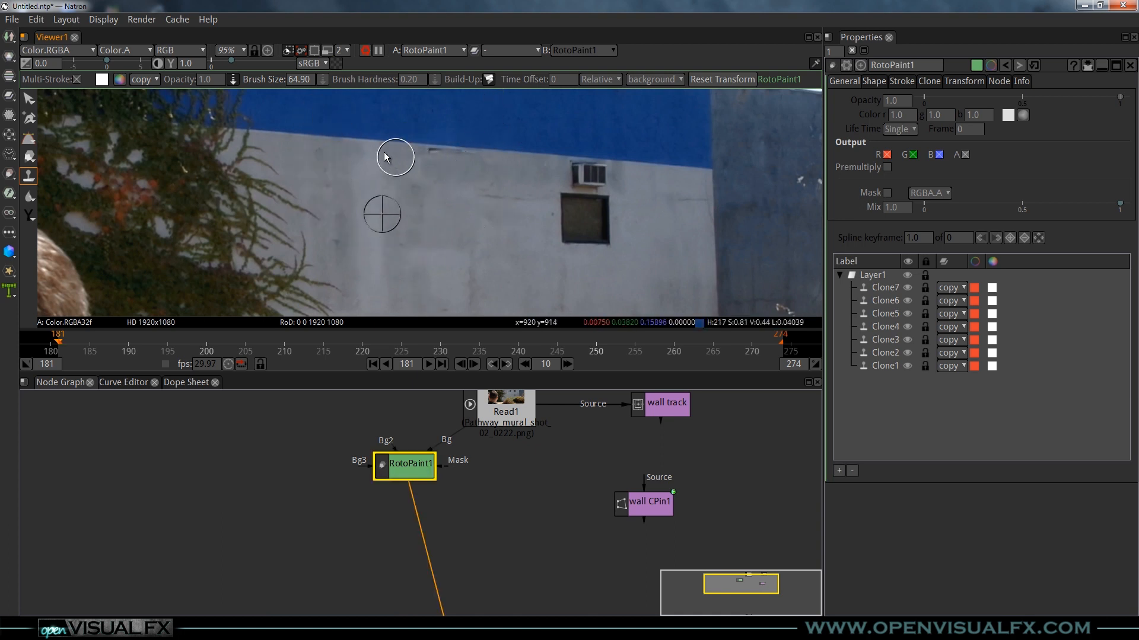
key(ctrl+z)
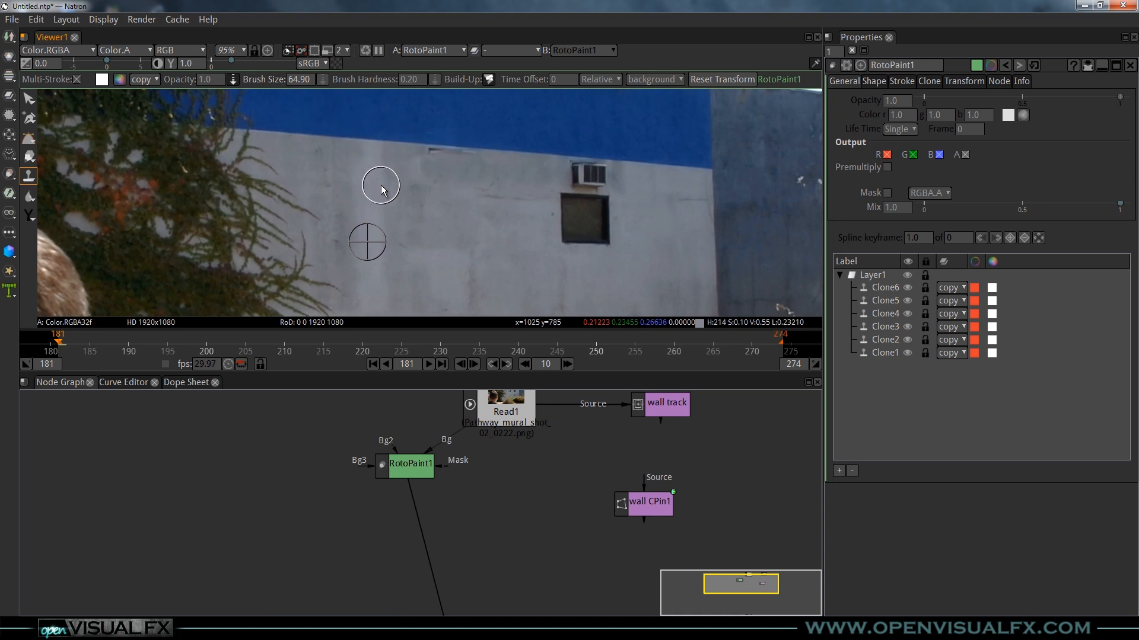
Step: Add clone strokes of wall texture to the patched area where the ivy-side air conditioner was
mouse_move(330, 108)
mouse_down()
mouse_move(455, 171)
mouse_move(456, 187)
mouse_move(416, 167)
mouse_up()
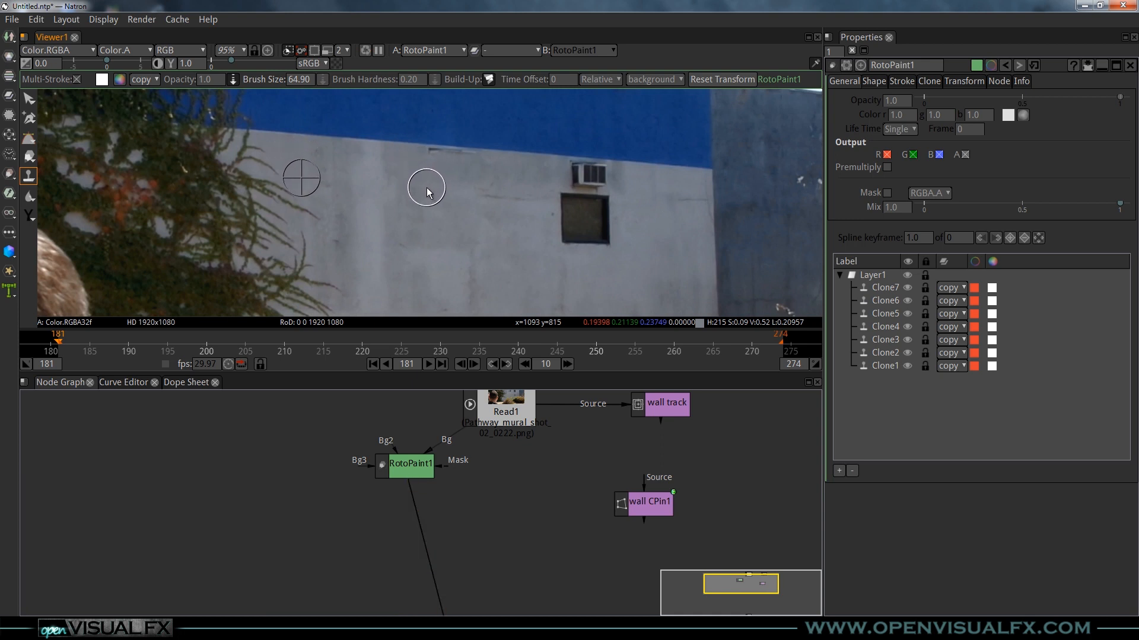
drag(653, 254, 464, 189)
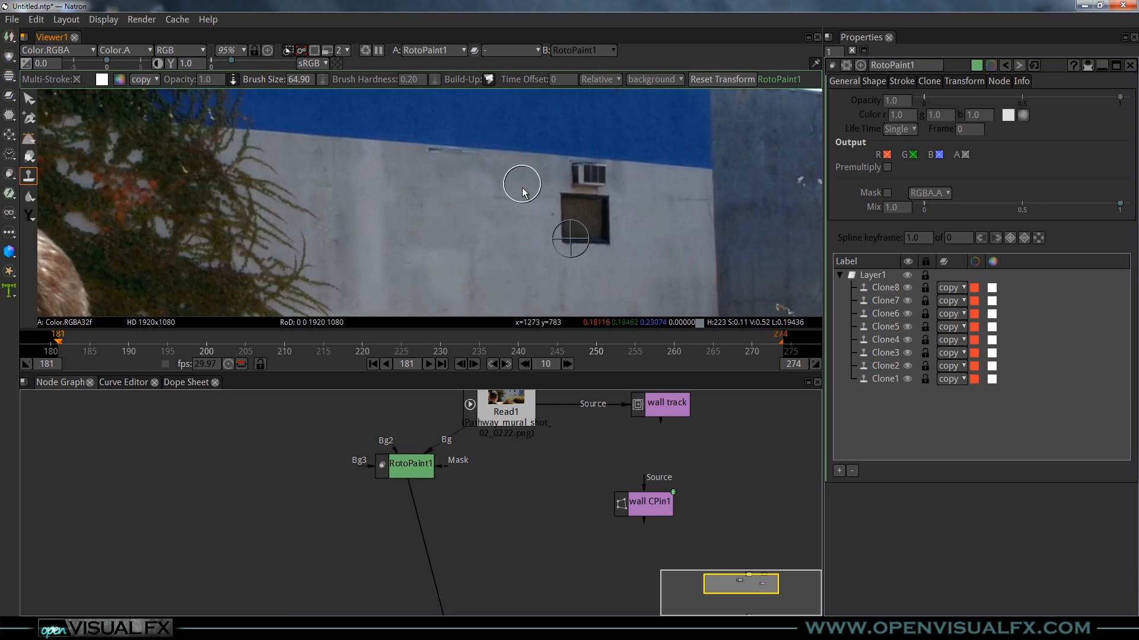
Step: Undo the last clone stroke and clone a clean stretch of wall edge over the leftover mark on the blue-and-white paint boundary
key(ctrl+z)
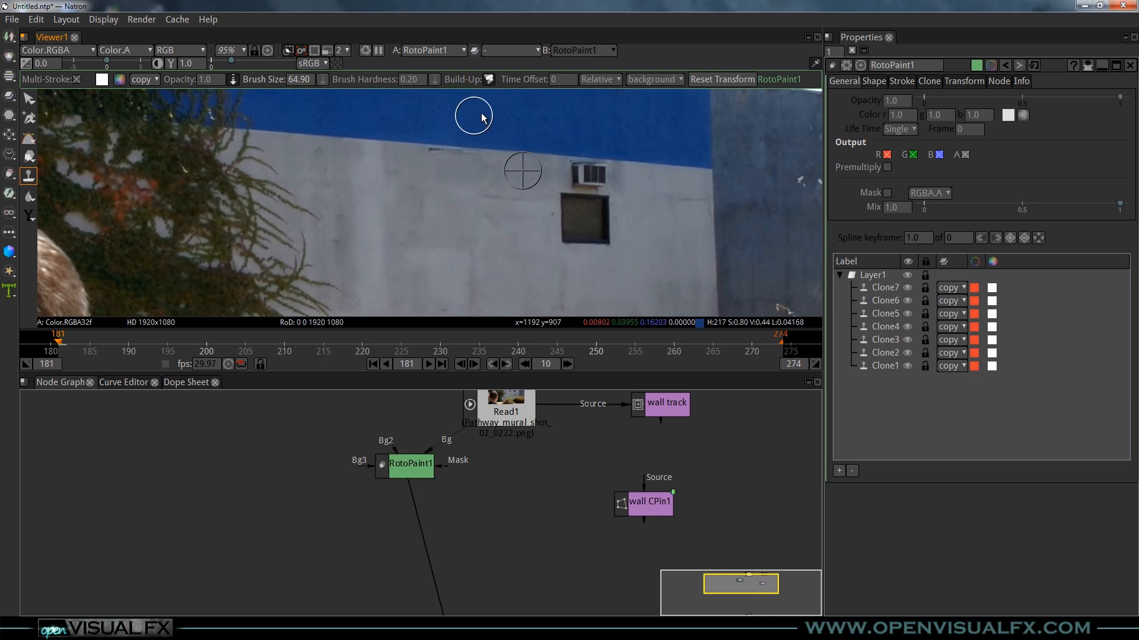
scroll(472, 137, up, 2)
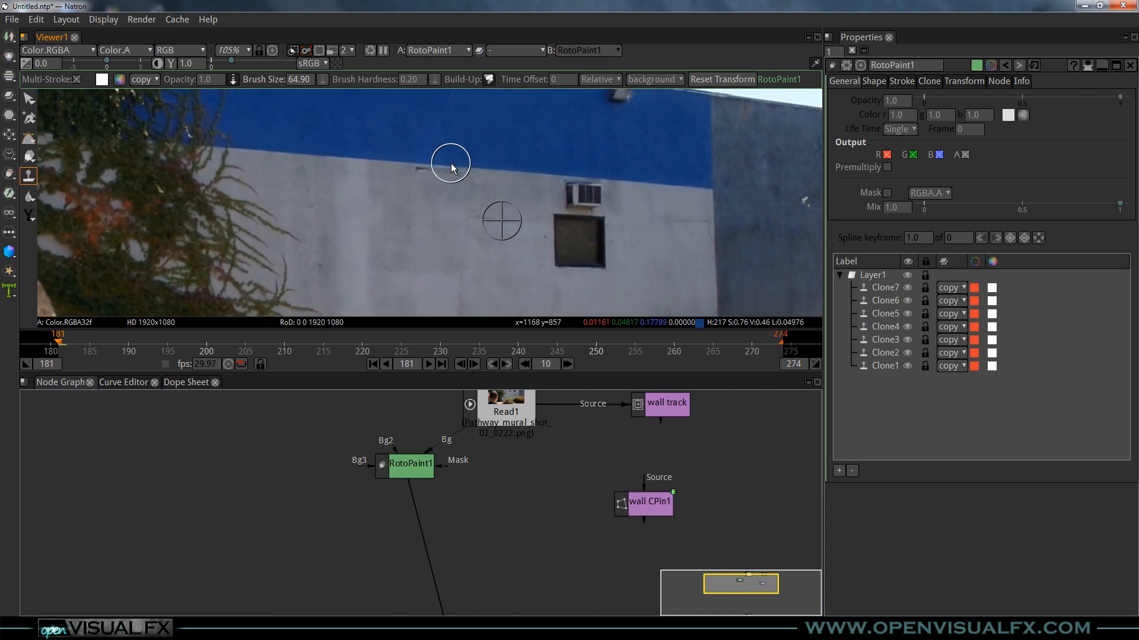
scroll(451, 168, up, 1)
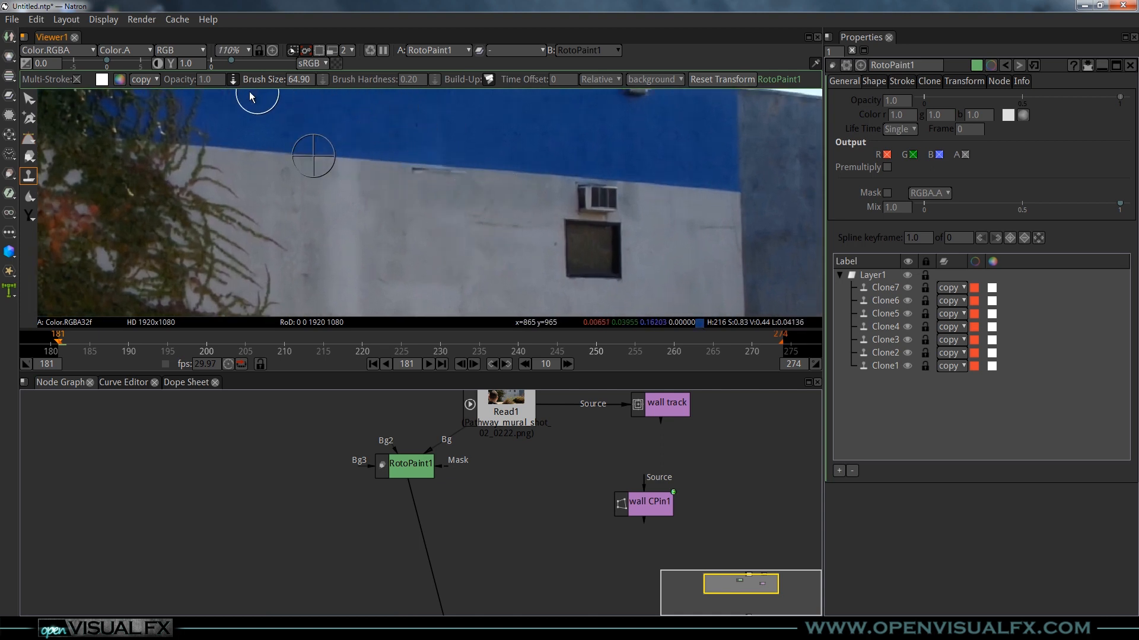
drag(427, 161, 272, 141)
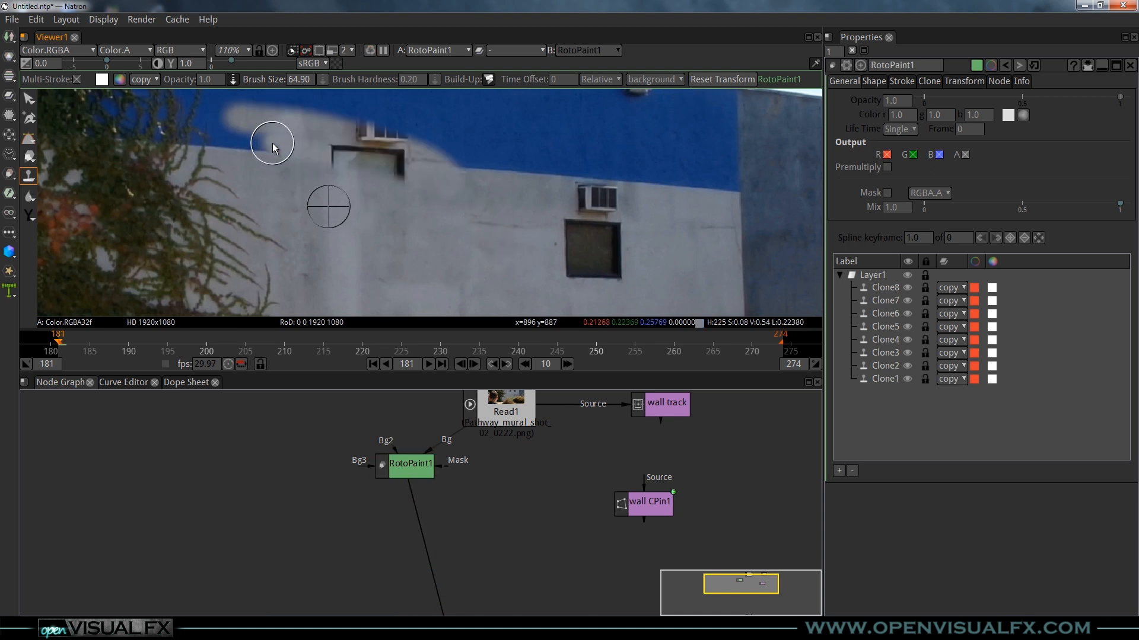
key(ctrl+z)
mouse_move(248, 135)
mouse_down()
mouse_move(458, 196)
mouse_move(454, 207)
mouse_up()
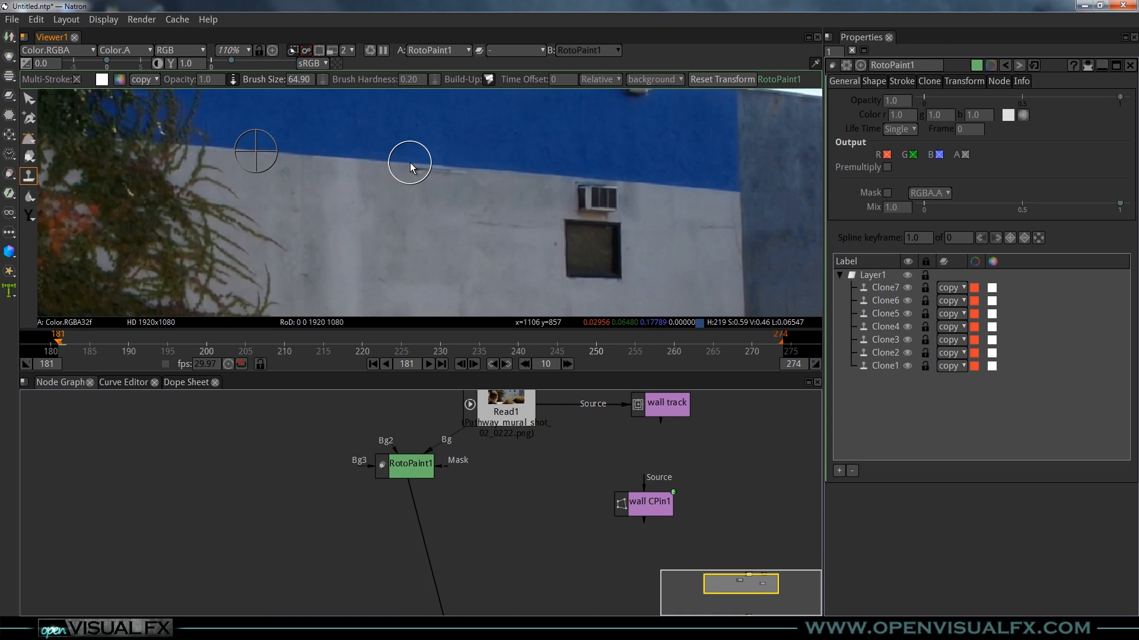
mouse_move(413, 170)
mouse_down()
mouse_move(413, 158)
mouse_move(412, 173)
mouse_move(414, 162)
mouse_move(437, 169)
mouse_move(418, 171)
mouse_up()
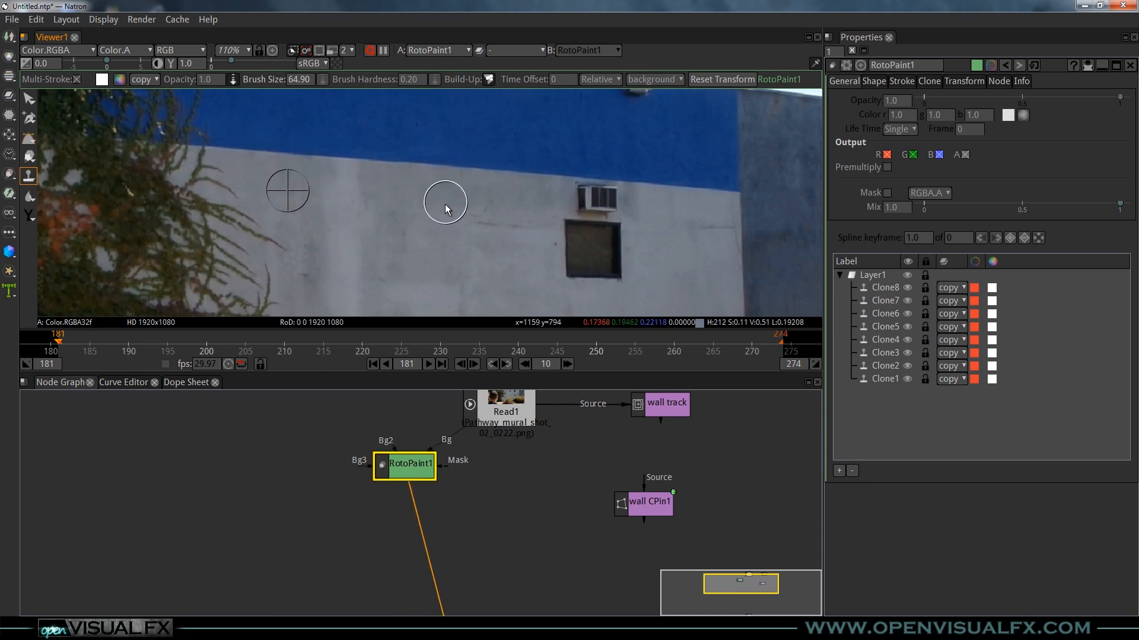
scroll(449, 201, down, 1)
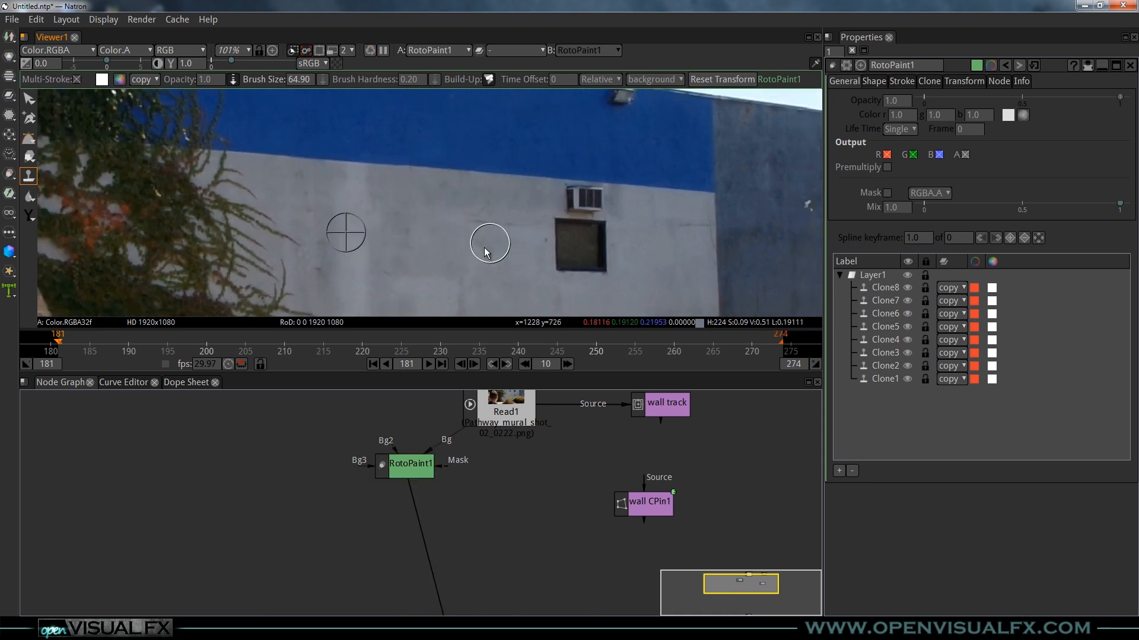
Step: Set the clone brush opacity to .25
mouse_move(471, 252)
mouse_down()
mouse_move(500, 177)
mouse_move(500, 238)
mouse_up()
drag(494, 193, 455, 217)
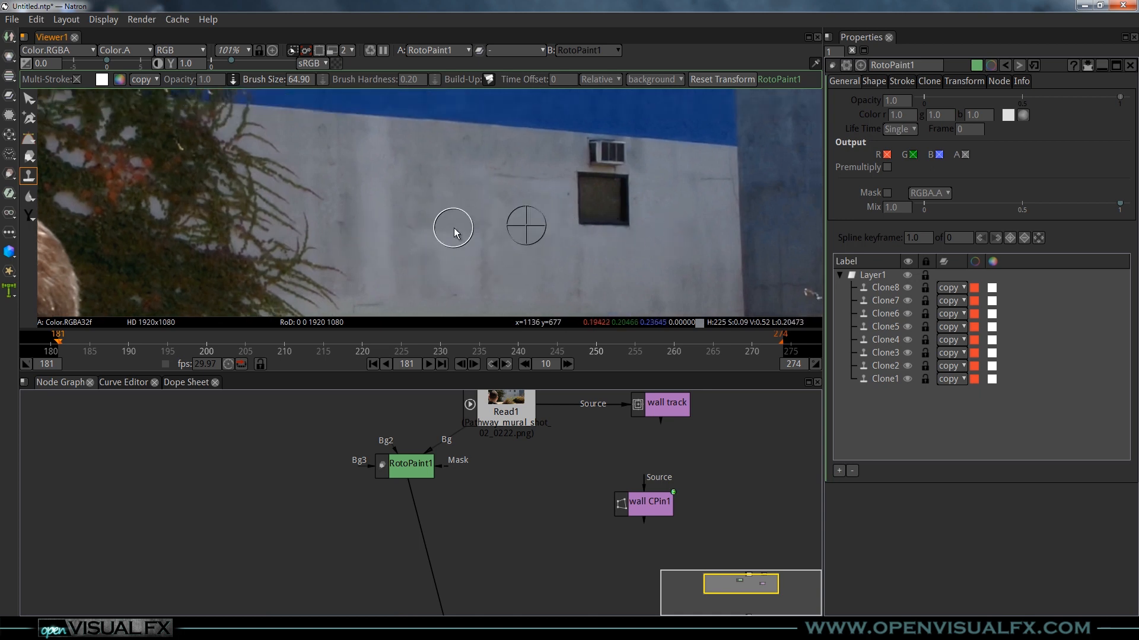
drag(549, 263, 439, 239)
click(216, 81)
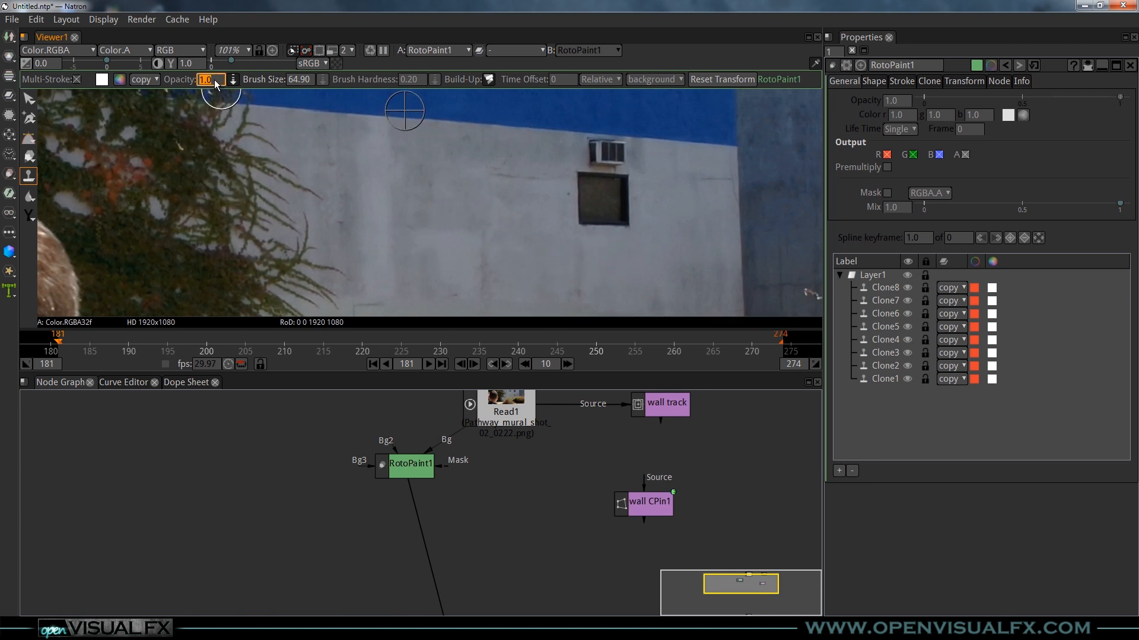
key(BackSpace)
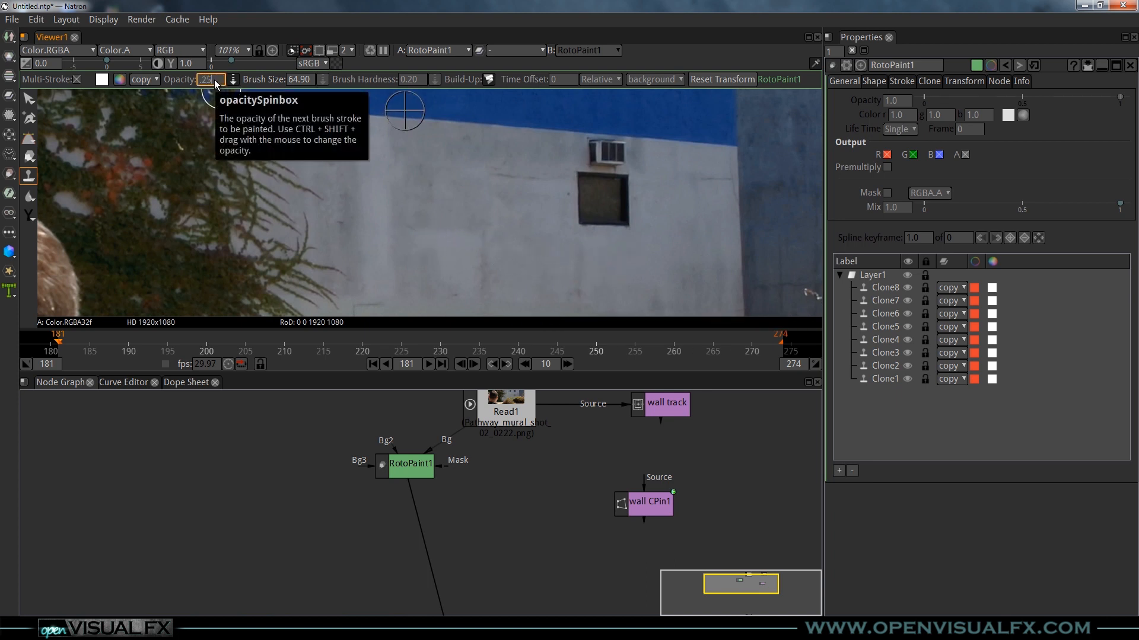
key(Return)
Step: Blend the painted-out wall area beside the upper window with semi-transparent clone strokes sampled from nearby clean wall
mouse_move(422, 244)
mouse_down()
mouse_move(403, 230)
mouse_move(424, 204)
mouse_move(463, 229)
mouse_up()
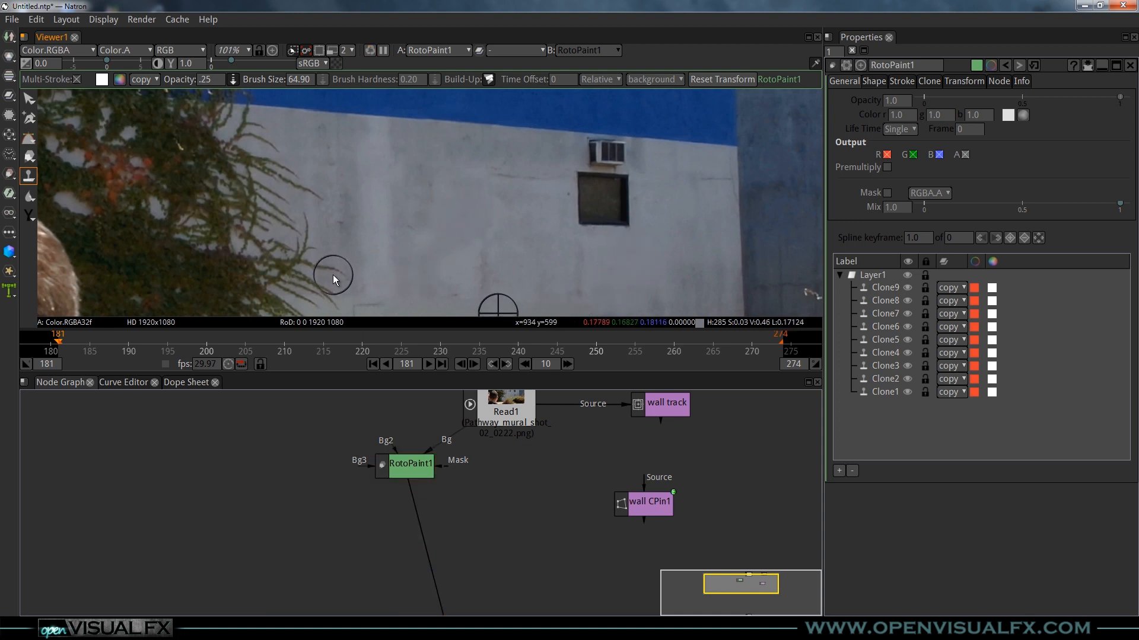
key(ctrl+z)
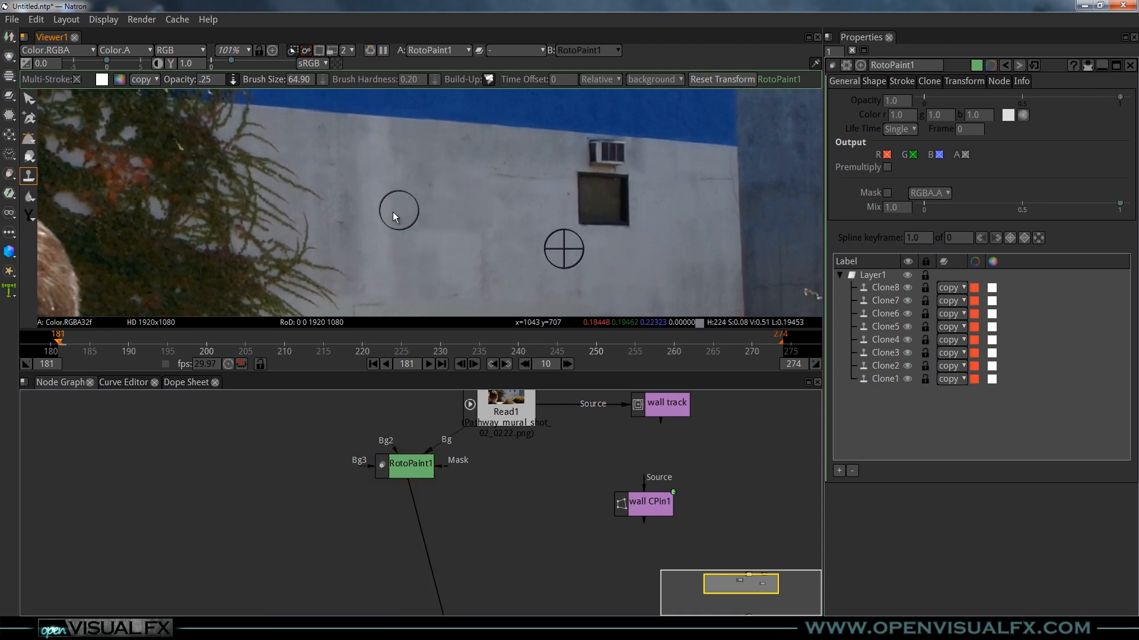
drag(209, 199, 439, 232)
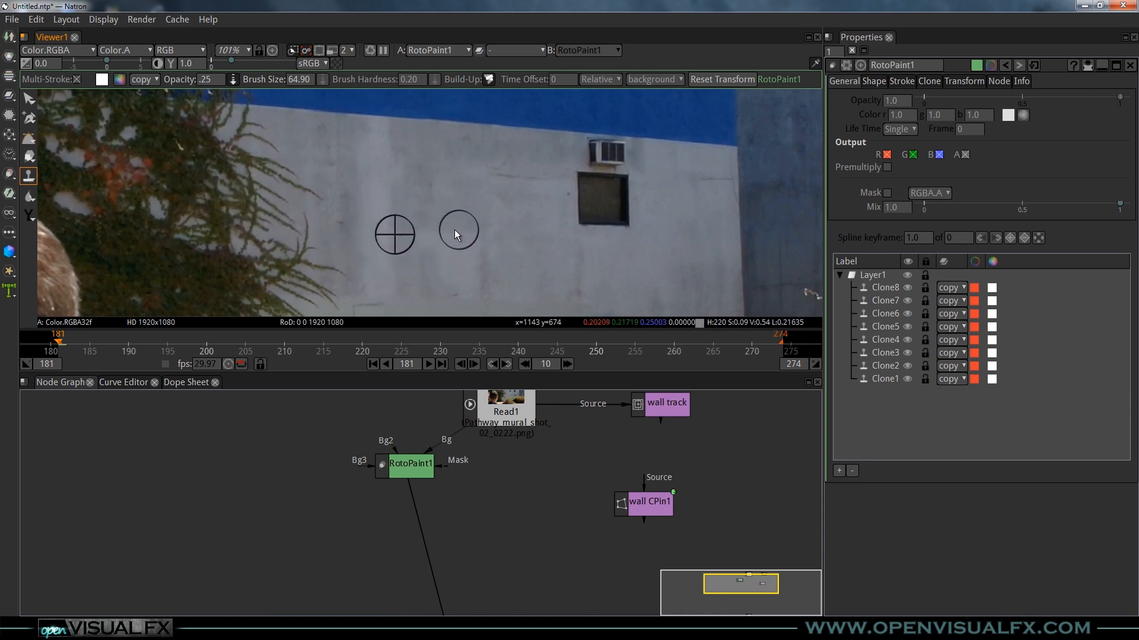
scroll(459, 223, down, 1)
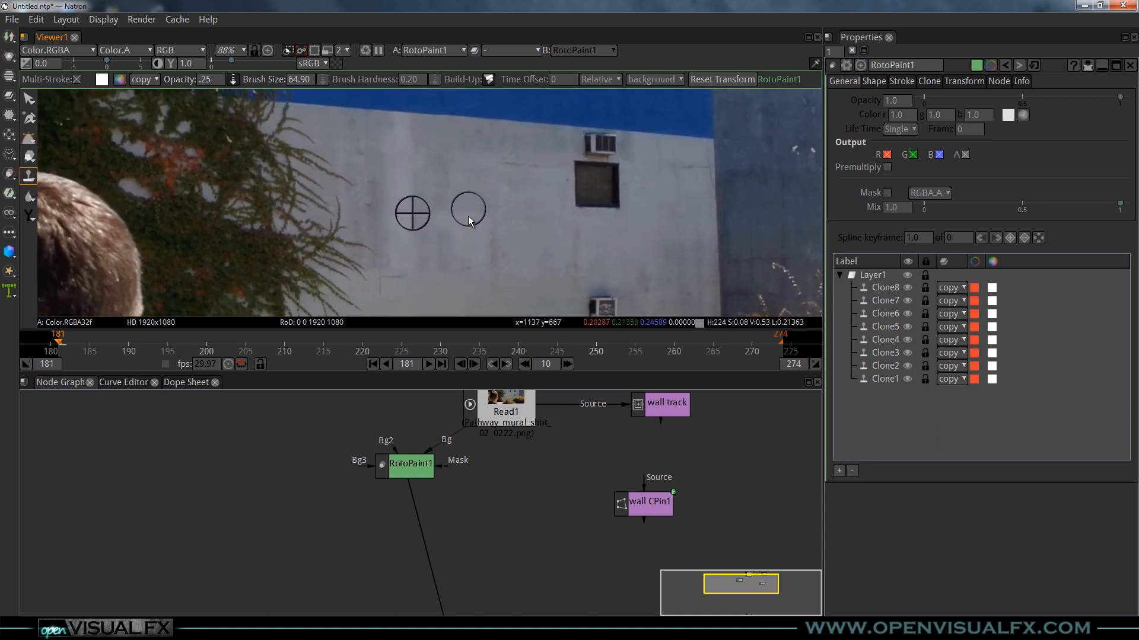
scroll(468, 220, up, 3)
mouse_move(659, 217)
mouse_down()
mouse_move(511, 245)
mouse_move(474, 230)
mouse_up()
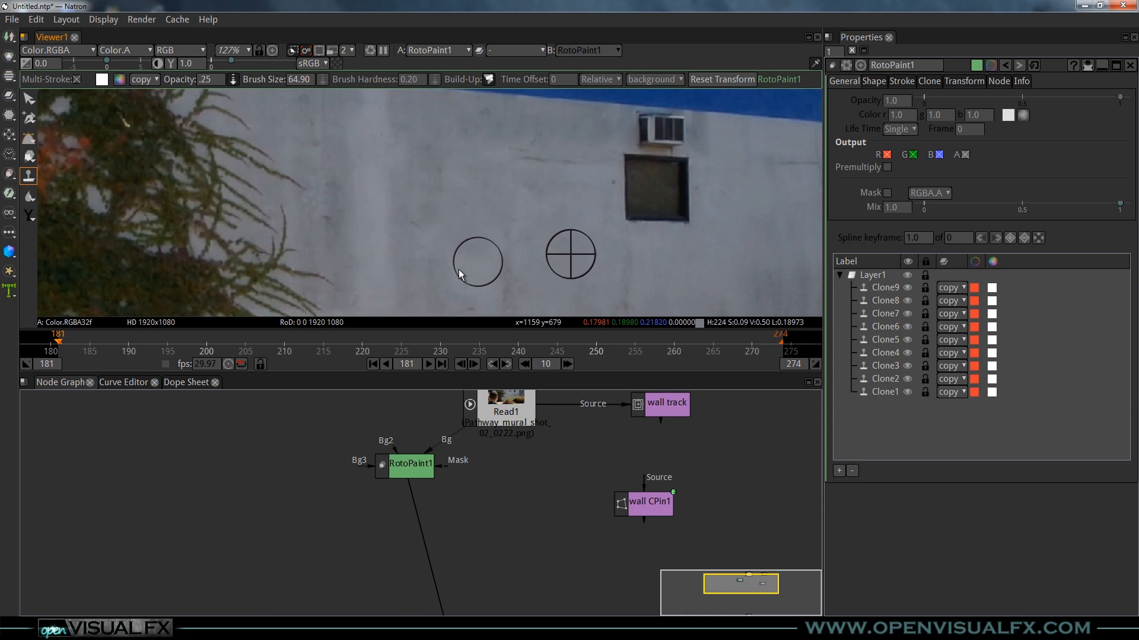
scroll(355, 196, down, 3)
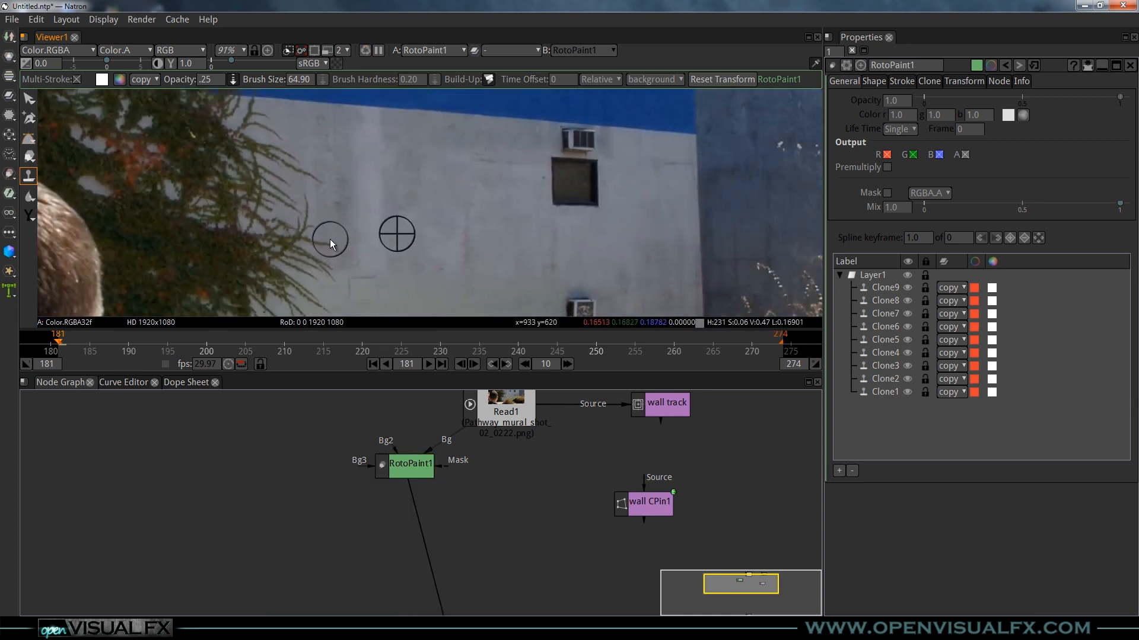
scroll(394, 255, up, 4)
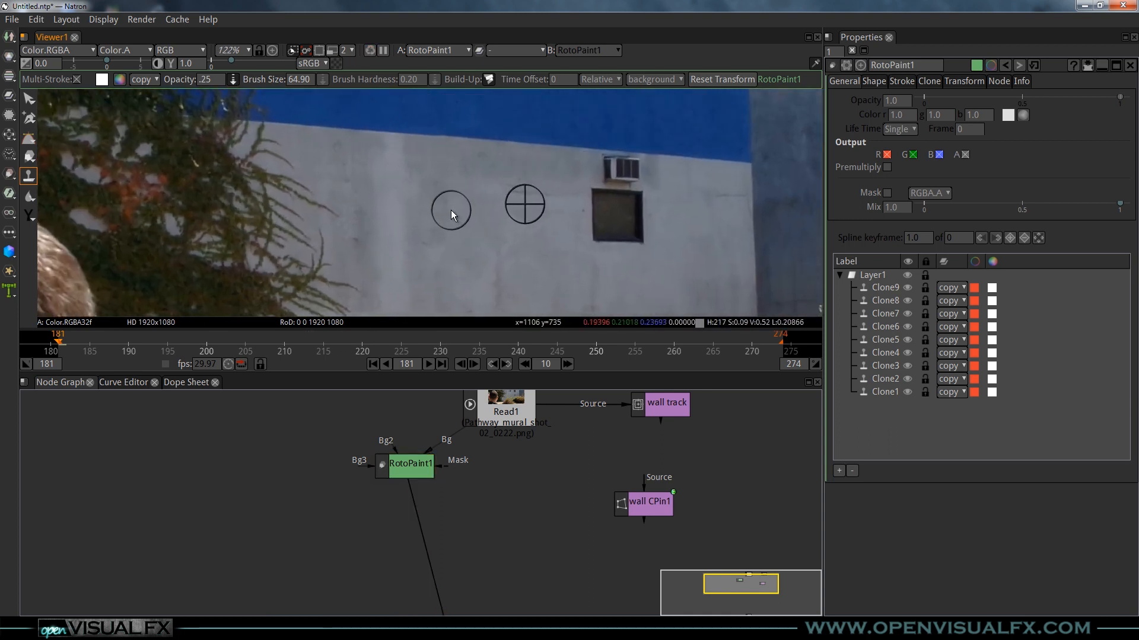
drag(481, 199, 499, 185)
scroll(328, 236, down, 1)
drag(329, 236, 368, 211)
scroll(376, 201, down, 2)
scroll(408, 199, down, 1)
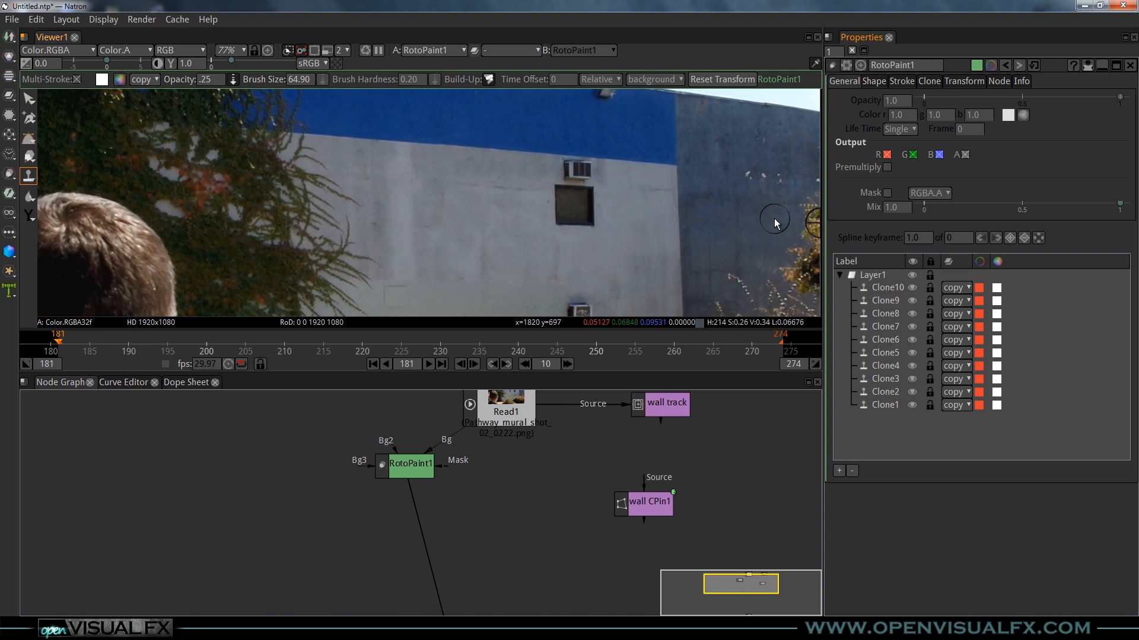
Step: Examine the properties of individual RotoPaint1 clone strokes, including Clone3, Clone5, Clone7 and Clone9
drag(396, 472, 392, 466)
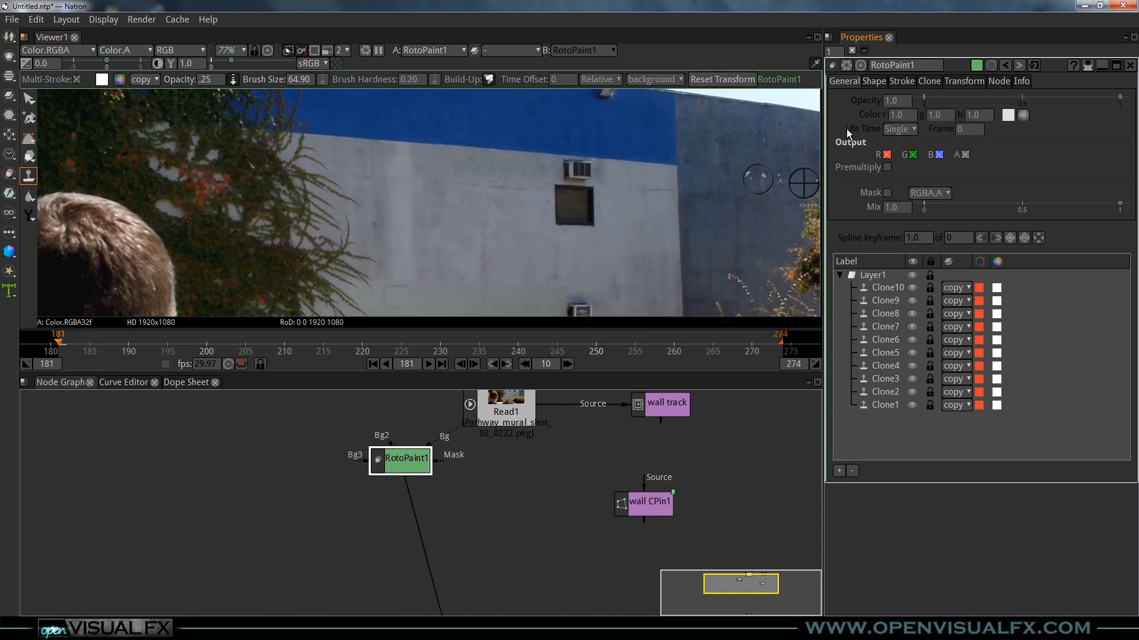
click(888, 290)
click(888, 301)
click(886, 356)
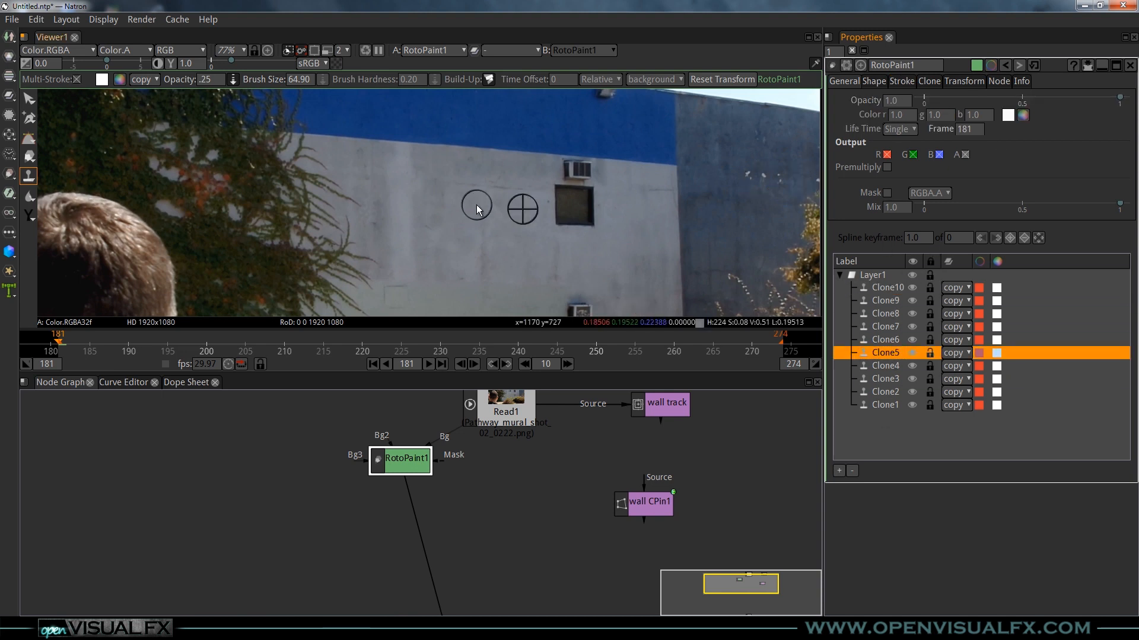
scroll(476, 204, down, 2)
click(884, 378)
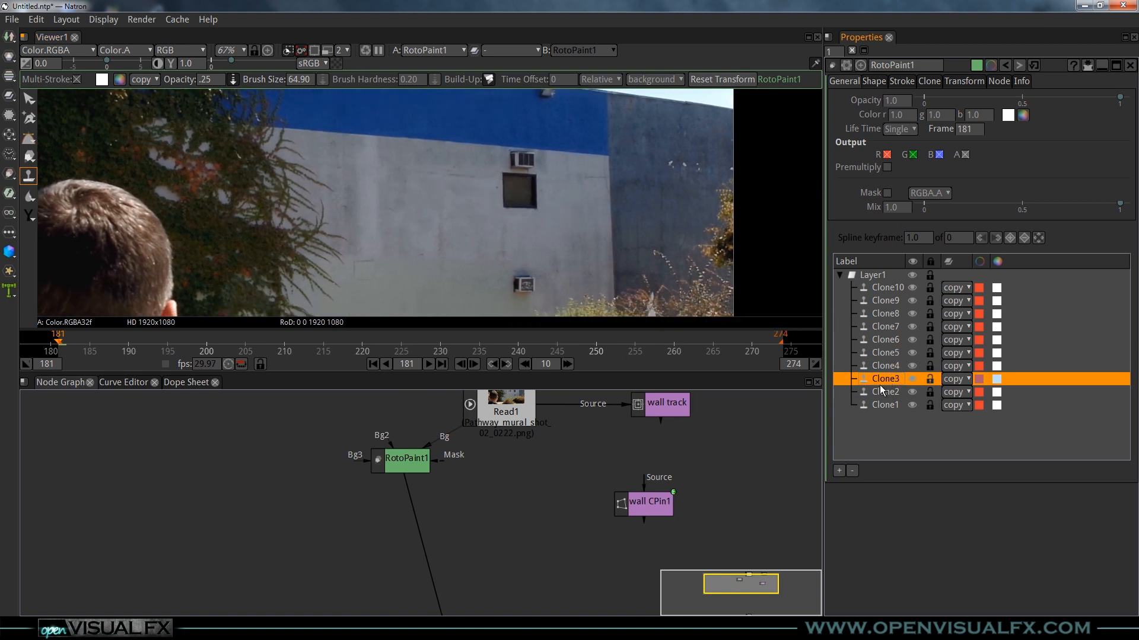
scroll(579, 219, down, 1)
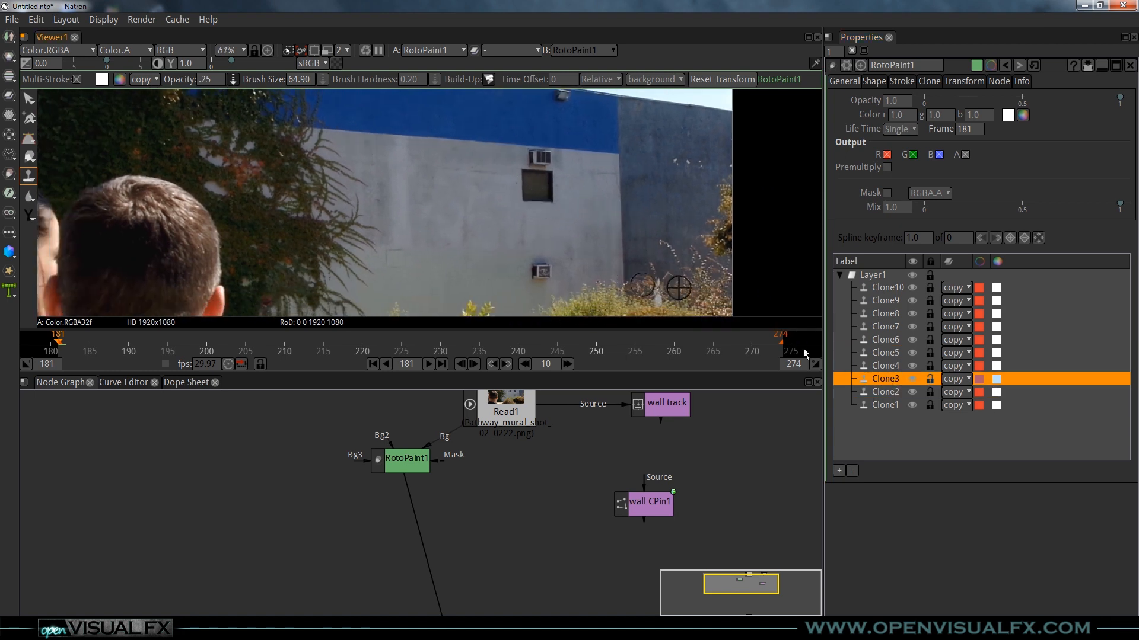
click(878, 329)
click(879, 355)
click(879, 330)
click(880, 304)
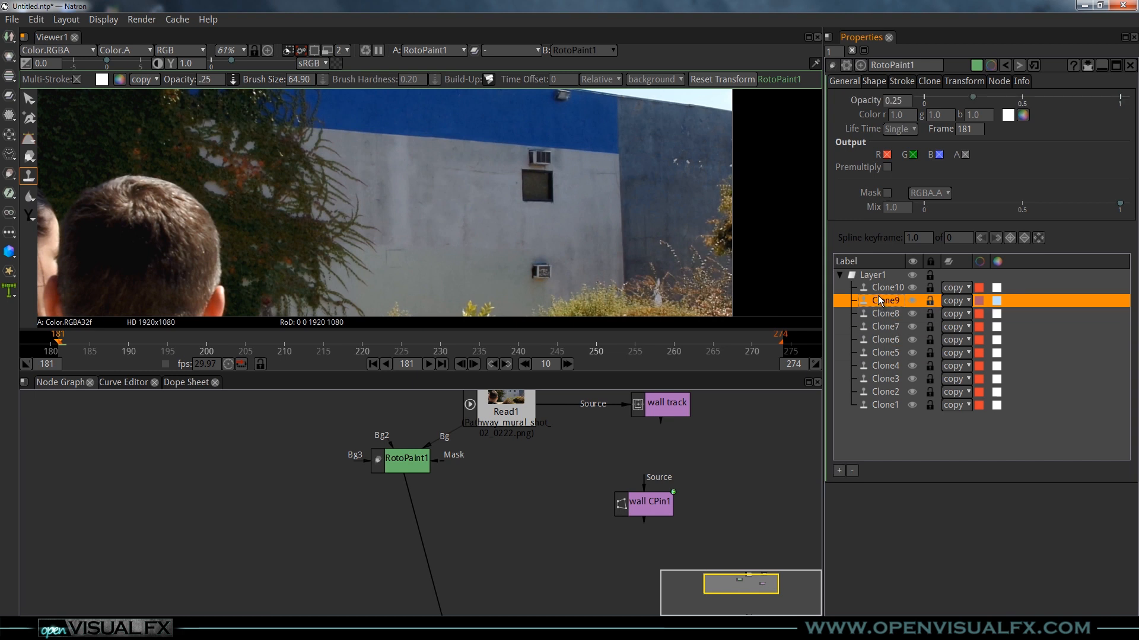
Step: Check the available blending modes and the life time frame of the Clone9 stroke
click(960, 301)
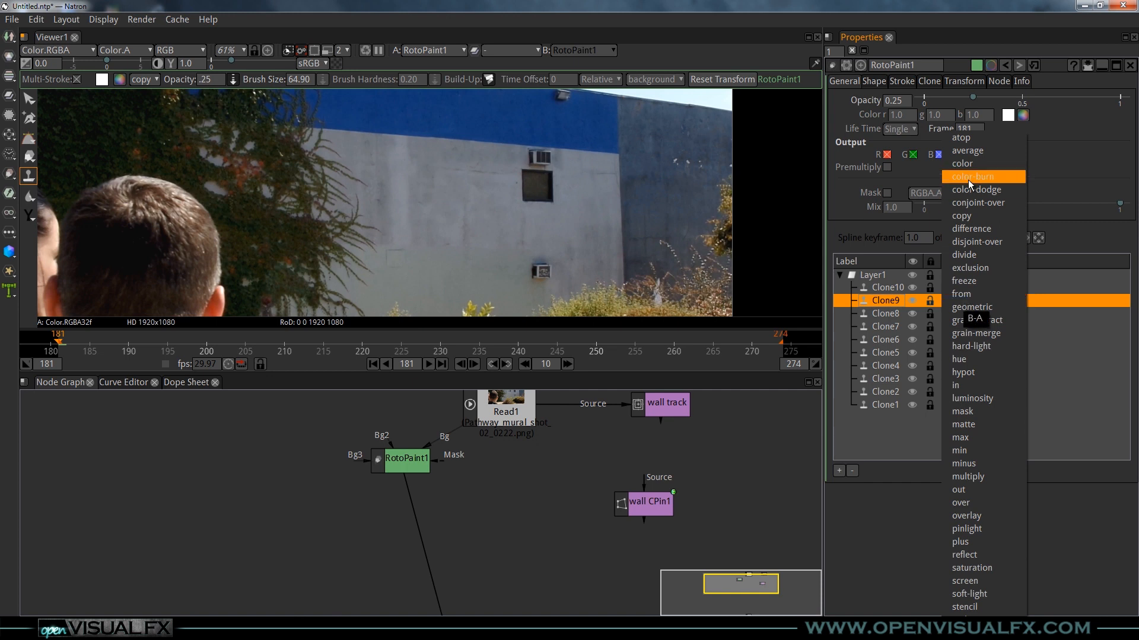
click(878, 301)
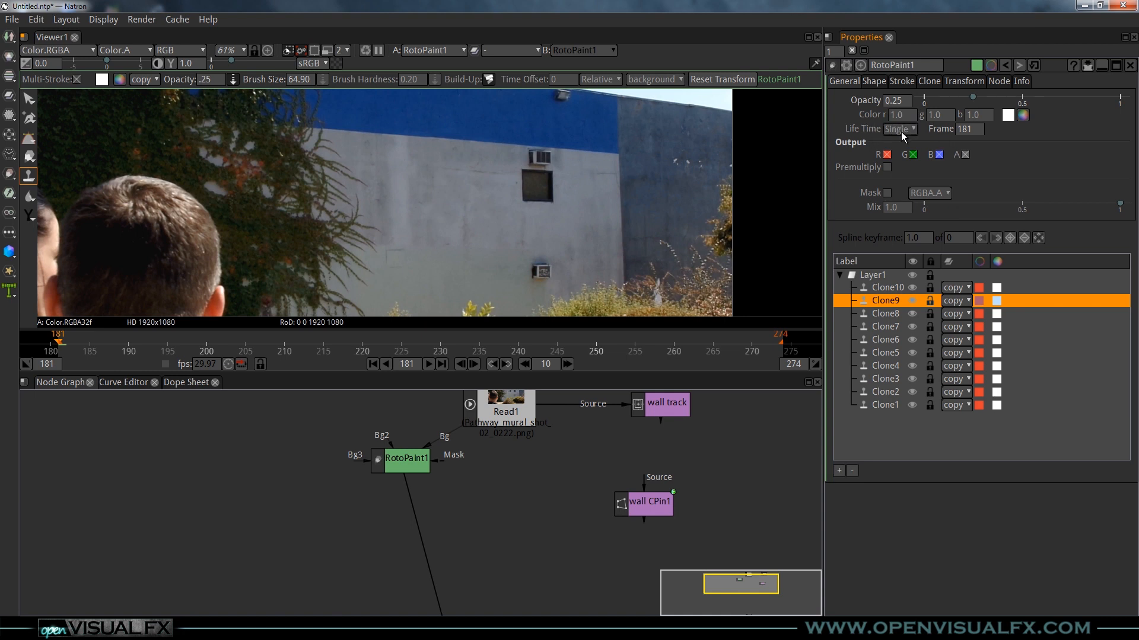
click(975, 129)
Step: Step back and forth between frames 181 and 182 to compare the painted frame with the next one
click(414, 469)
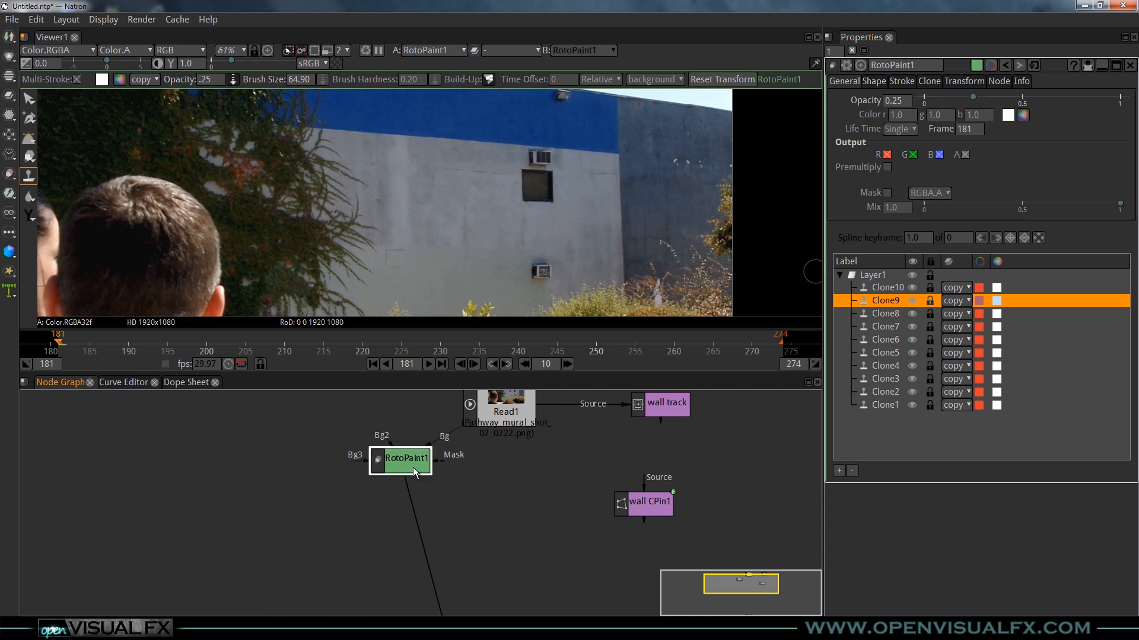
key(Right)
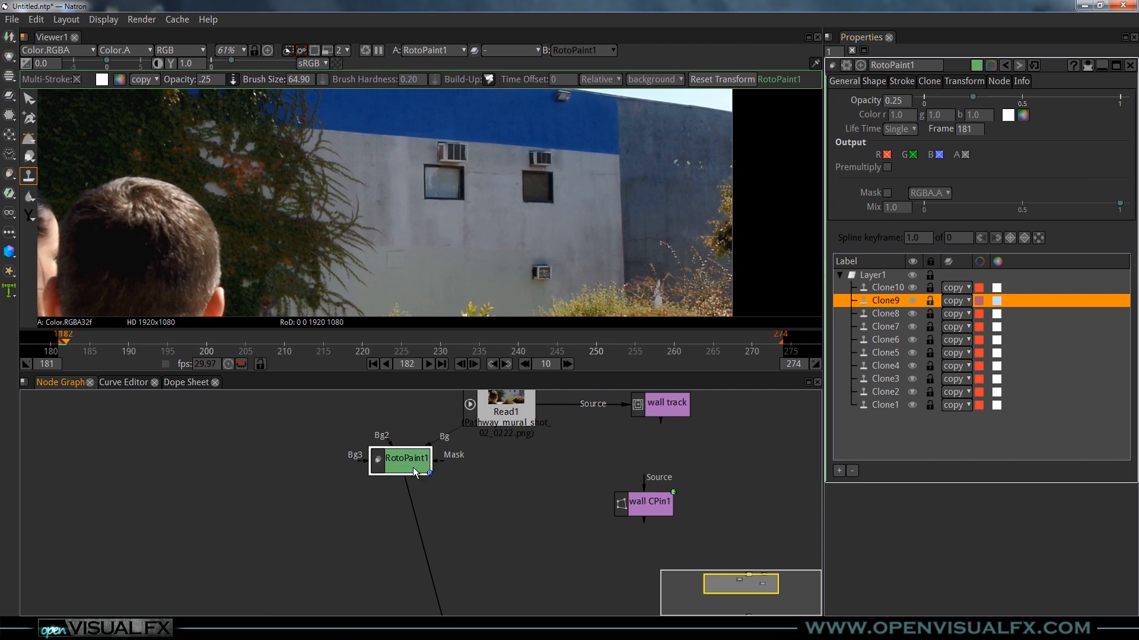
key(Left)
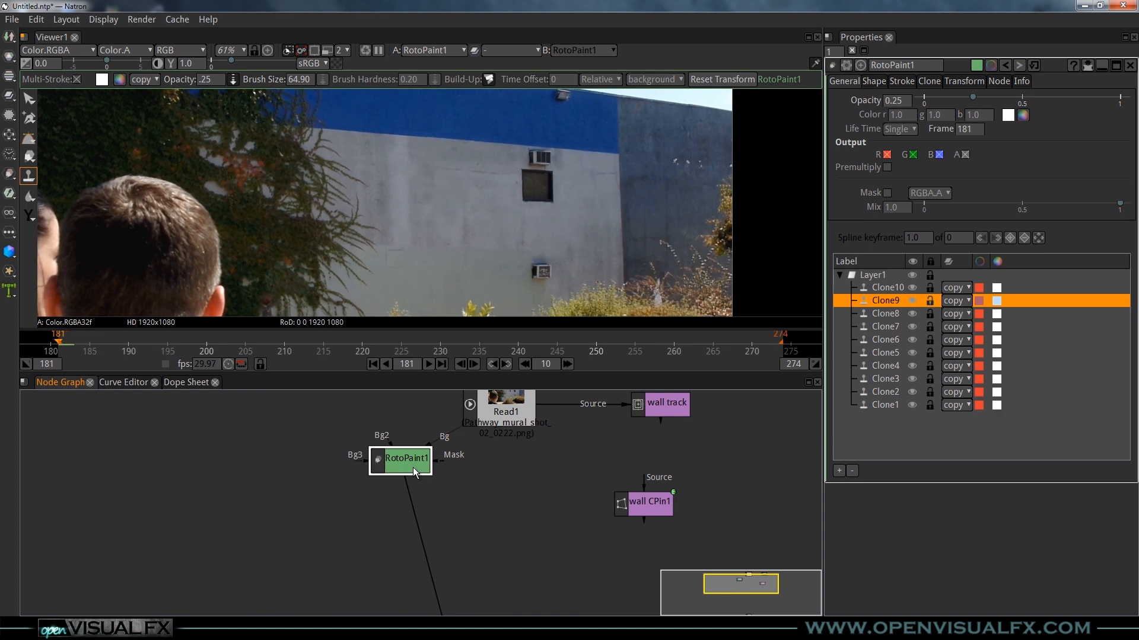
key(Right)
key(Left)
scroll(470, 169, down, 2)
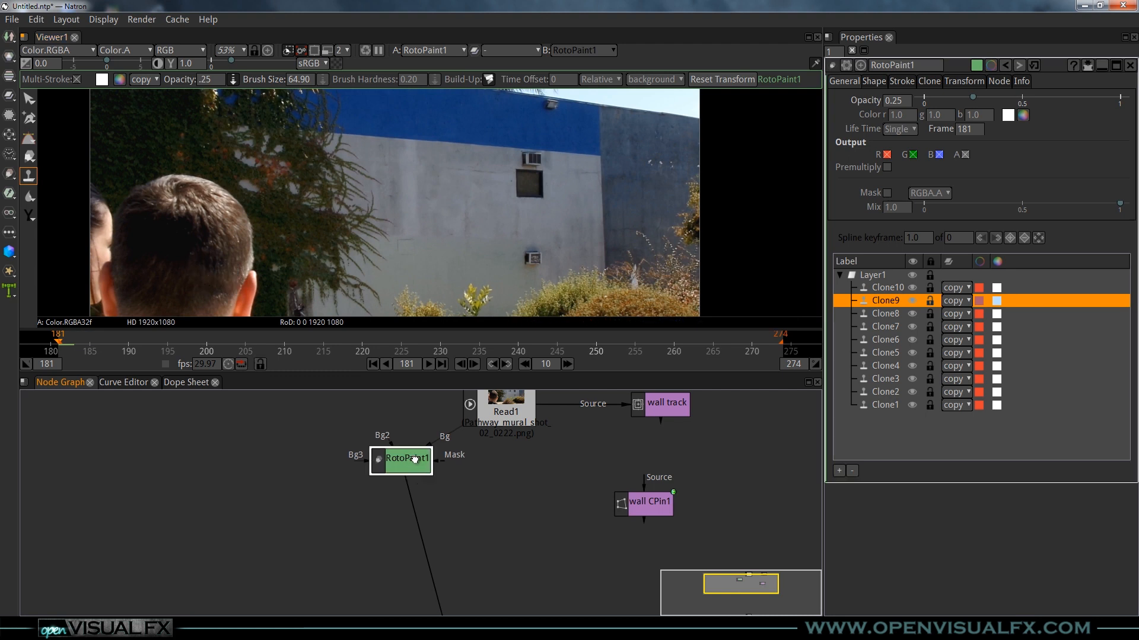
Step: Add a FrameHold node directly after RotoPaint1
drag(413, 459, 409, 449)
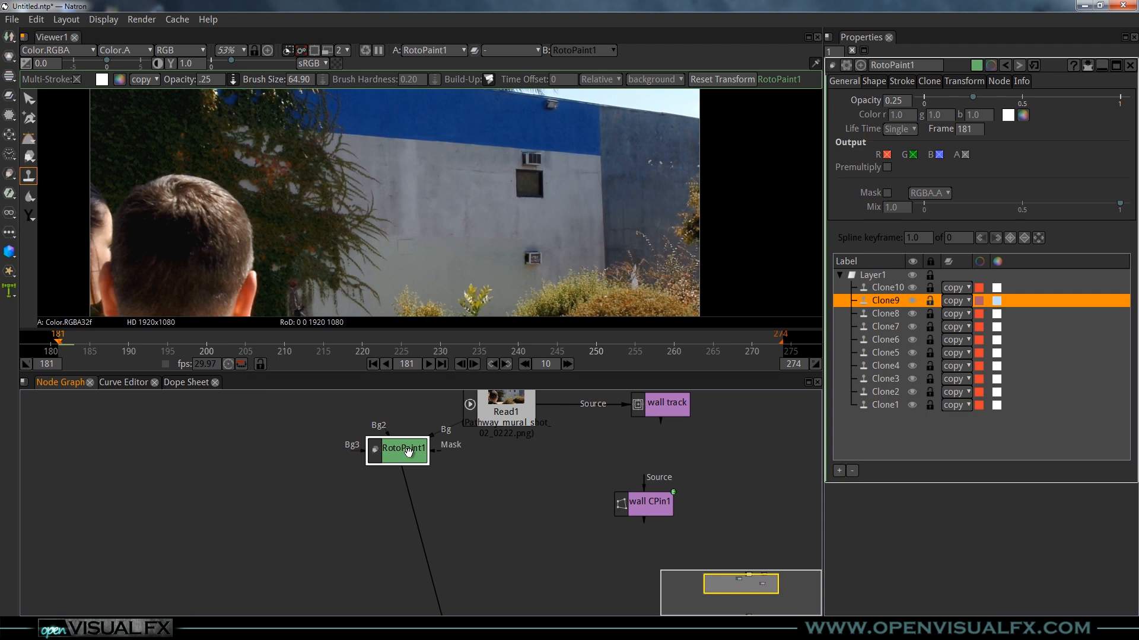
key(Tab)
text(frame)
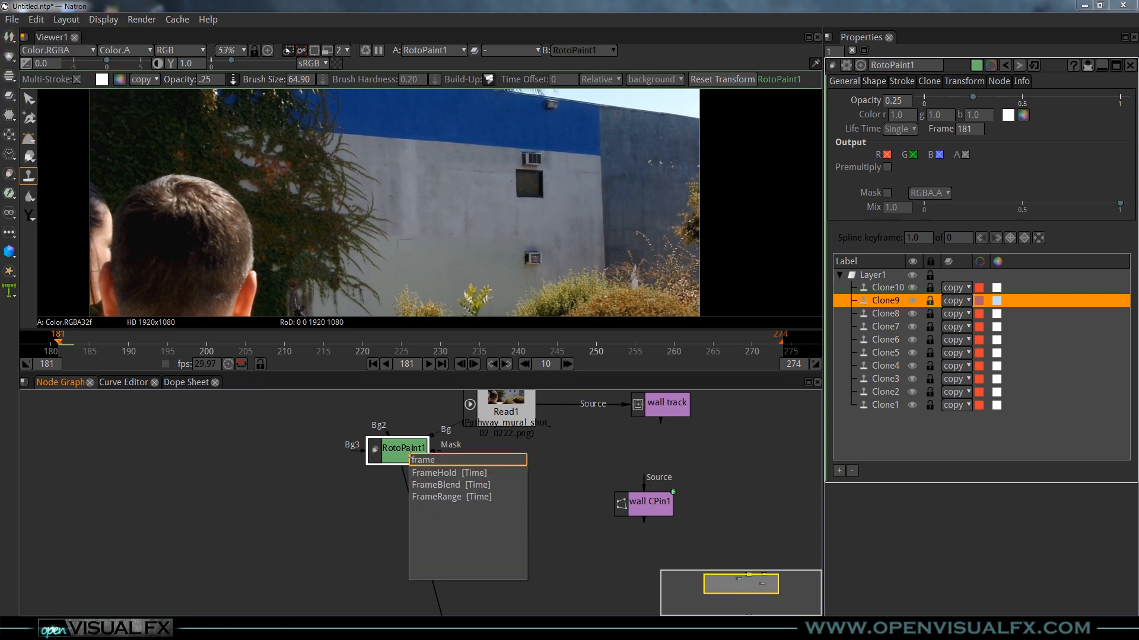
key(Down)
key(Return)
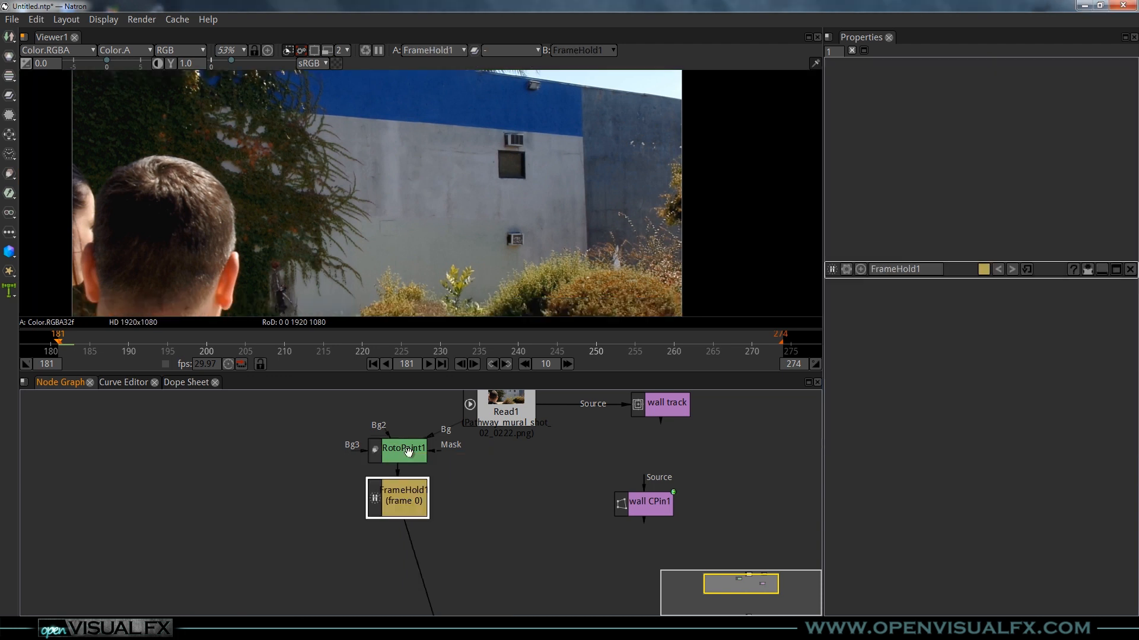
Step: Set the FrameHold node's first frame to 181
drag(413, 491, 413, 501)
click(904, 101)
text(181)
key(Return)
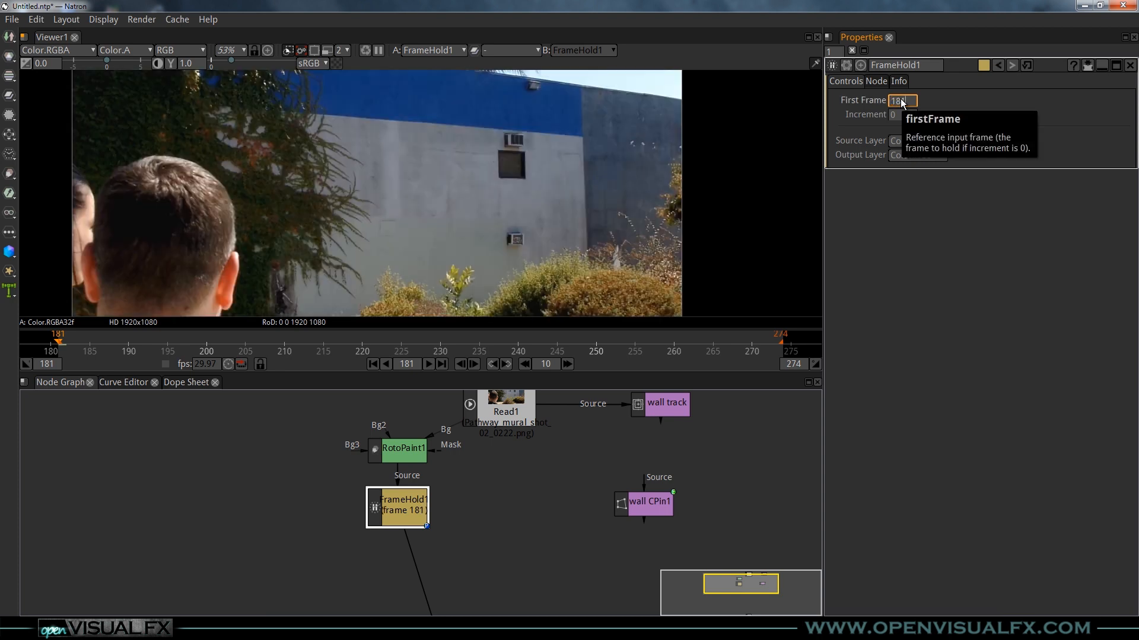
click(257, 494)
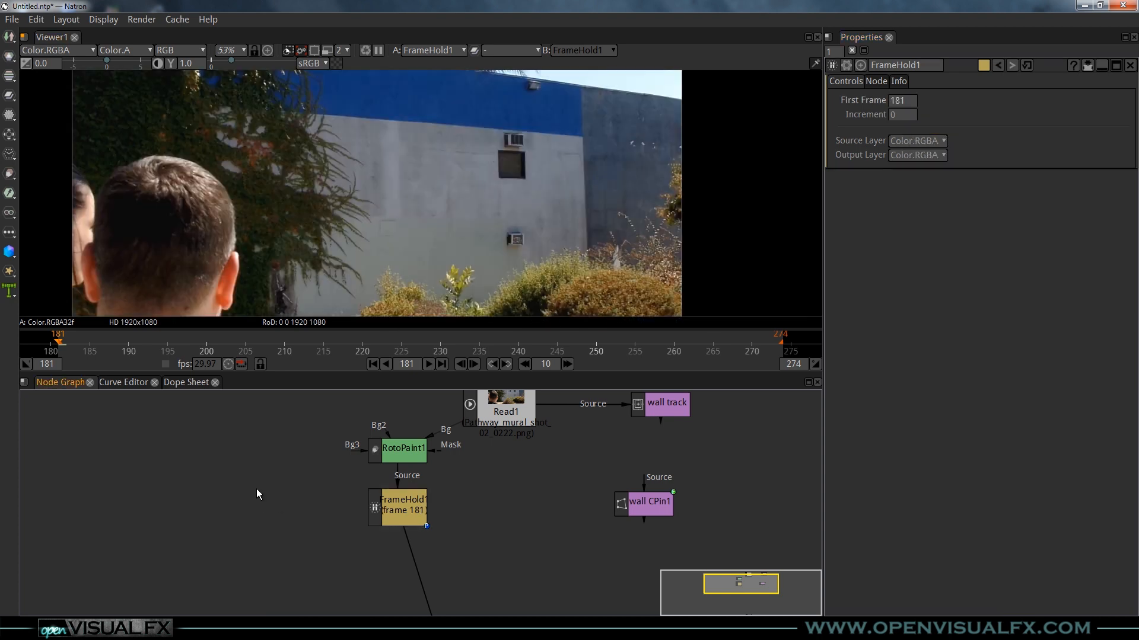
Step: Play the shot and step back through frames to check the held, painted frame
key(l)
key(Left)
key(Left)
key(Left)
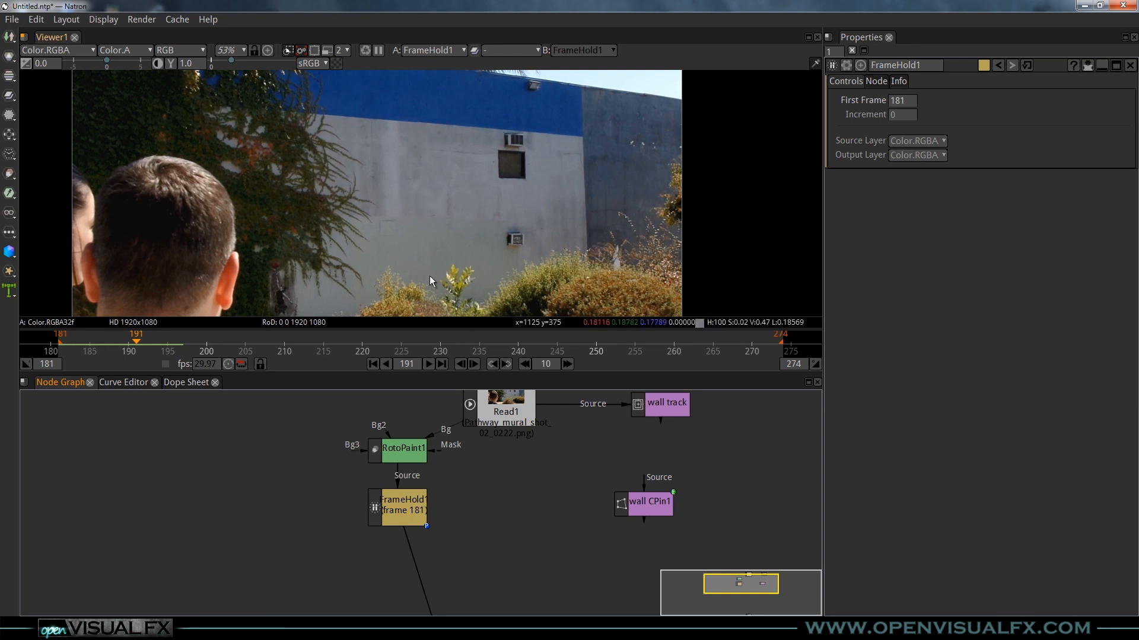
Step: Return to frame 181 and insert the wall CPin1 node into the connection directly after FrameHold1
click(373, 364)
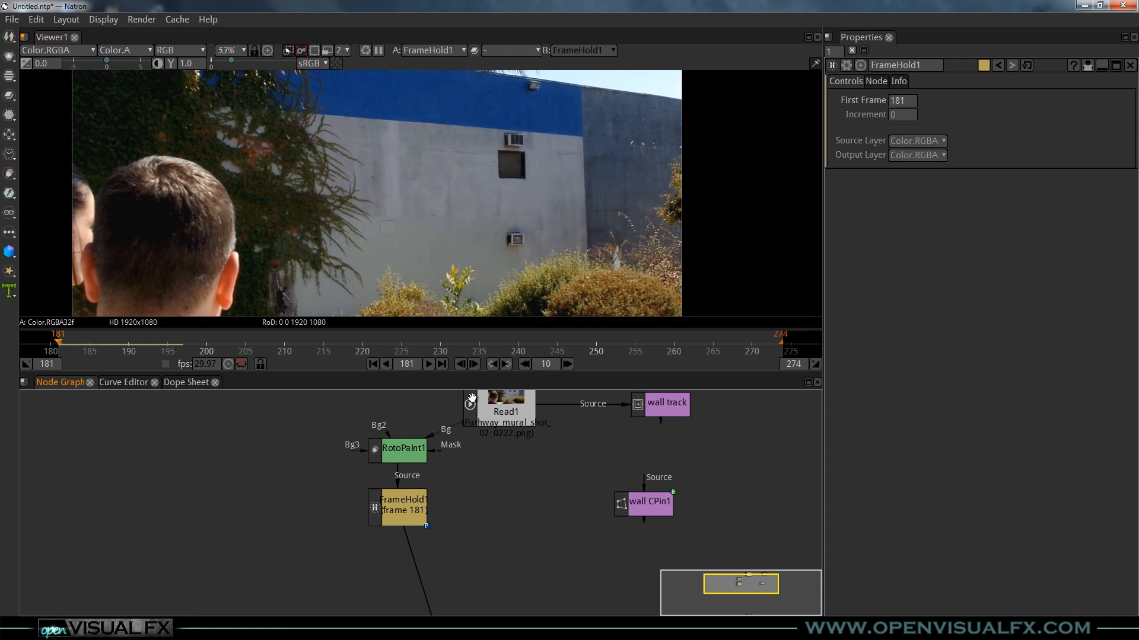
scroll(546, 465, down, 1)
drag(543, 552, 534, 515)
click(628, 462)
drag(627, 459, 524, 514)
scroll(523, 513, down, 2)
drag(467, 479, 504, 503)
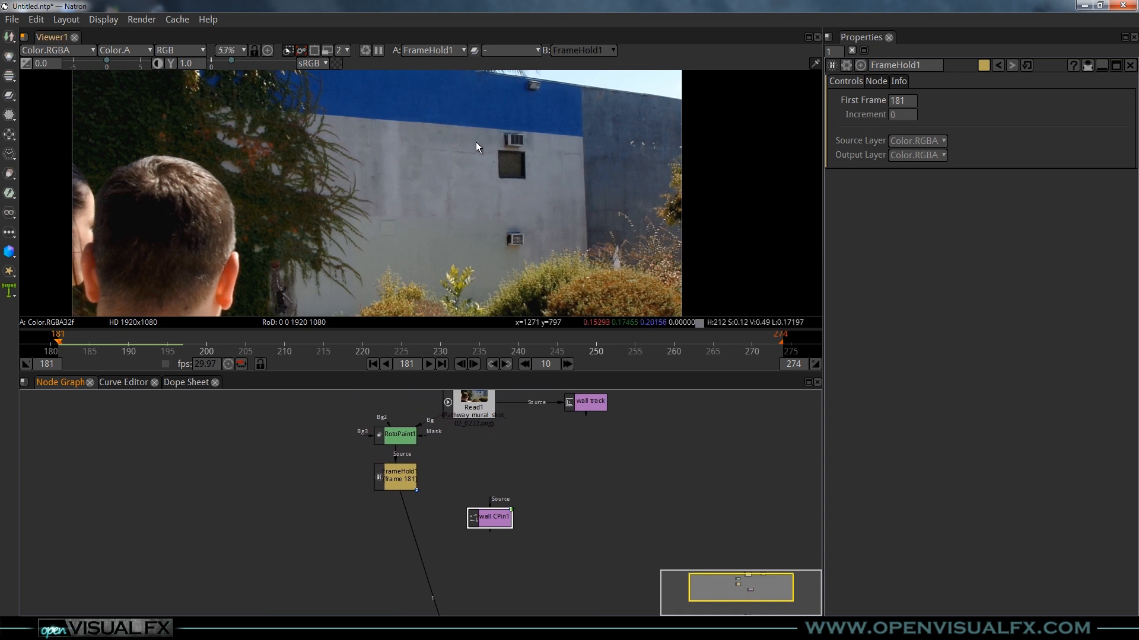
drag(496, 516, 396, 479)
scroll(423, 506, up, 3)
drag(443, 545, 396, 544)
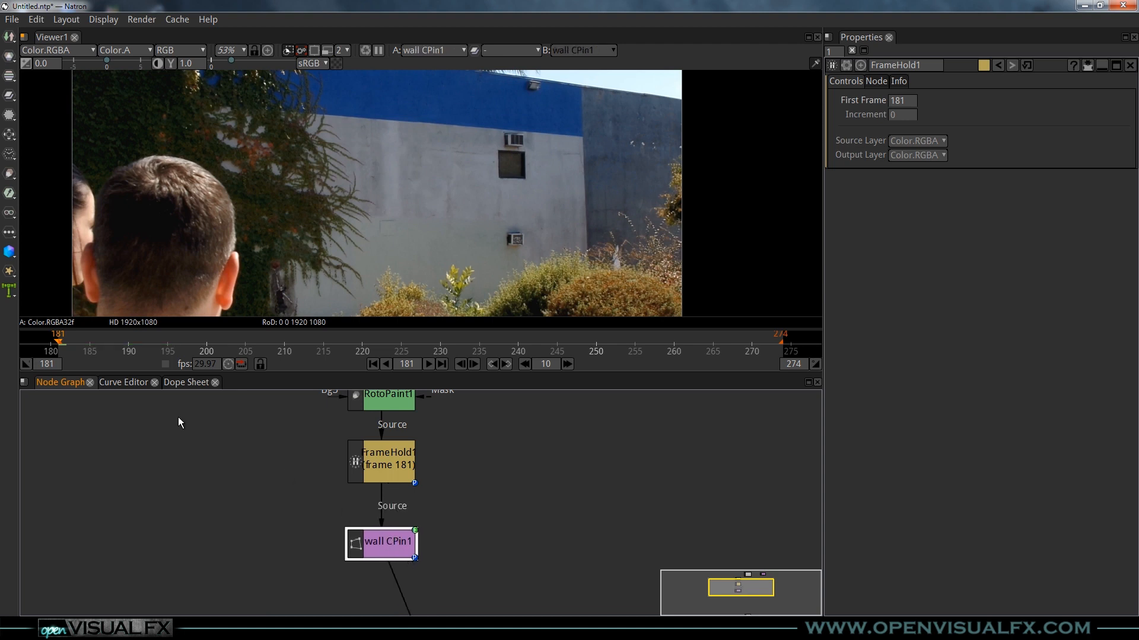
Step: Scrub and step forward through the shot to frame 233 to check the motion of the corner-pinned wall patch
drag(119, 336, 344, 347)
key(Right)
key(Right)
key(Right)
key(Right)
key(Right)
key(Right)
key(Right)
key(Right)
key(Right)
key(Right)
key(Right)
key(Right)
key(Right)
key(Right)
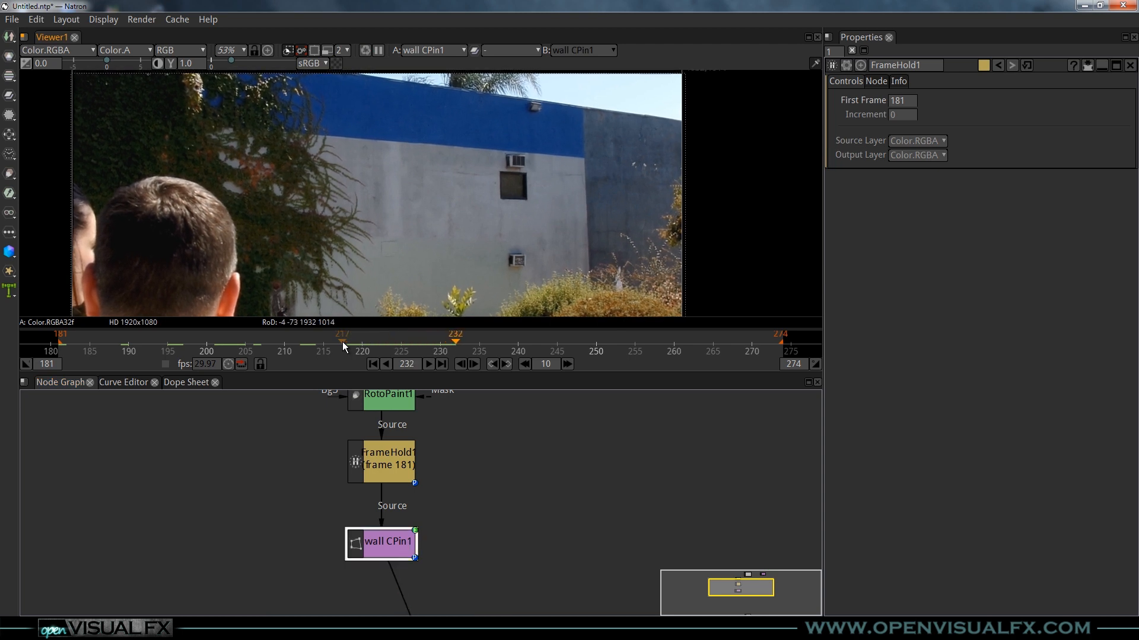
key(Right)
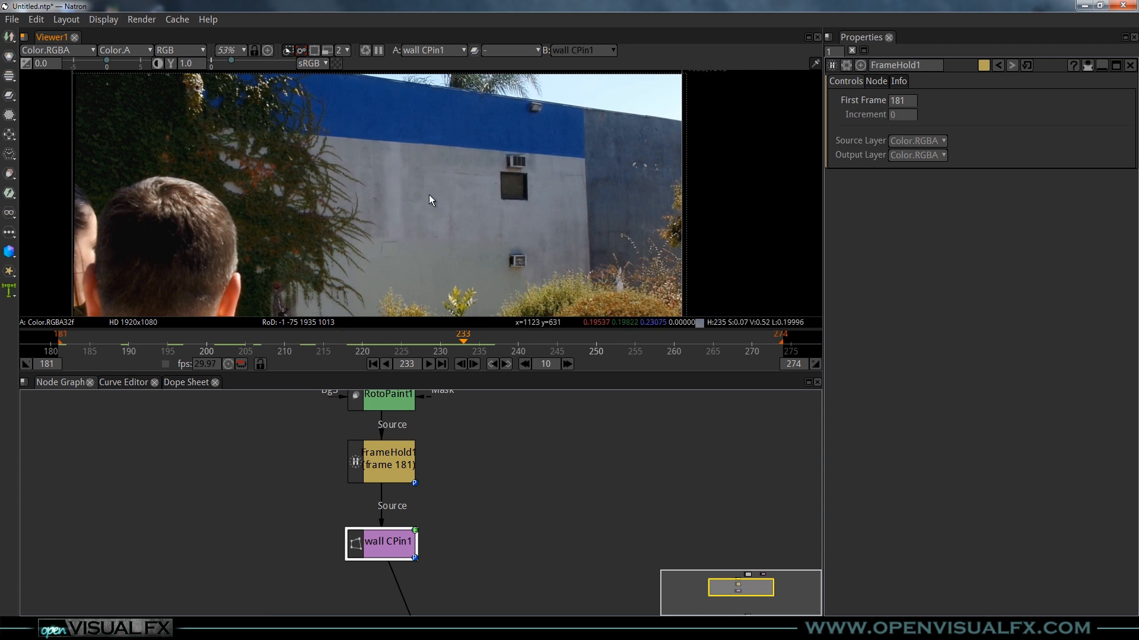
Step: Go back to frame 181 and scrub to frame 191 to examine how the corner pin shifts the entire held image
click(373, 364)
scroll(422, 221, down, 1)
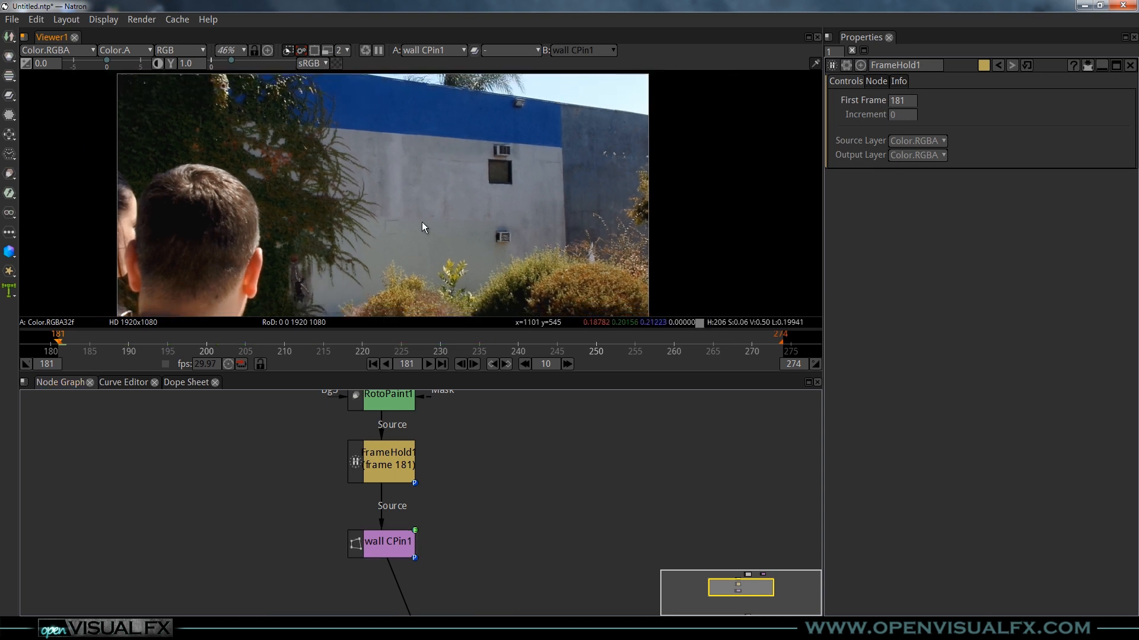
drag(428, 229, 444, 193)
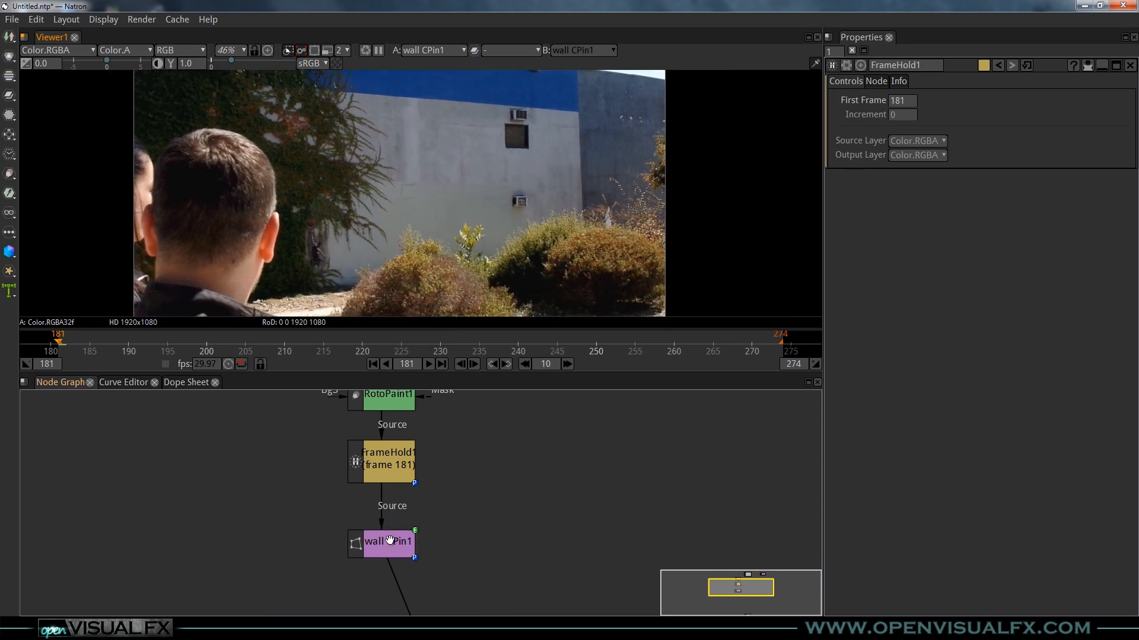
drag(389, 541, 392, 574)
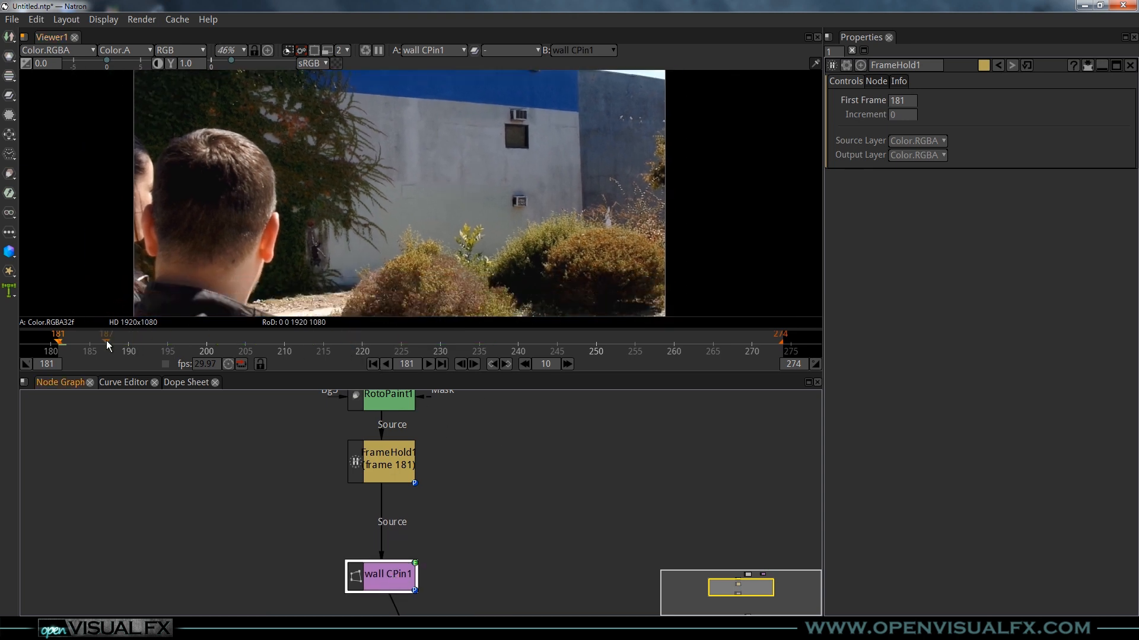
drag(107, 343, 137, 345)
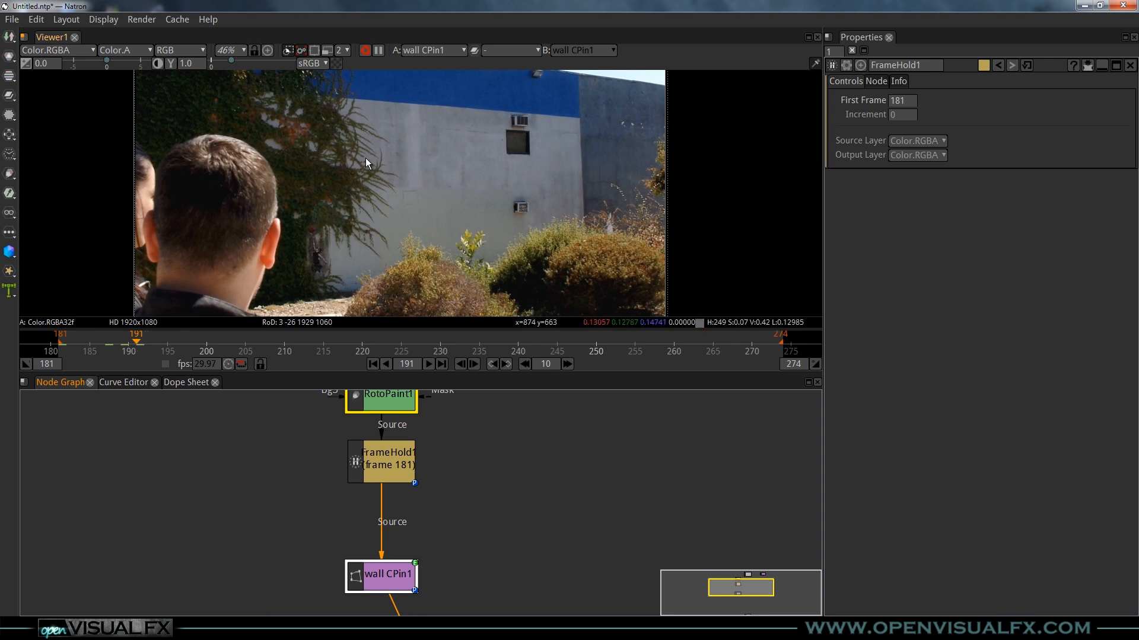
scroll(244, 197, down, 3)
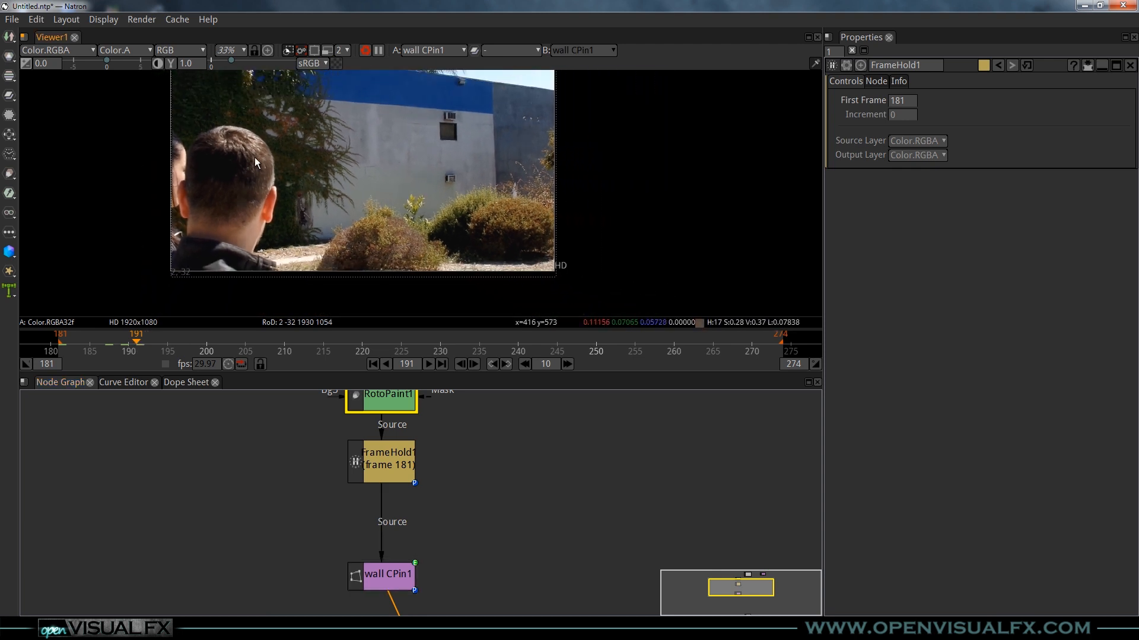
drag(254, 157, 282, 201)
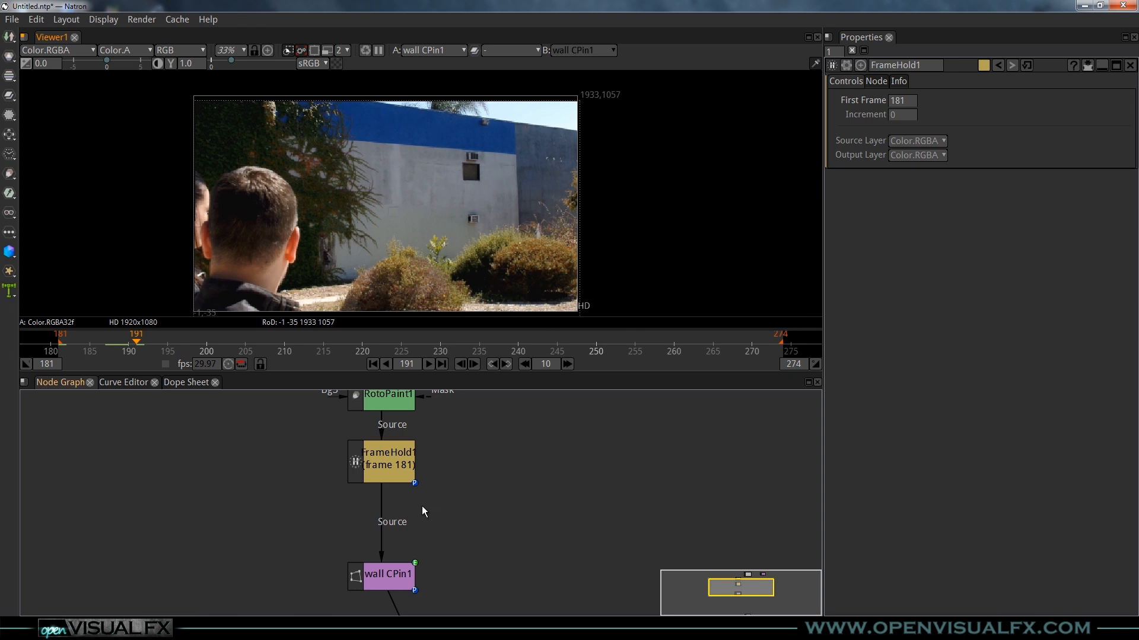
Step: View the Read1 footage and examine the wall, windows and air conditioners closely on several frames
scroll(462, 483, down, 1)
drag(484, 467, 436, 507)
click(461, 391)
key(1)
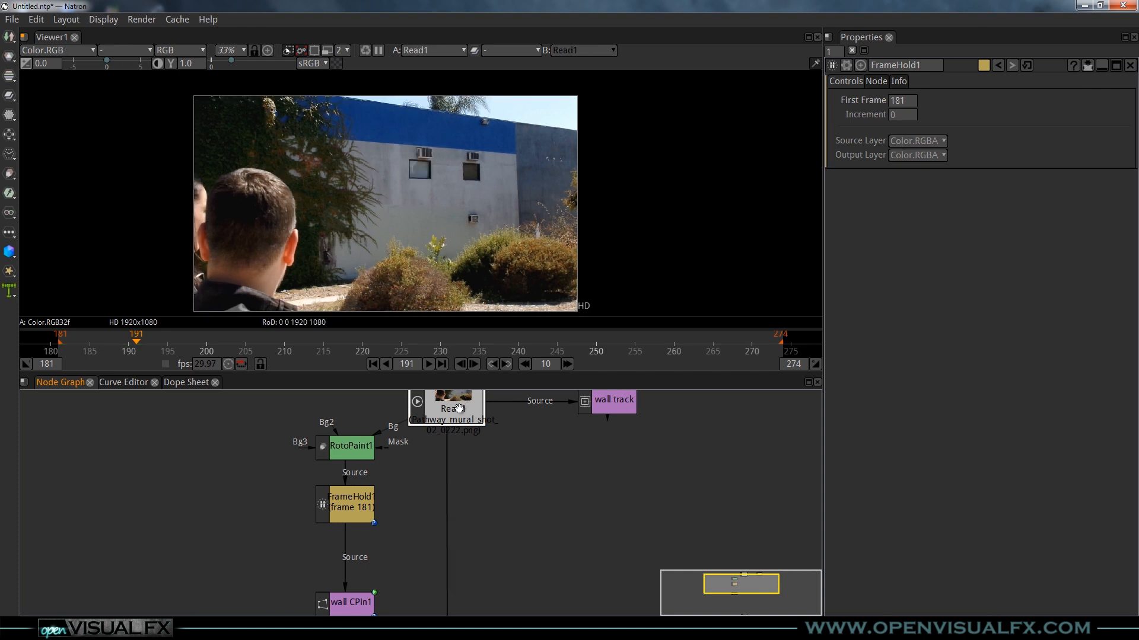
drag(193, 347, 525, 342)
scroll(549, 223, up, 10)
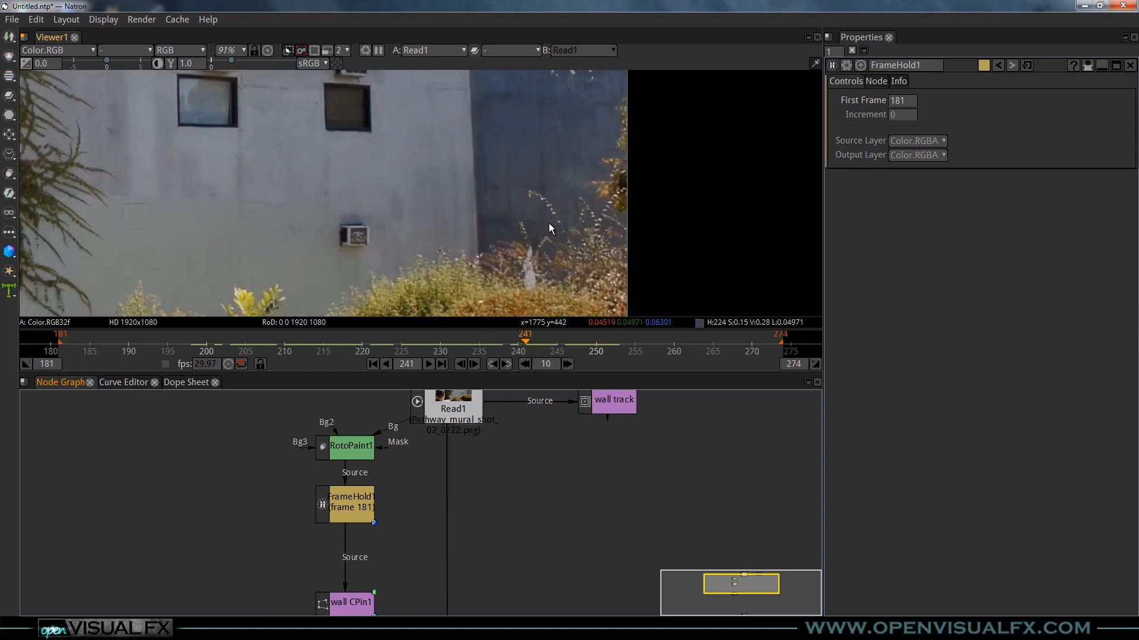
drag(536, 292, 515, 206)
drag(493, 338, 582, 341)
scroll(458, 228, down, 2)
drag(290, 186, 578, 205)
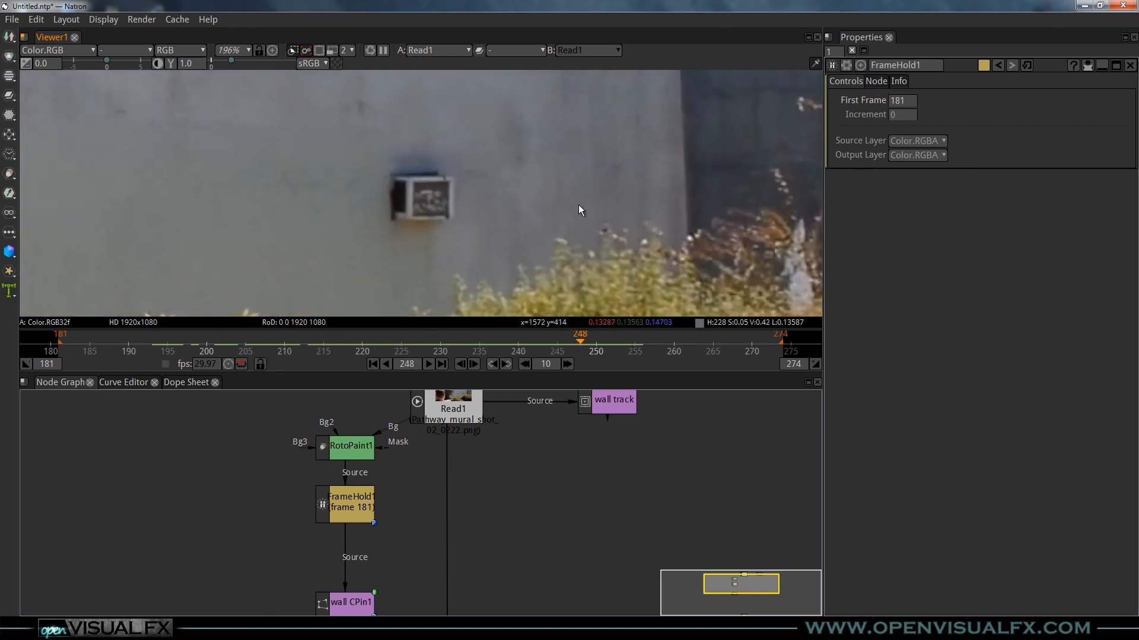
scroll(368, 198, down, 4)
drag(379, 227, 506, 293)
scroll(391, 156, down, 1)
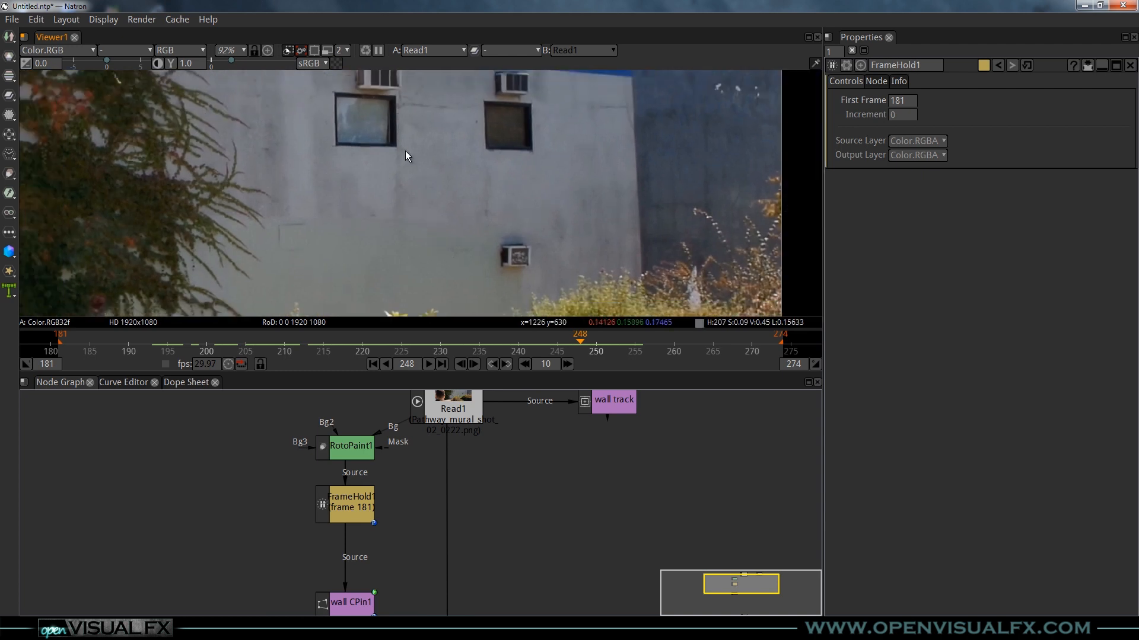
drag(404, 151, 435, 250)
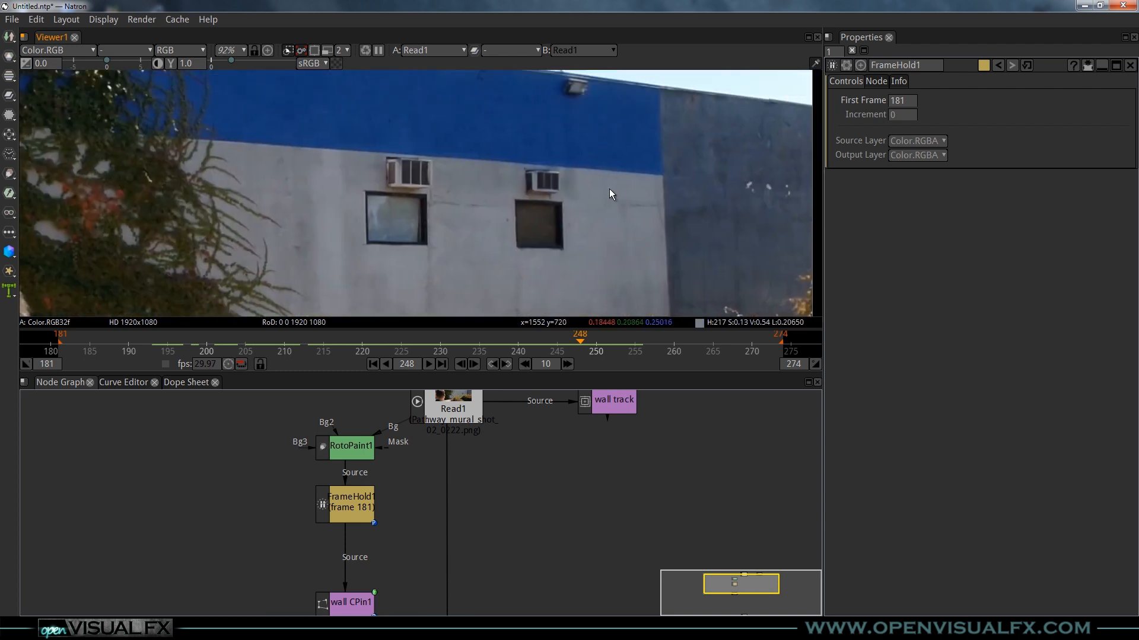
drag(555, 343, 401, 343)
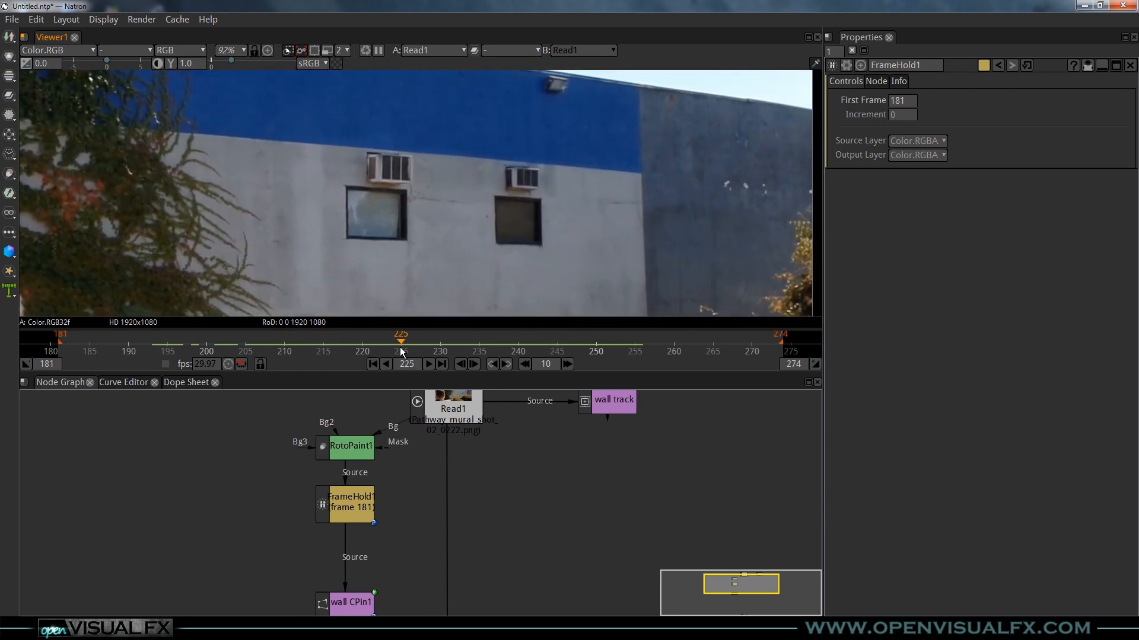
Step: Add an unconnected Roto node beside FrameHold1 in the node graph and go to frame 181
drag(387, 546, 387, 496)
click(347, 464)
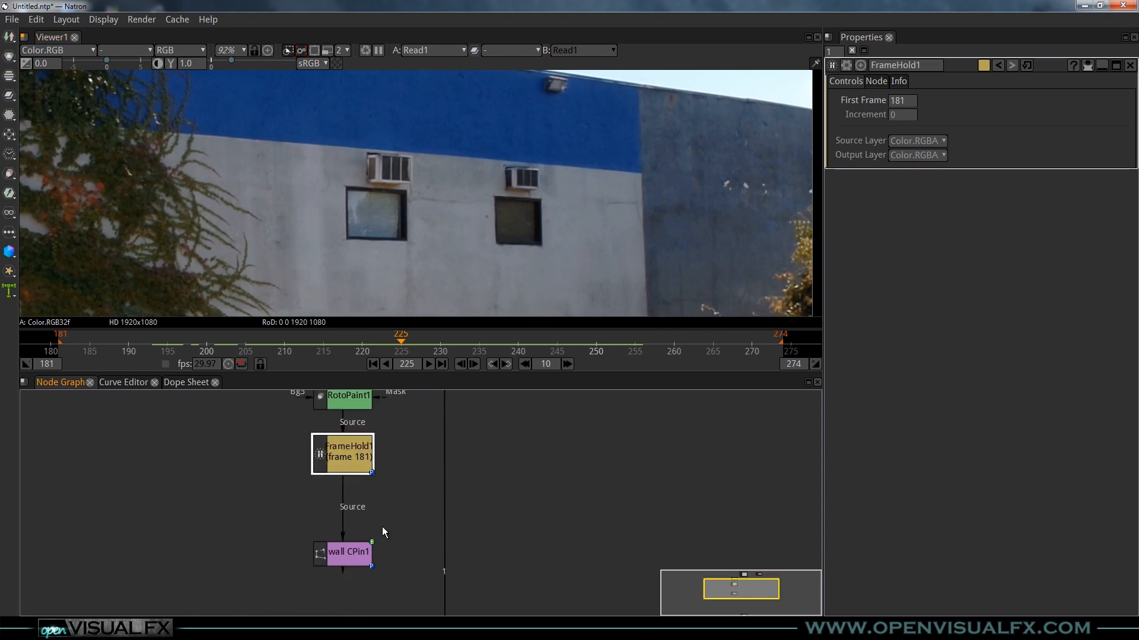
drag(362, 558, 362, 565)
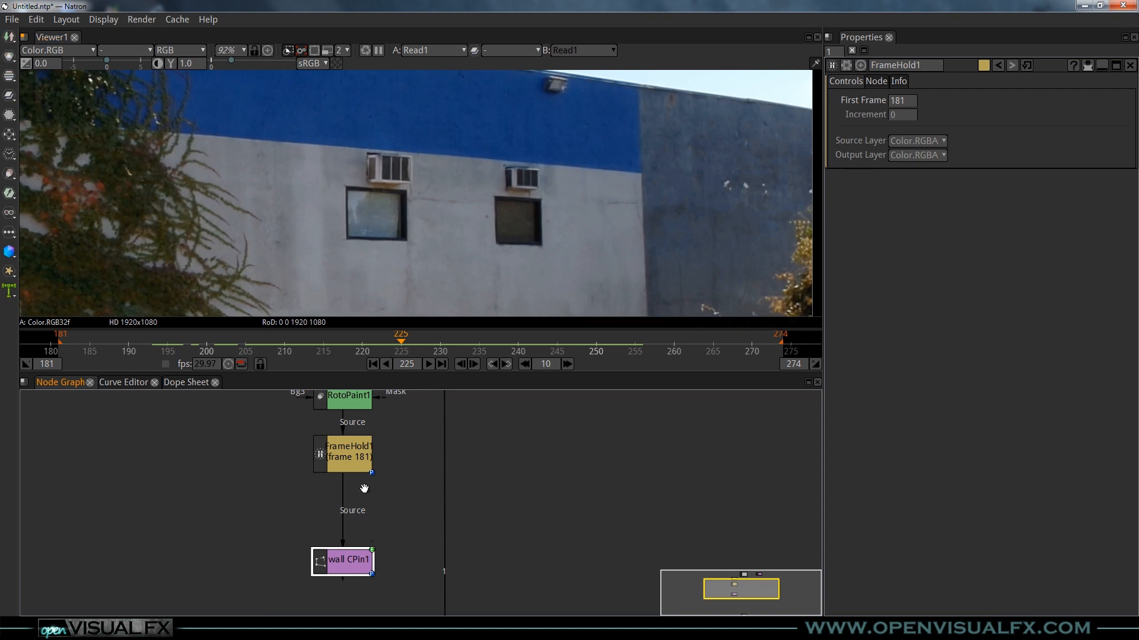
drag(261, 516, 372, 551)
click(335, 484)
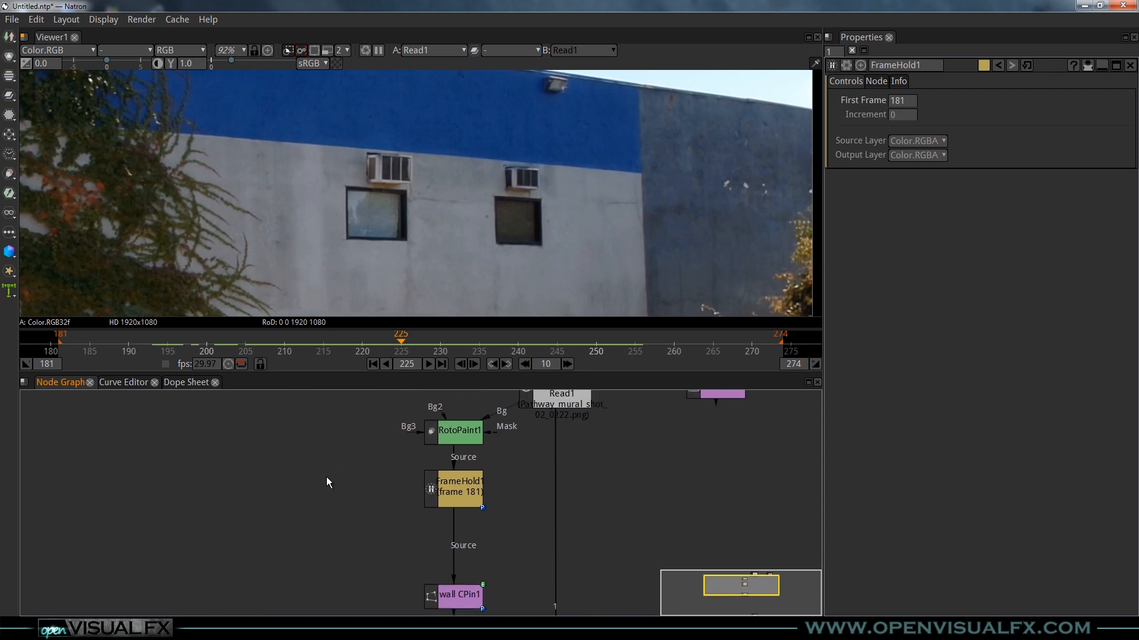
key(o)
drag(364, 488, 332, 482)
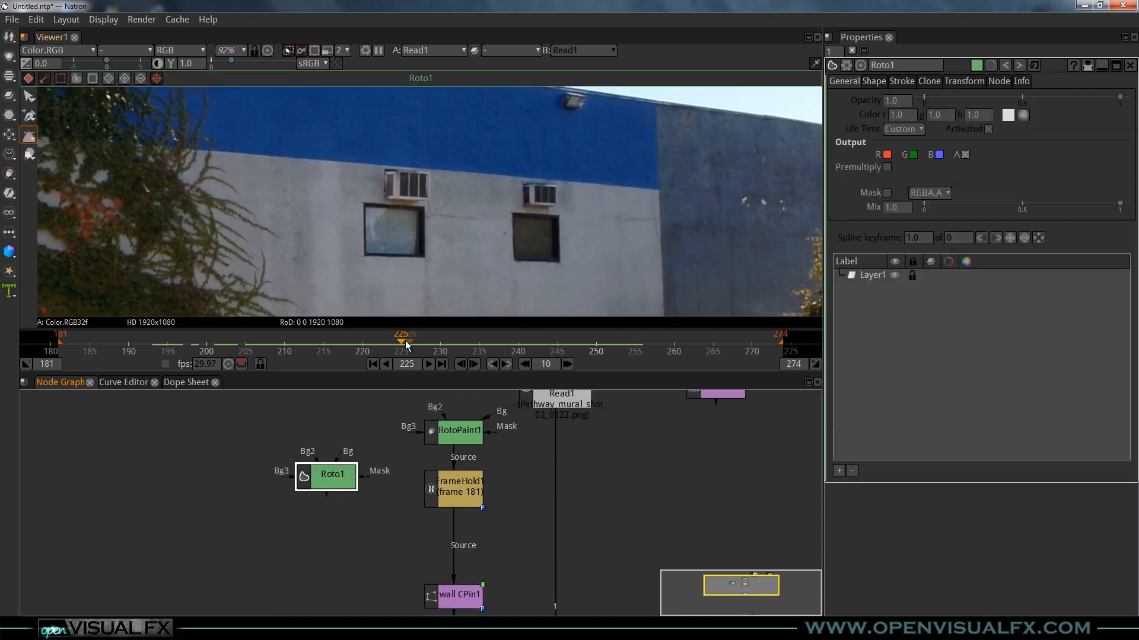
click(373, 364)
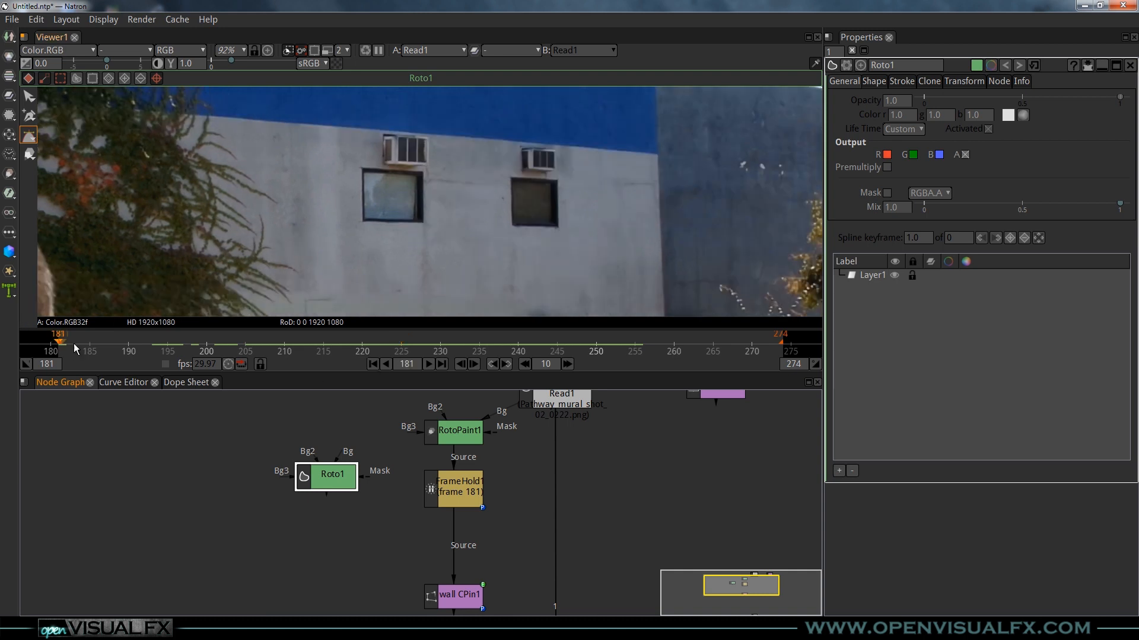
drag(418, 177, 455, 210)
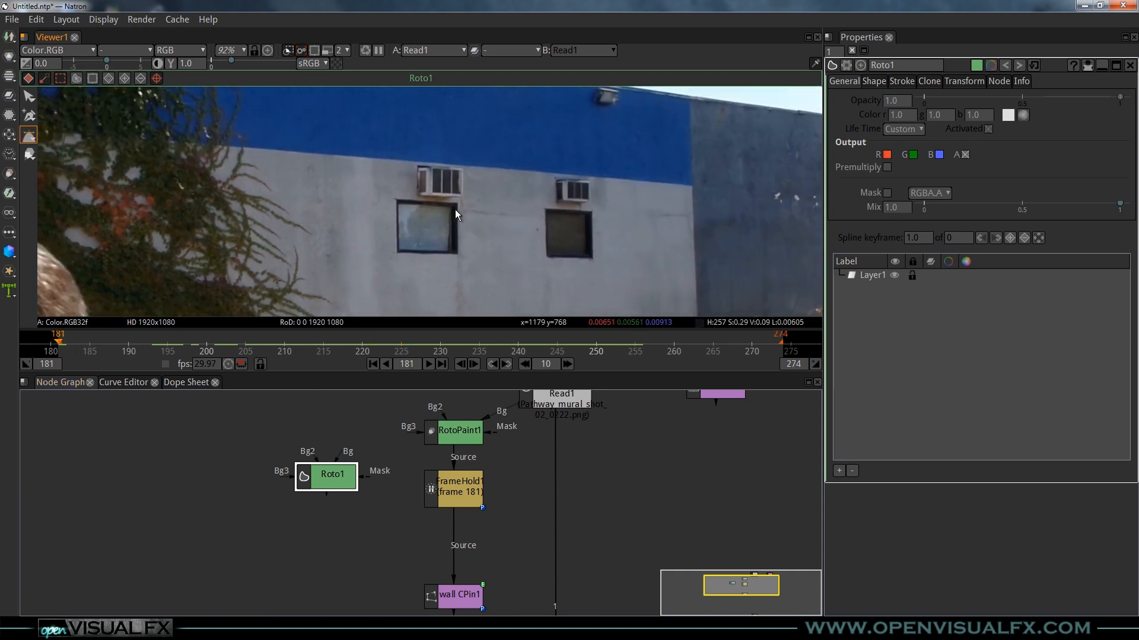
Step: Look through the Roto node's shape, paint, point-editing and selection tools
click(30, 138)
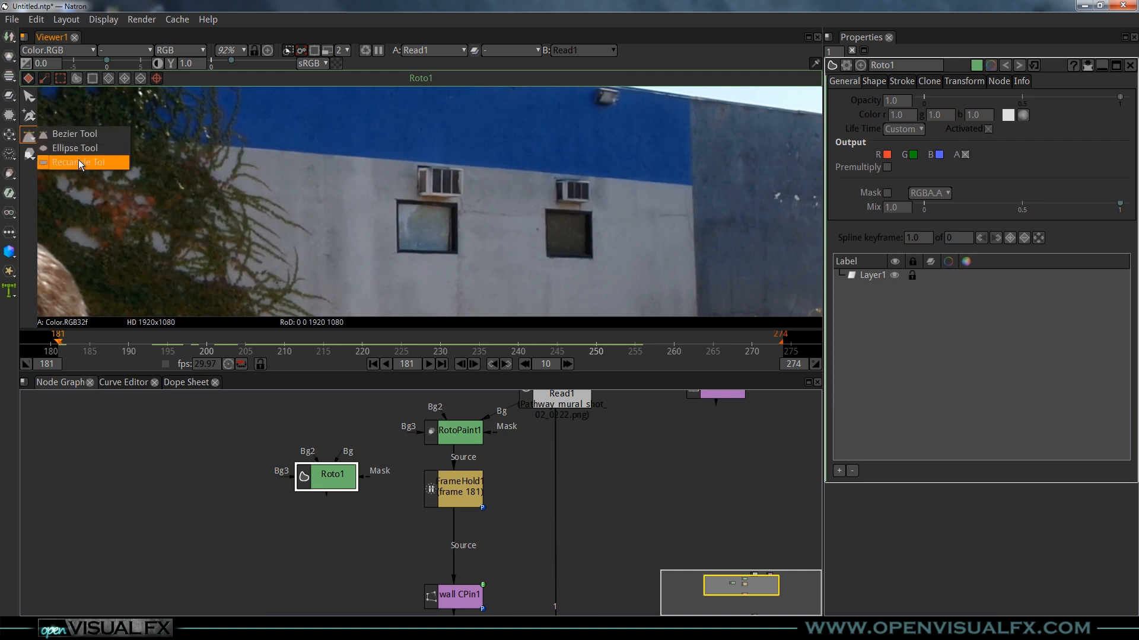
click(31, 138)
click(28, 156)
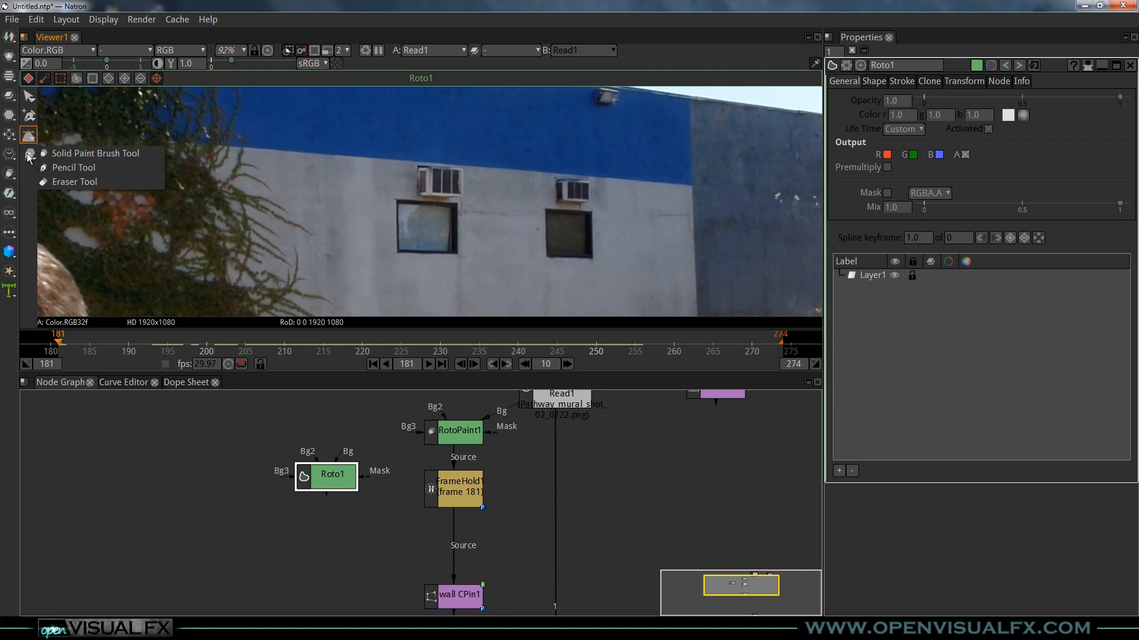
click(29, 137)
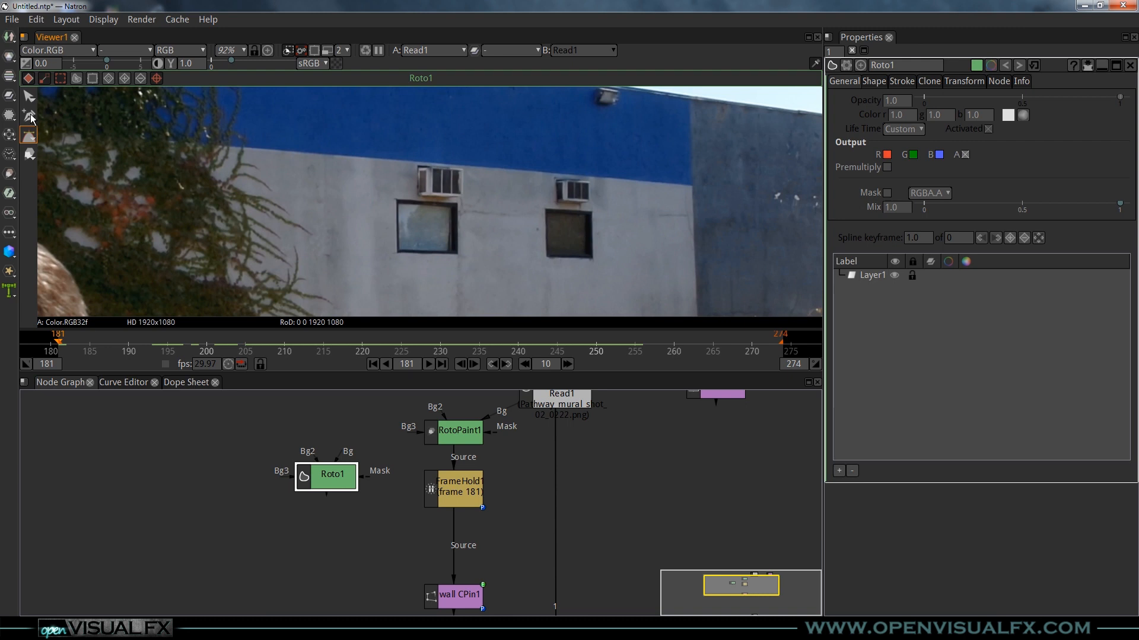
click(29, 116)
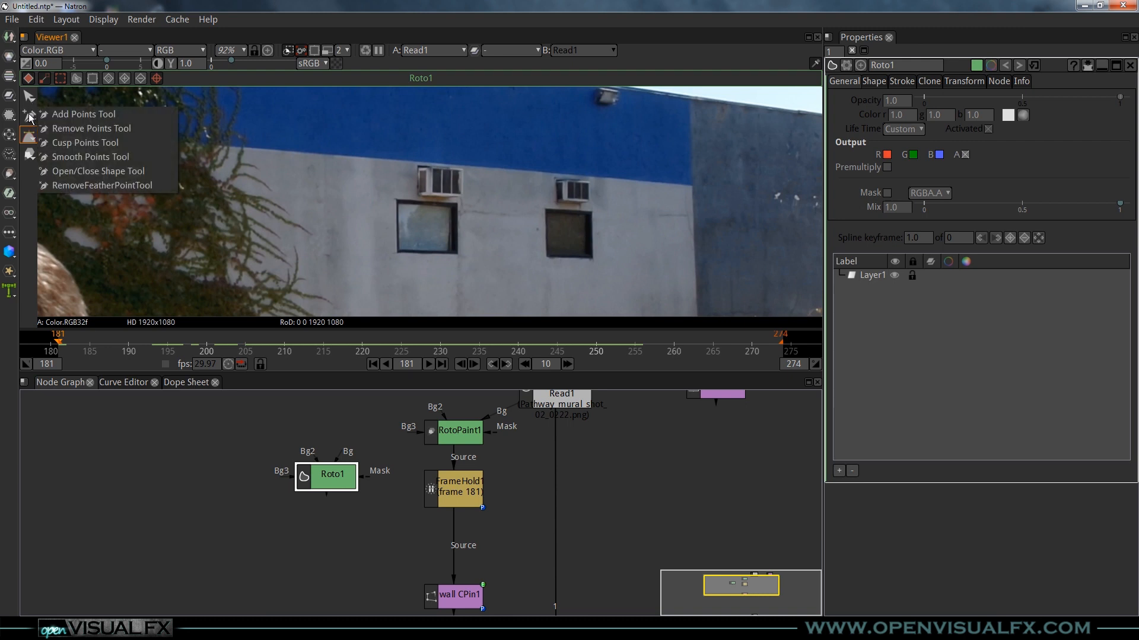
click(28, 96)
click(27, 96)
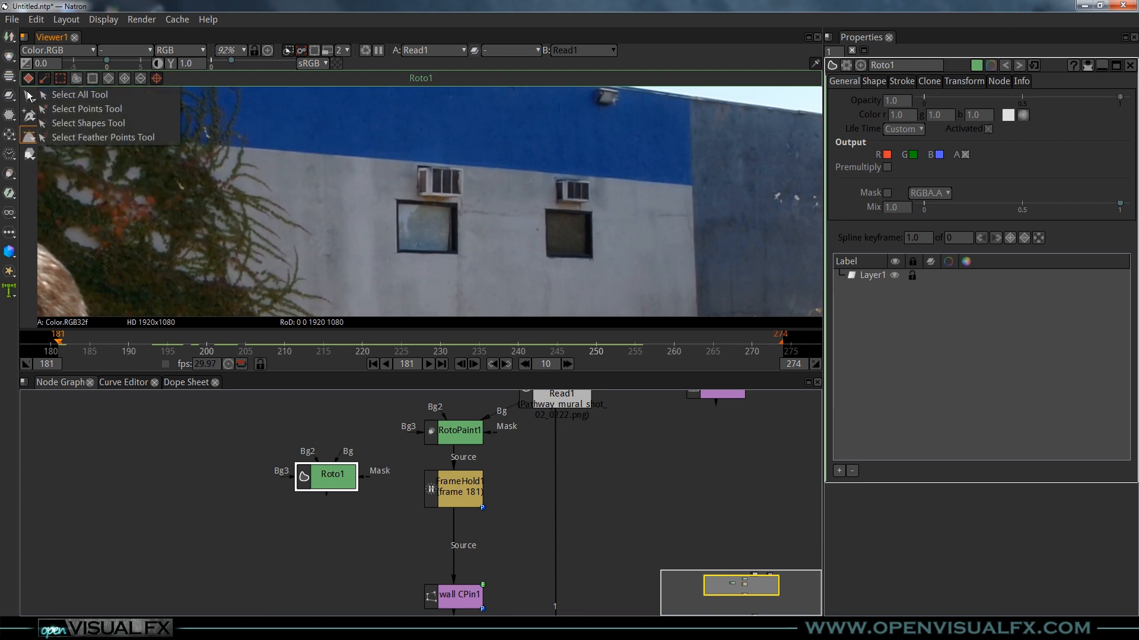
click(31, 140)
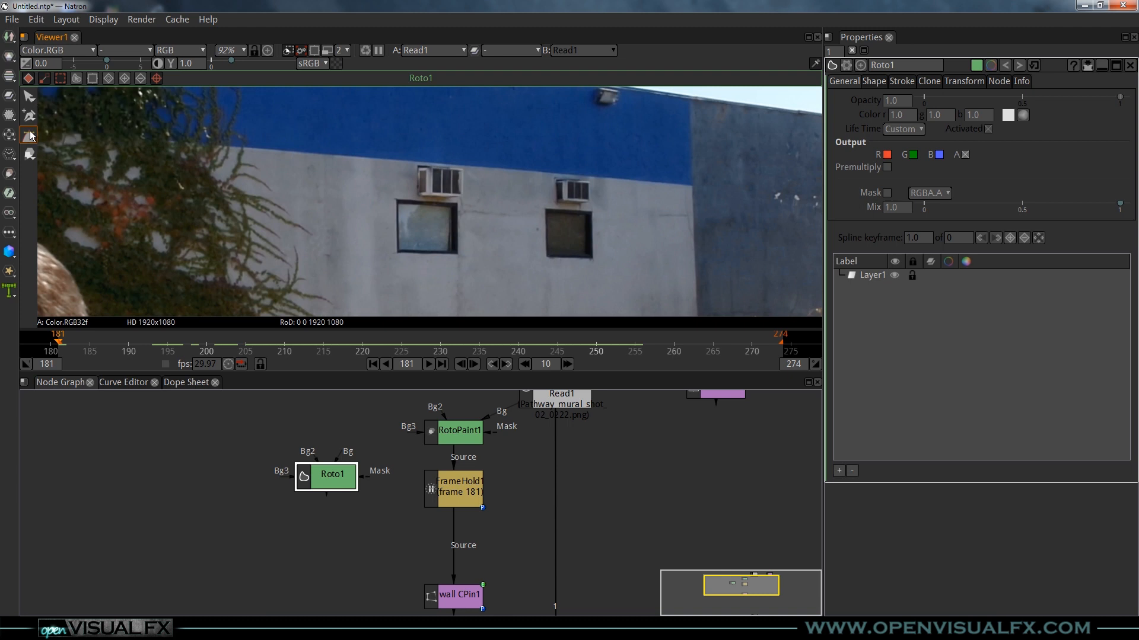
Step: Draw a closed five-point Bezier shape around the window nearest the ivy and the air conditioner above it
scroll(450, 183, up, 1)
mouse_move(434, 223)
mouse_down()
mouse_move(441, 189)
mouse_move(432, 212)
mouse_up()
scroll(440, 188, up, 1)
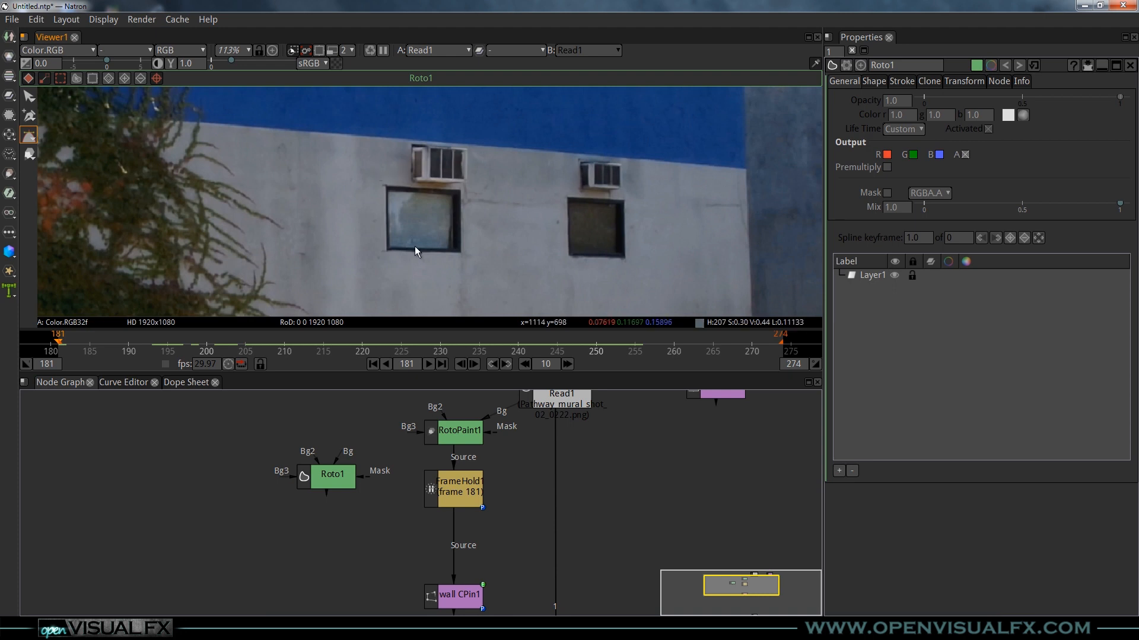
click(399, 132)
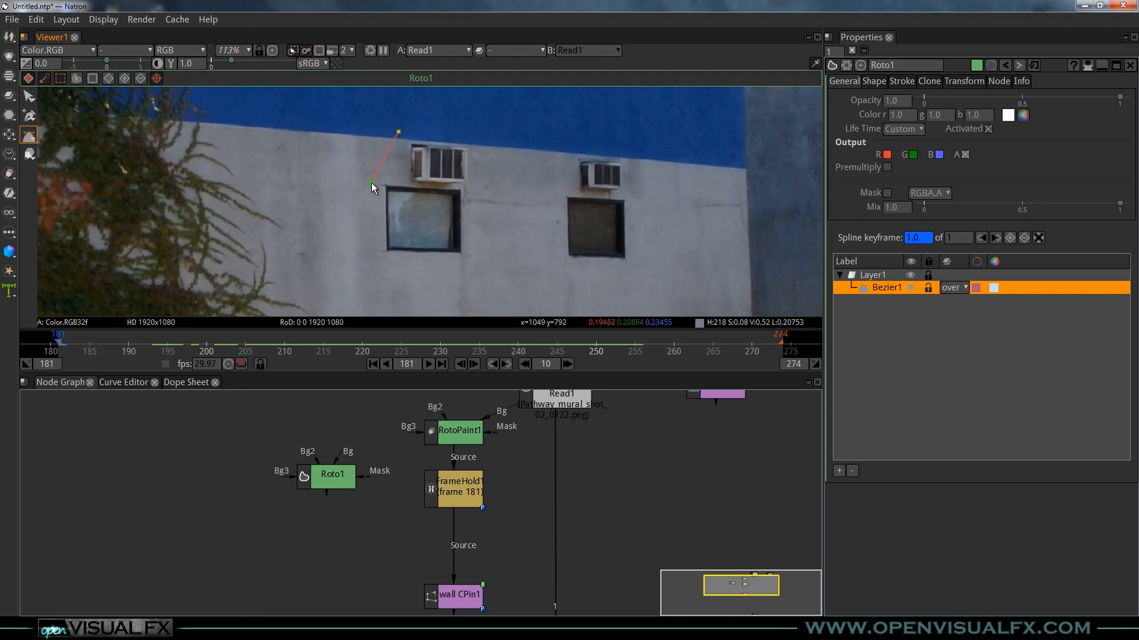
click(366, 261)
click(477, 267)
click(481, 136)
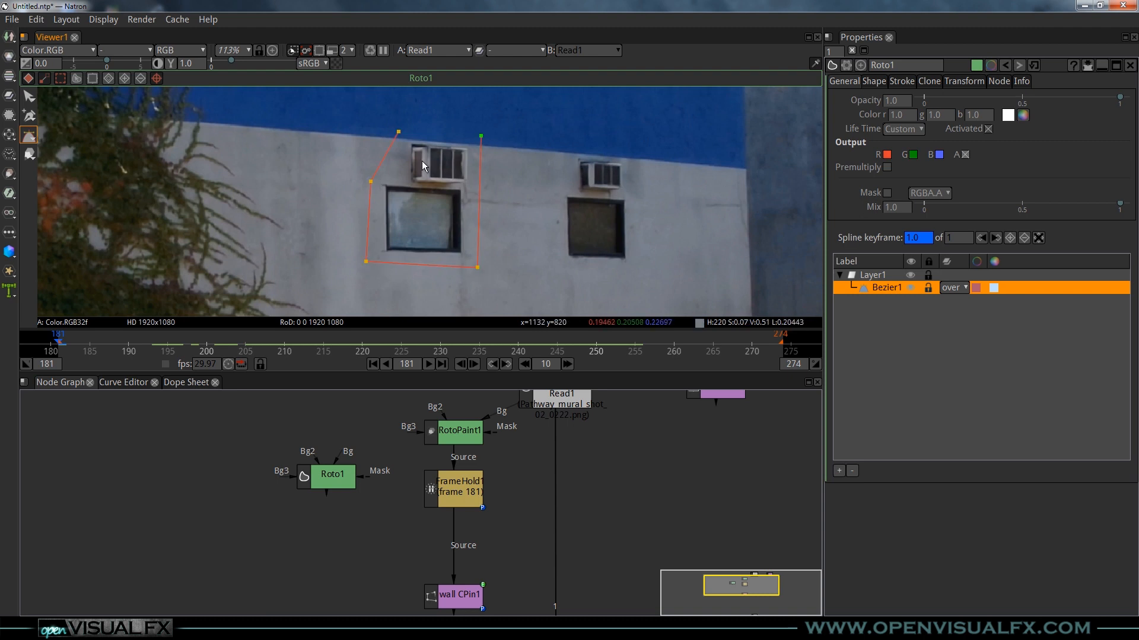
click(399, 132)
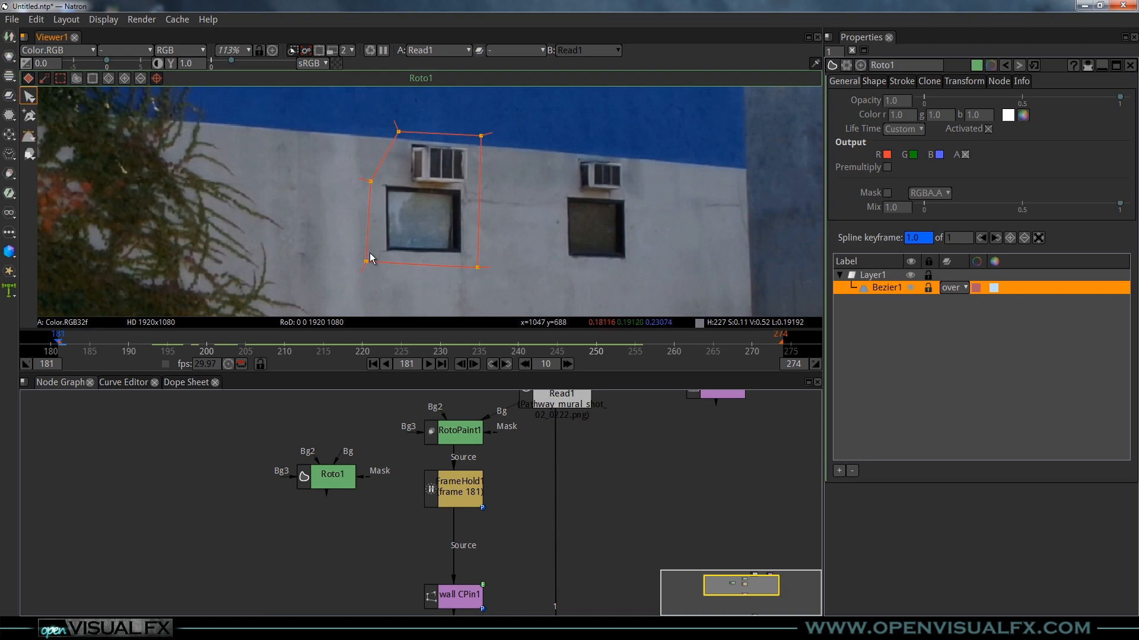
Step: Move the Roto1 node up in the node graph, closer to RotoPaint1
drag(347, 479, 344, 451)
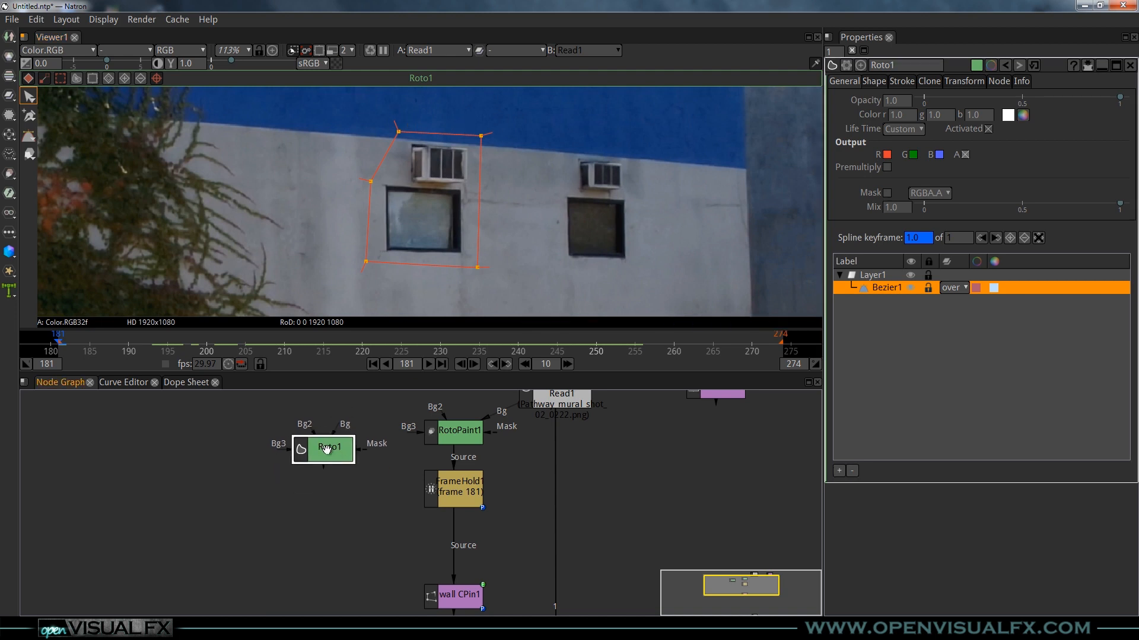
drag(329, 450, 342, 456)
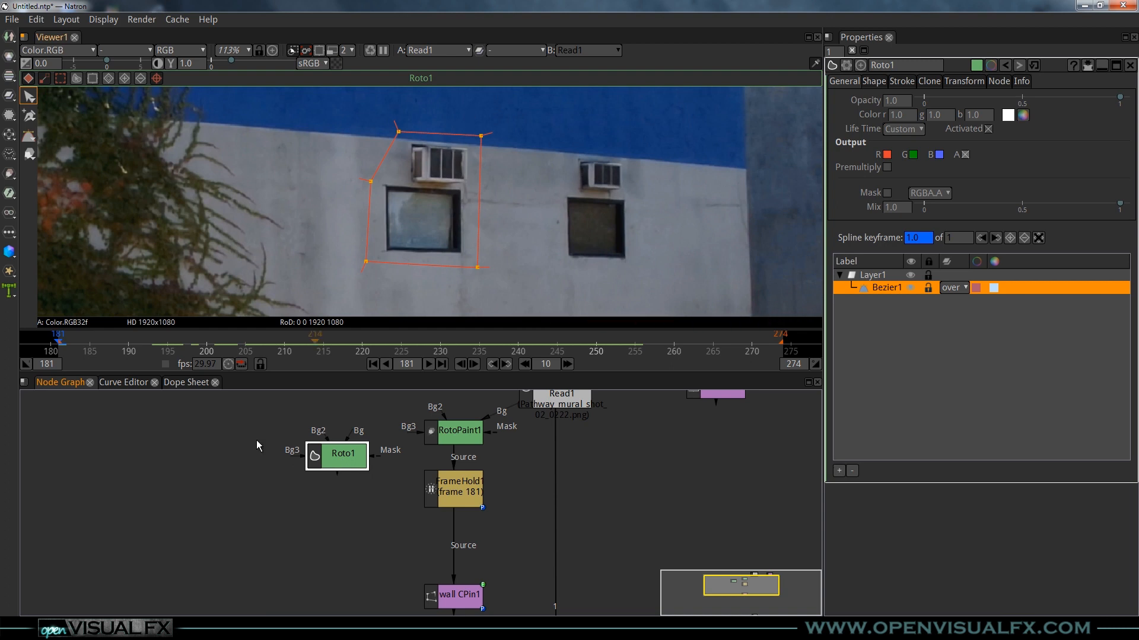
Step: Move Roto1 slightly away from RotoPaint1 and nudge the Bezier's upper-left and lower-left points inward
drag(342, 442, 329, 449)
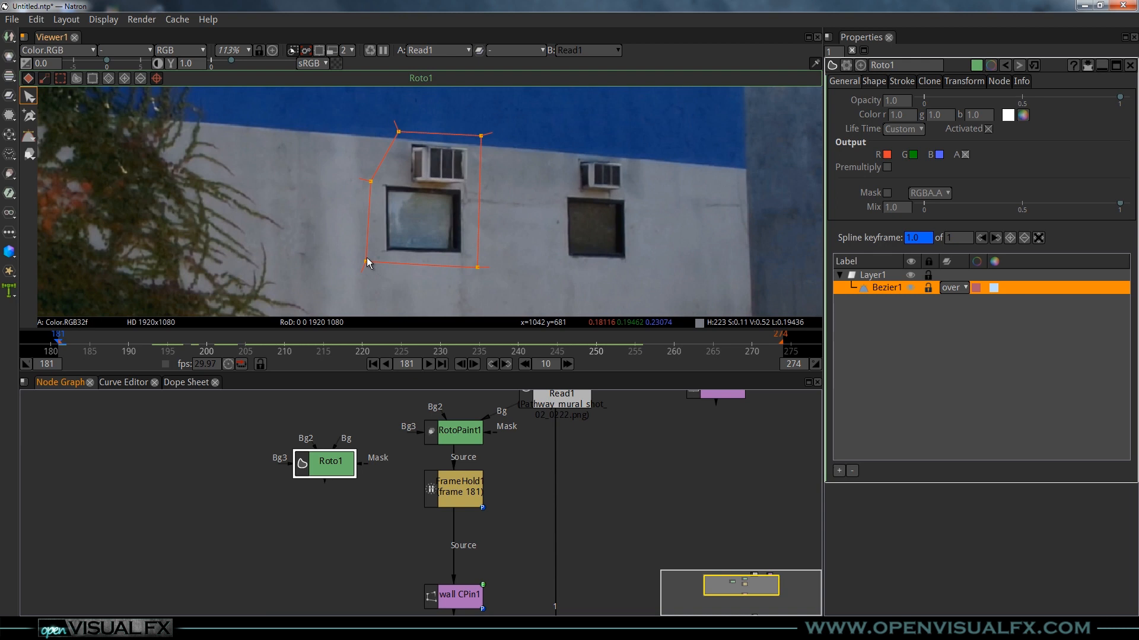
scroll(441, 230, up, 1)
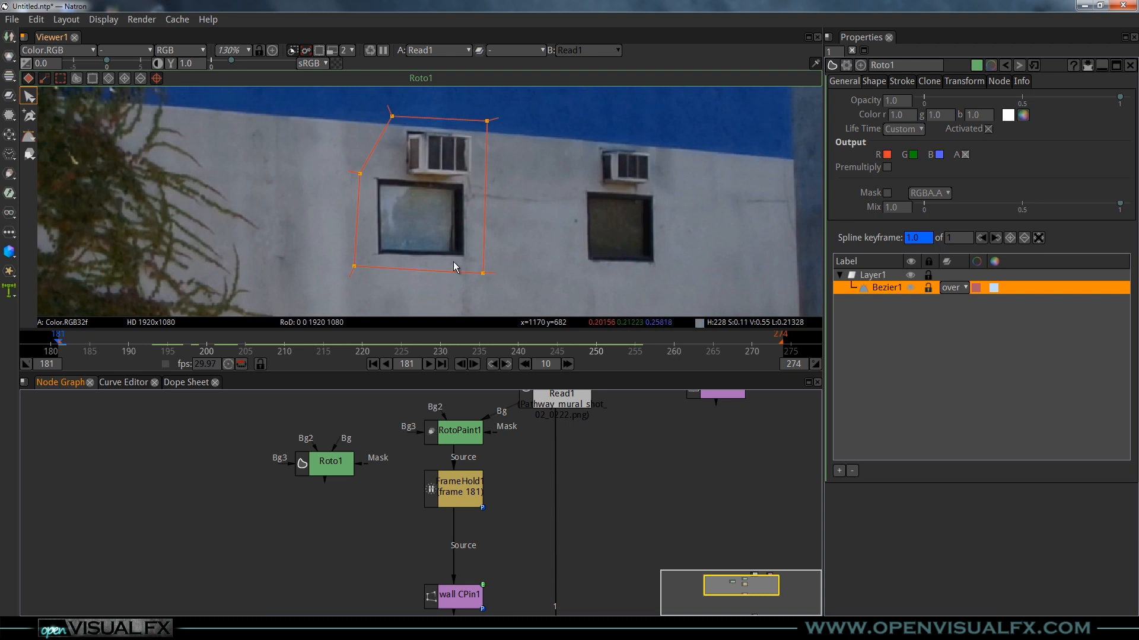
scroll(406, 181, up, 1)
scroll(408, 186, down, 2)
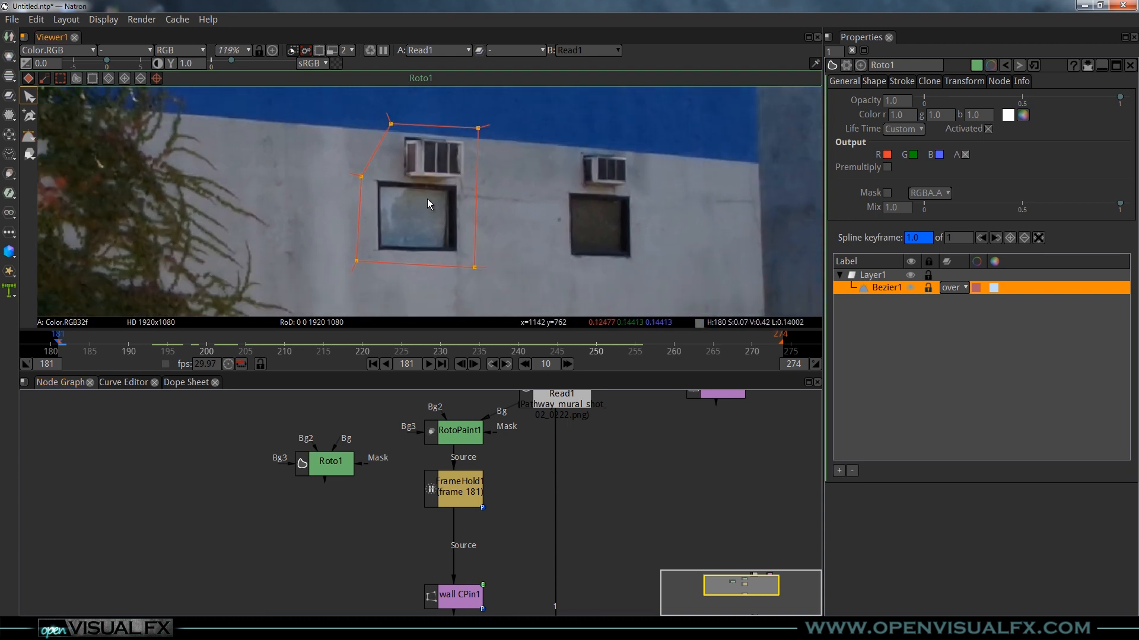
mouse_move(440, 180)
mouse_down()
mouse_move(447, 205)
mouse_move(430, 192)
mouse_up()
click(393, 143)
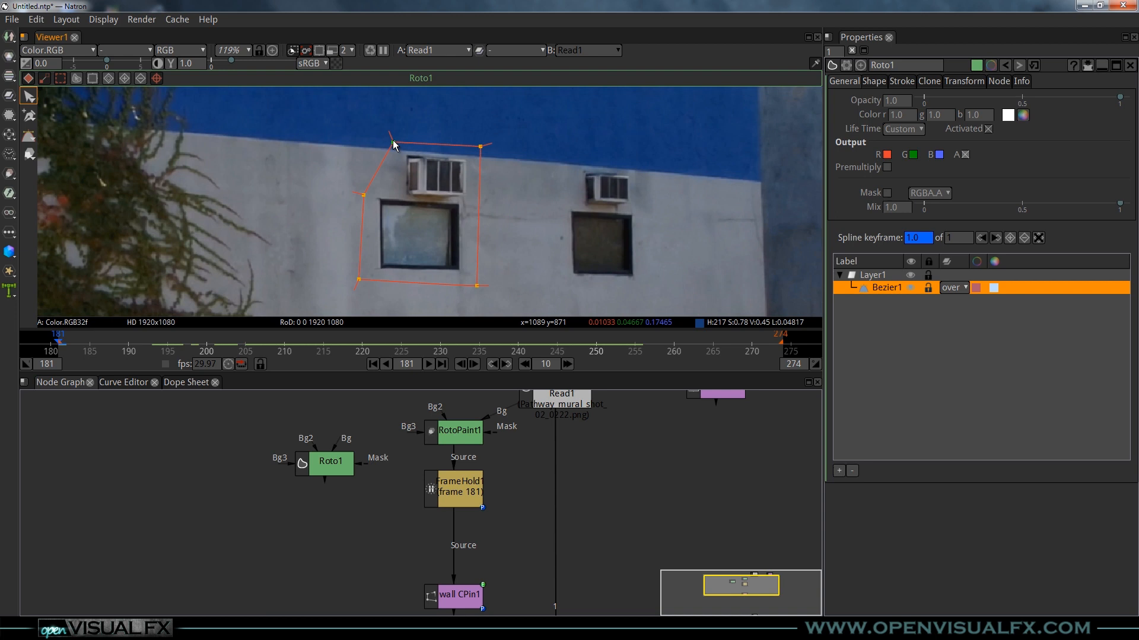
drag(362, 279, 365, 283)
drag(393, 143, 396, 144)
mouse_move(397, 143)
mouse_down()
mouse_move(399, 154)
mouse_move(398, 143)
mouse_up()
Step: Try smoothing the Bezier's upper-left point and lengthening its tangents, and convert it back to a cusp
key(z)
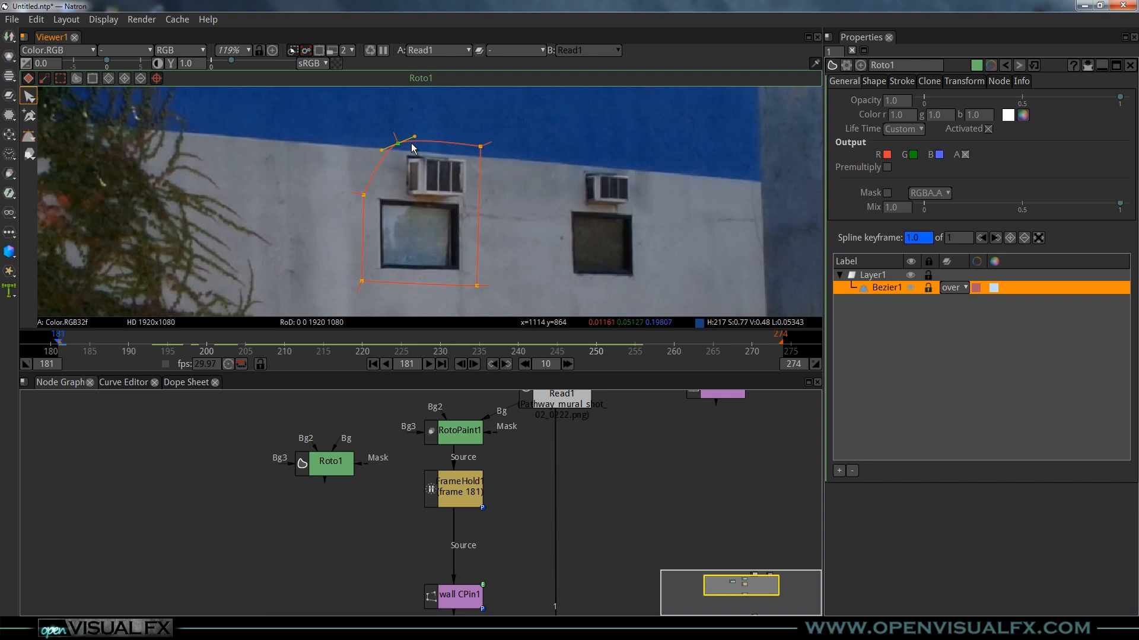
drag(414, 137, 372, 160)
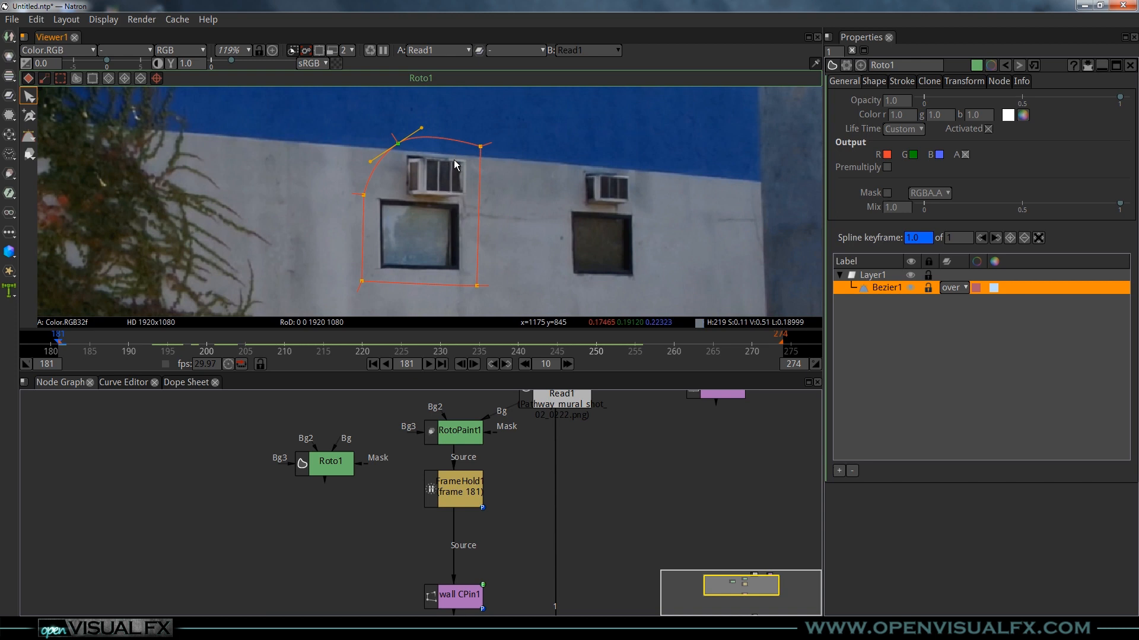
key(shift+z)
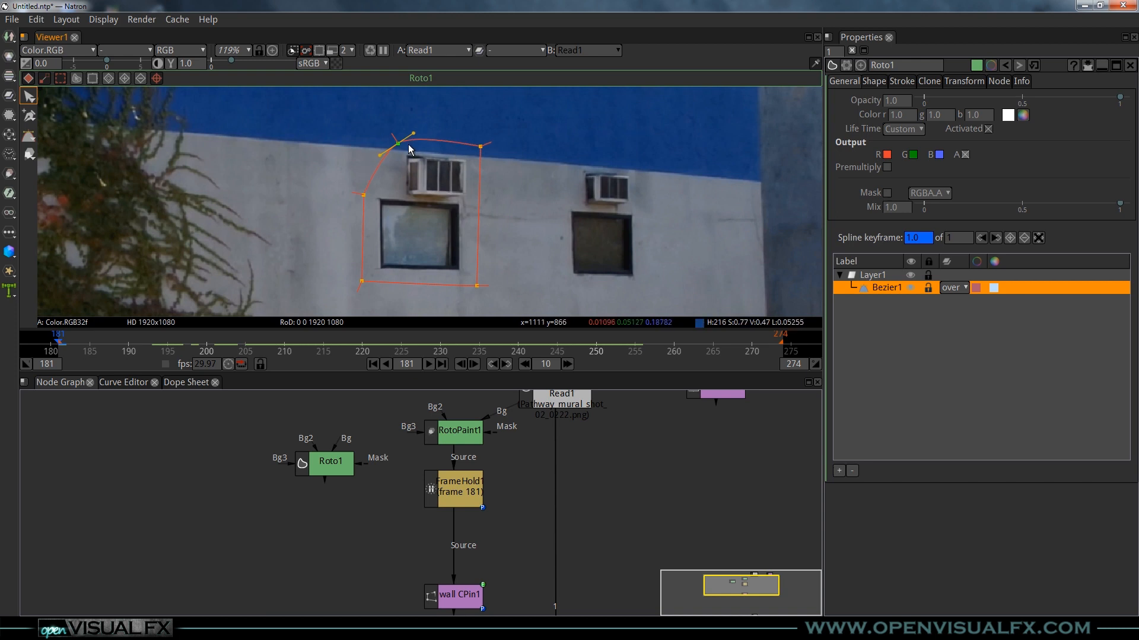
key(shift+z)
key(shift+z)
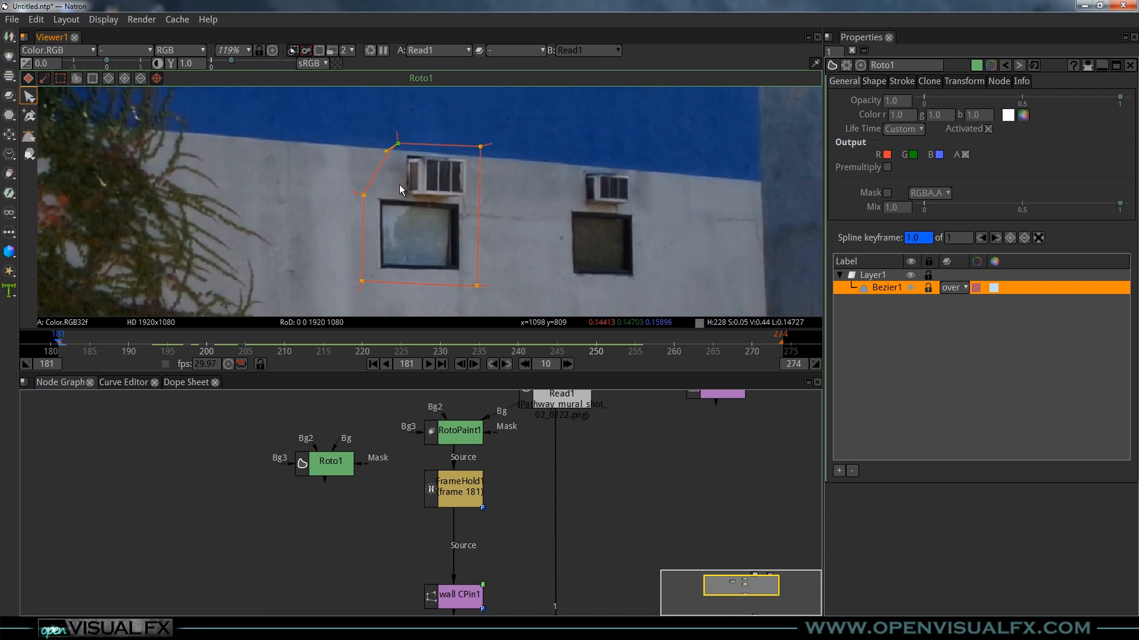
Step: Adjust the Bezier's upper-left point to keep its corner sharp, and select all the shape's points before clearing the selection
drag(398, 145, 410, 144)
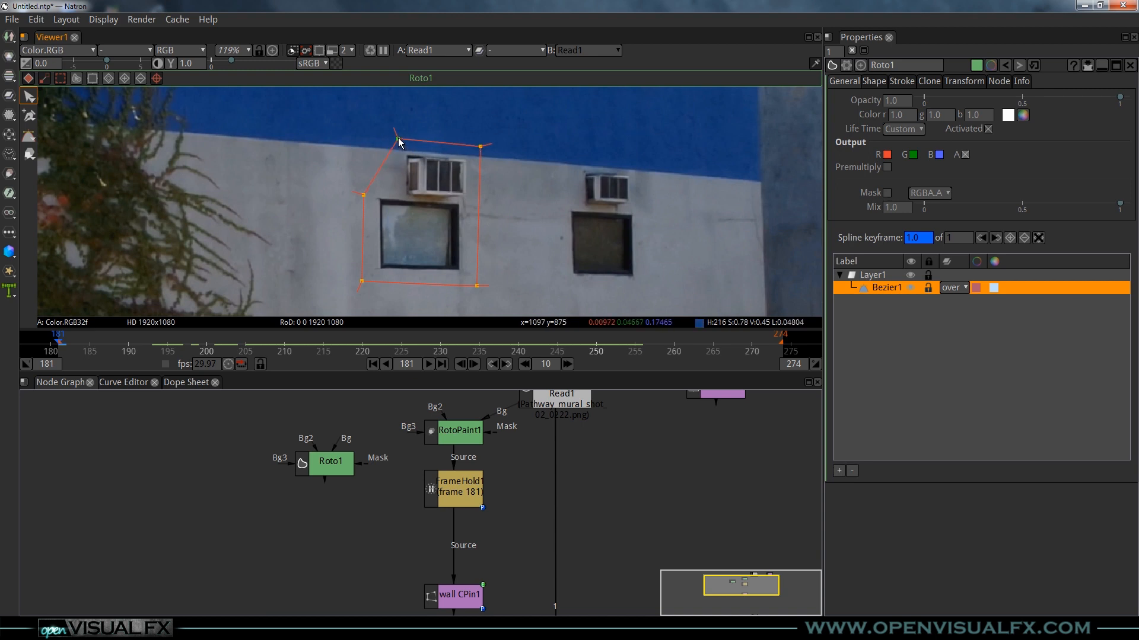
scroll(439, 165, down, 2)
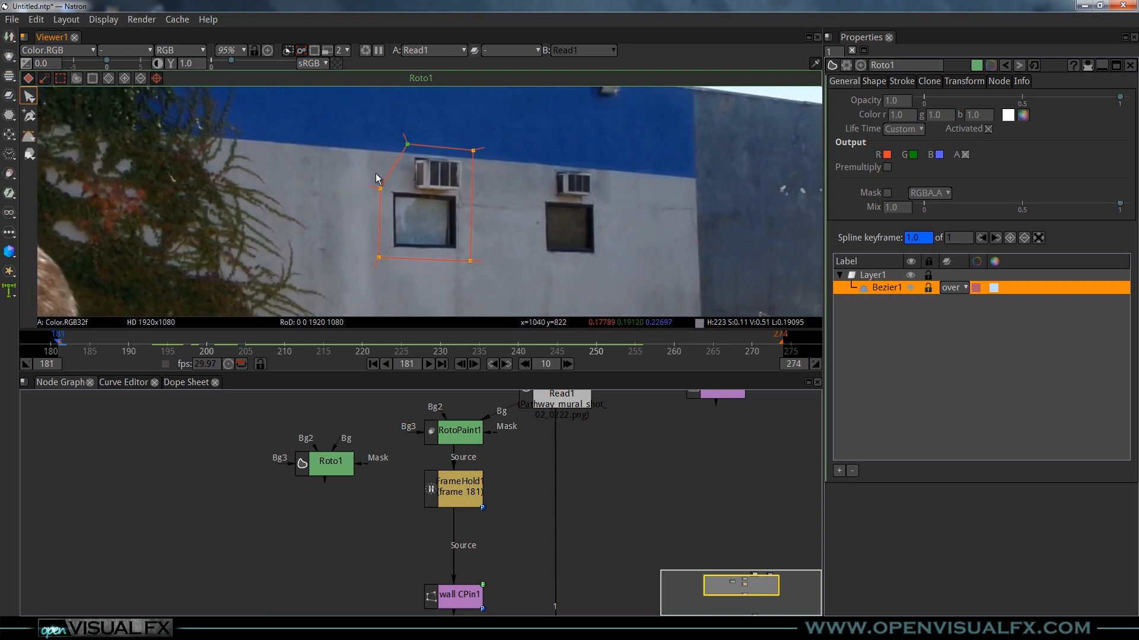
drag(323, 127, 533, 284)
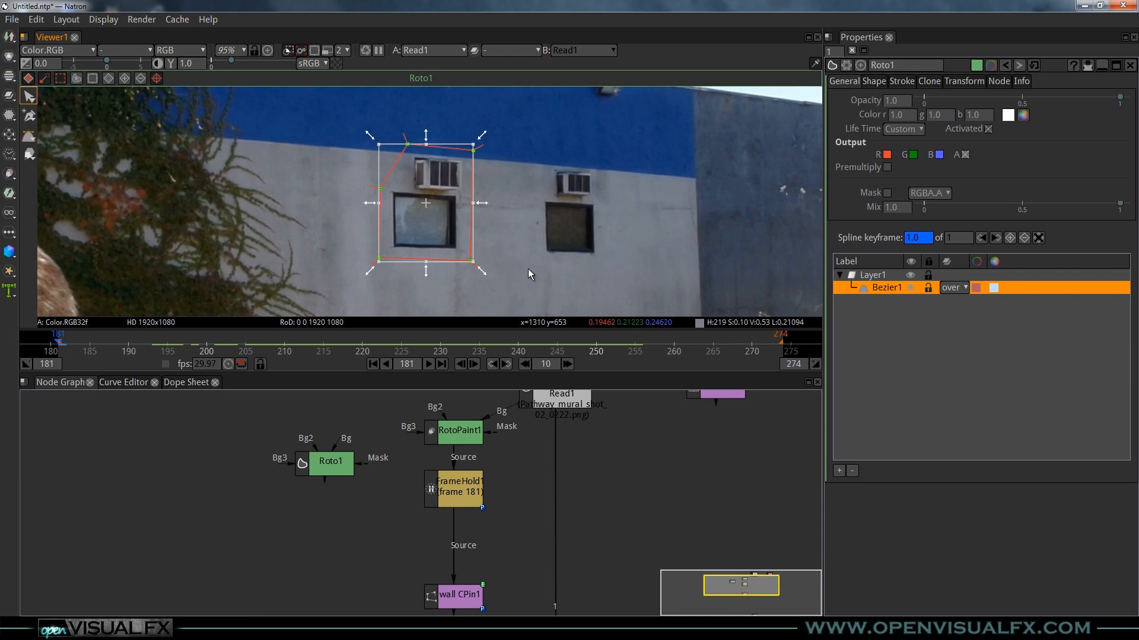
click(504, 221)
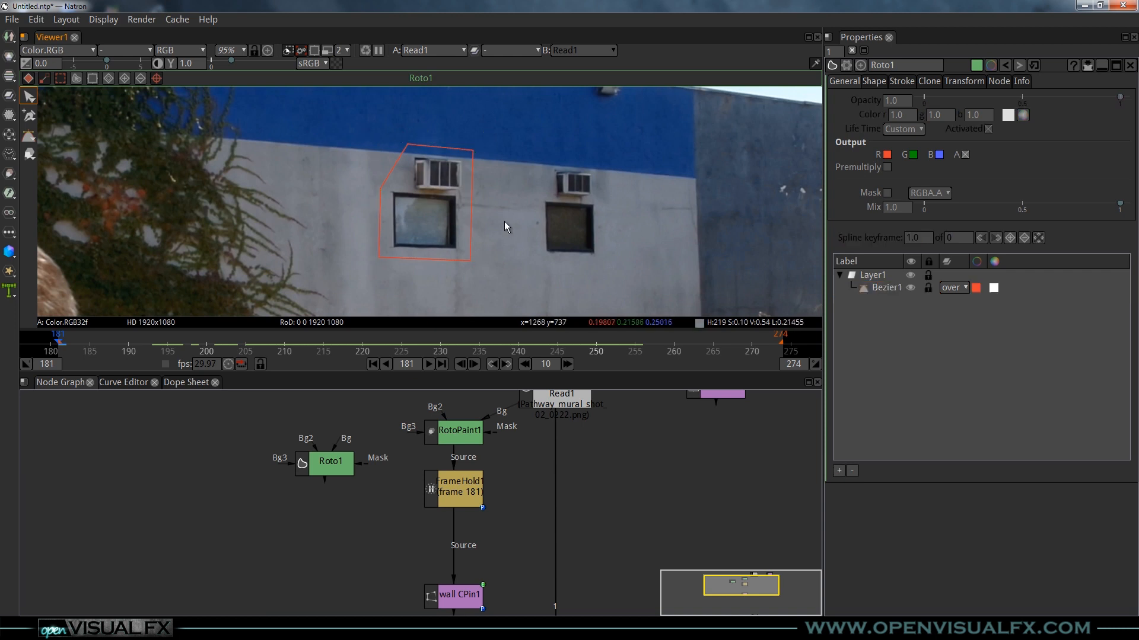
Step: Fine-tune the Bezier's middle-left and lower-left points so the shape's side runs straight beside the window
scroll(485, 145, up, 4)
click(464, 152)
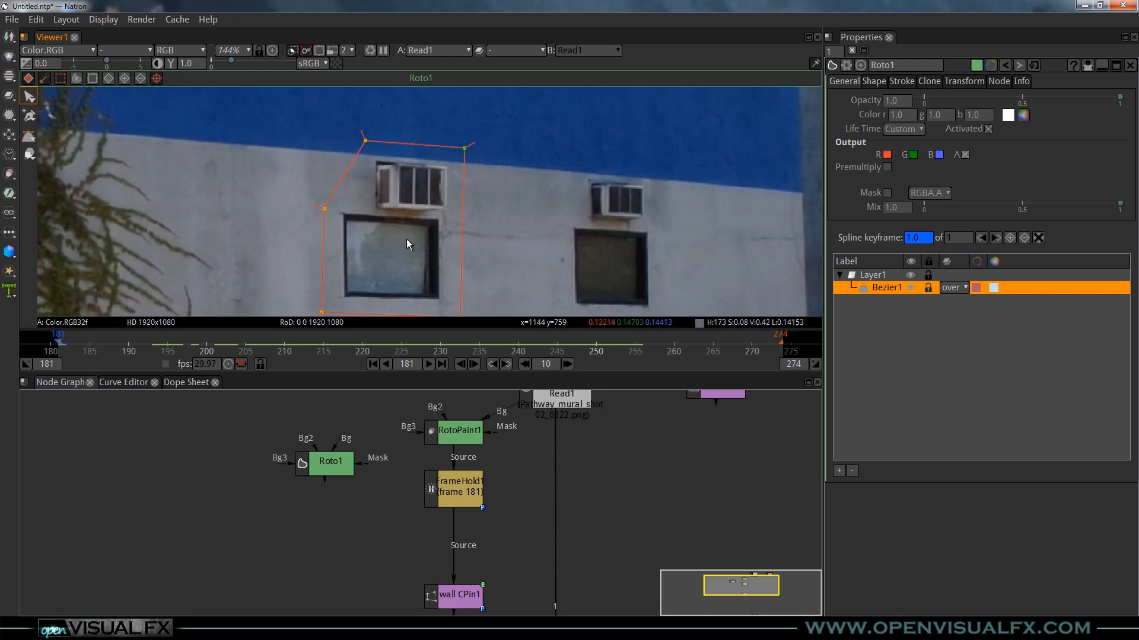
drag(406, 240, 419, 200)
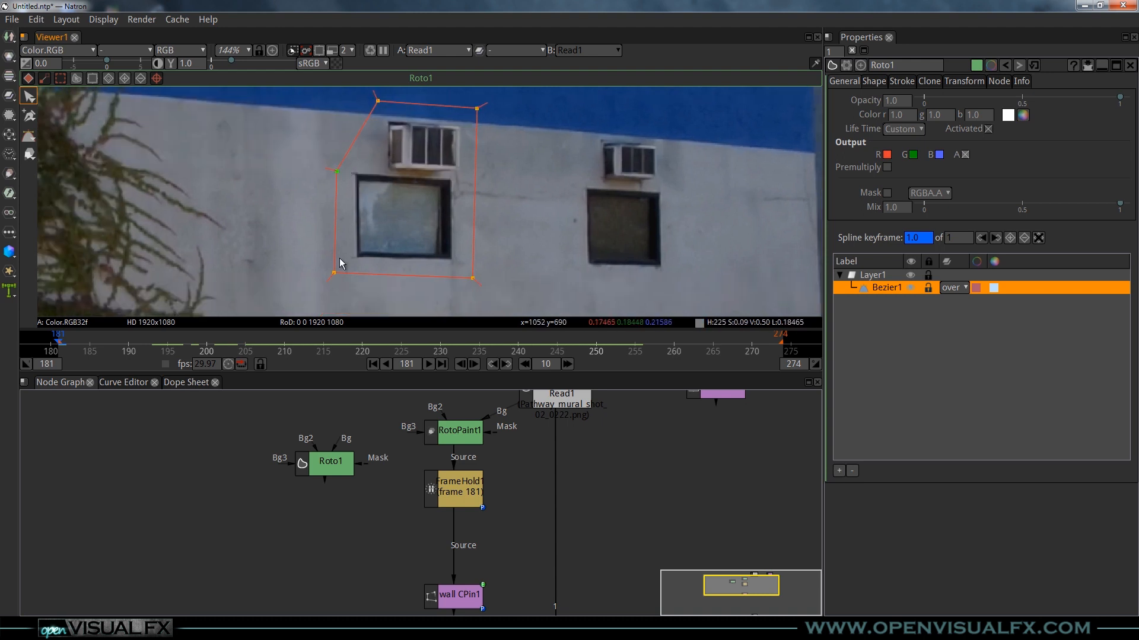
click(334, 274)
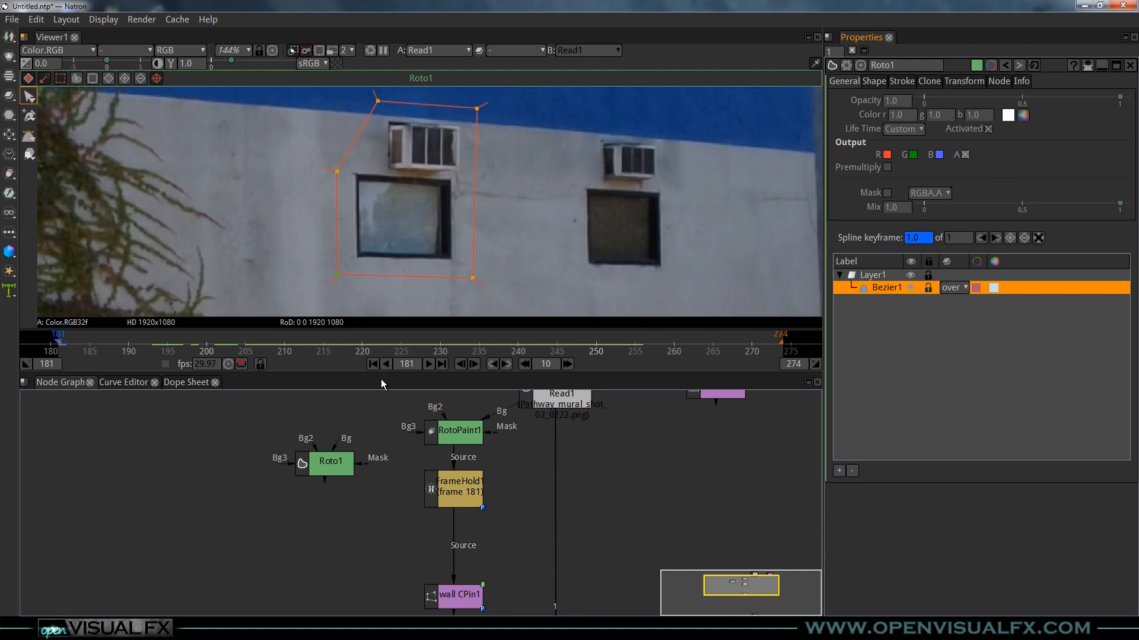
click(473, 277)
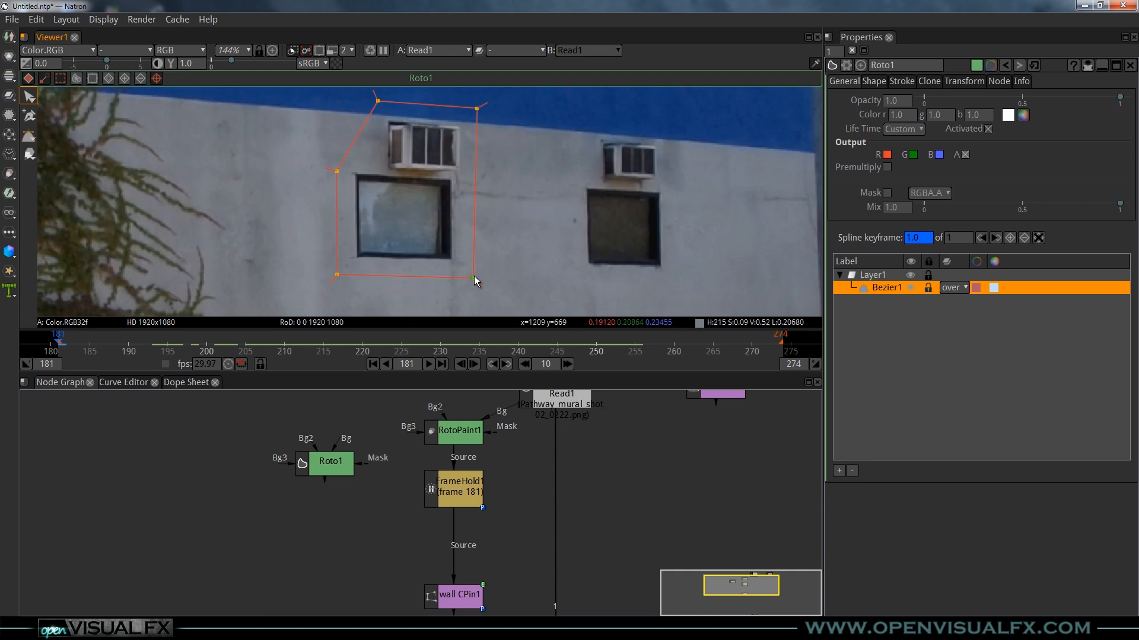
click(478, 110)
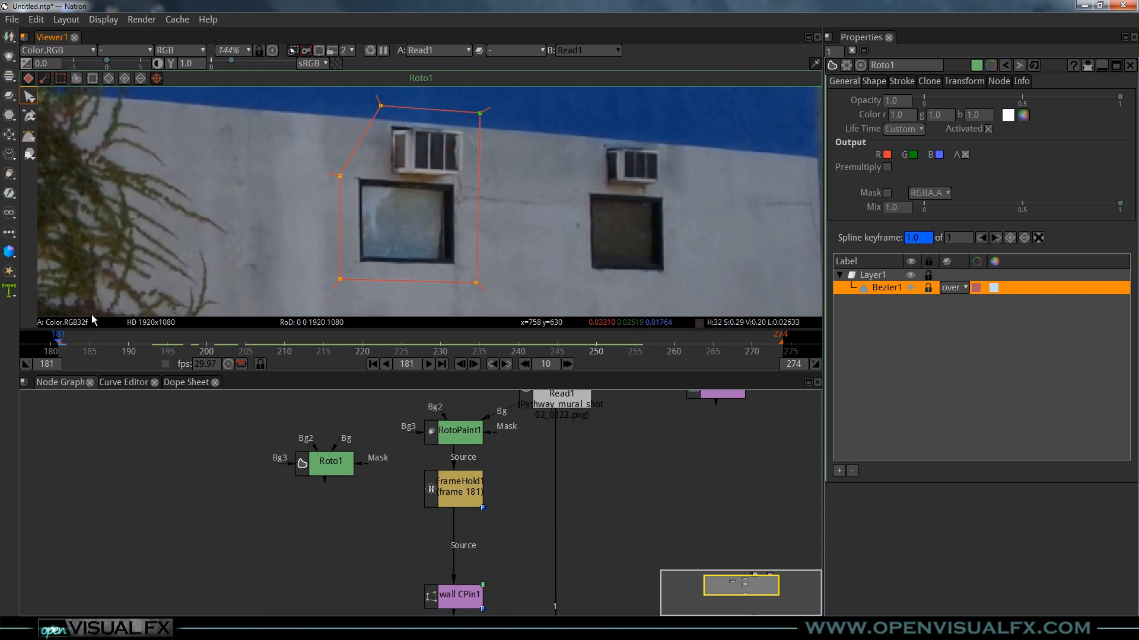
Step: Try pulling a feather outward from the Bezier's upper-left point, and undo it
scroll(360, 182, down, 2)
drag(360, 181, 423, 186)
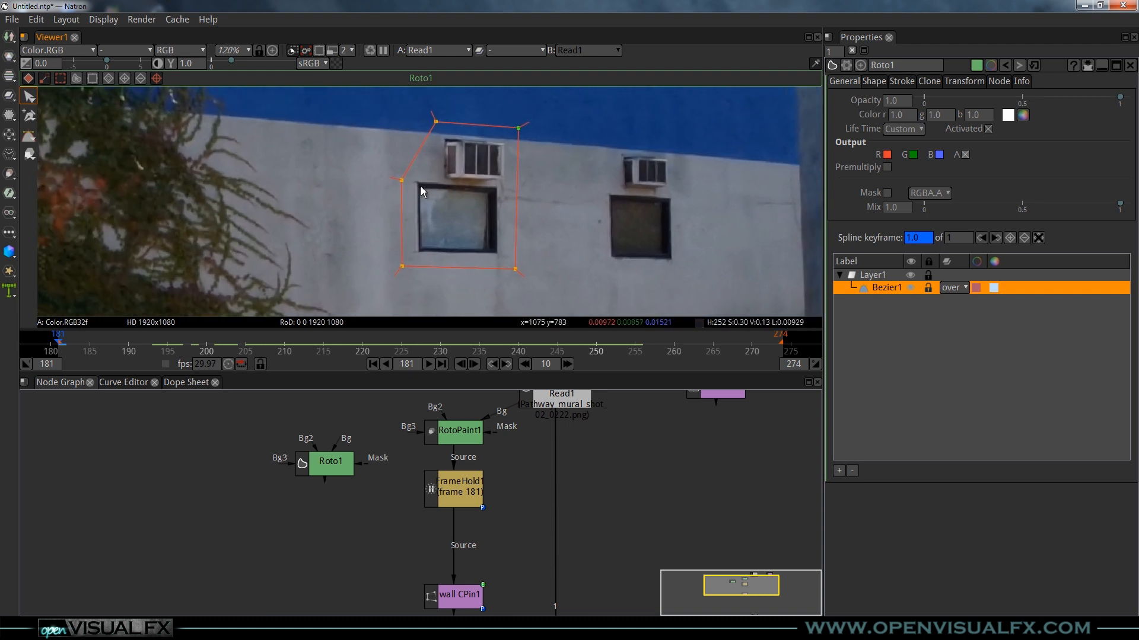
click(436, 122)
scroll(436, 123, up, 3)
mouse_move(436, 123)
mouse_down()
mouse_move(436, 151)
mouse_move(424, 135)
mouse_up()
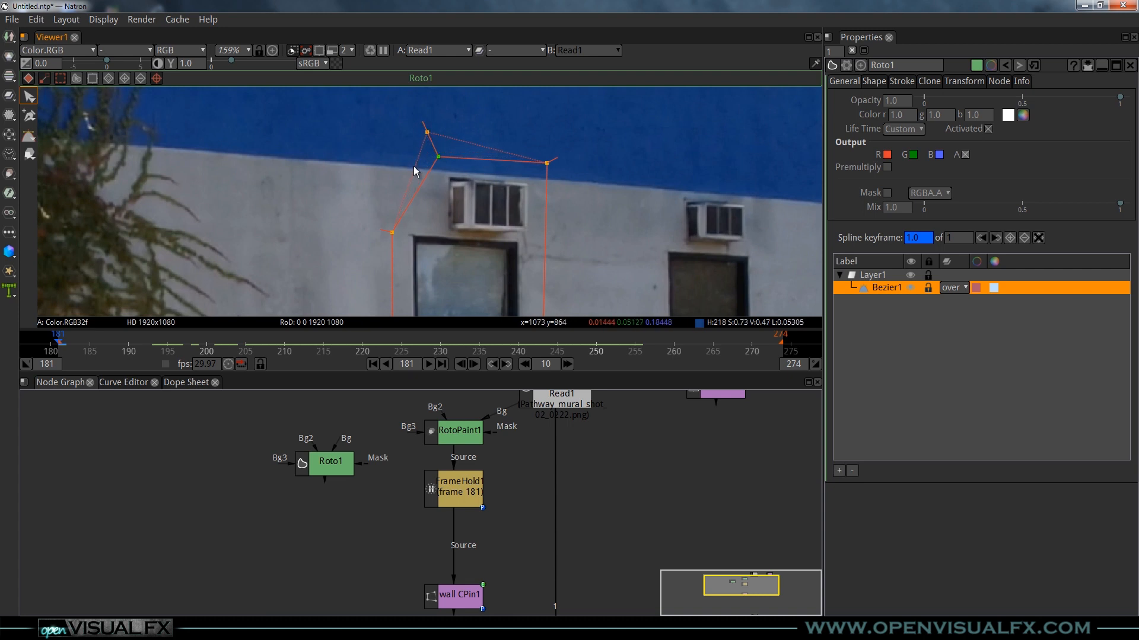
click(427, 132)
key(ctrl+z)
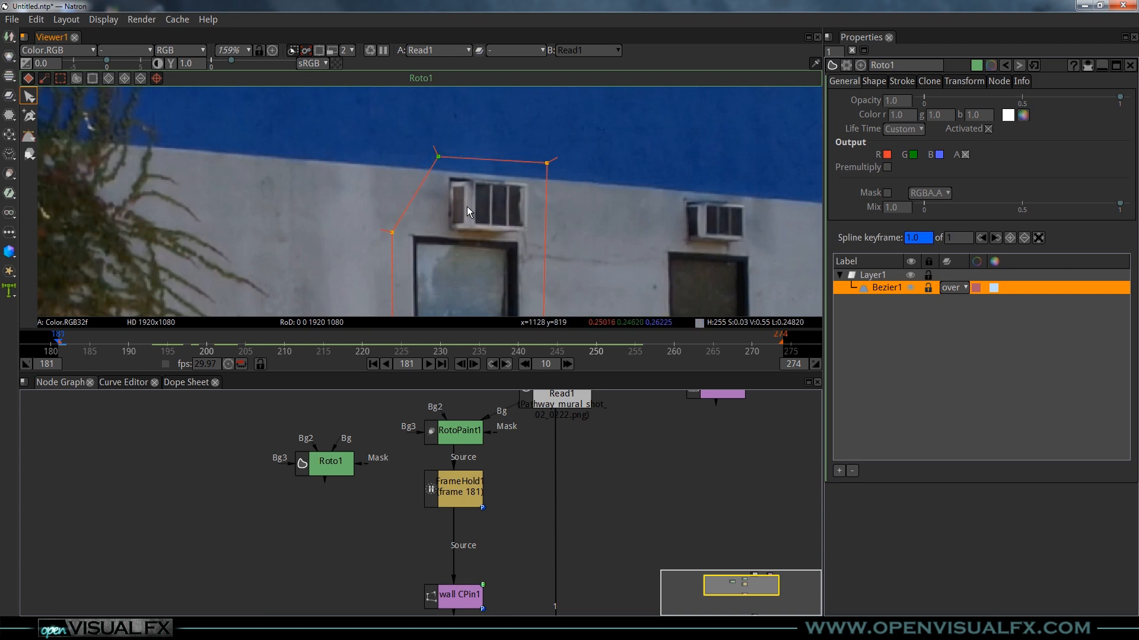
Step: View the Roto1 output in the alpha channel and move the node slightly closer to FrameHold1
drag(468, 220, 434, 176)
scroll(434, 175, down, 2)
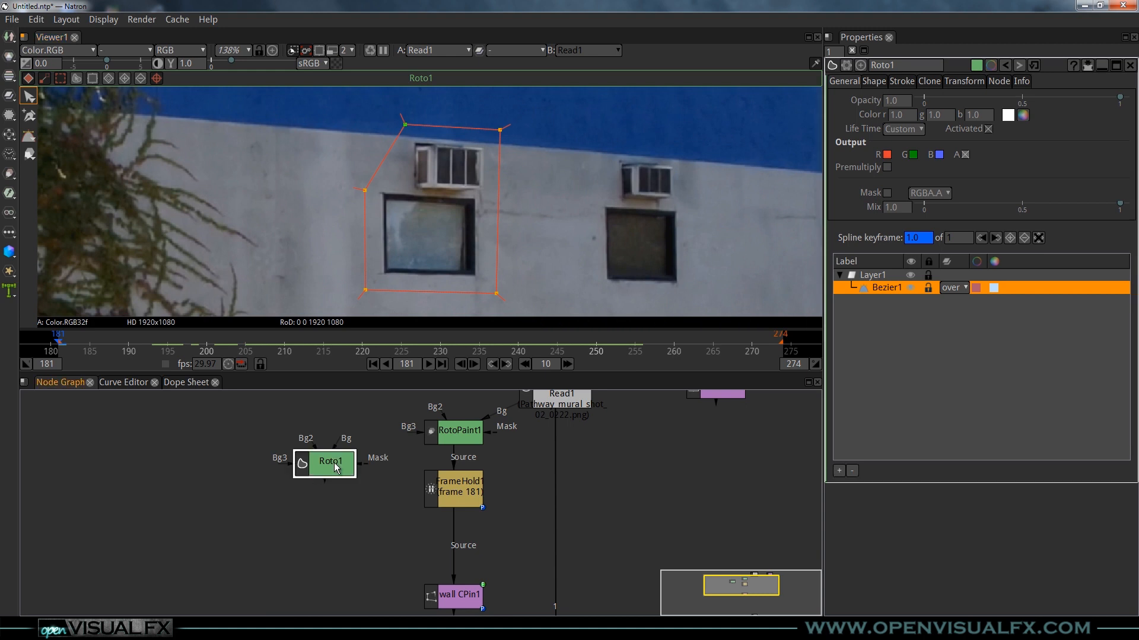
key(1)
scroll(475, 240, down, 2)
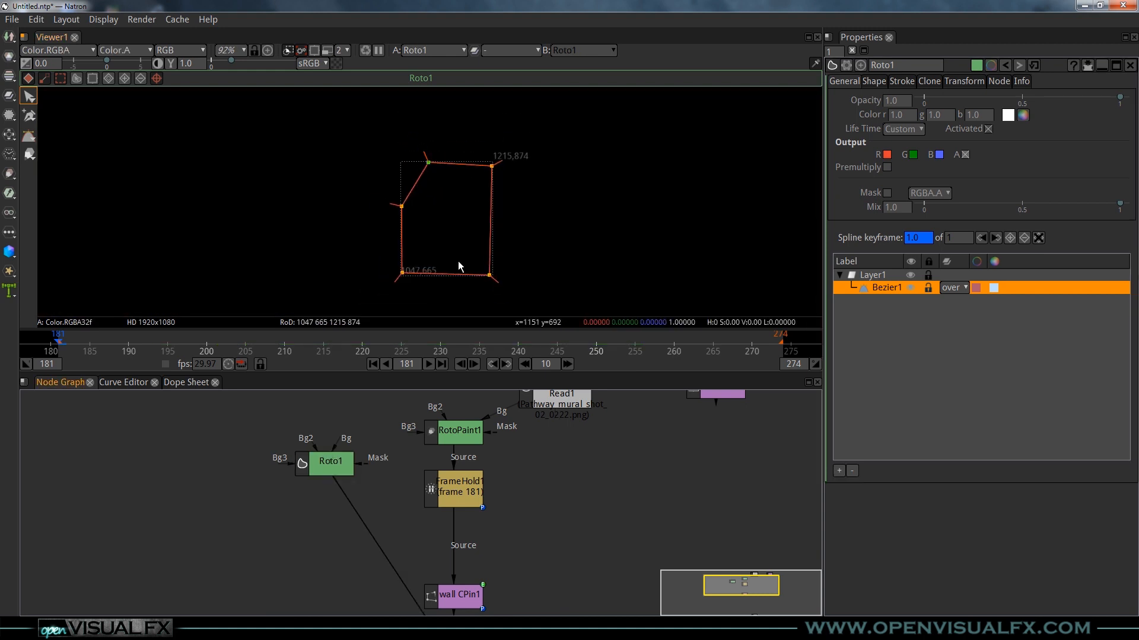
drag(459, 260, 440, 208)
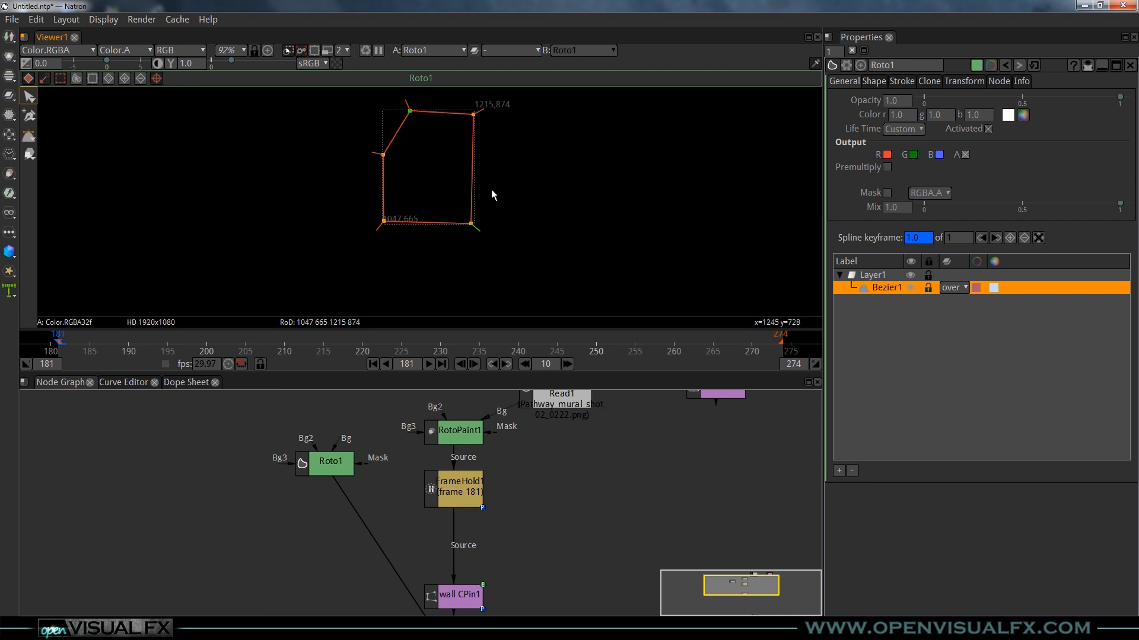
key(a)
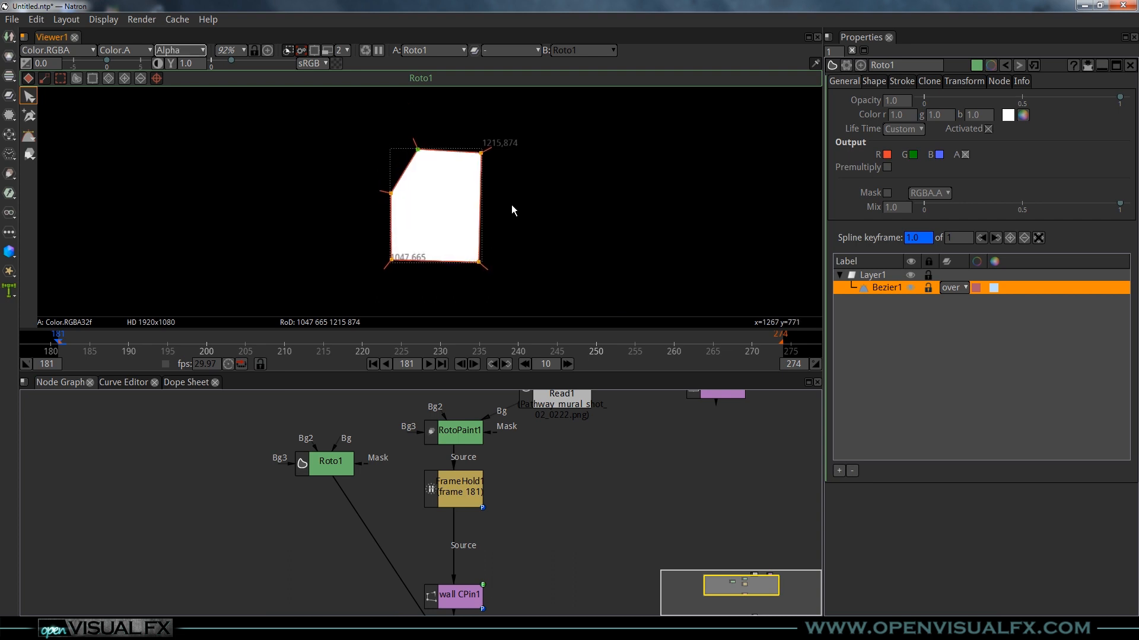
scroll(443, 211, up, 3)
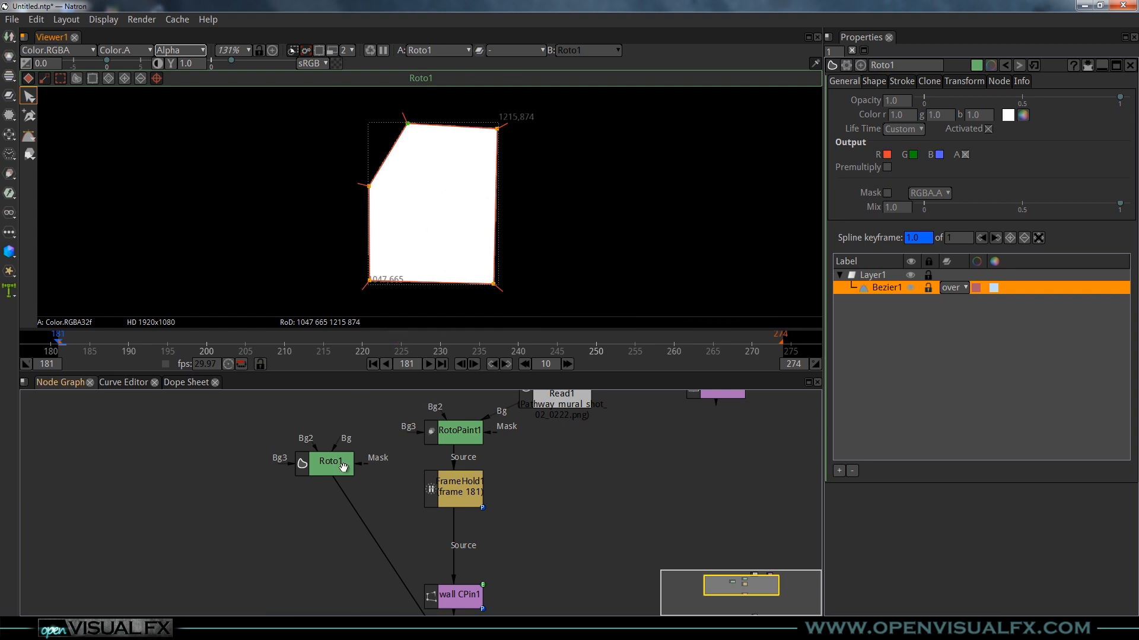
drag(342, 467, 354, 484)
Step: Try feathering the Bezier's upper-left and upper-right points outward in the alpha view, and remove both feathers
scroll(422, 164, up, 4)
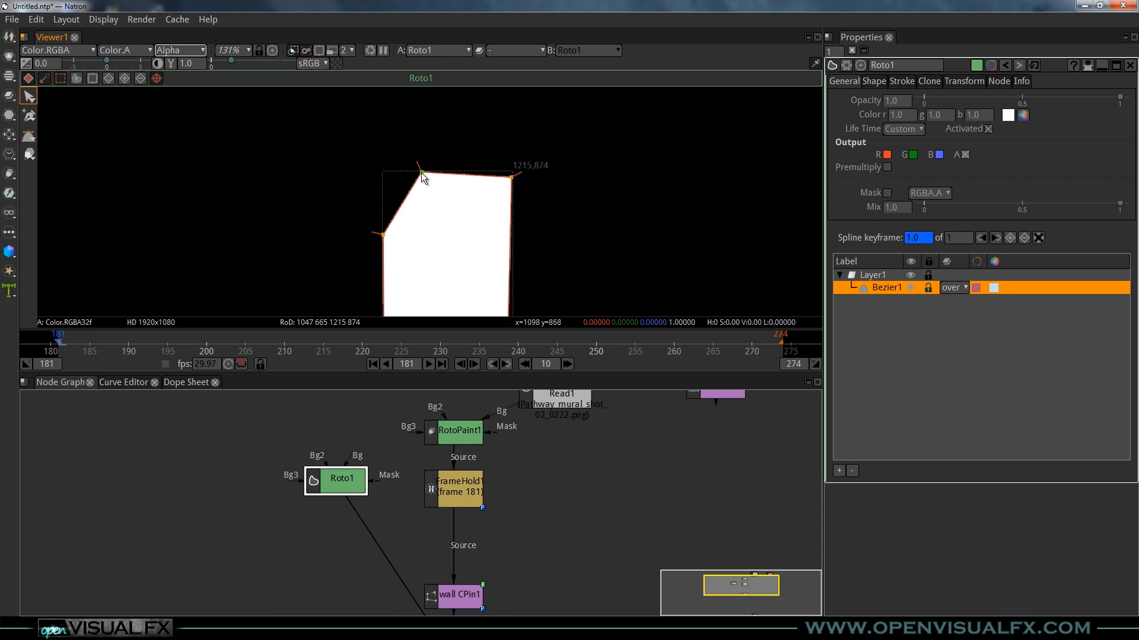
drag(420, 165, 386, 109)
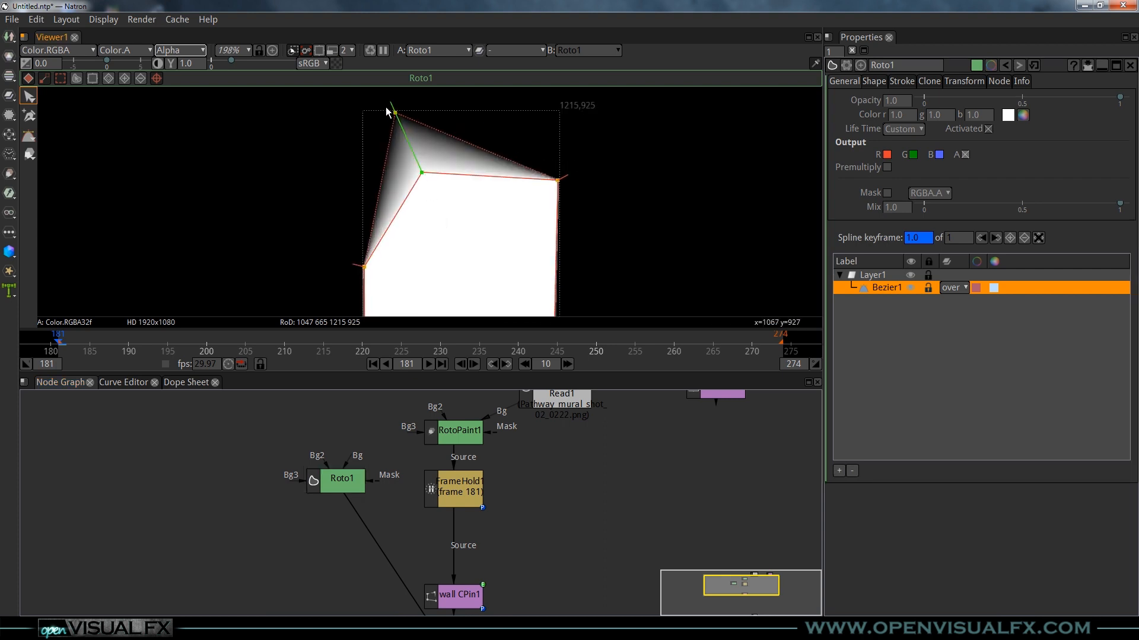
scroll(461, 161, up, 5)
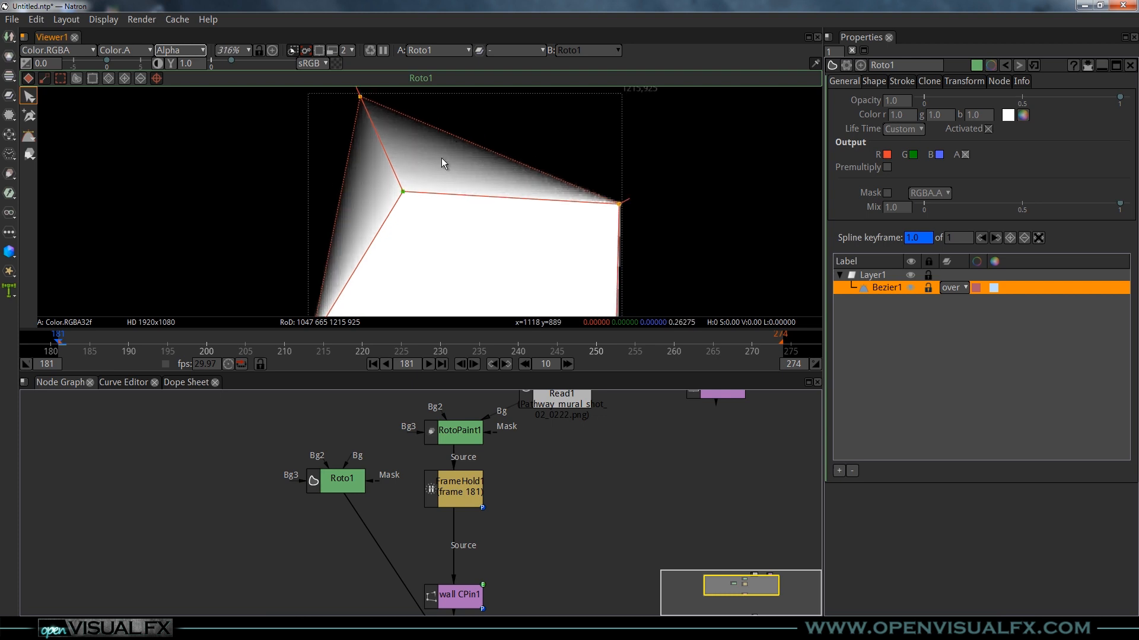
scroll(419, 126, down, 5)
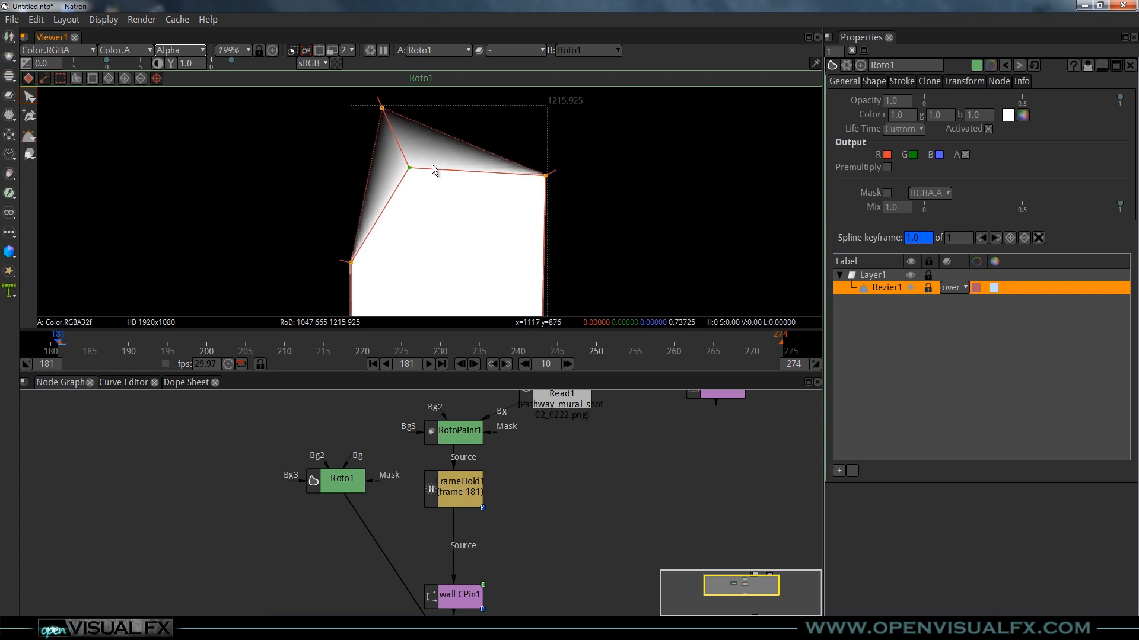
scroll(440, 171, down, 2)
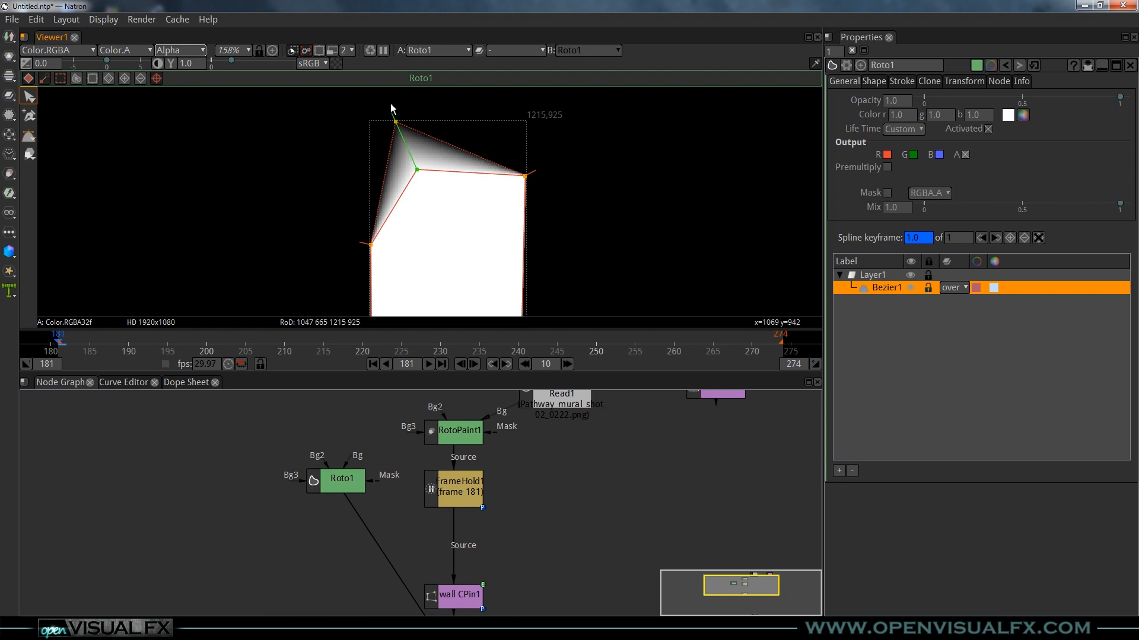
drag(535, 176, 583, 151)
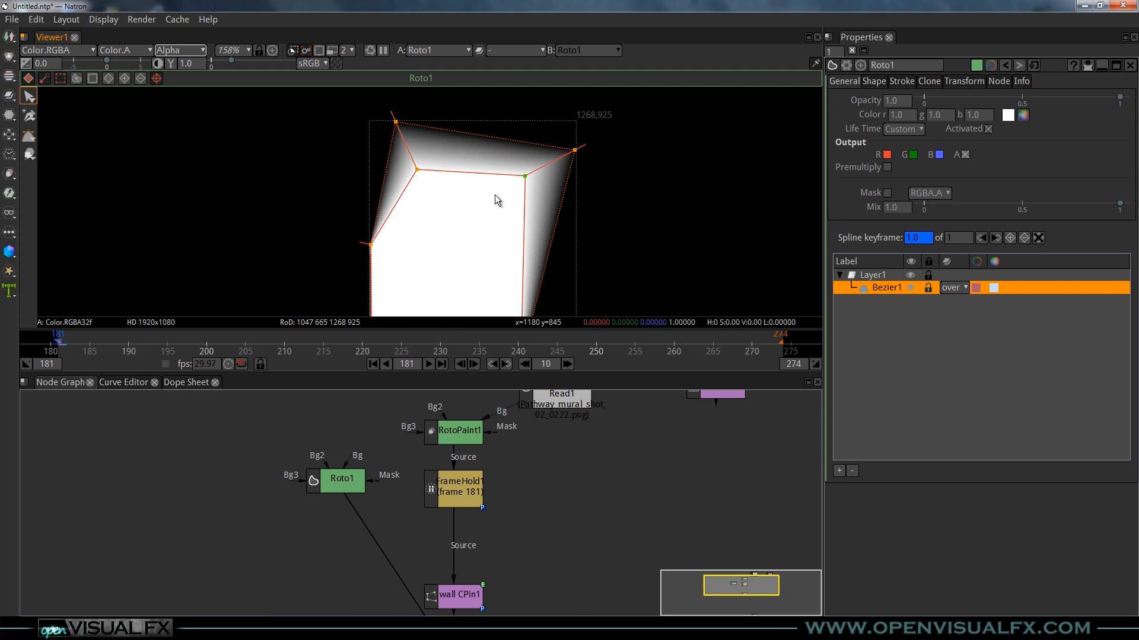
key(shift+e)
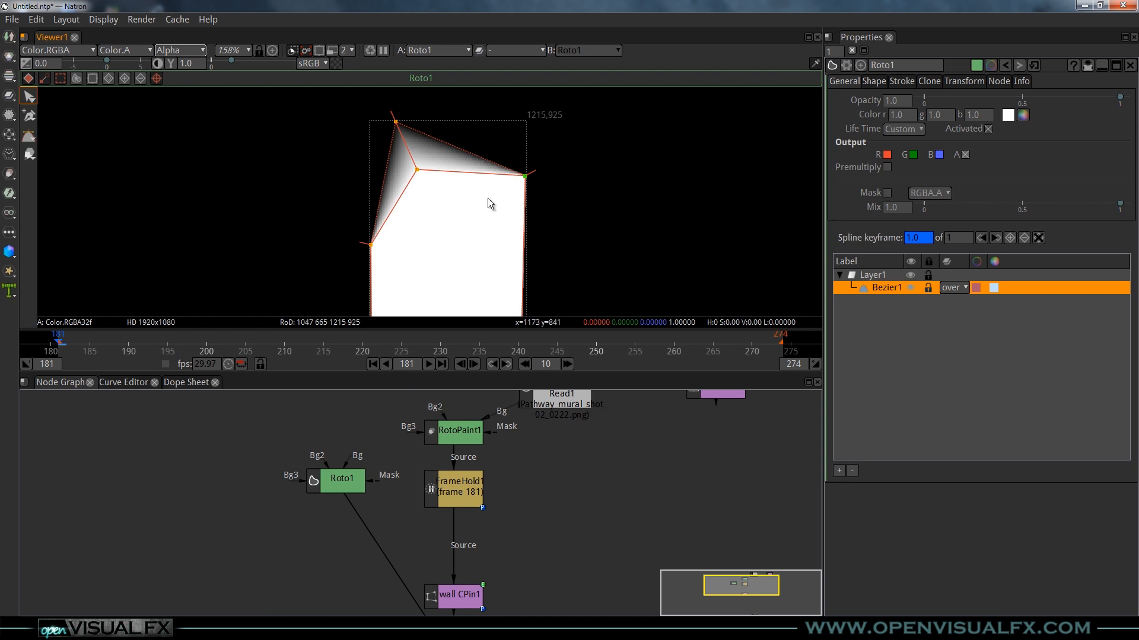
key(shift+e)
scroll(459, 223, down, 2)
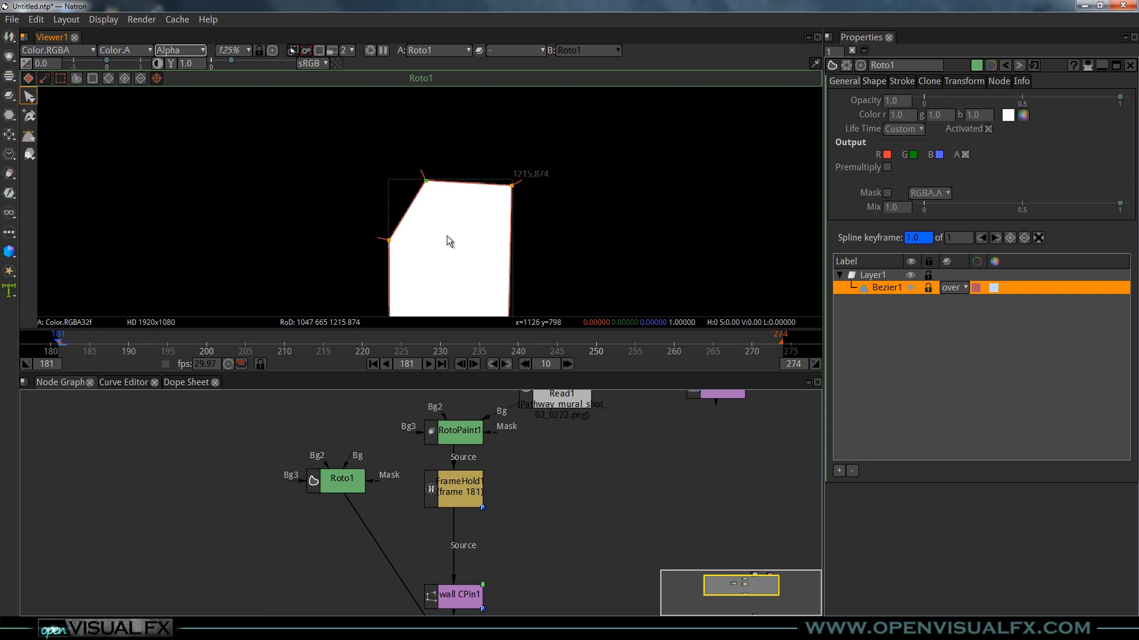
Step: Return the viewer to RGB and show the output of wall CPin1 with the roto shape overlaid
key(a)
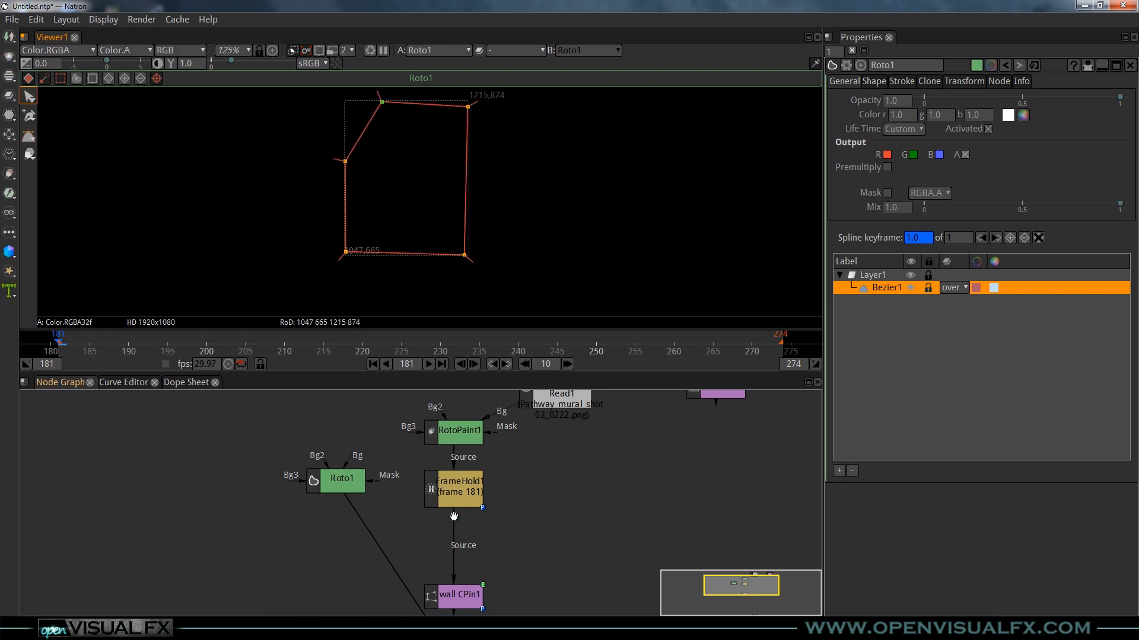
drag(481, 543, 433, 452)
click(413, 510)
key(1)
scroll(492, 233, down, 1)
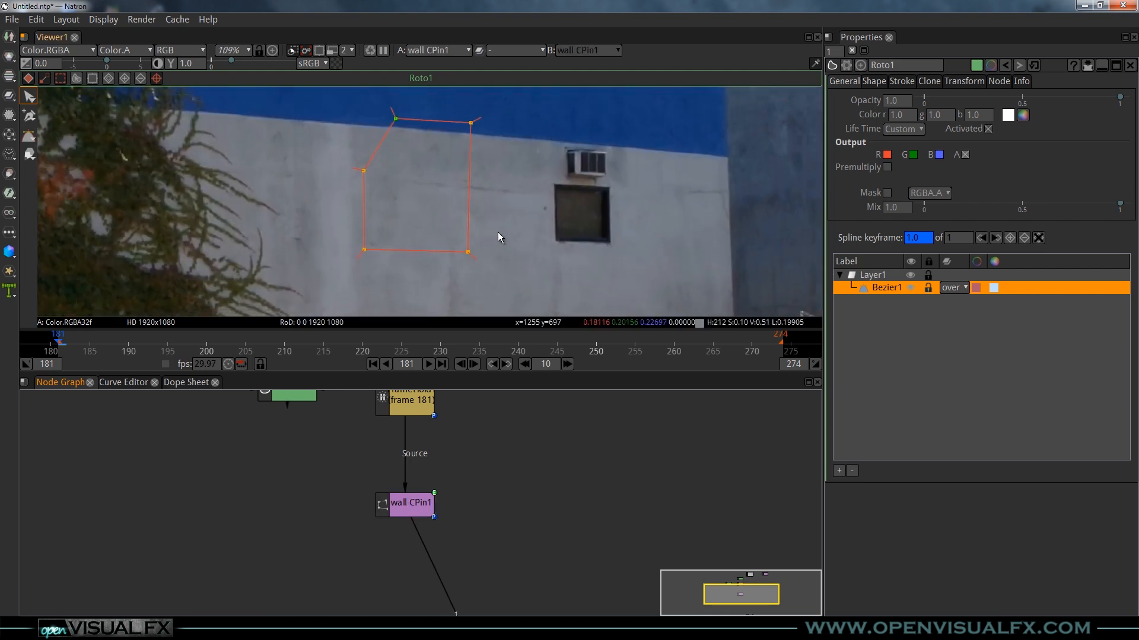
Step: Move the wall CPin1 node farther below FrameHold1 and show FrameHold1's output in the viewer
drag(413, 504, 417, 555)
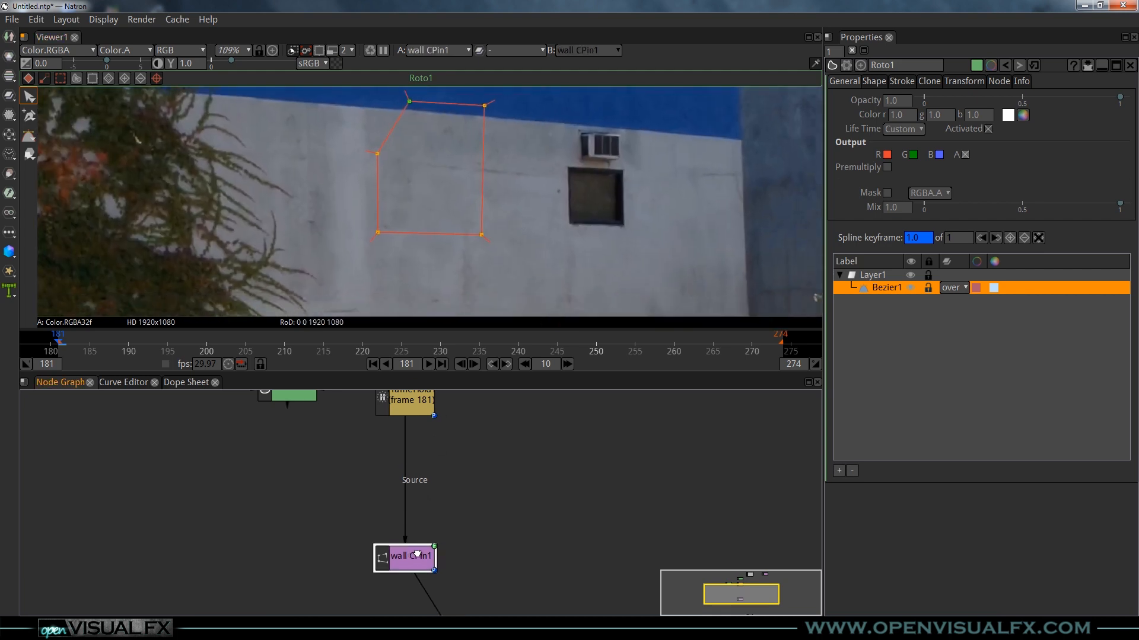
drag(409, 448, 419, 482)
click(314, 438)
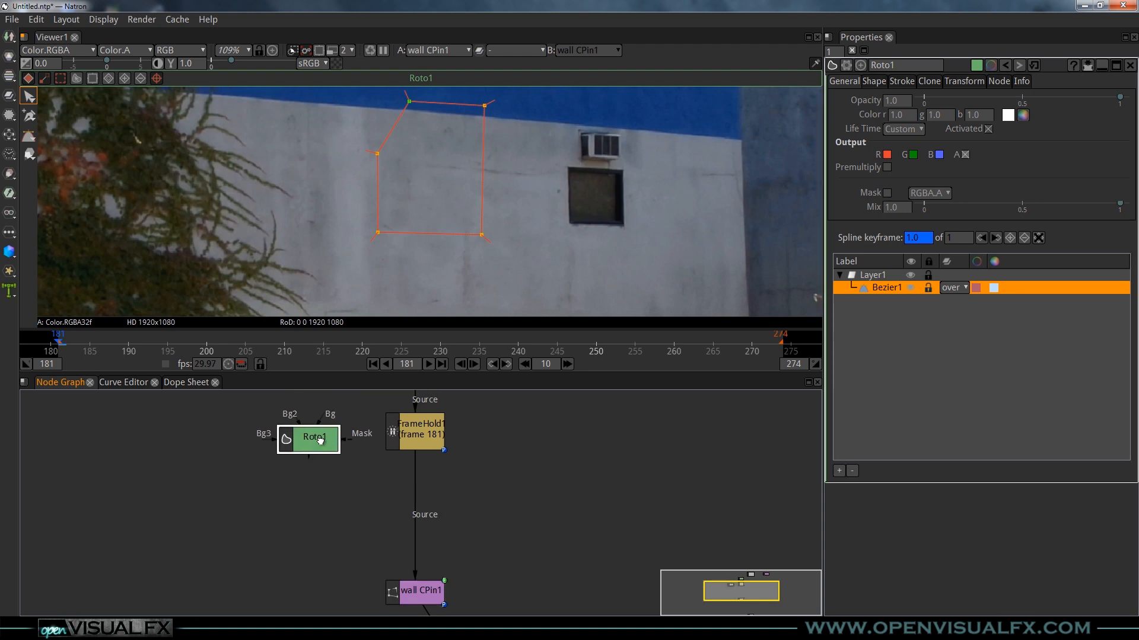
click(423, 425)
mouse_move(427, 436)
mouse_down()
mouse_move(424, 489)
mouse_move(412, 502)
mouse_up()
click(446, 486)
click(401, 495)
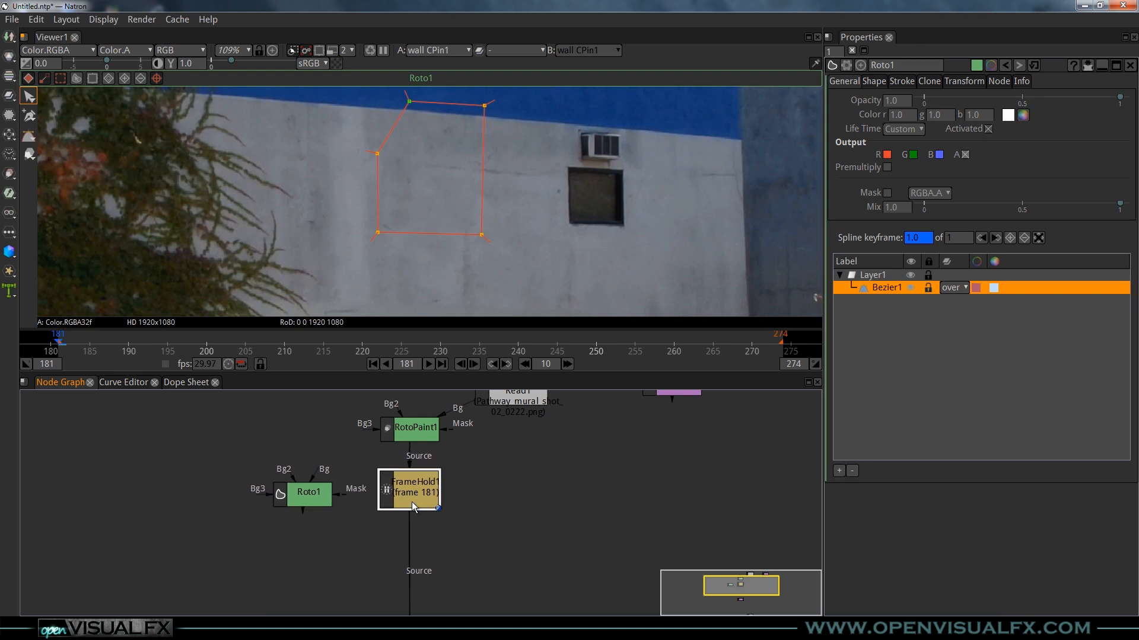
key(1)
scroll(533, 239, down, 1)
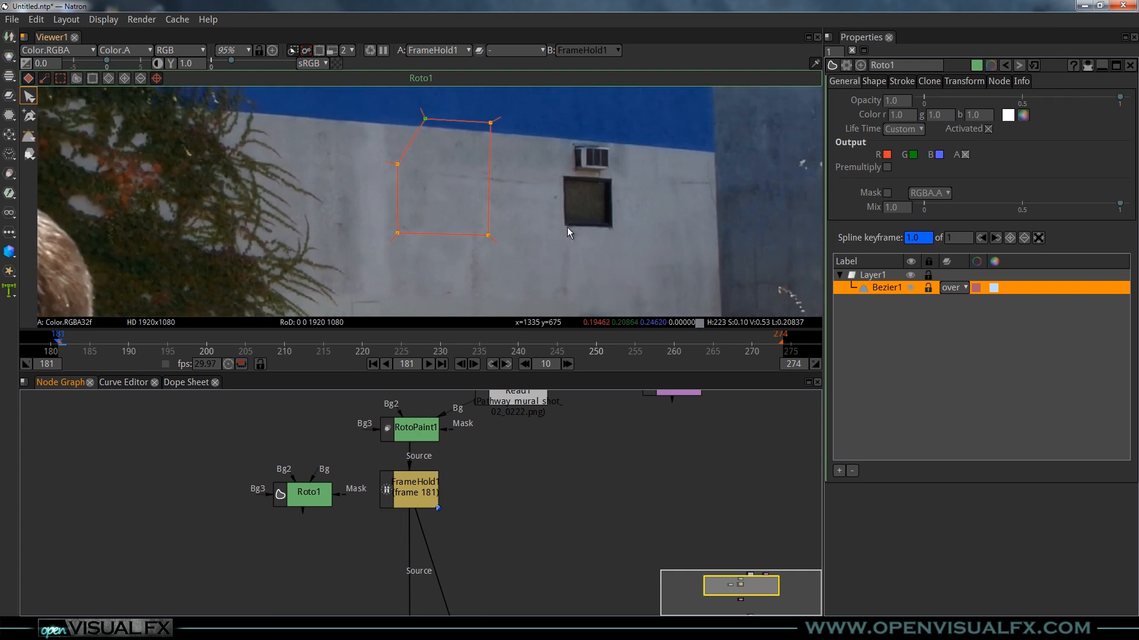
Step: Open FrameHold1's properties in place of Roto1's and check the FrameHold1 output's alpha channel
click(1131, 67)
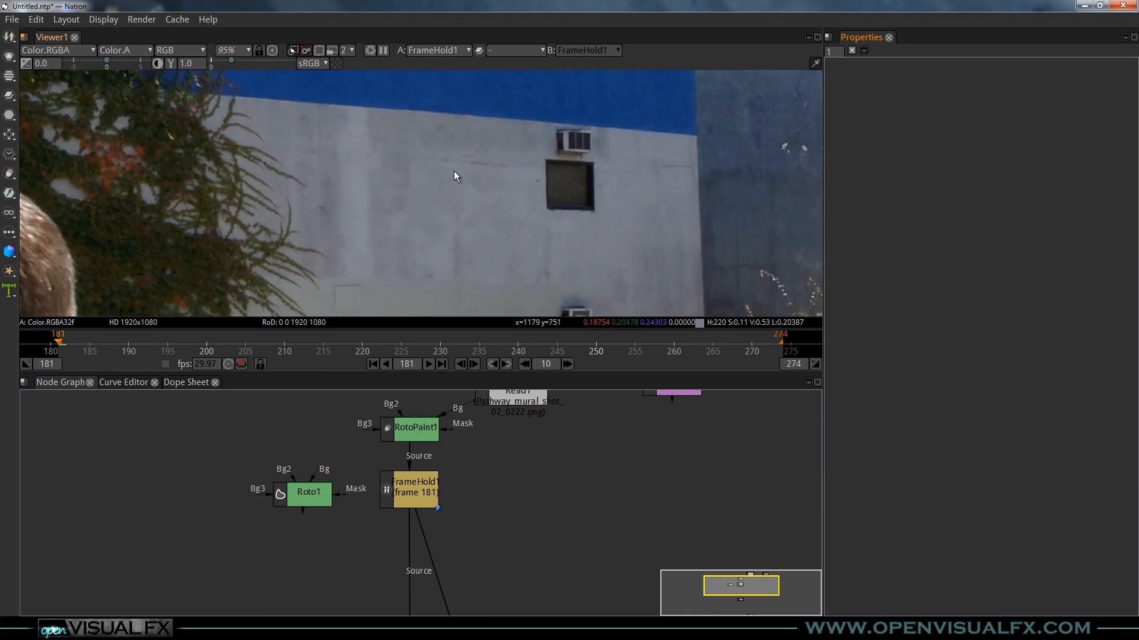
click(418, 492)
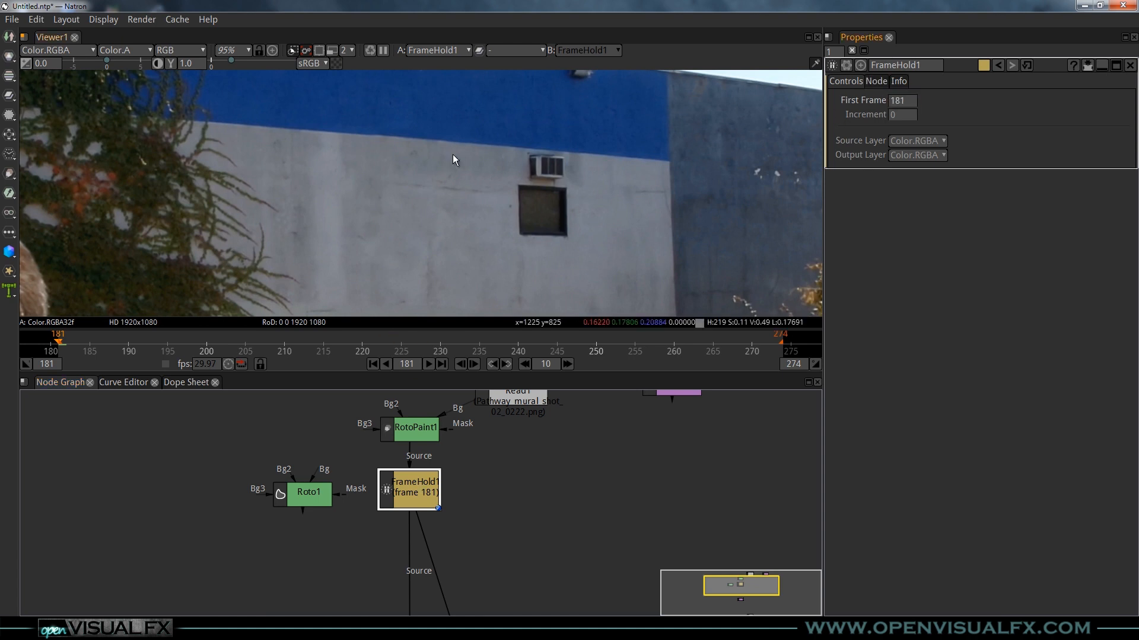
key(a)
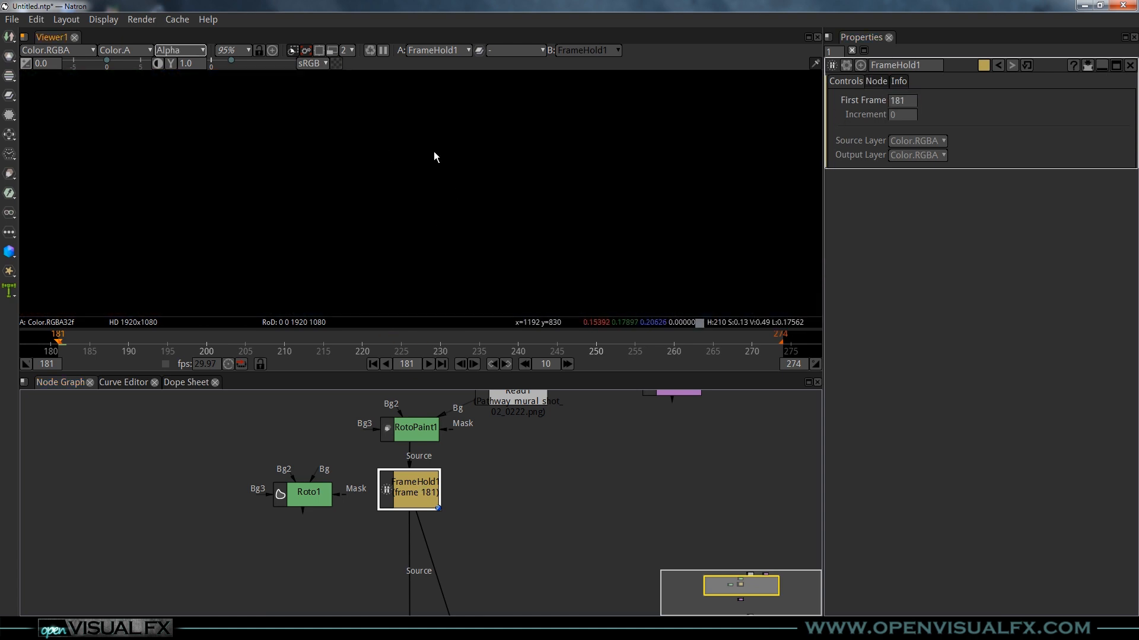
key(a)
Step: Make room between RotoPaint1 and FrameHold1 by spreading them apart vertically, and move Roto1 slightly farther away from them
scroll(510, 475, down, 3)
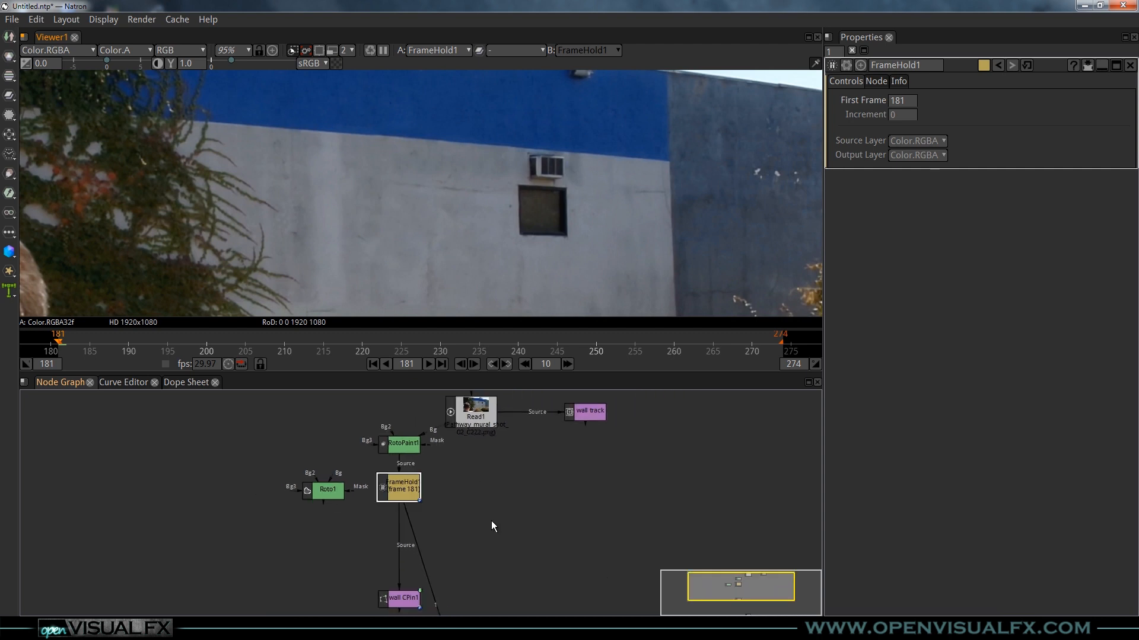
drag(492, 519, 457, 464)
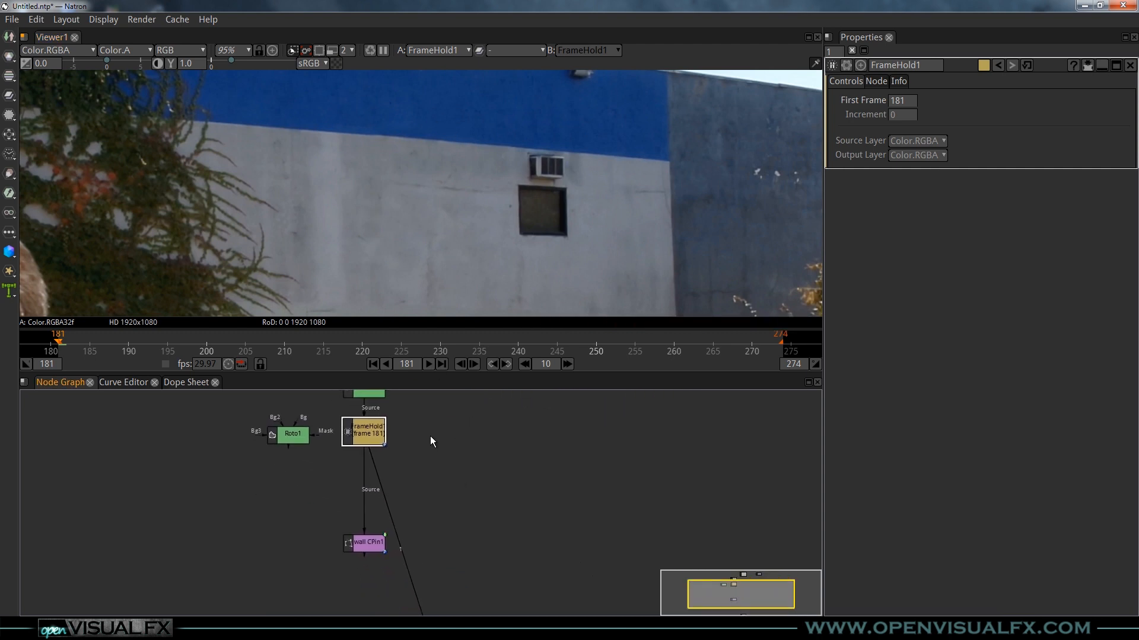
drag(440, 437, 429, 495)
click(408, 418)
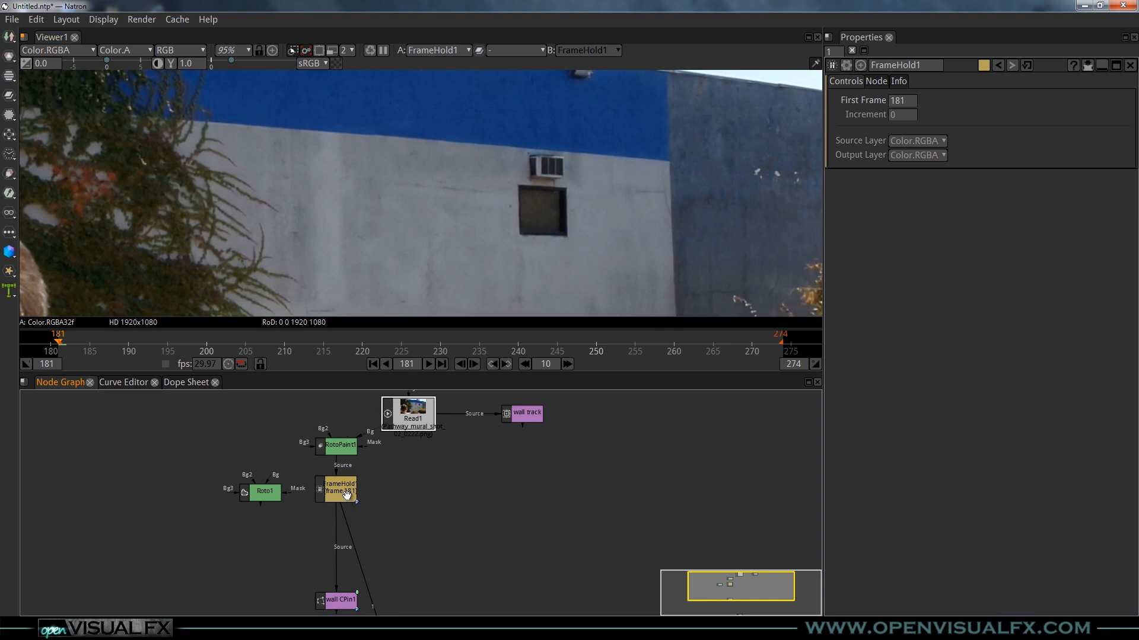
drag(347, 494, 347, 515)
drag(341, 450, 341, 439)
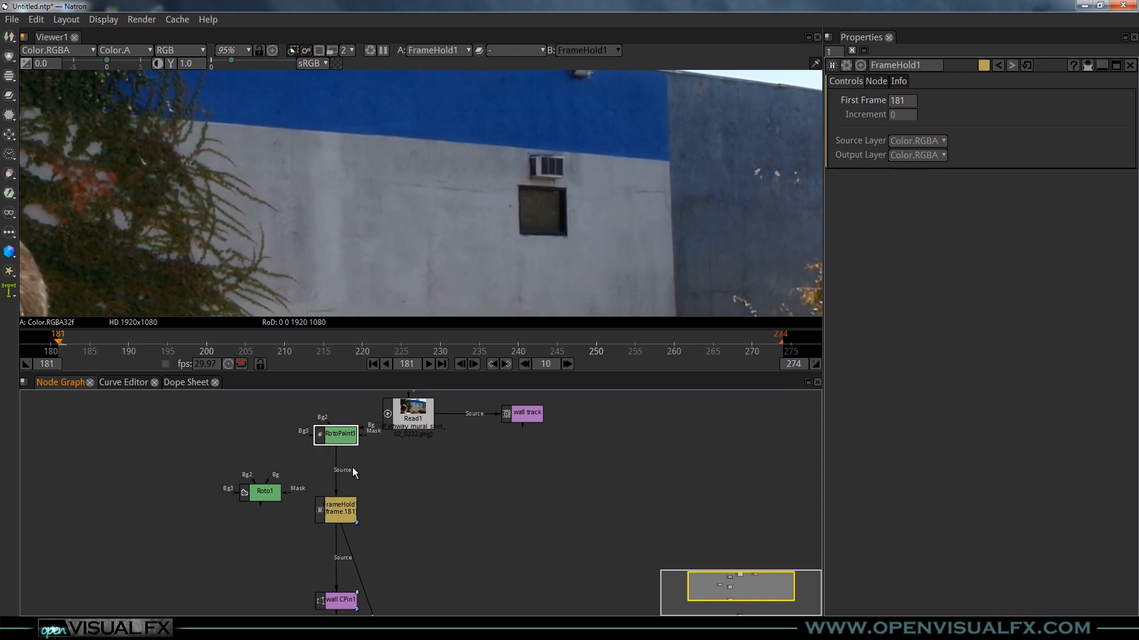
drag(267, 496, 251, 489)
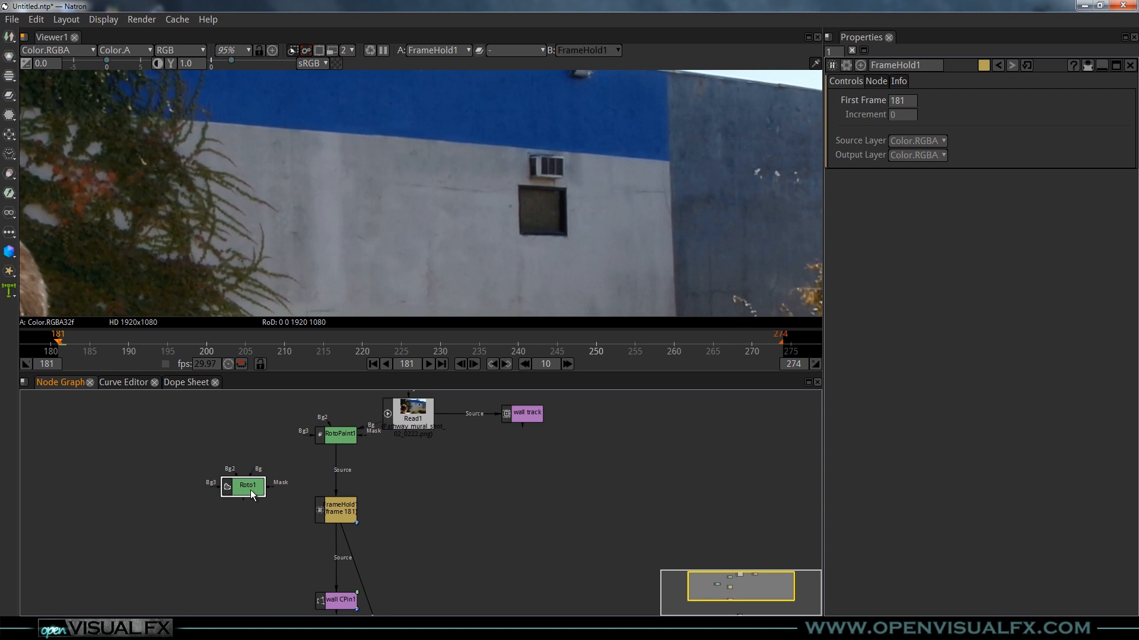
click(393, 465)
Step: Add a Shuffle node to the node graph
click(9, 76)
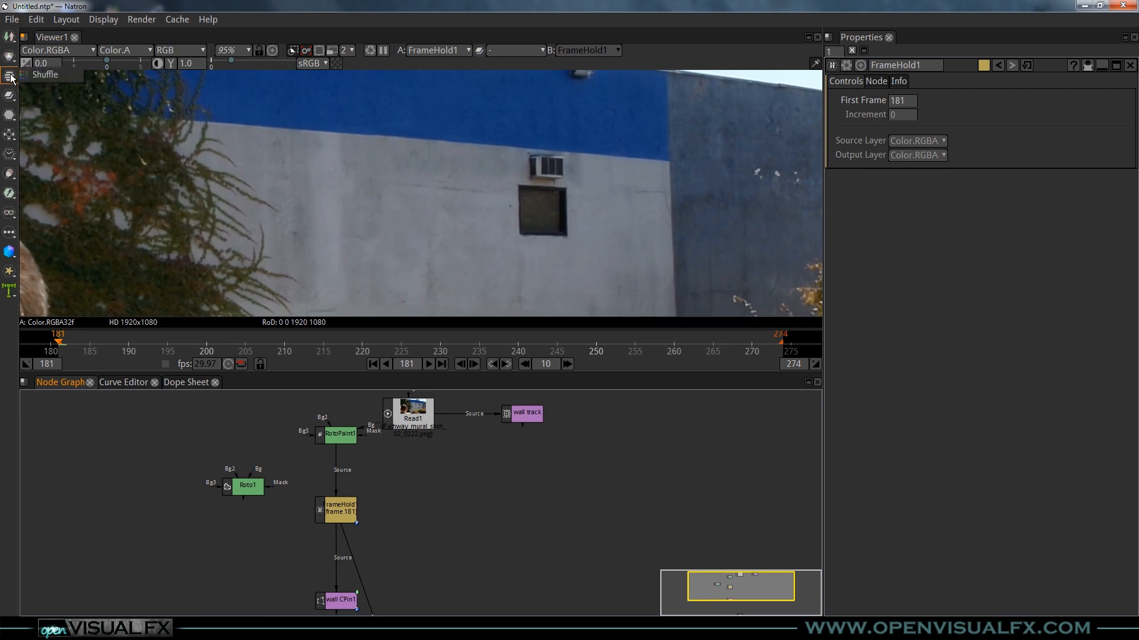
key(Escape)
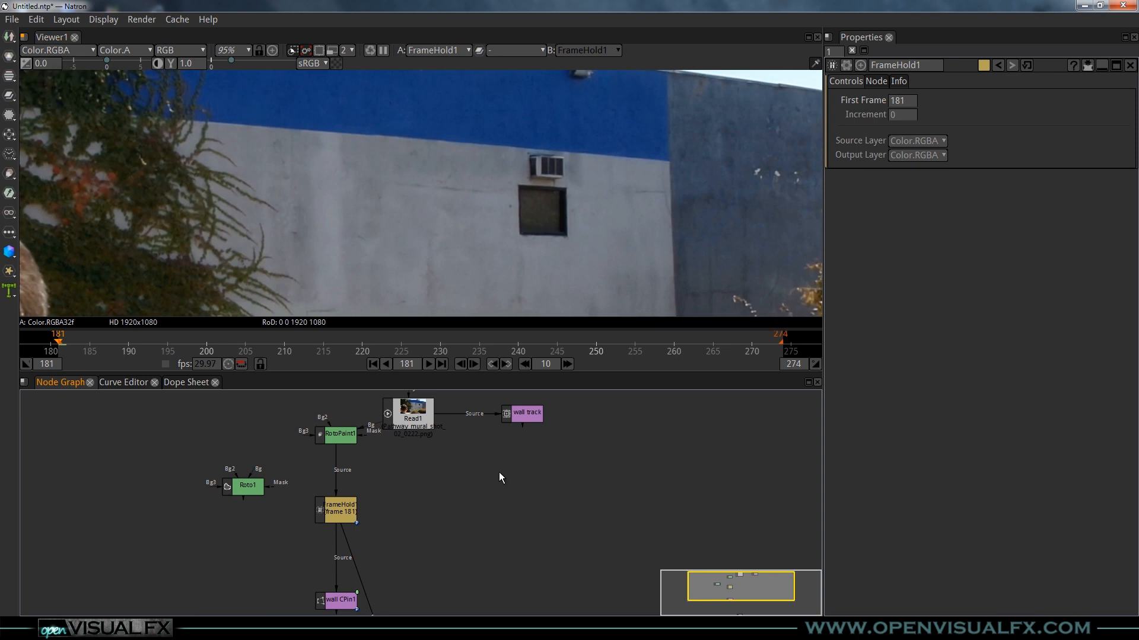
key(Tab)
text(shuf)
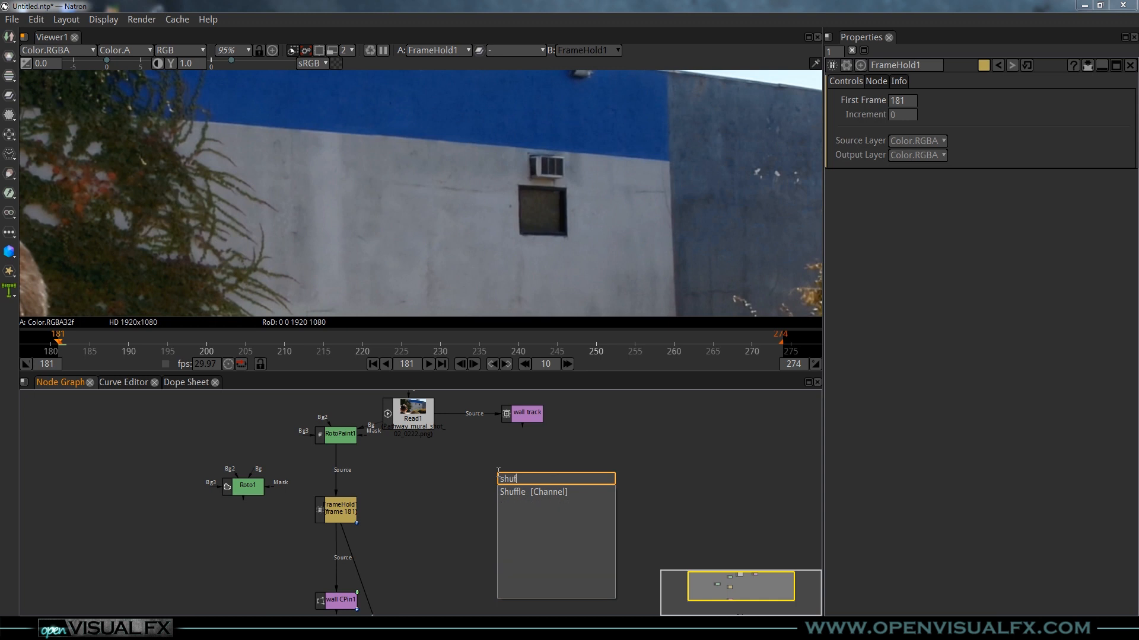
key(Down)
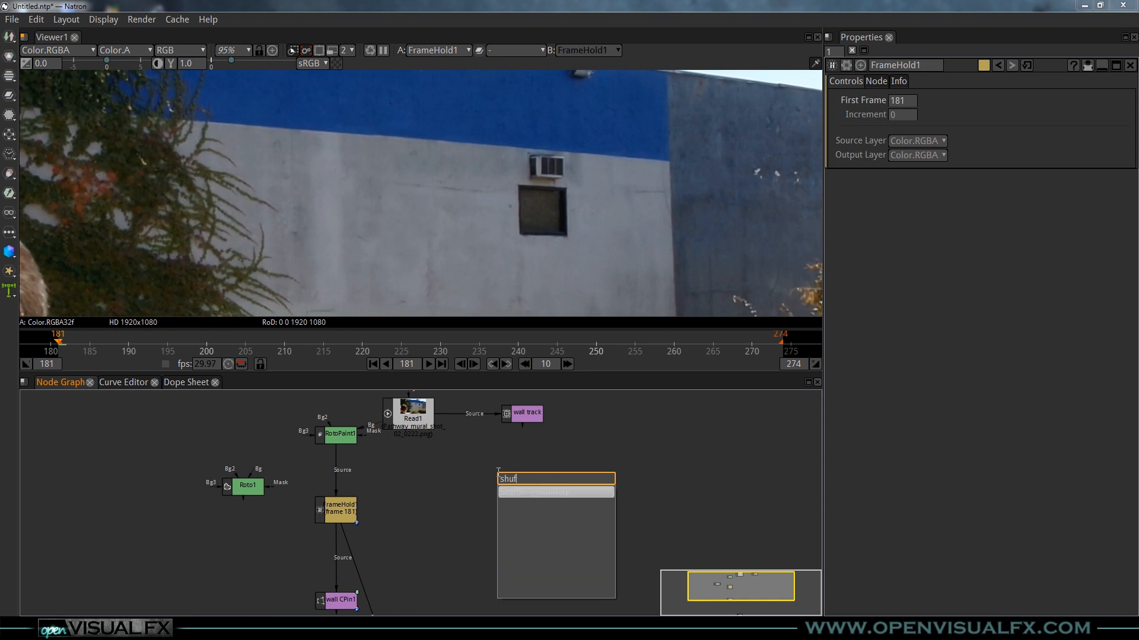
key(Return)
Step: Insert the Shuffle1 node into the connection between RotoPaint1 and FrameHold1
drag(339, 512, 339, 517)
drag(526, 480, 415, 477)
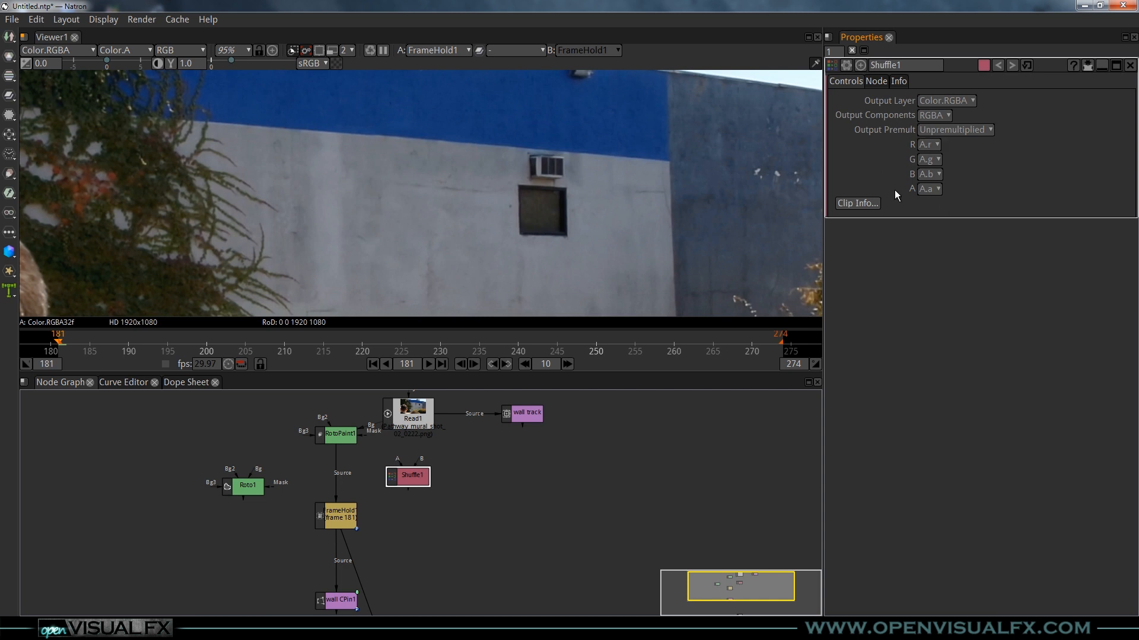
click(339, 518)
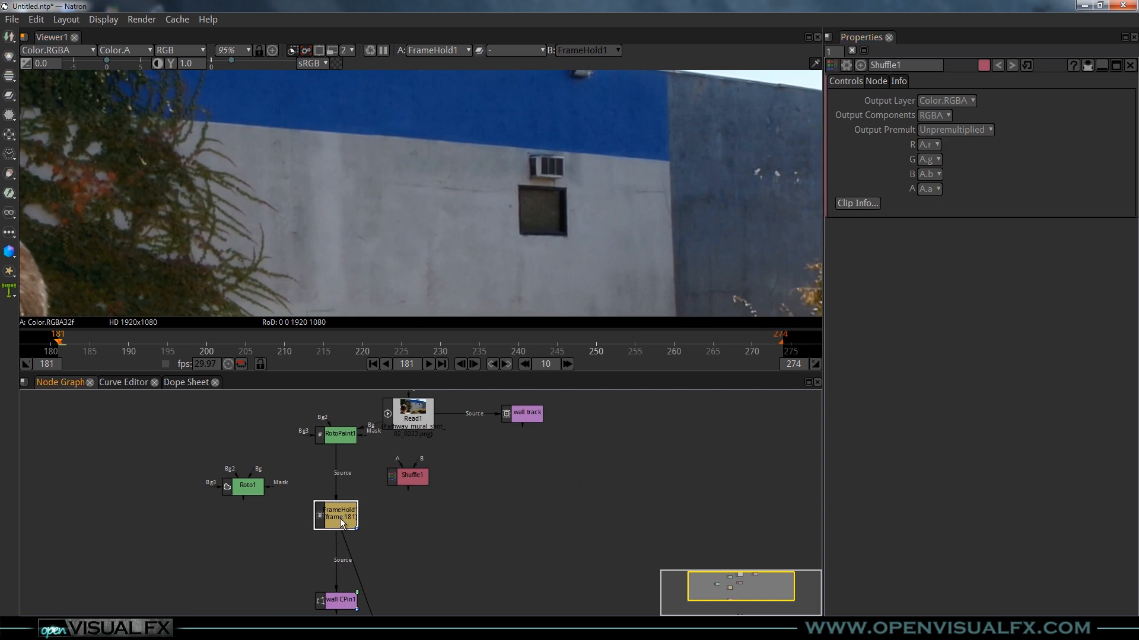
drag(414, 477, 341, 473)
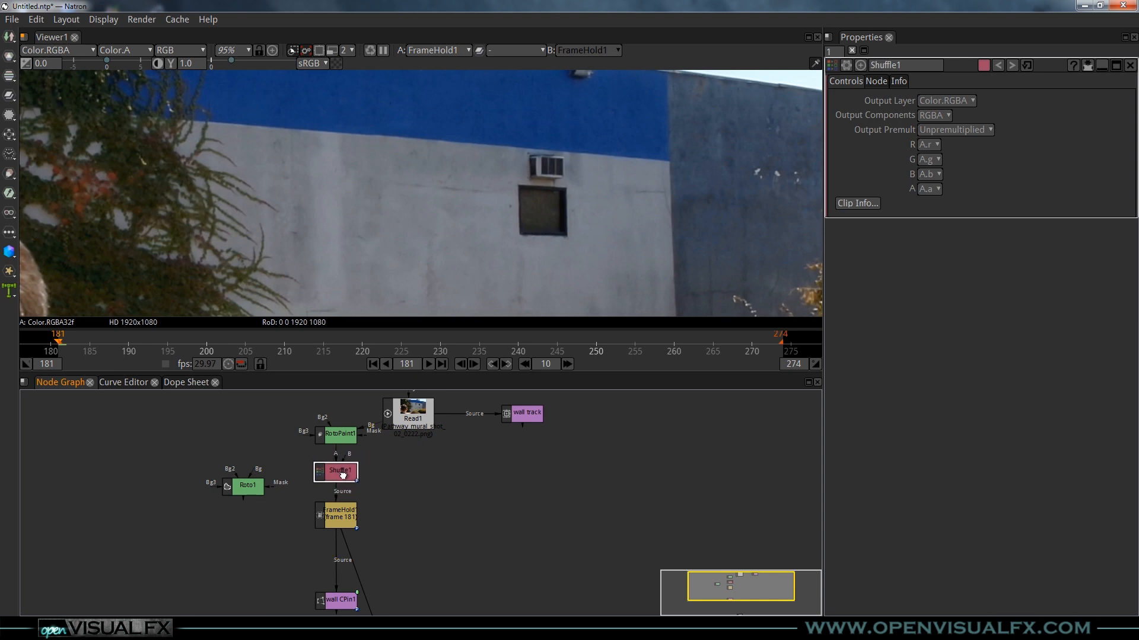
Step: Set Shuffle1's output alpha channel to 1
scroll(367, 457, up, 5)
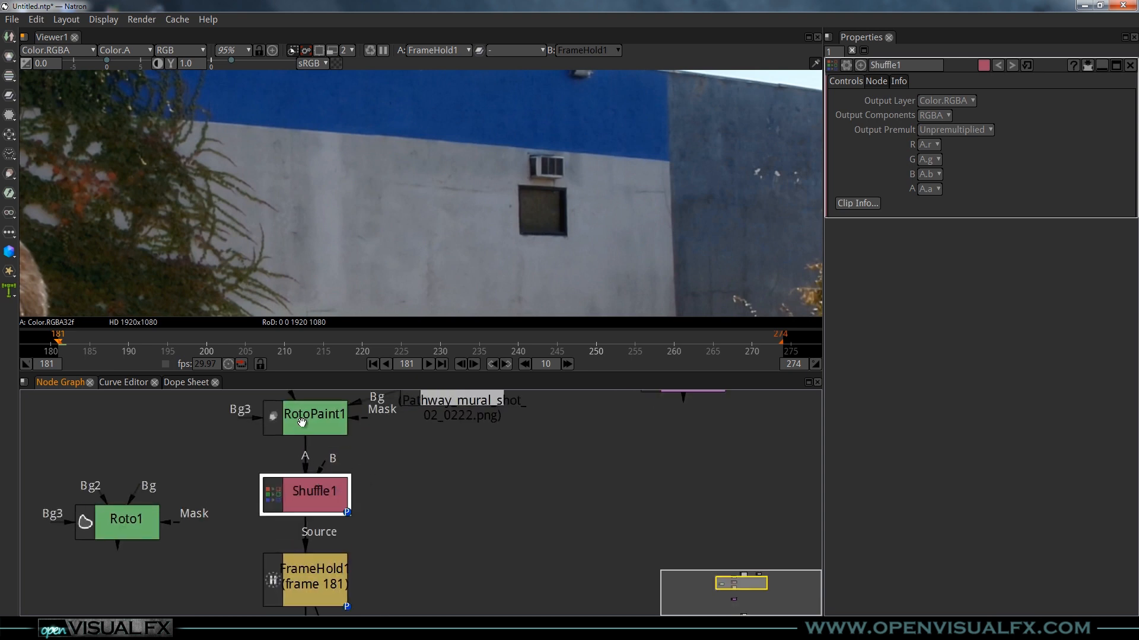
drag(349, 548, 386, 501)
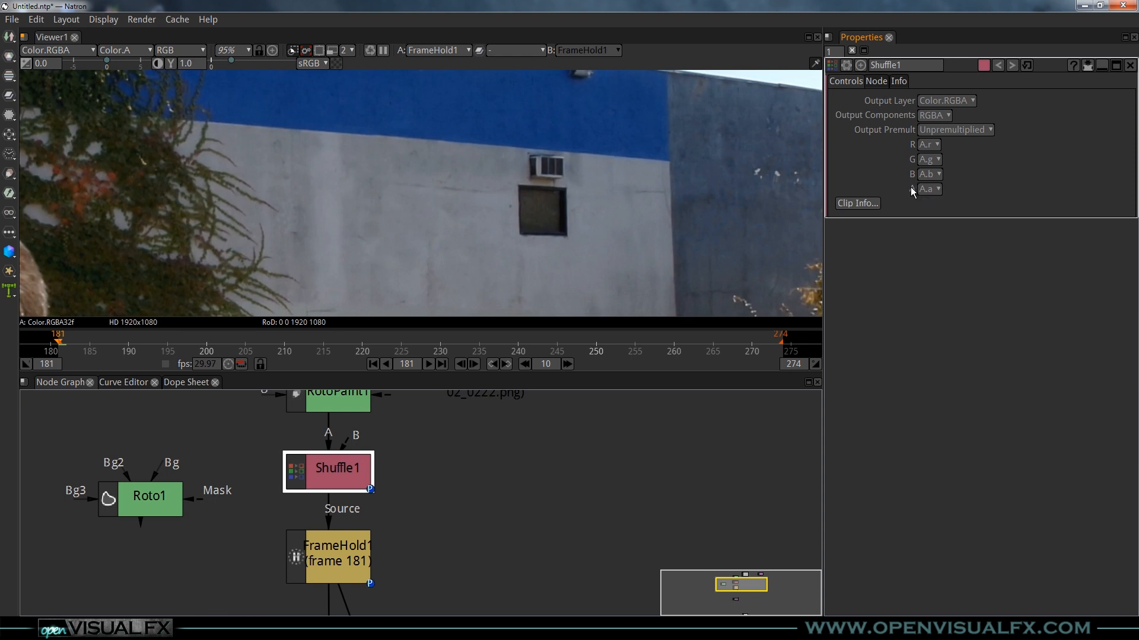
drag(442, 430, 427, 484)
click(432, 483)
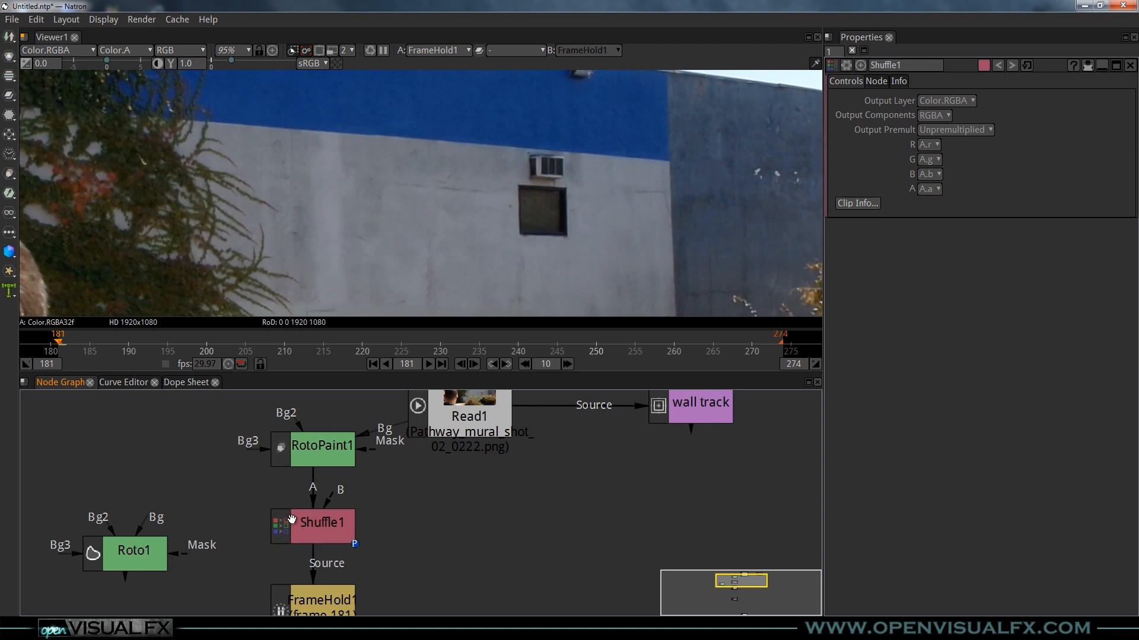
drag(233, 560, 337, 518)
scroll(334, 519, down, 1)
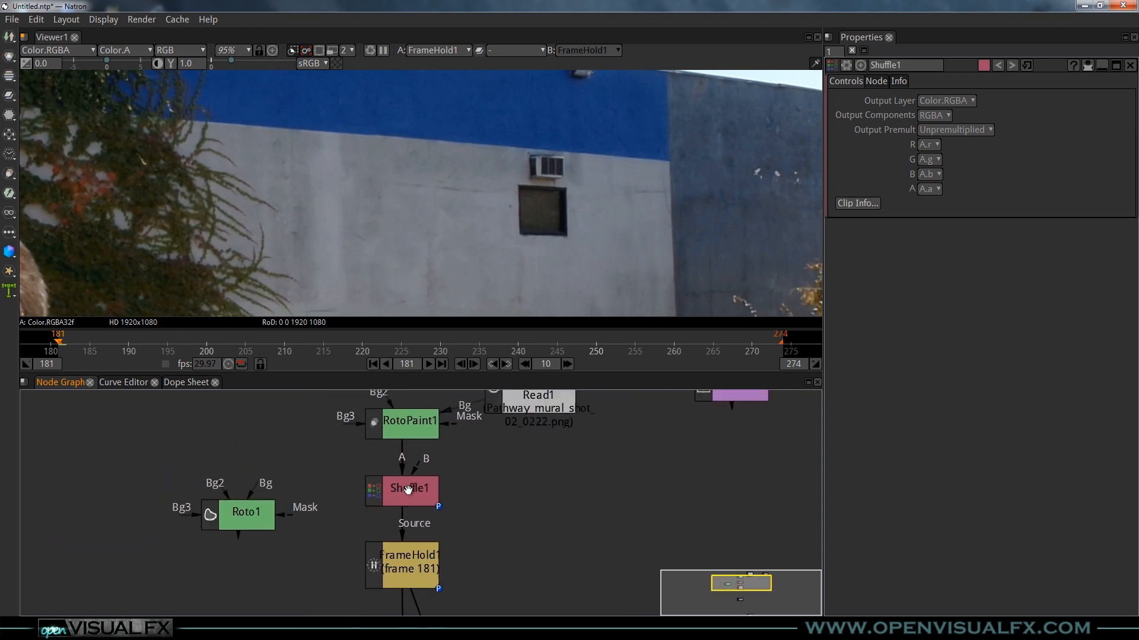
click(240, 515)
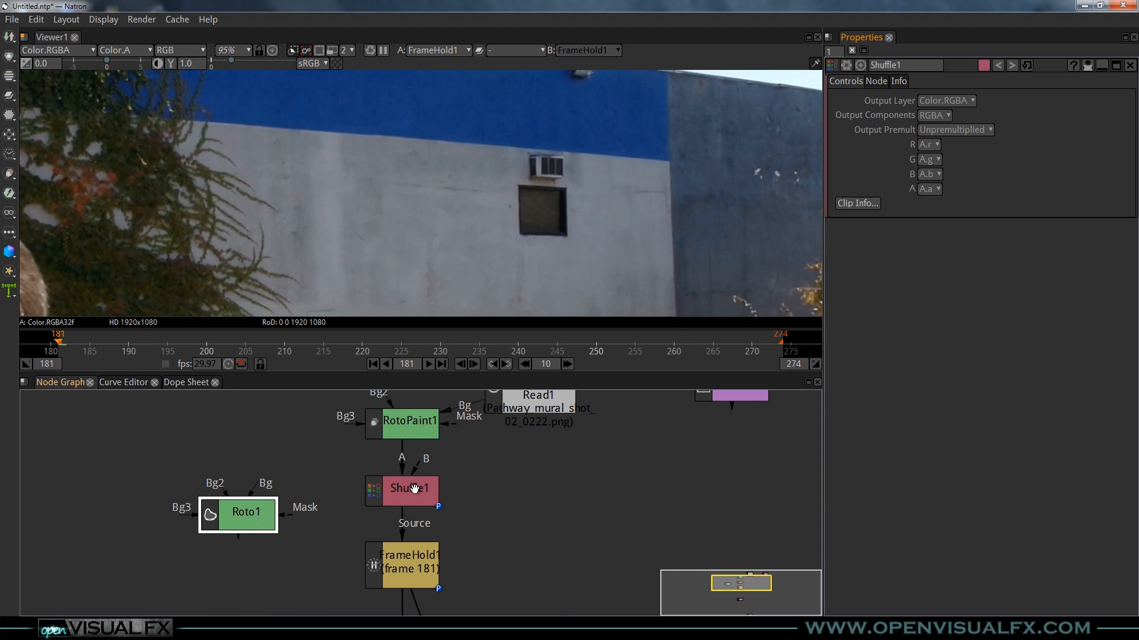
drag(414, 488, 414, 490)
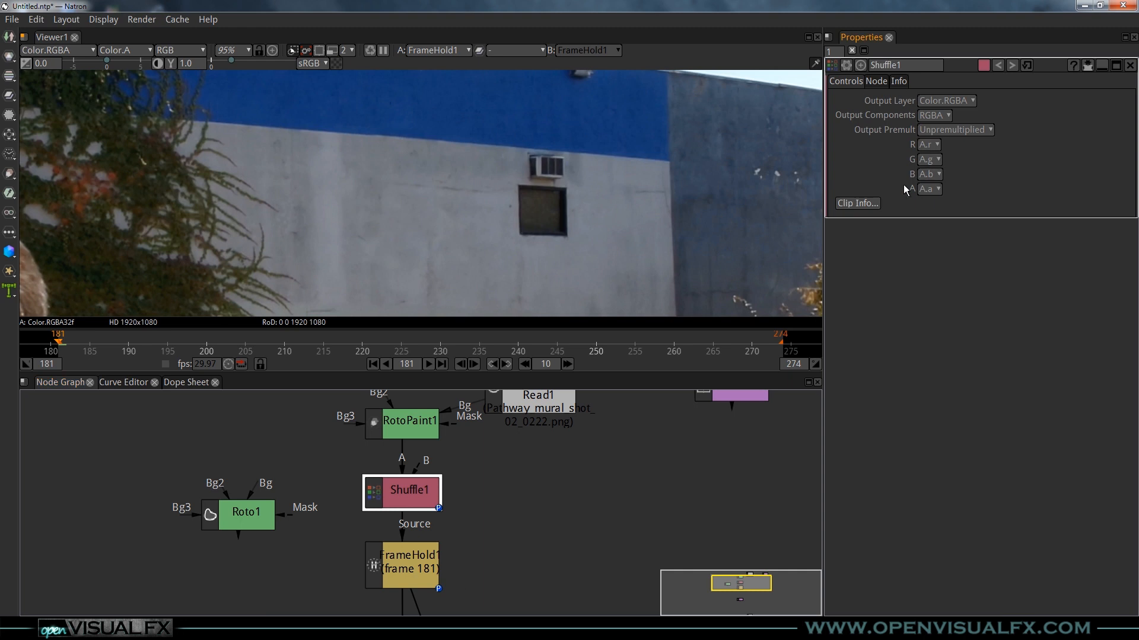
click(935, 191)
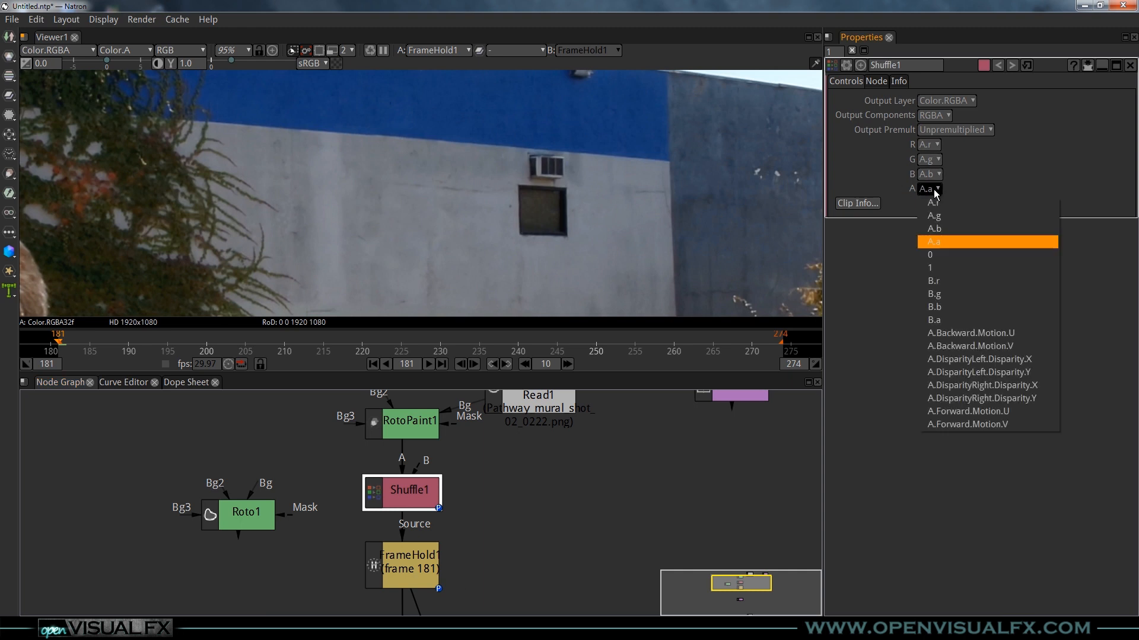
click(935, 269)
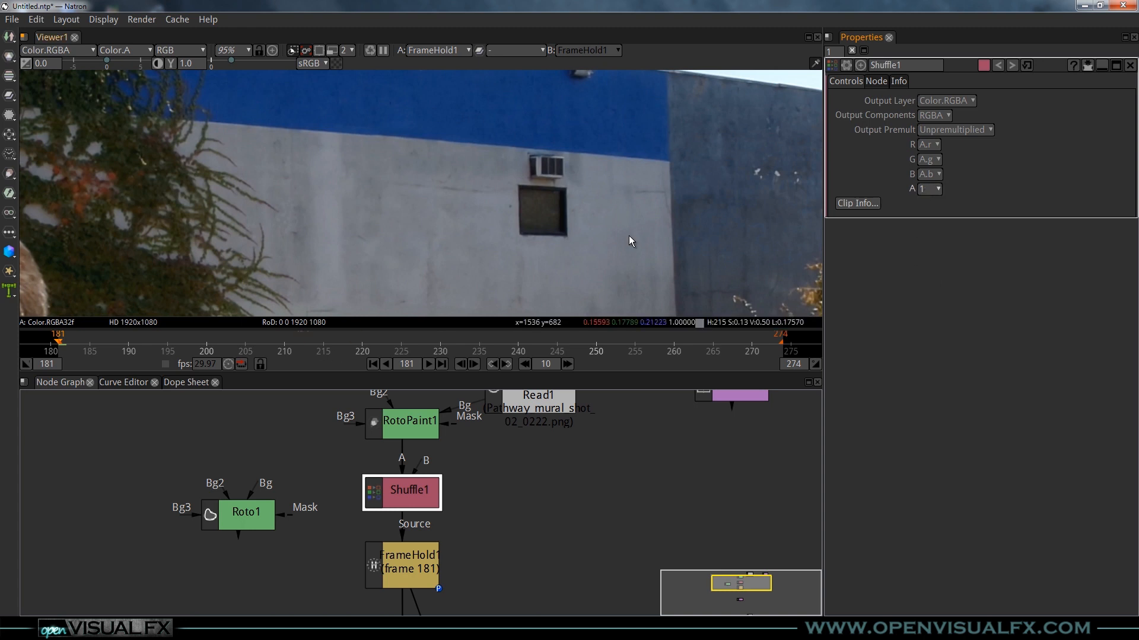
Step: Check the alpha channel of the whole FrameHold1 frame and return the viewer to RGB
scroll(531, 237, down, 3)
drag(576, 251, 589, 219)
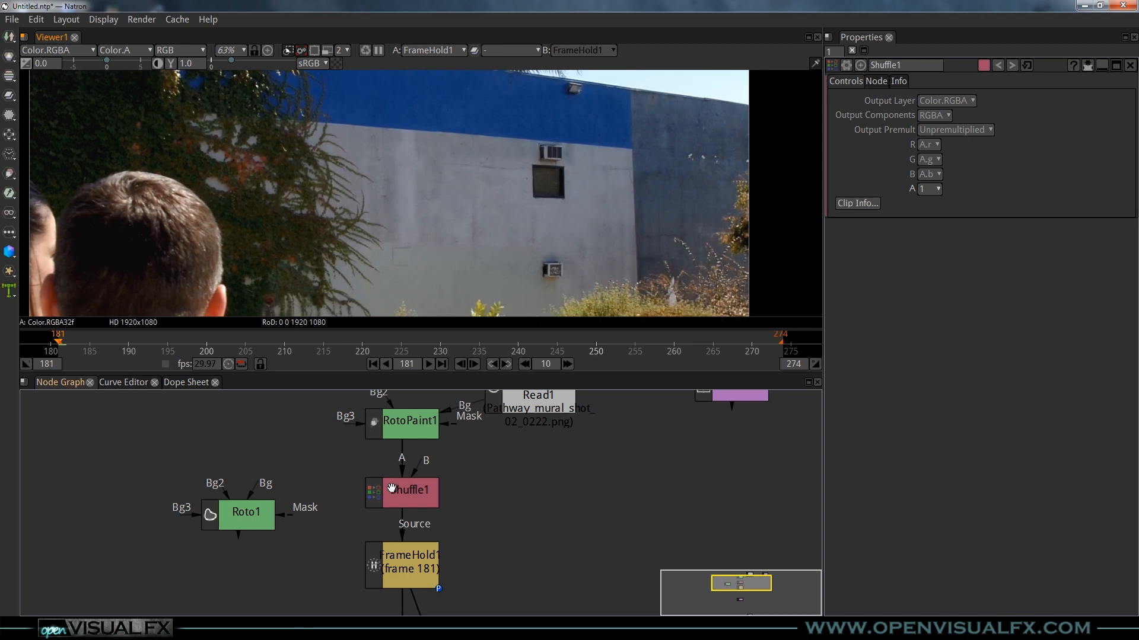
click(410, 491)
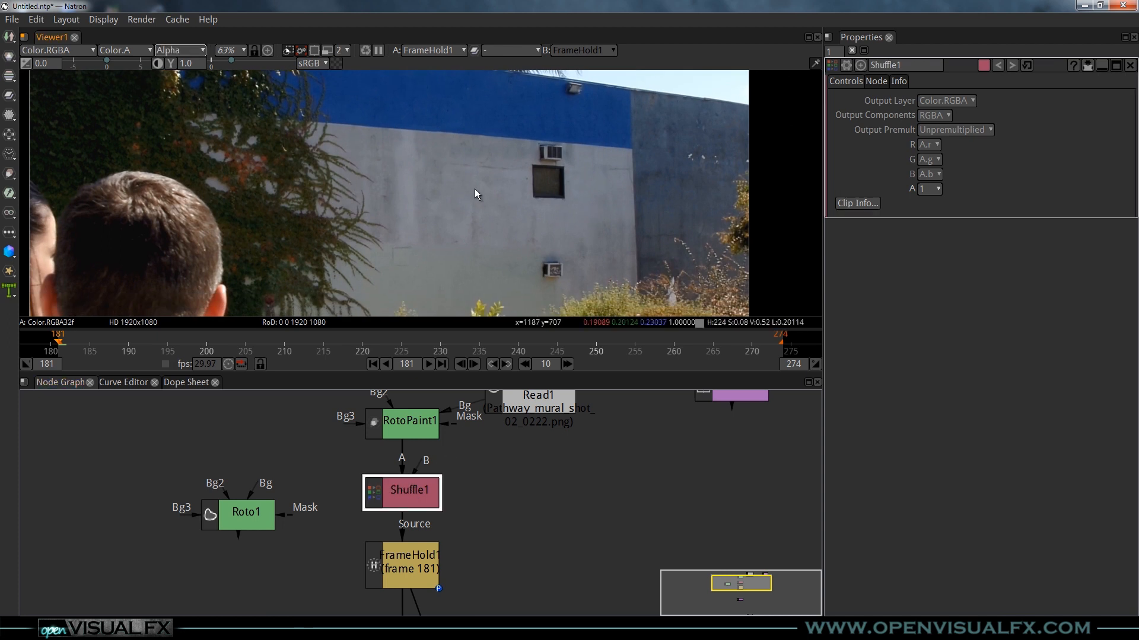
key(a)
scroll(427, 200, down, 2)
drag(410, 203, 463, 176)
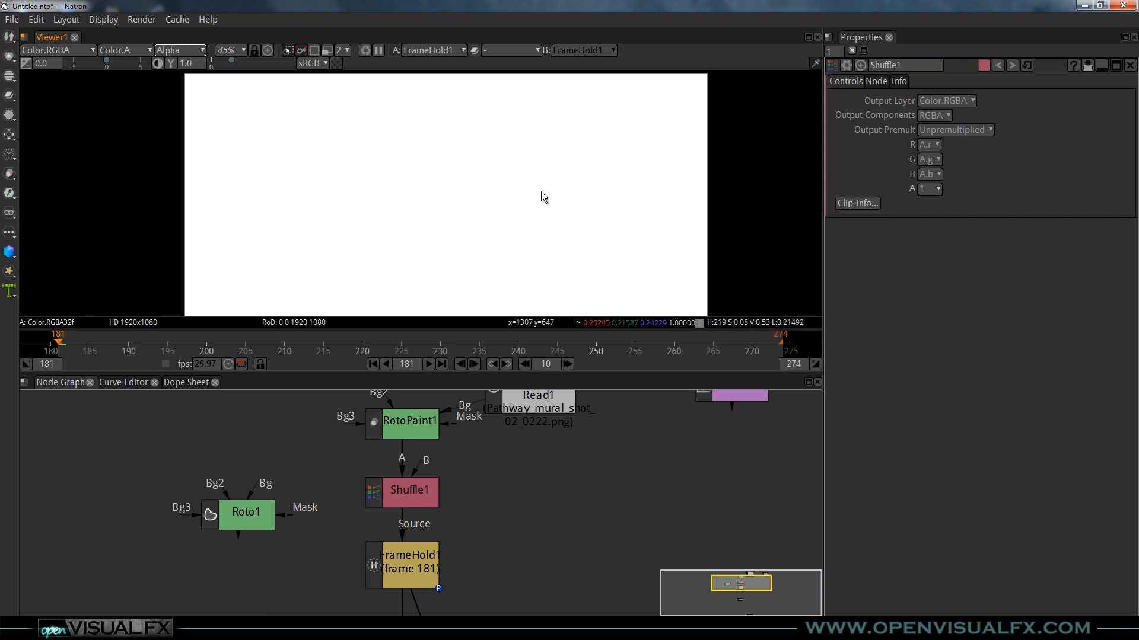
key(a)
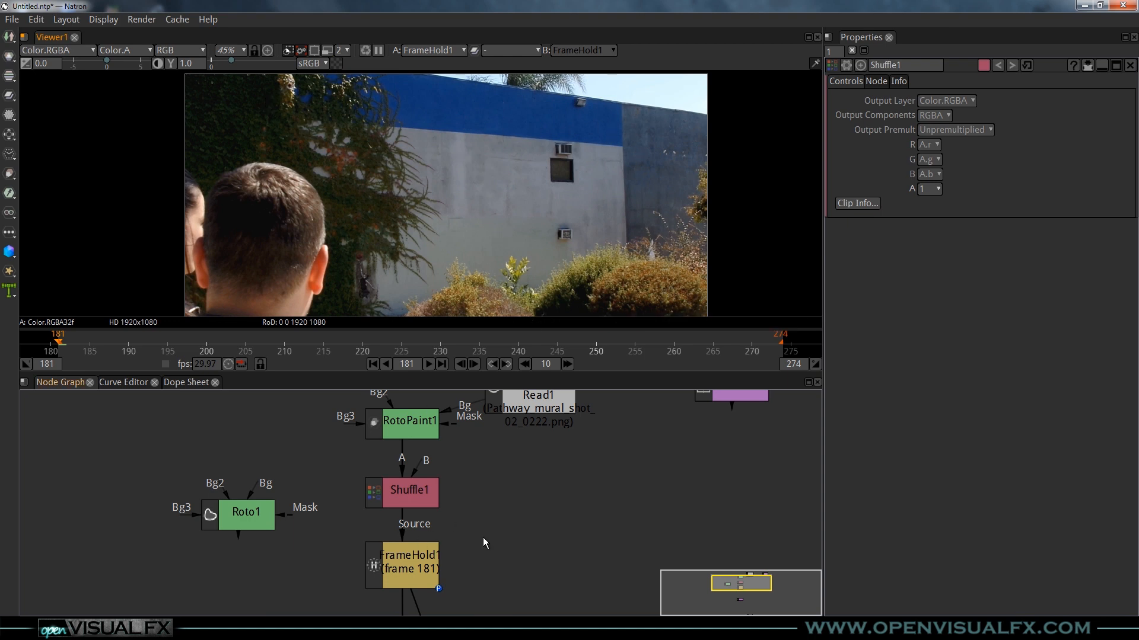
Step: Move the Roto1 node slightly closer to FrameHold1 and rename it "window roto"
drag(482, 562, 445, 491)
scroll(419, 514, down, 2)
drag(428, 532, 431, 477)
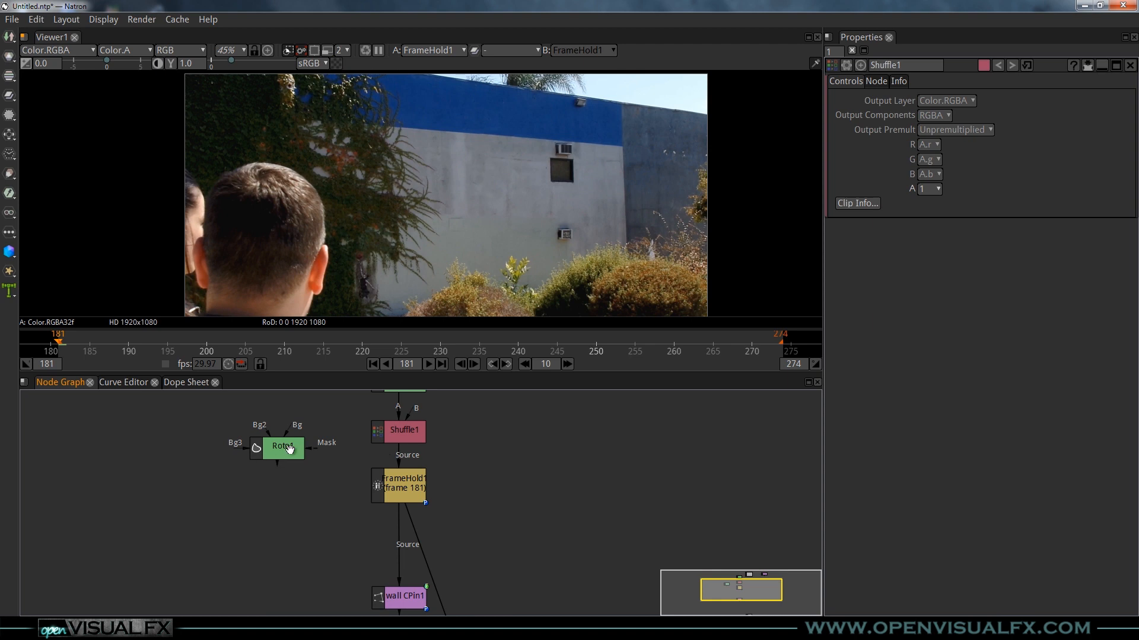
drag(283, 449, 295, 467)
click(908, 67)
drag(908, 67, 865, 79)
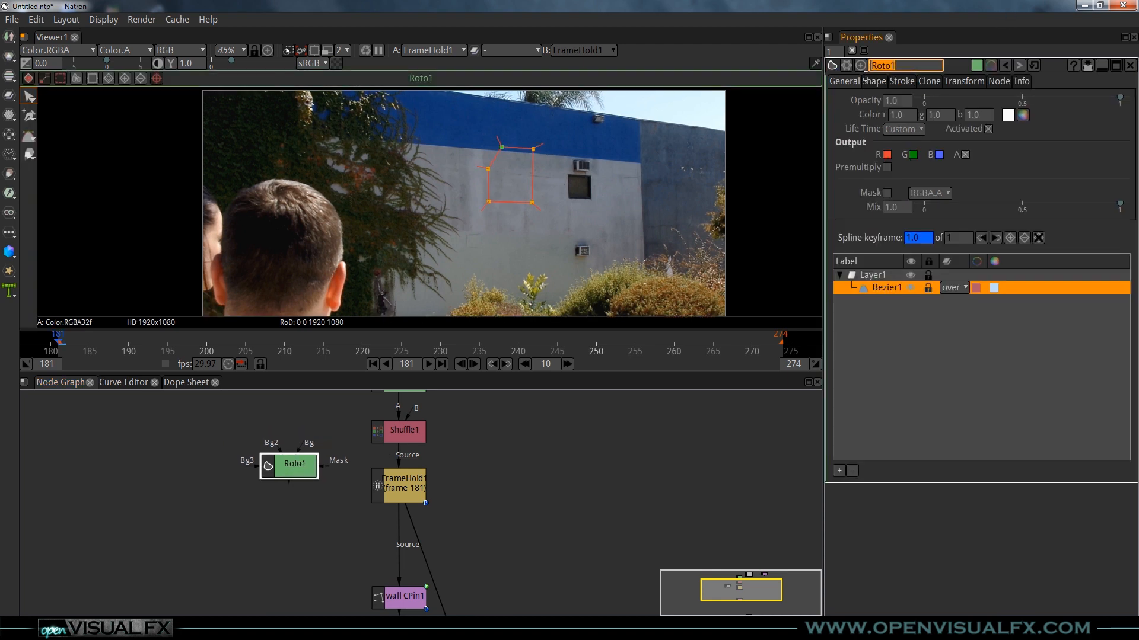
text(window rot)
key(Return)
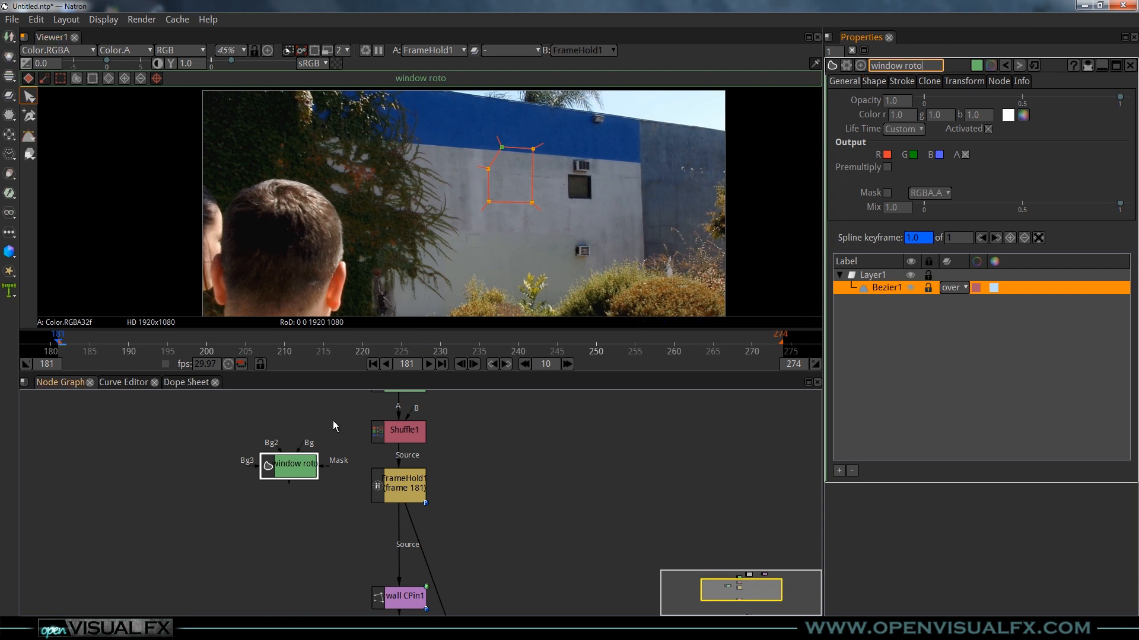
drag(296, 469, 296, 463)
drag(444, 534, 444, 478)
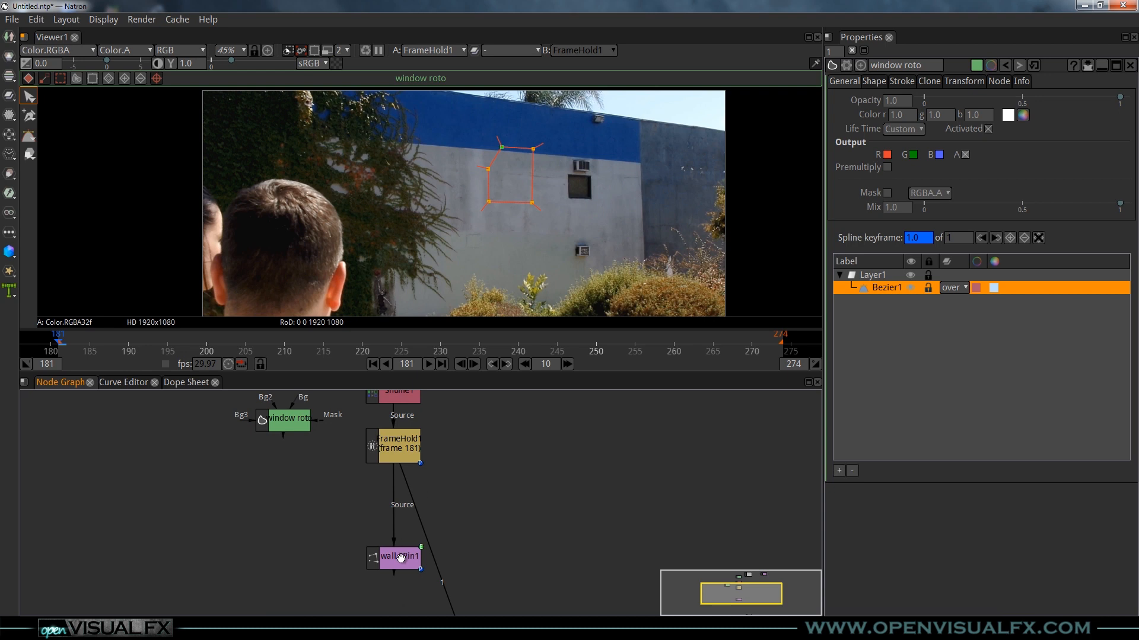
Step: Insert a Merge node between FrameHold1 and wall CPin1, spacing wall CPin1 further down to make room
drag(401, 558, 401, 565)
click(403, 439)
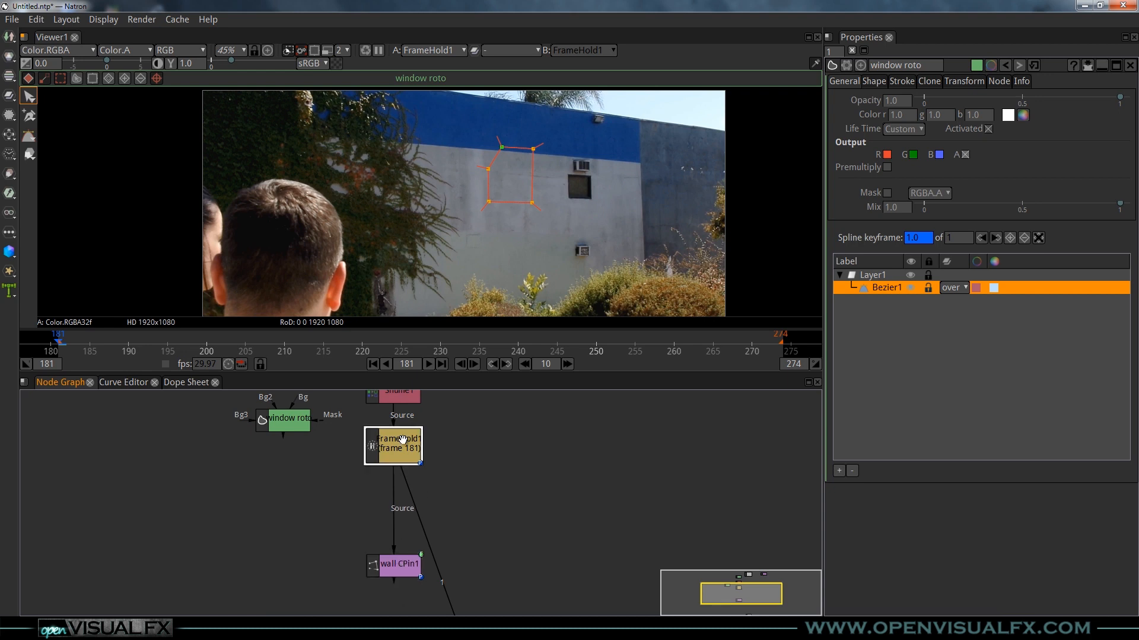
key(m)
drag(398, 503, 400, 515)
drag(402, 566, 403, 589)
drag(398, 509, 429, 542)
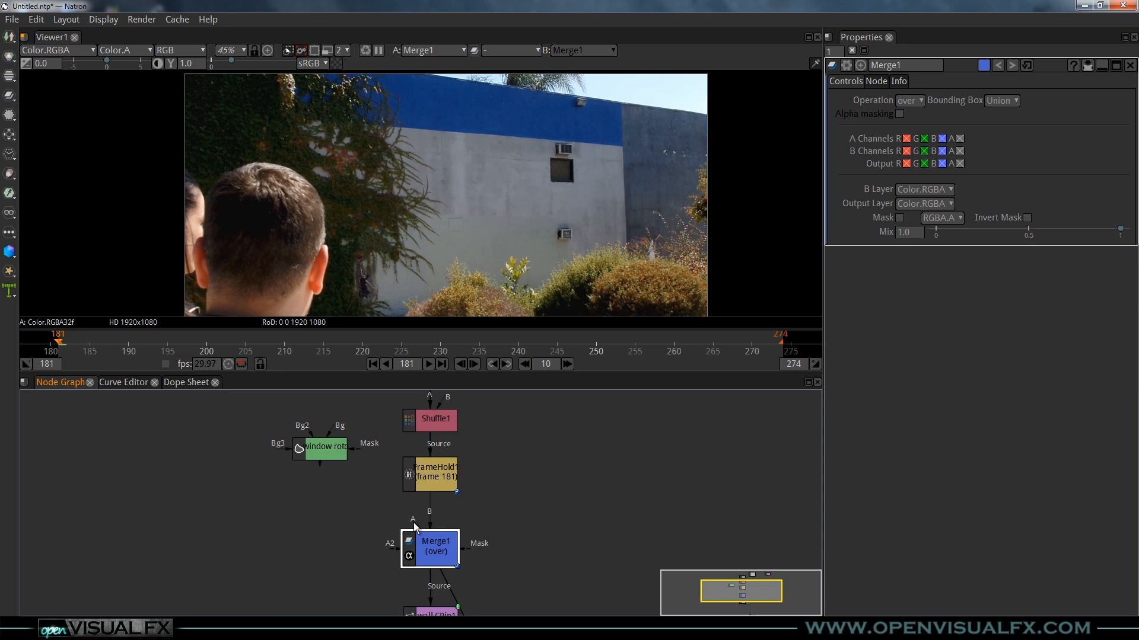
Step: Connect Merge1's A input to the window roto node
drag(414, 521, 345, 473)
click(425, 555)
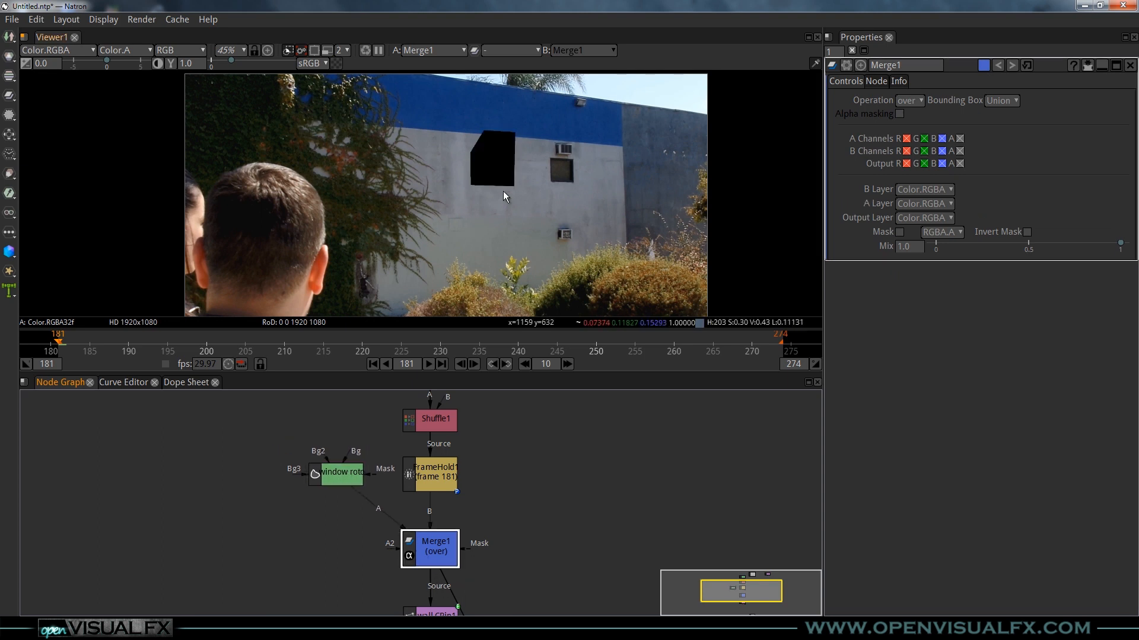
scroll(519, 166, up, 3)
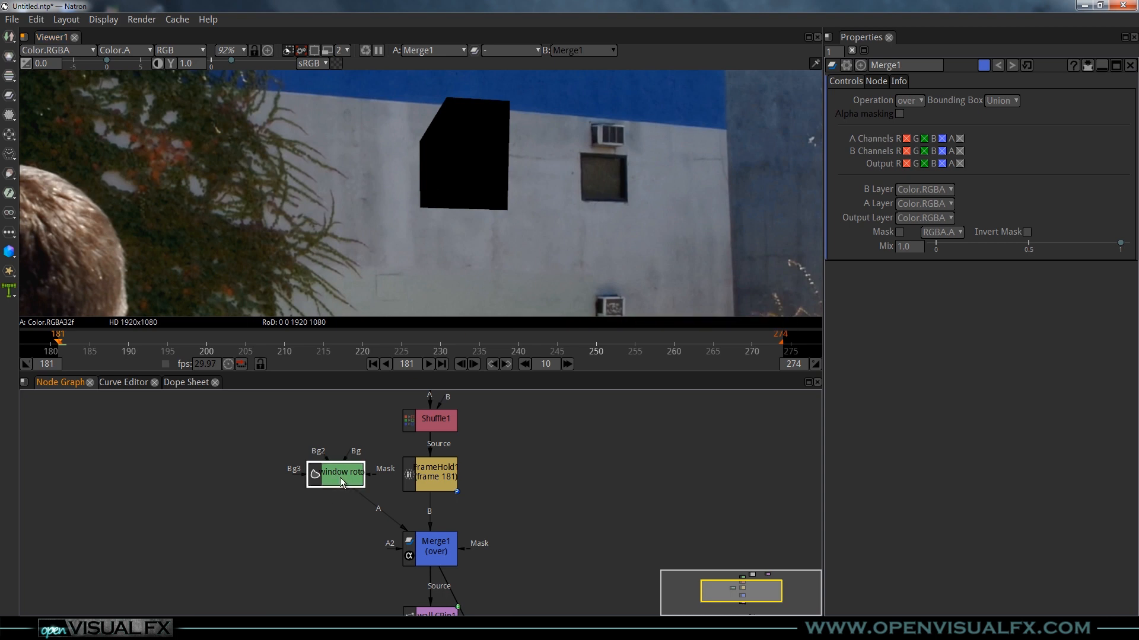
Step: Check the window roto node's alpha channel and return the viewer to Merge1 in RGB
key(1)
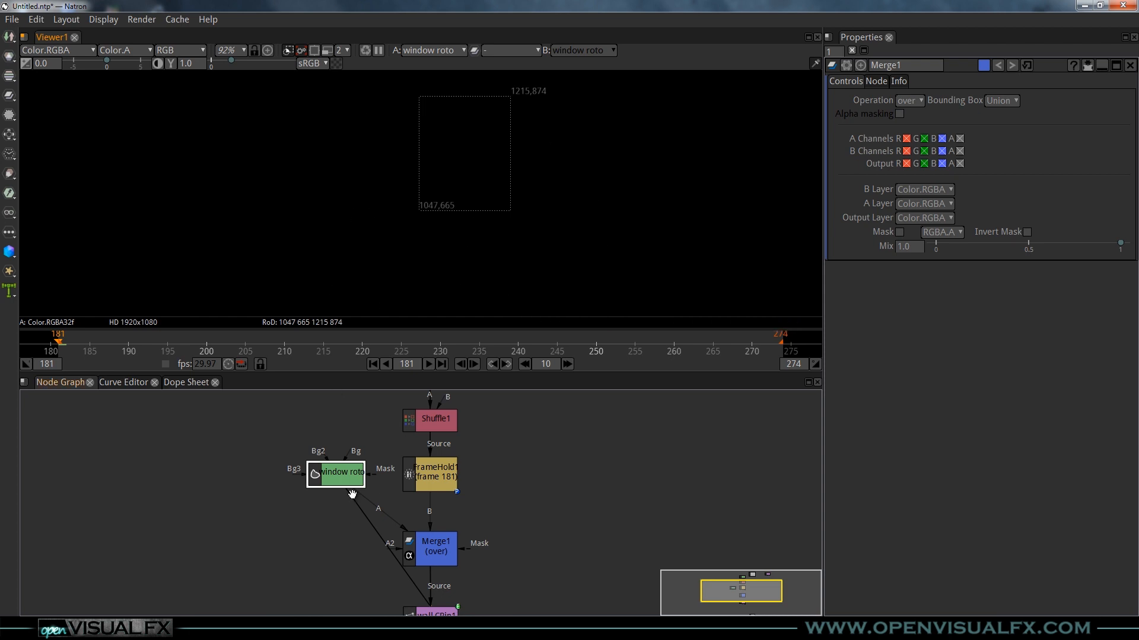
key(a)
key(a)
click(430, 556)
key(1)
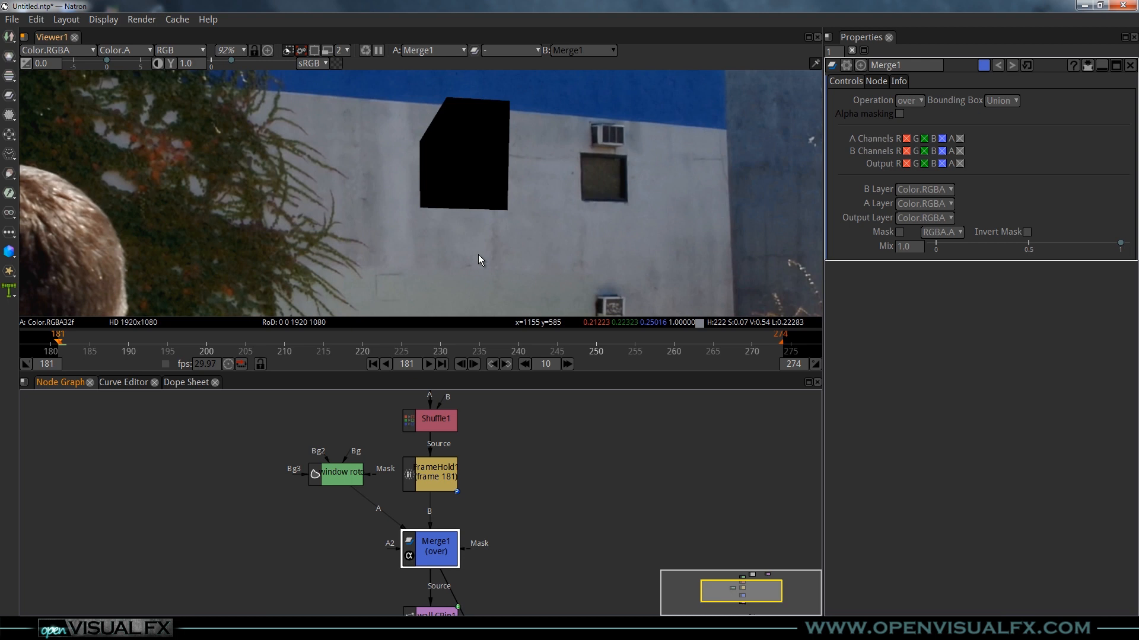
Step: Tidy the node layout by raising Merge1 slightly and moving the window roto node further away from FrameHold1
drag(341, 480, 333, 475)
drag(431, 551, 428, 545)
drag(331, 471, 338, 482)
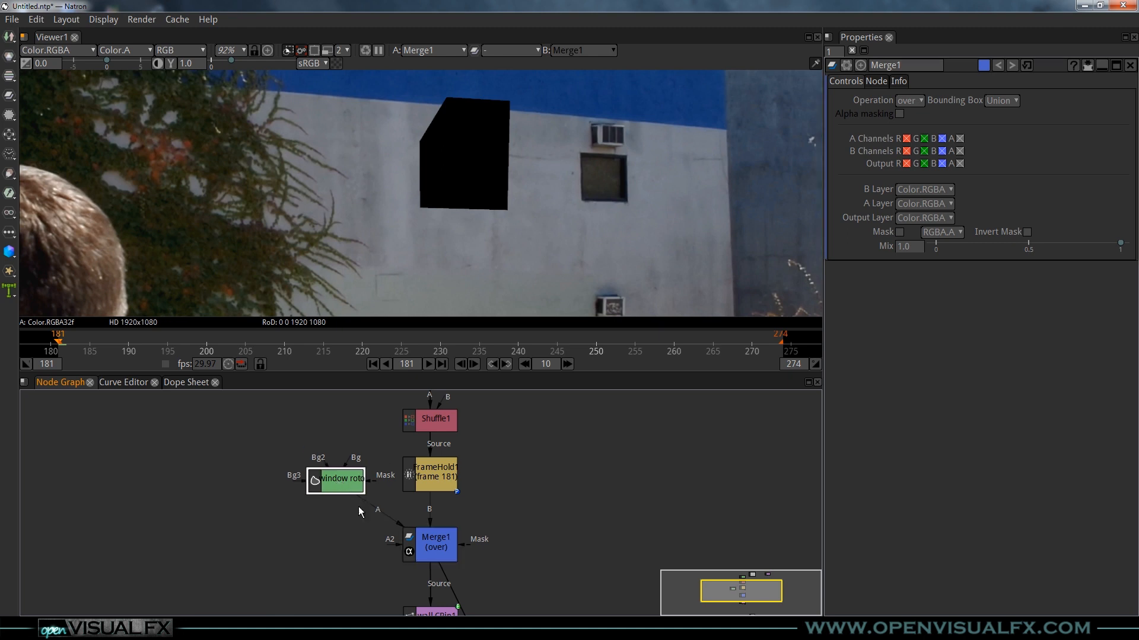
click(442, 479)
drag(441, 480, 441, 480)
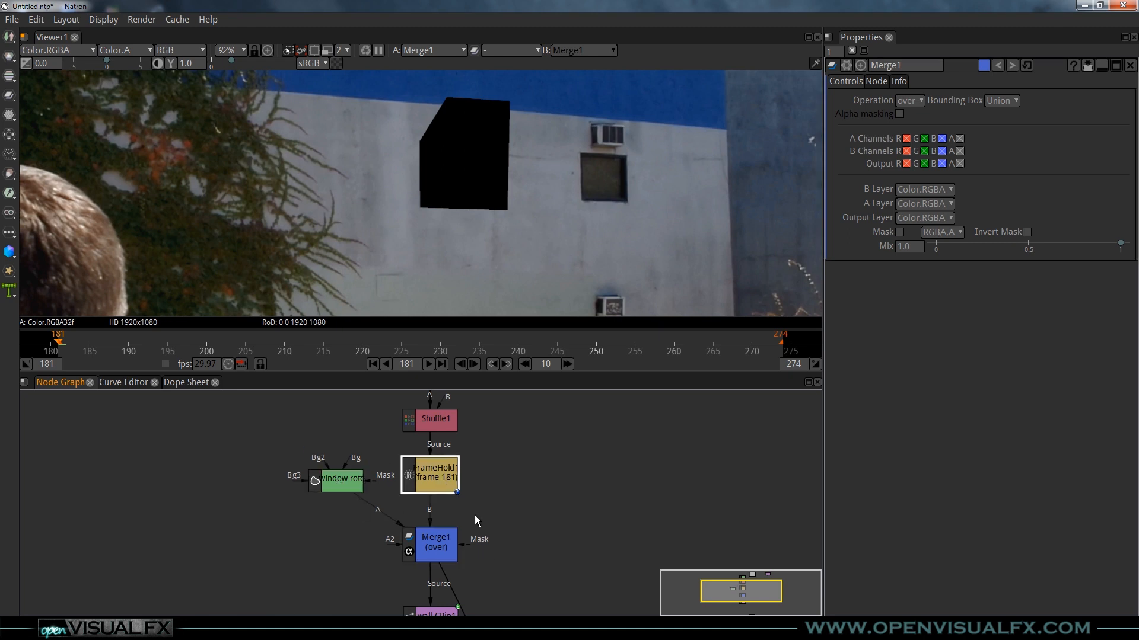
click(348, 480)
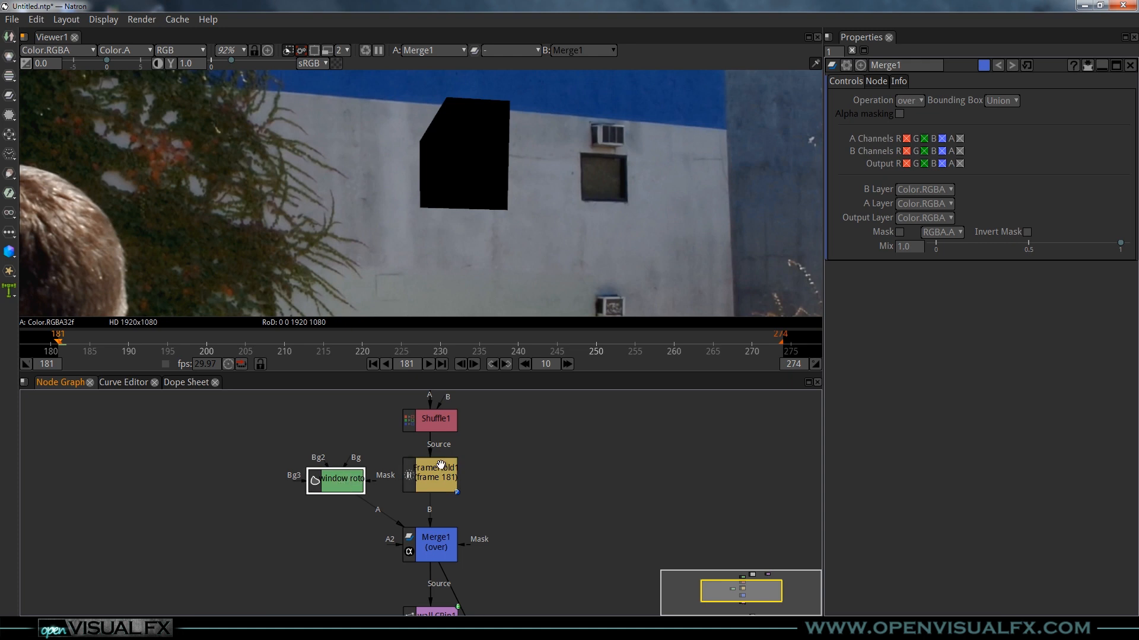
drag(445, 438, 439, 454)
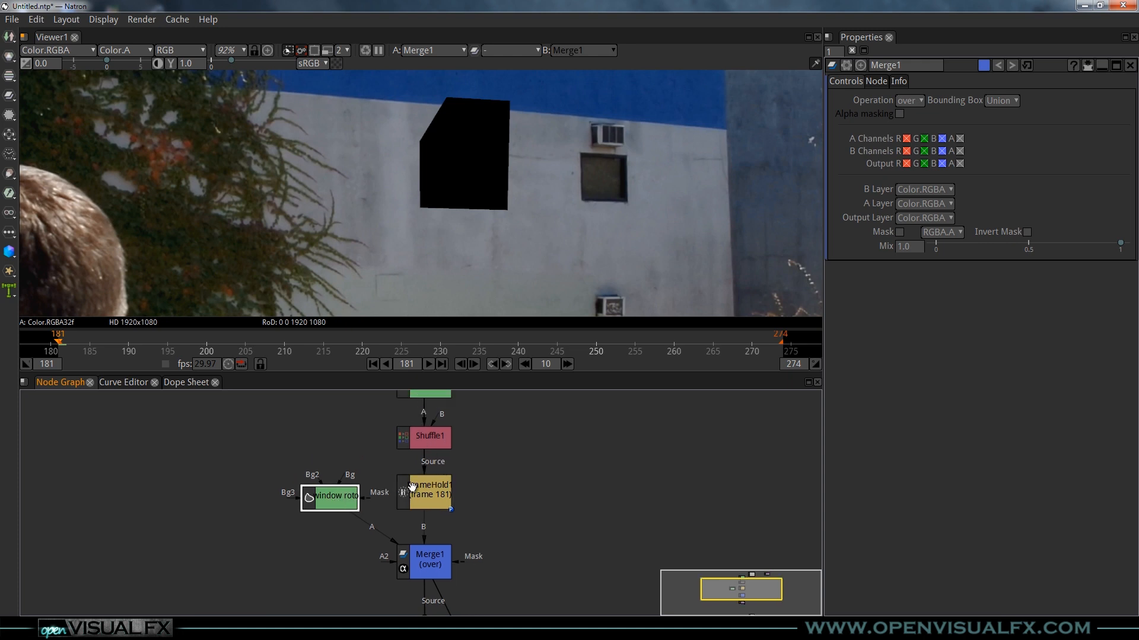
drag(338, 499, 321, 498)
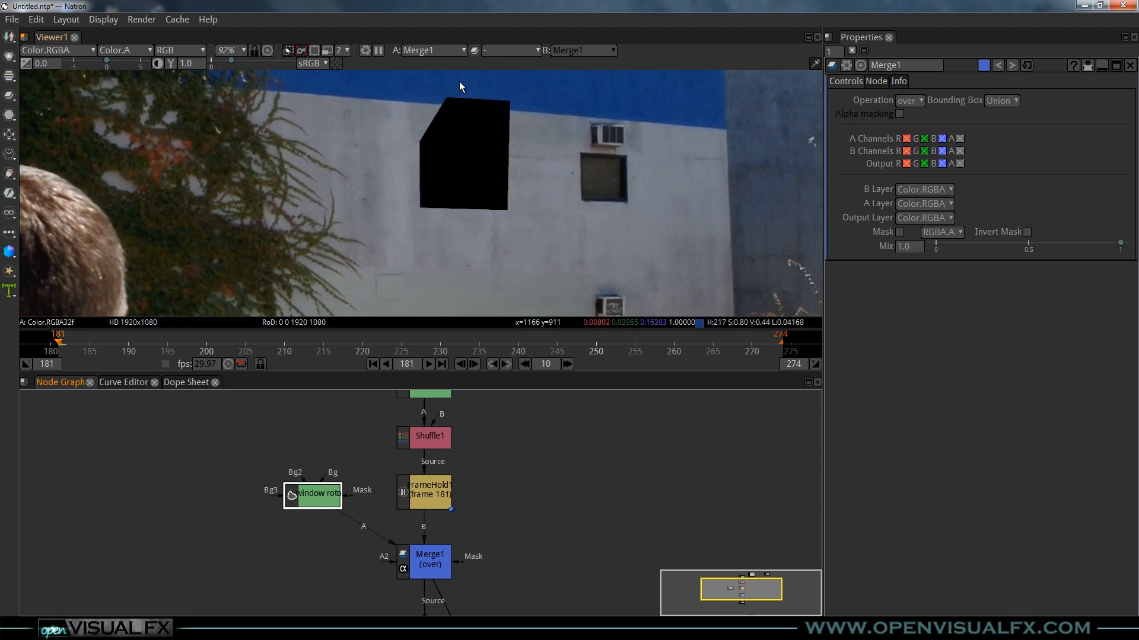
Step: Set Merge1's operation to mask
scroll(437, 216, down, 2)
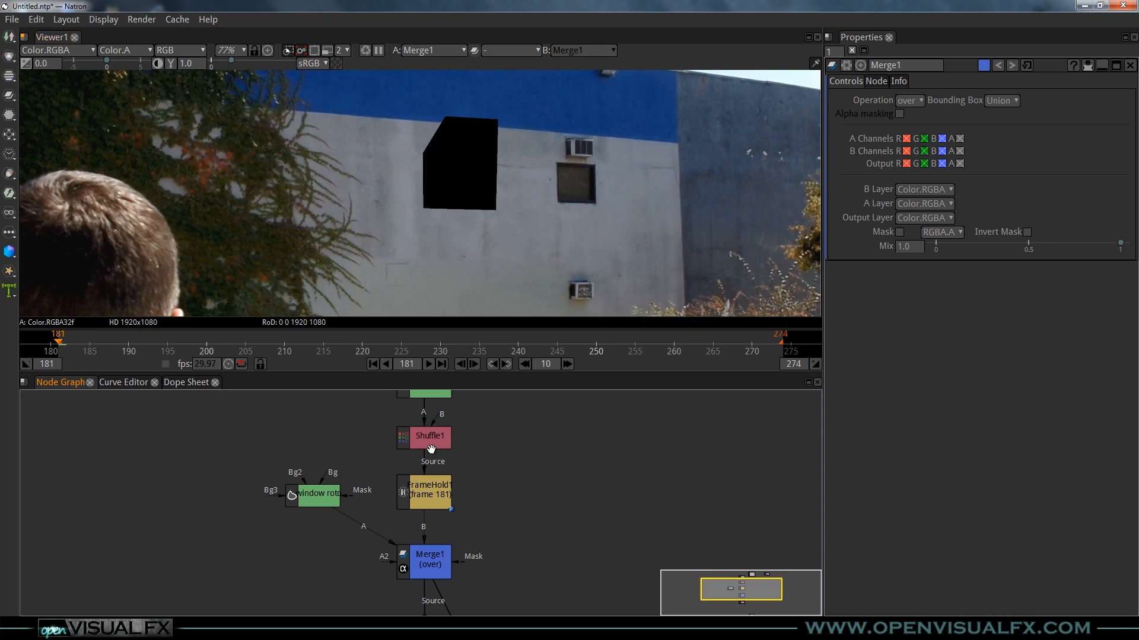
click(434, 572)
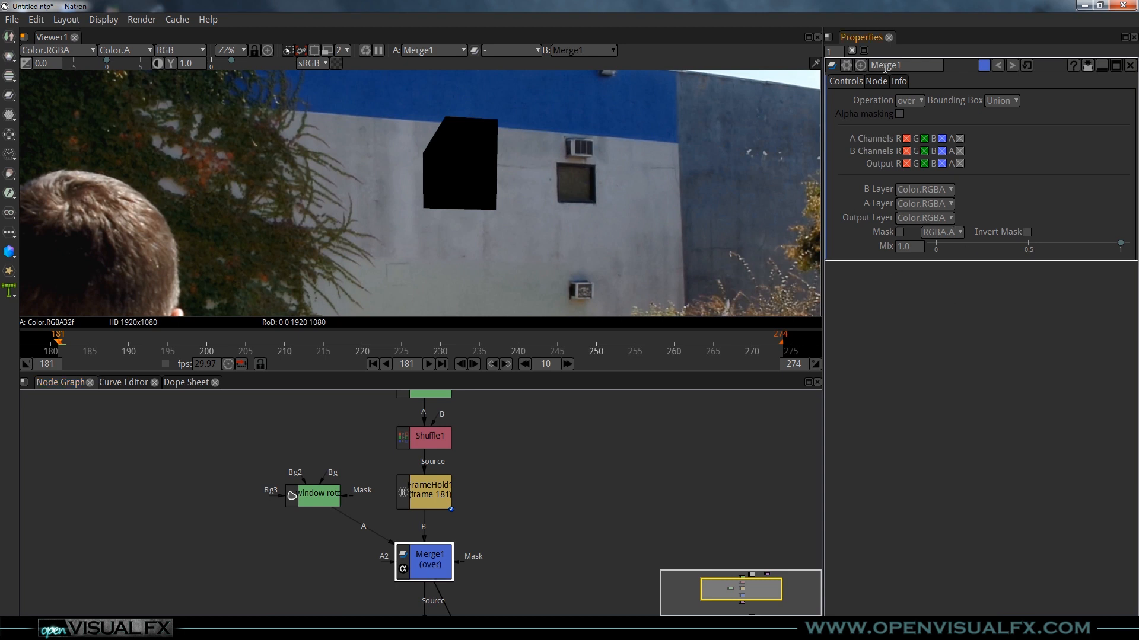
click(918, 102)
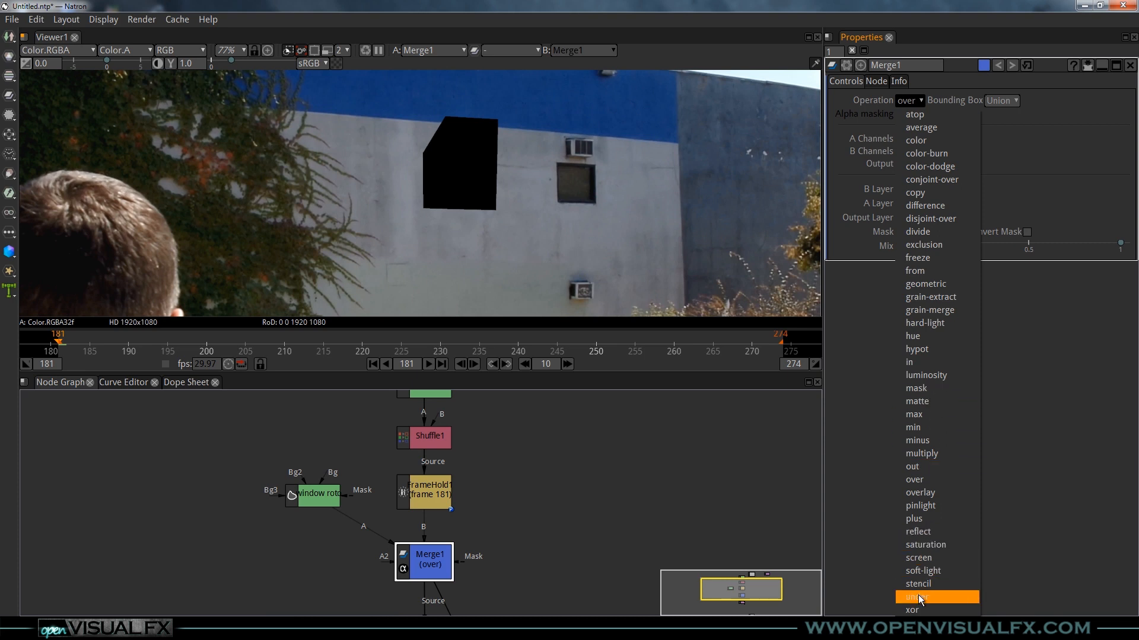
click(606, 532)
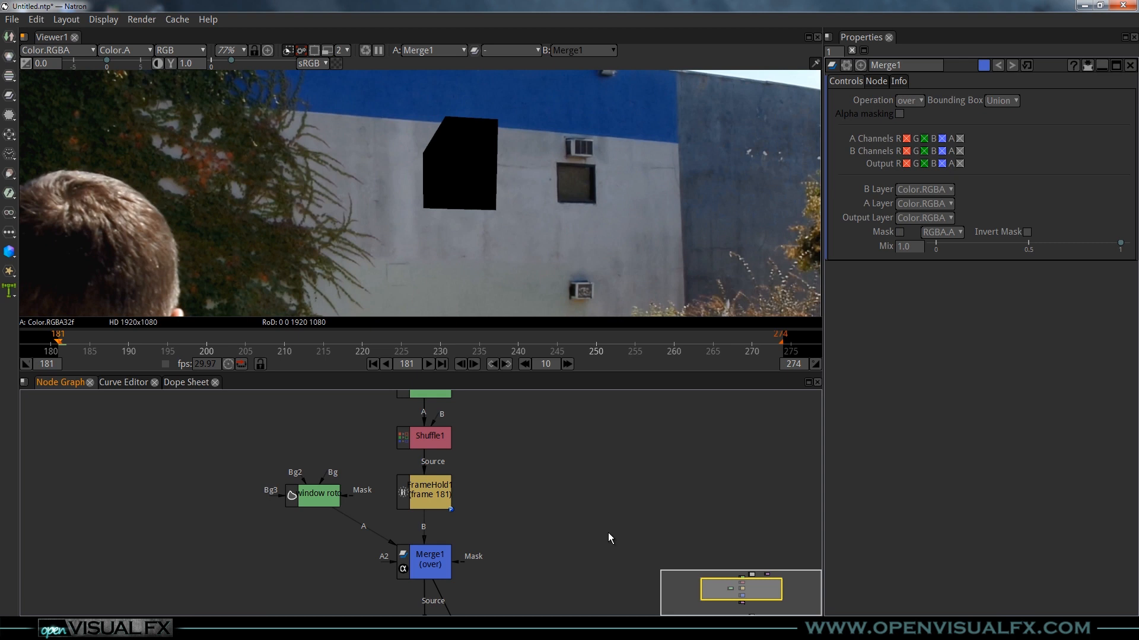
click(426, 574)
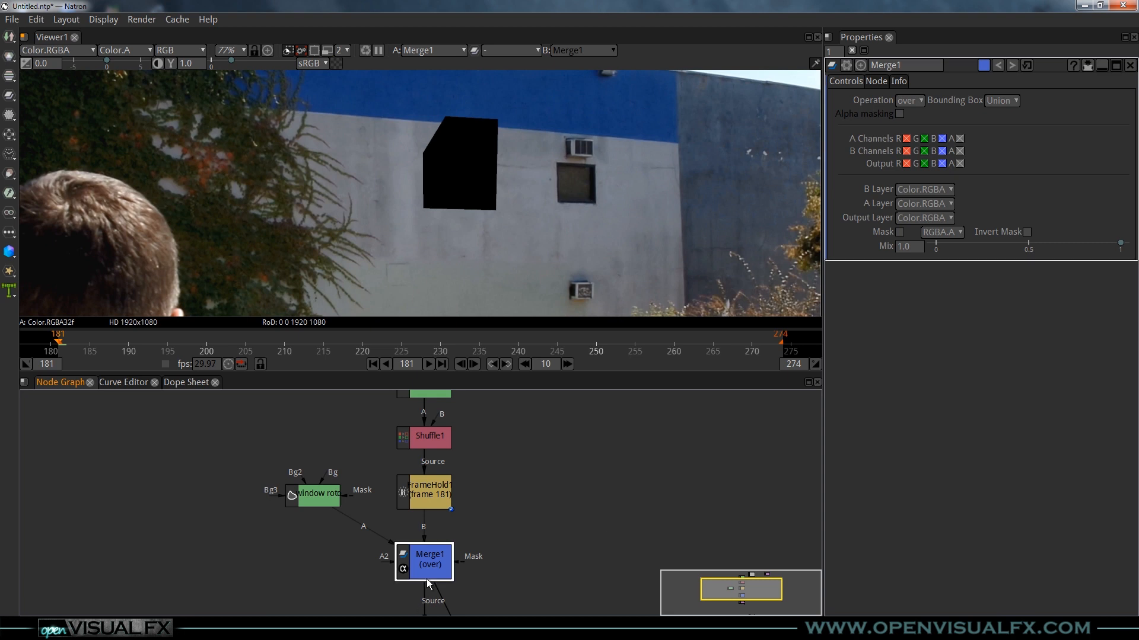
click(909, 100)
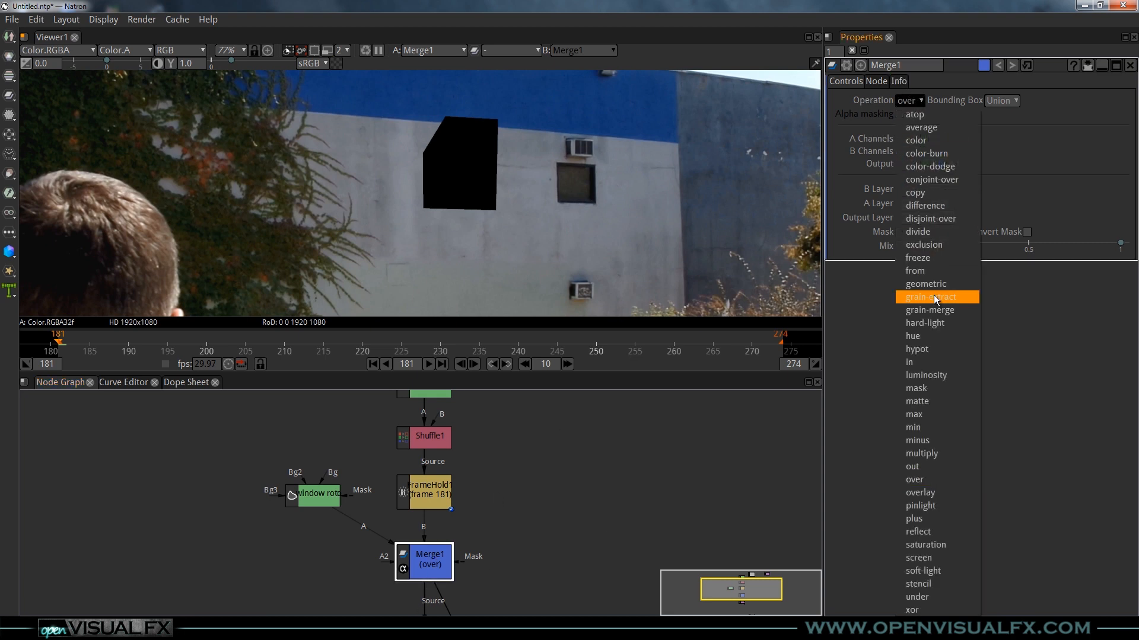
click(926, 389)
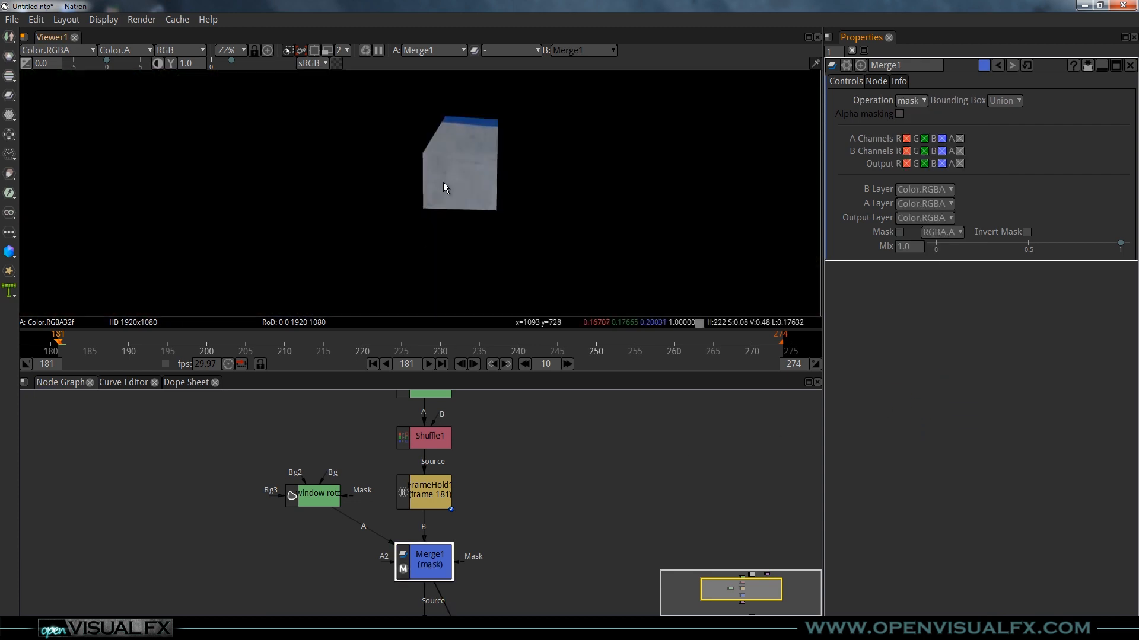
Step: View the FrameHold1 image and the window roto node's alpha channel to compare the two merge inputs
scroll(483, 169, up, 1)
click(429, 479)
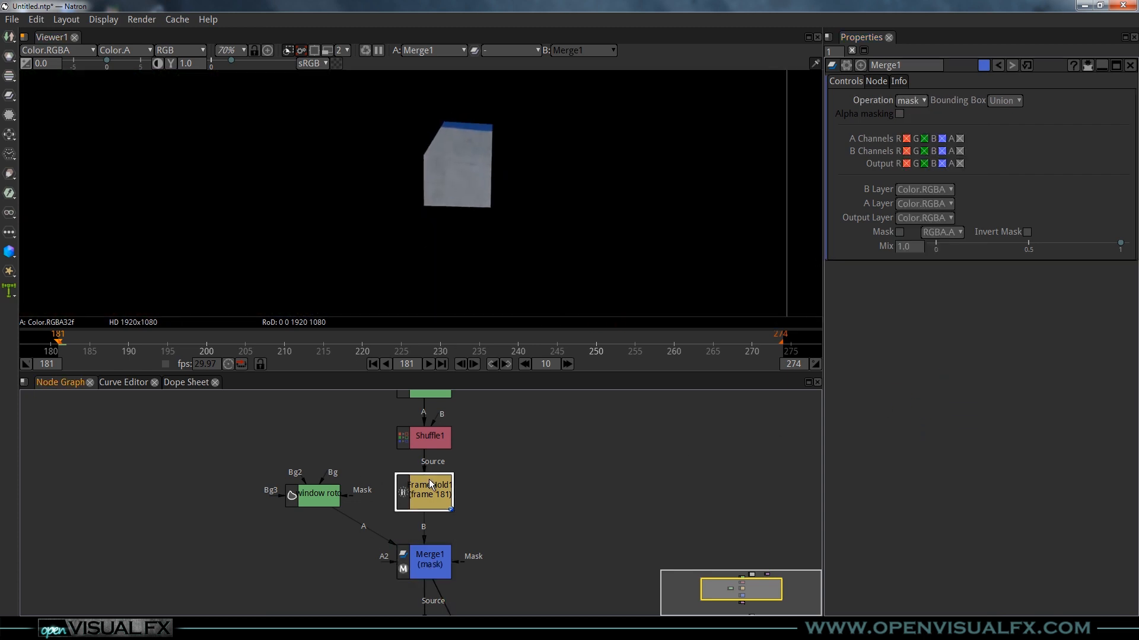
key(1)
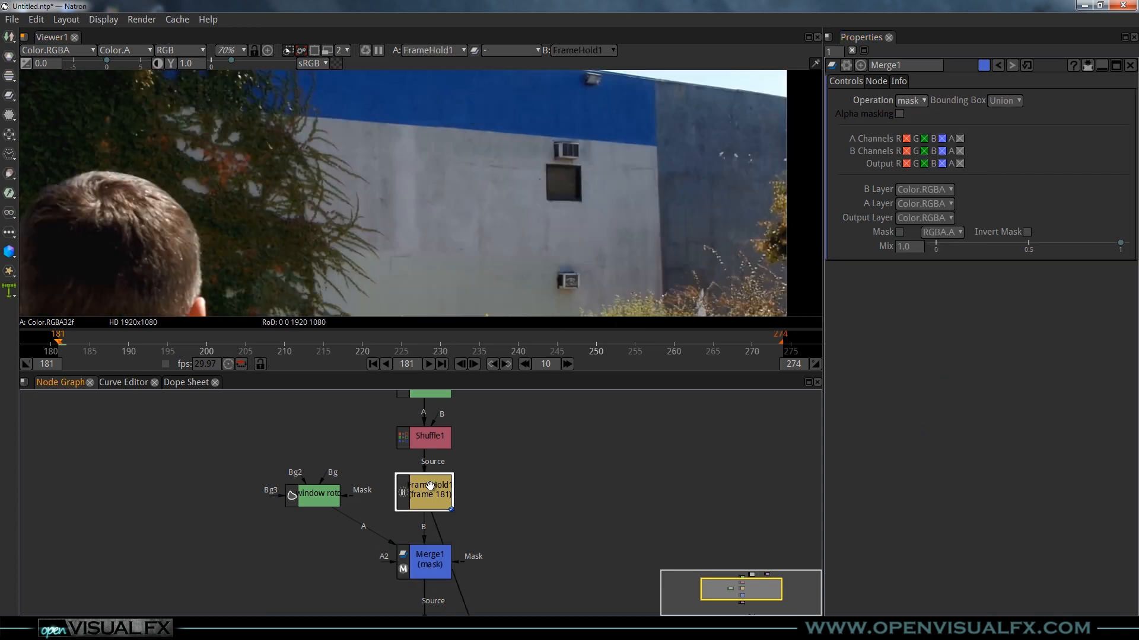
click(327, 498)
key(1)
key(a)
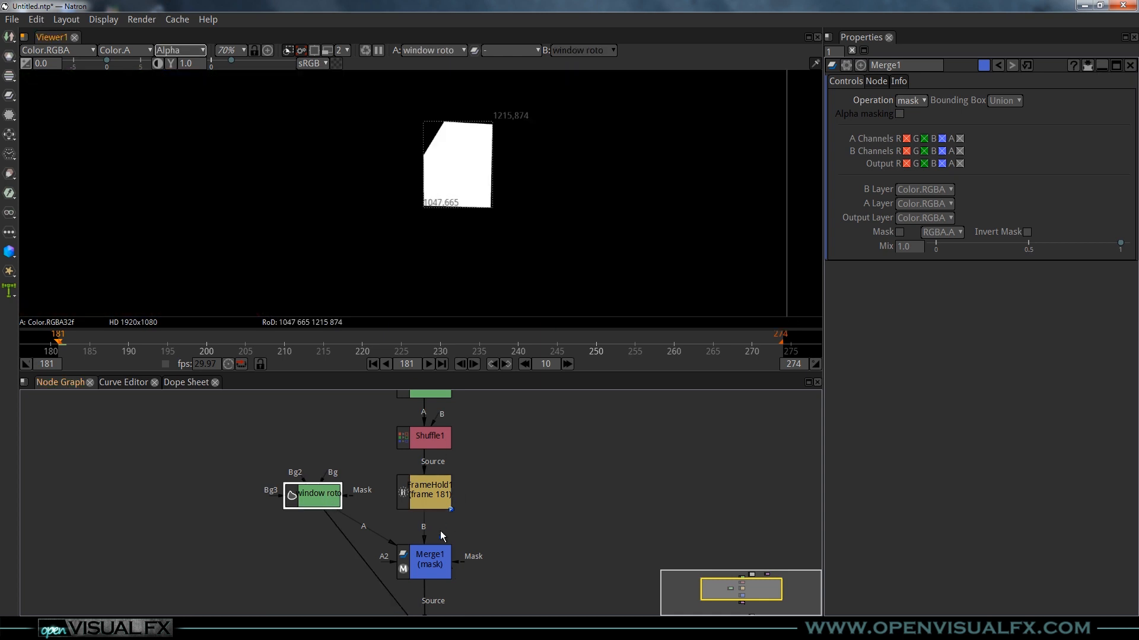
Step: Inspect Merge1's masked result in RGB, in alpha and against the transparency checkerboard
click(436, 562)
key(1)
key(a)
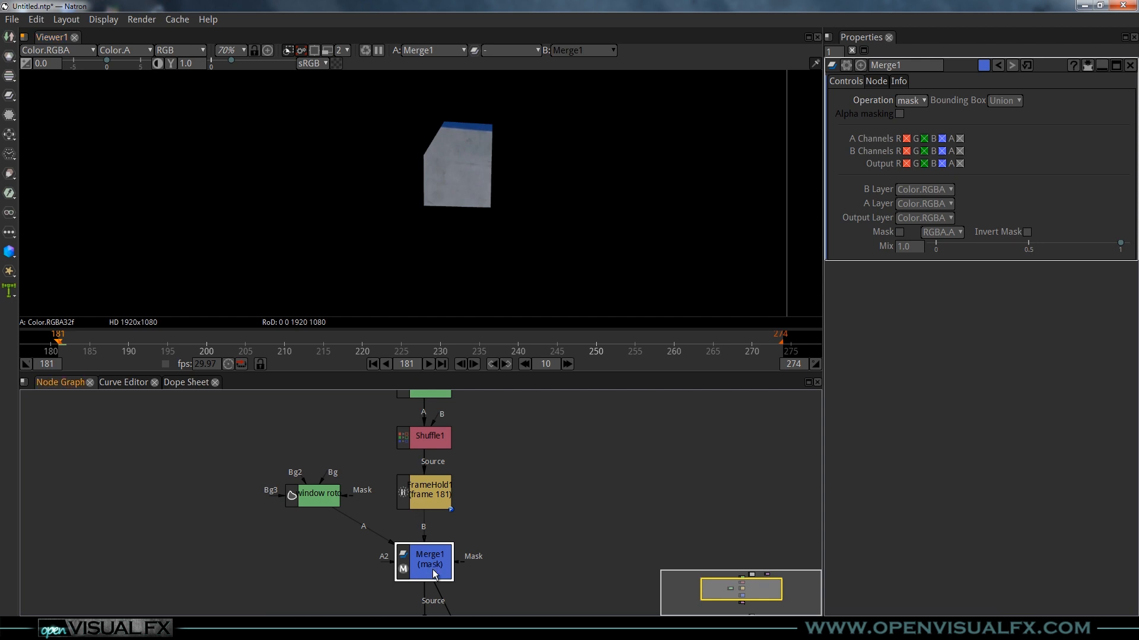
key(a)
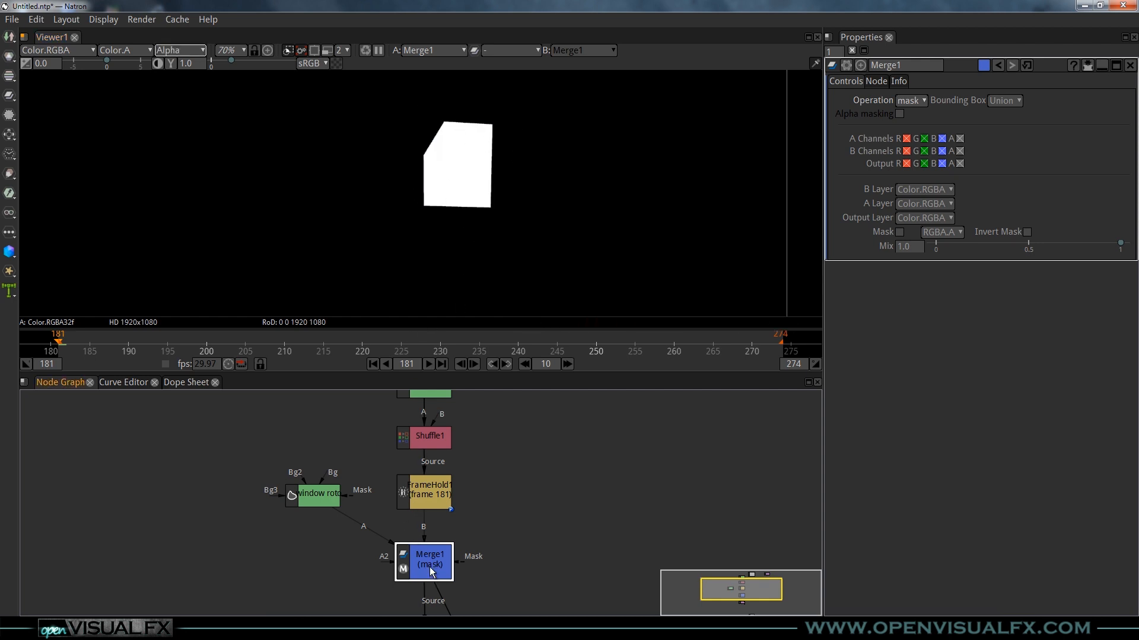
key(a)
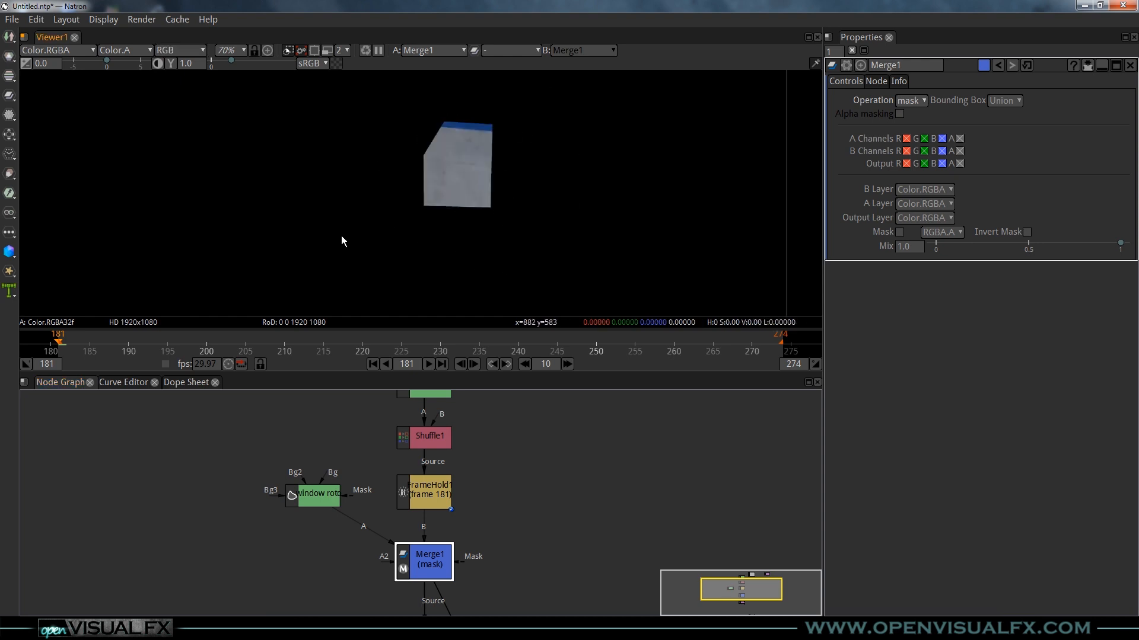
click(337, 63)
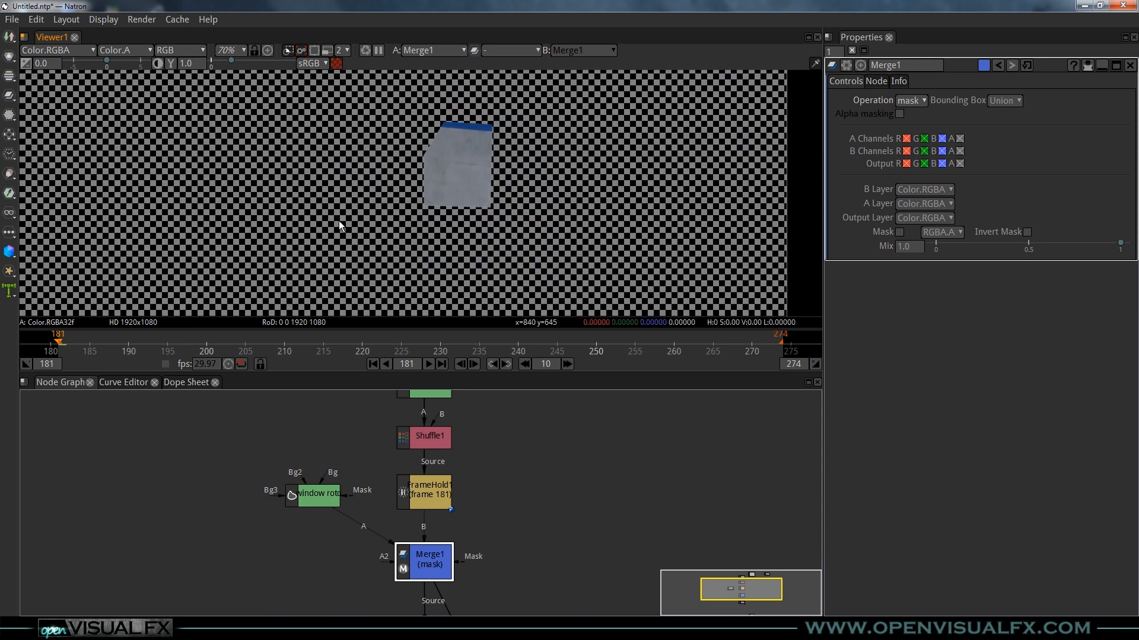
click(335, 63)
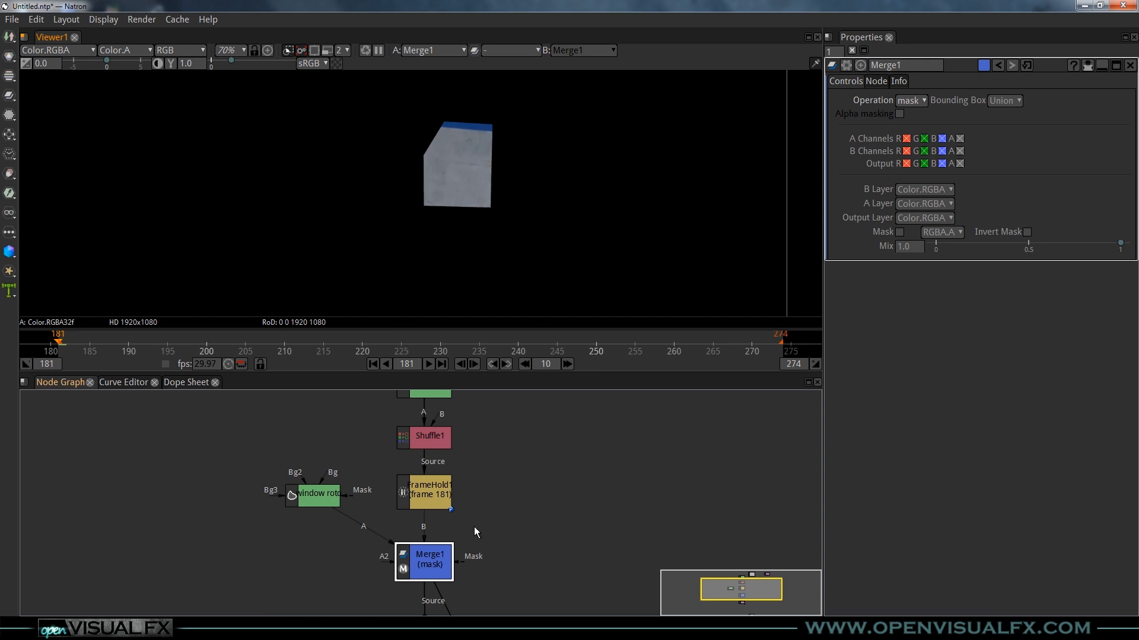
Step: Try the stencil operation on Merge1, check it against the checkerboard, and restore the mask operation
drag(475, 527, 474, 495)
click(912, 100)
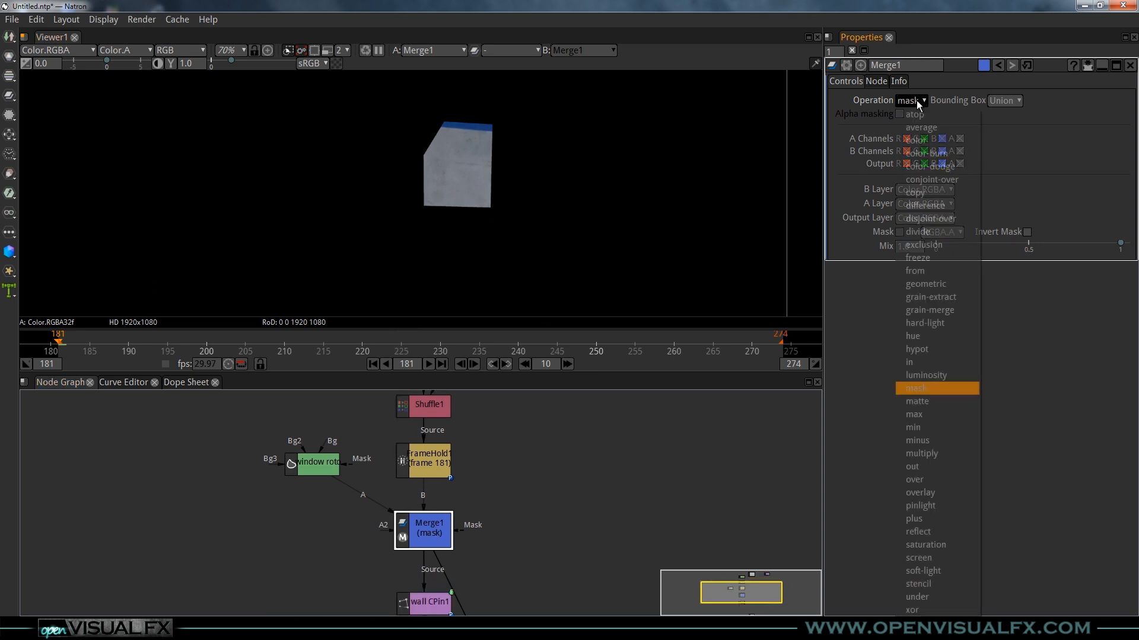
click(919, 584)
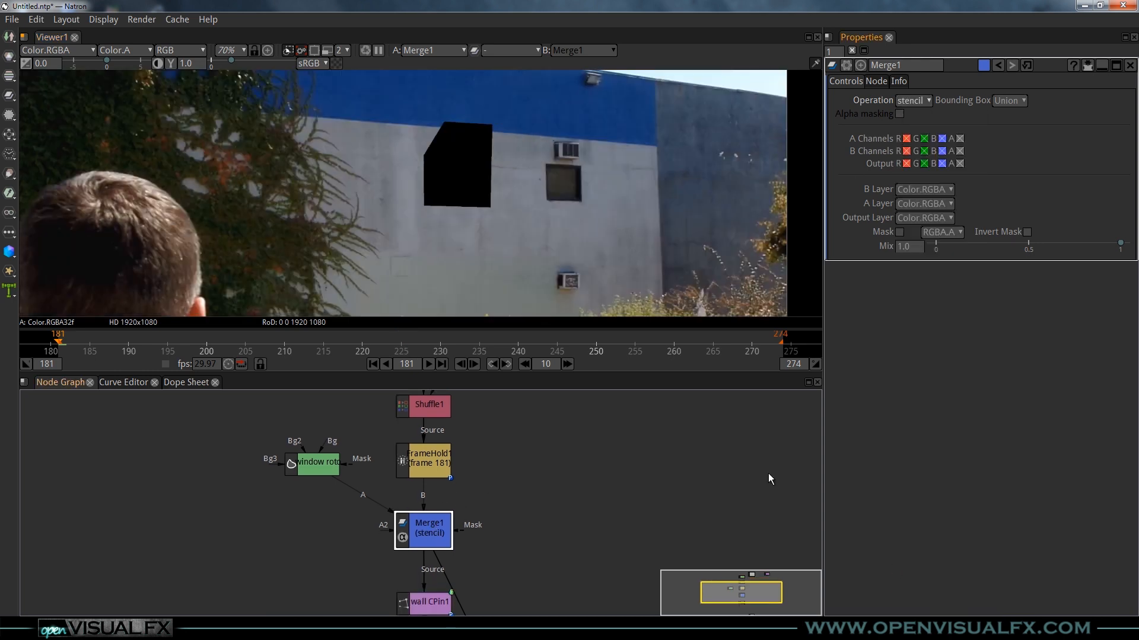
click(335, 63)
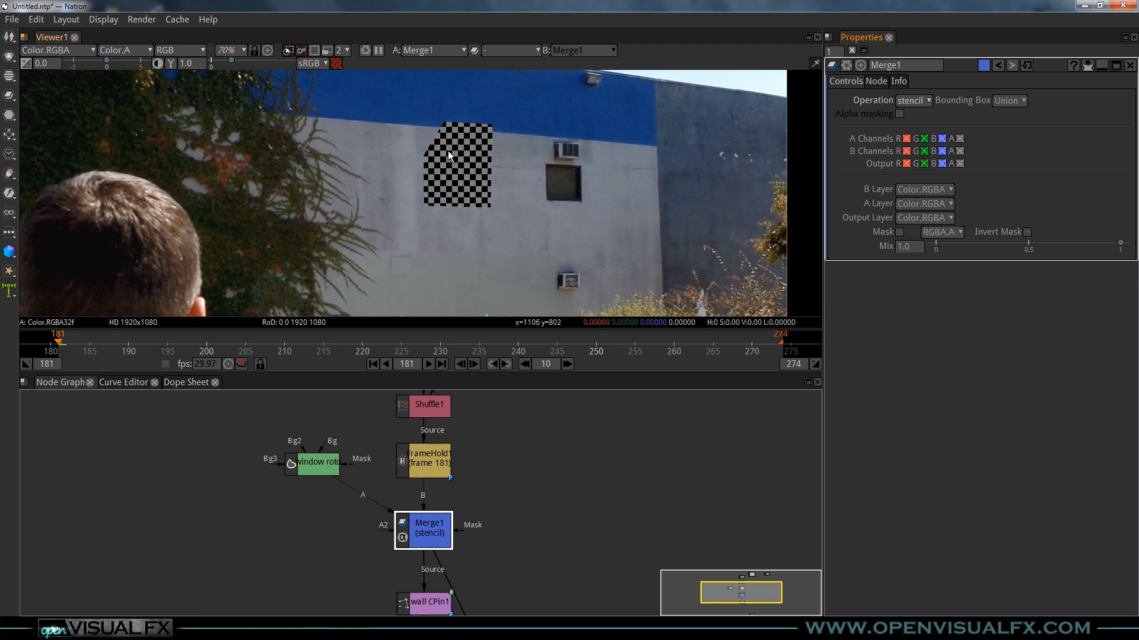
click(336, 63)
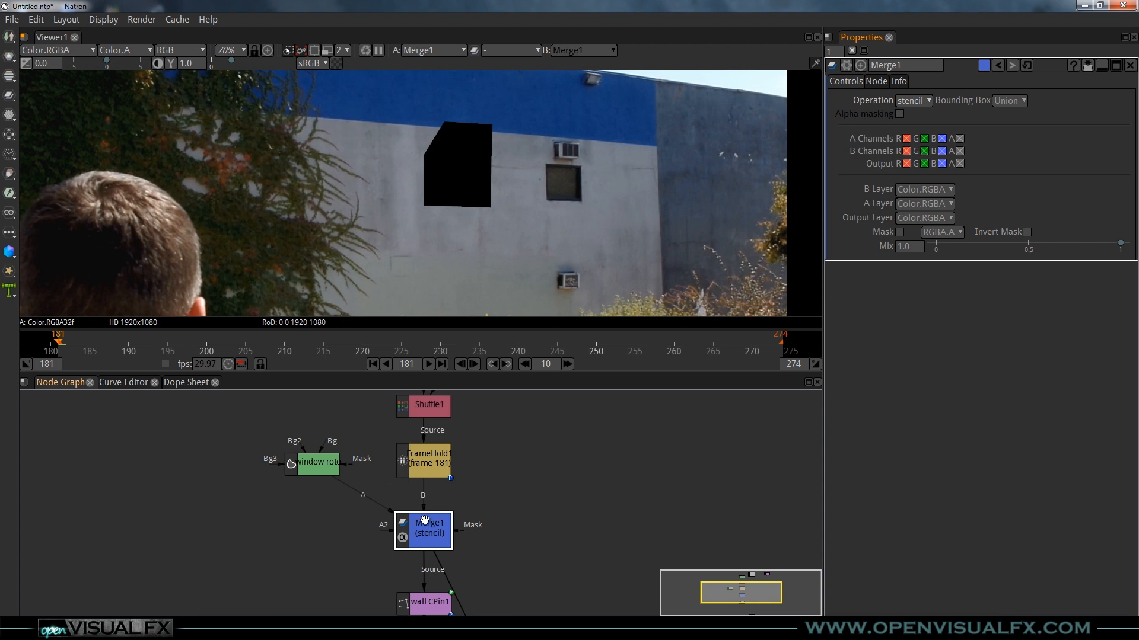
click(912, 102)
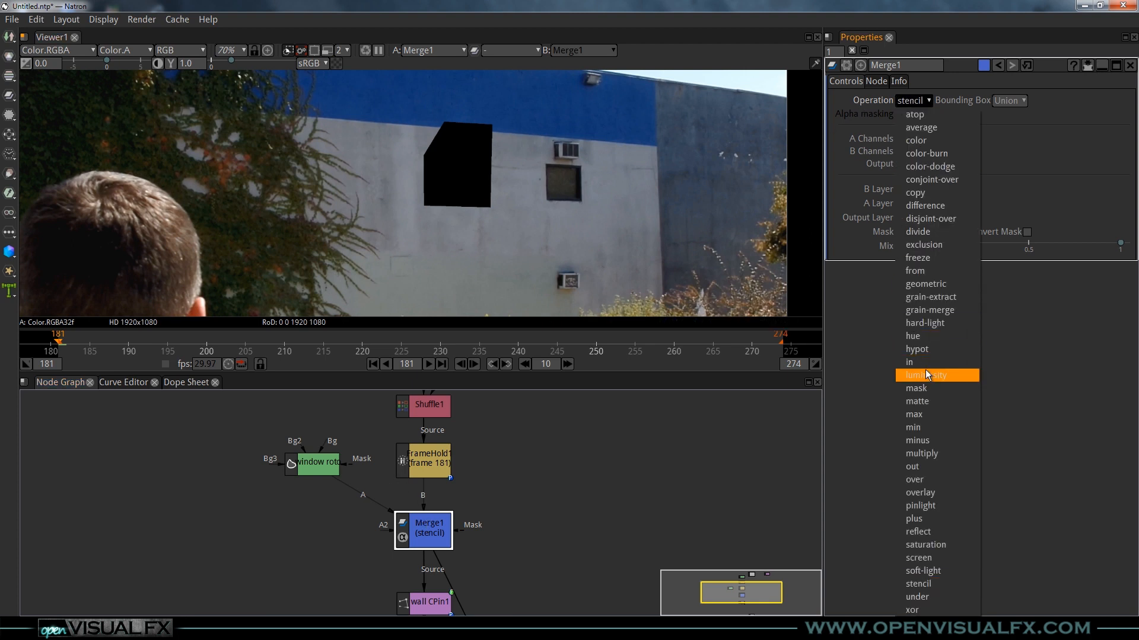
click(924, 390)
Step: View the wall CPin1 output and scrub the timeline to frame 220 to check the patch's movement
drag(460, 571, 454, 541)
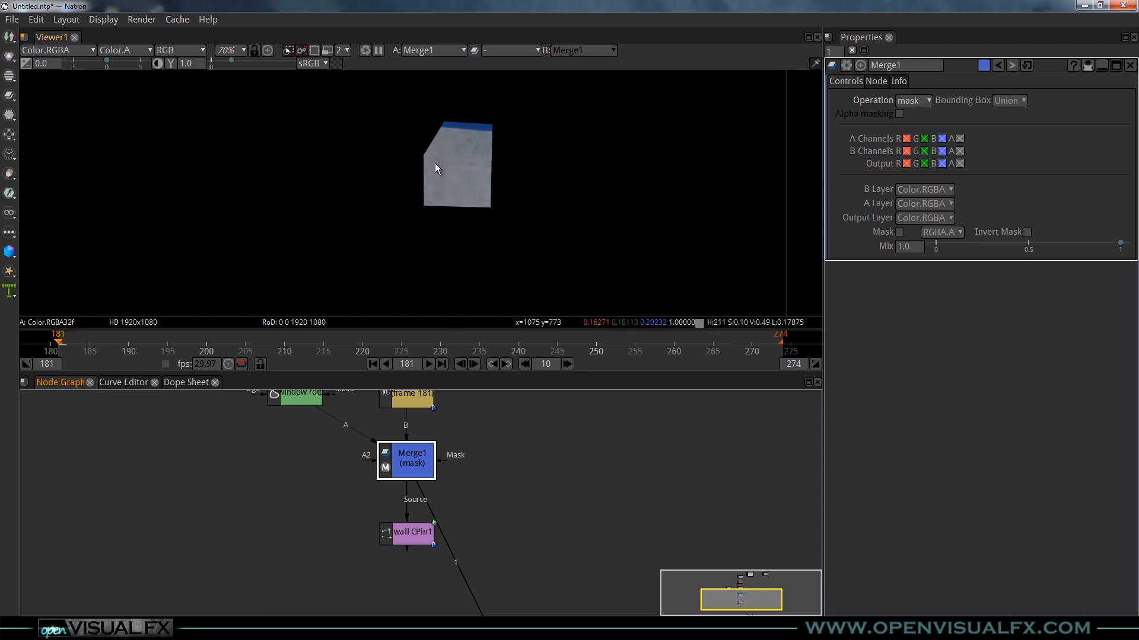
click(418, 536)
key(1)
click(182, 347)
drag(223, 342, 362, 335)
scroll(481, 412, down, 2)
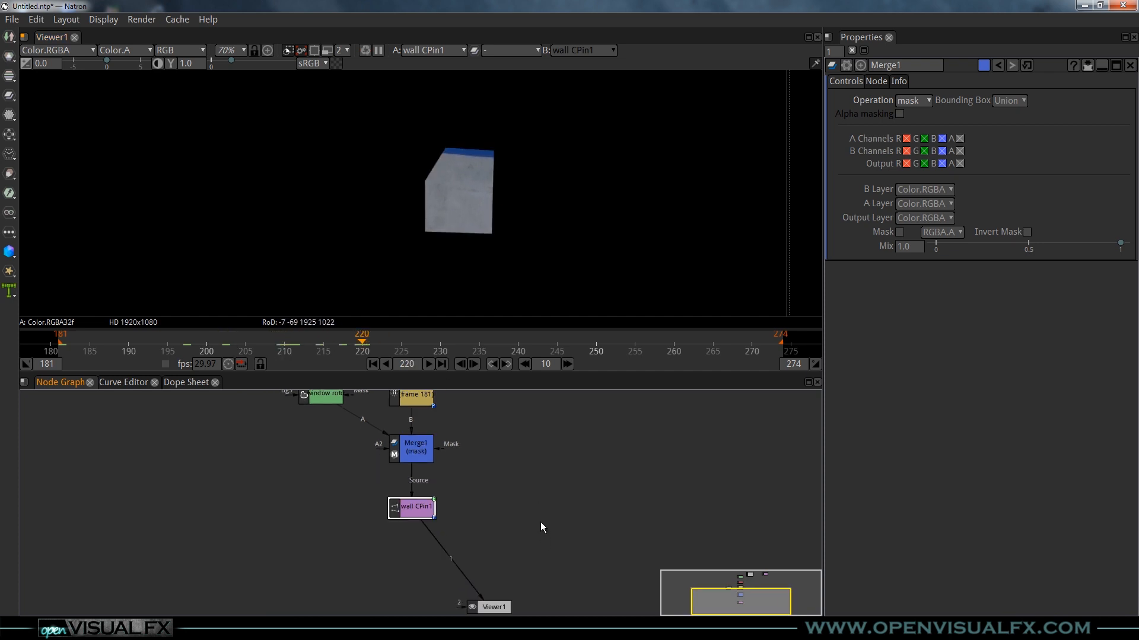
drag(540, 522, 484, 599)
scroll(454, 461, down, 1)
drag(456, 461, 489, 540)
click(397, 448)
click(397, 539)
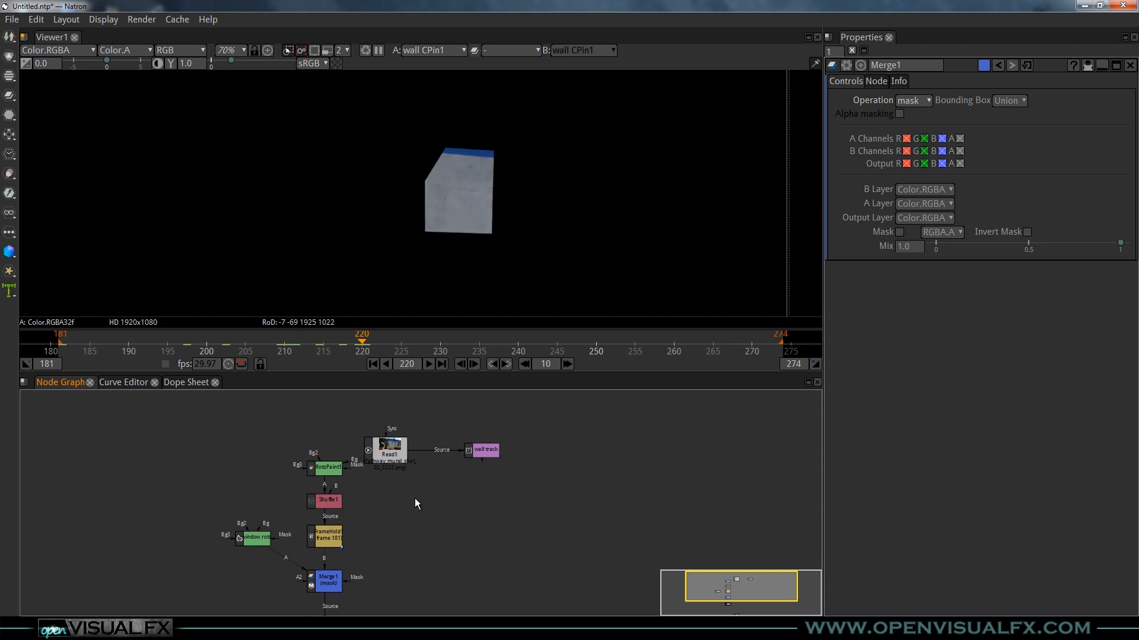
drag(391, 527, 442, 474)
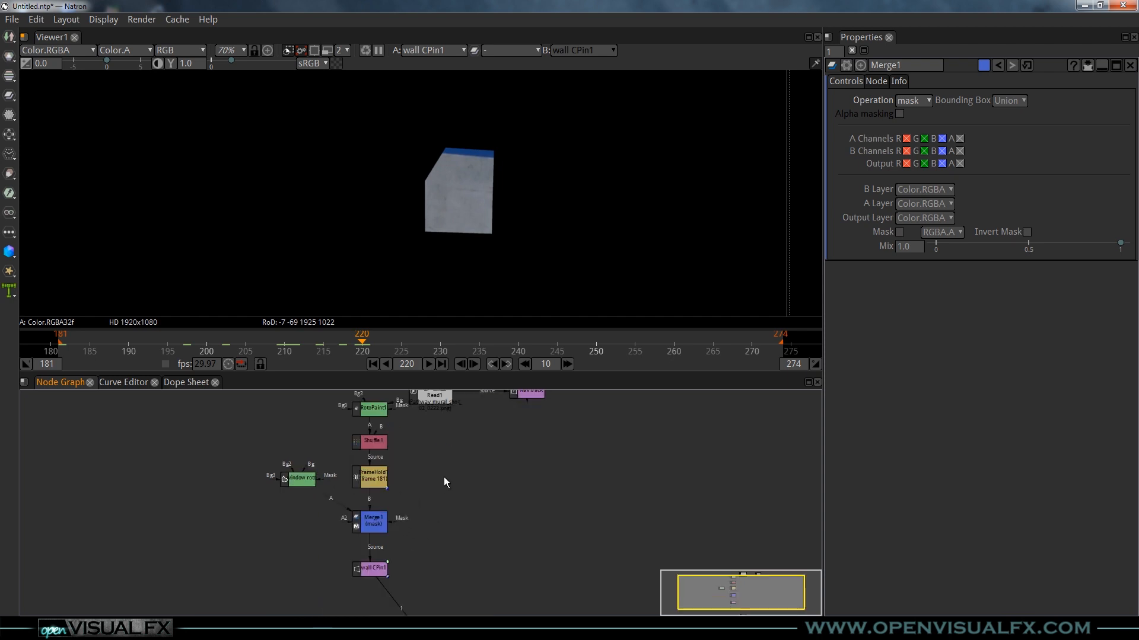
Step: Add a second Merge node and connect its B input to the original Read1 footage
key(m)
drag(457, 481, 449, 531)
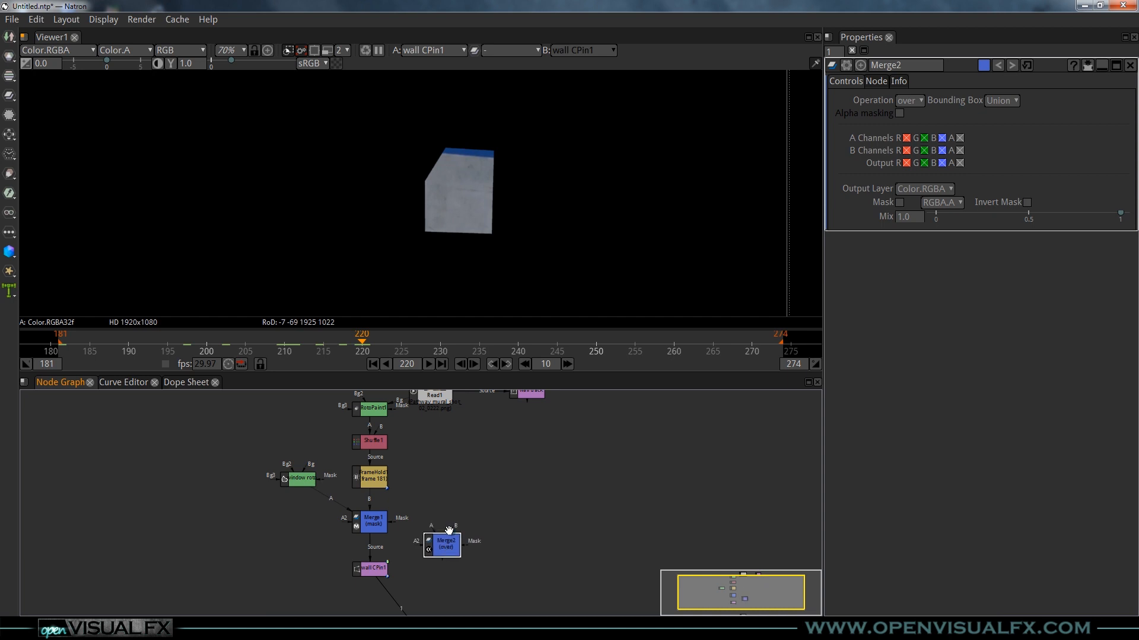
drag(437, 411, 436, 409)
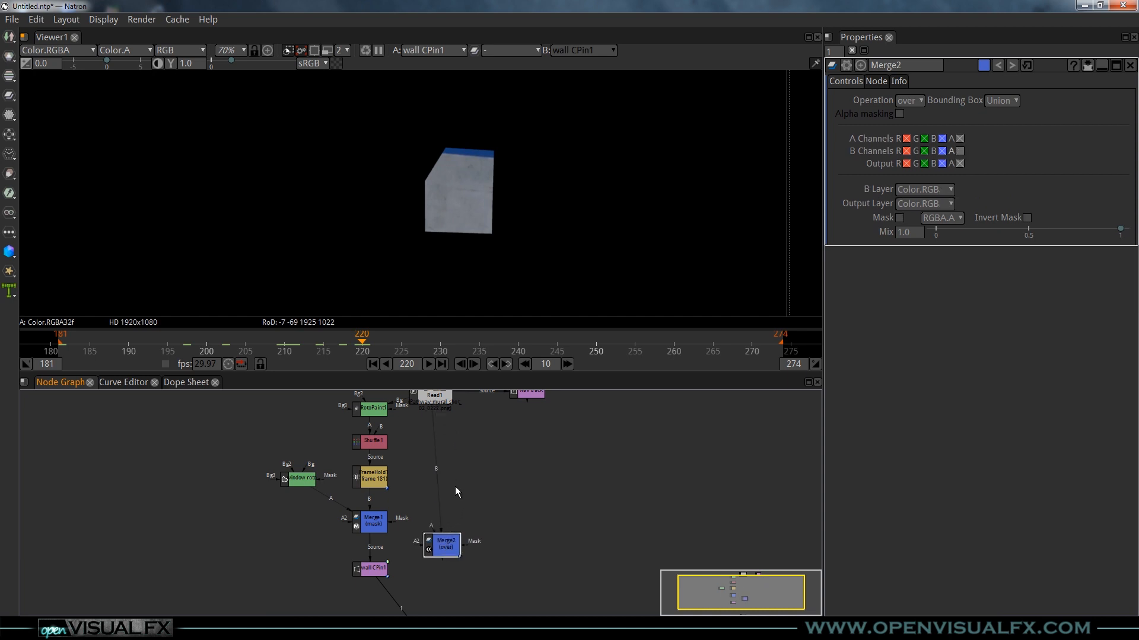
drag(427, 539, 456, 476)
drag(472, 484, 461, 543)
Step: Rearrange the node graph by moving Viewer1 well below and clear of Merge2, and nudge Merge2 slightly down
key(space)
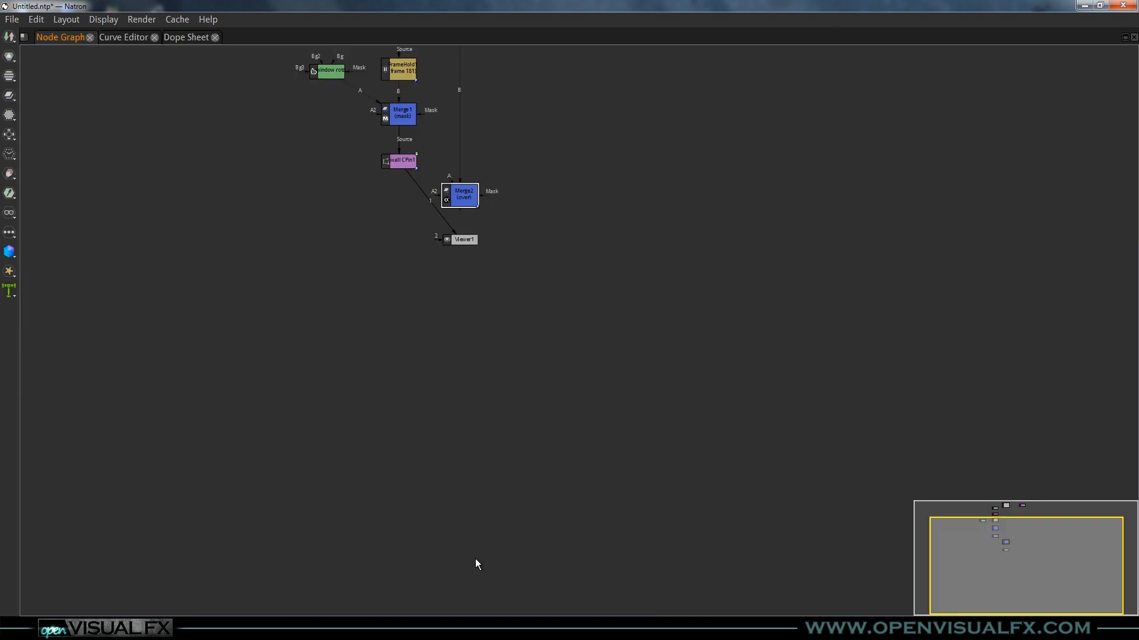
key(f)
drag(539, 389, 543, 604)
drag(538, 417, 514, 386)
drag(514, 576, 585, 573)
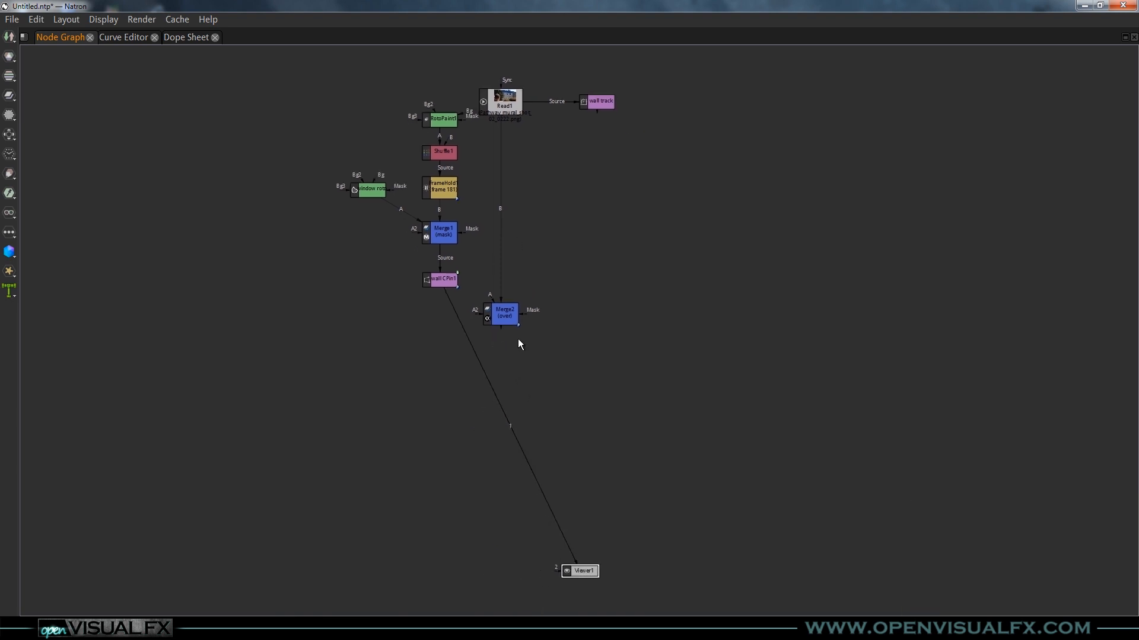
drag(572, 563, 604, 556)
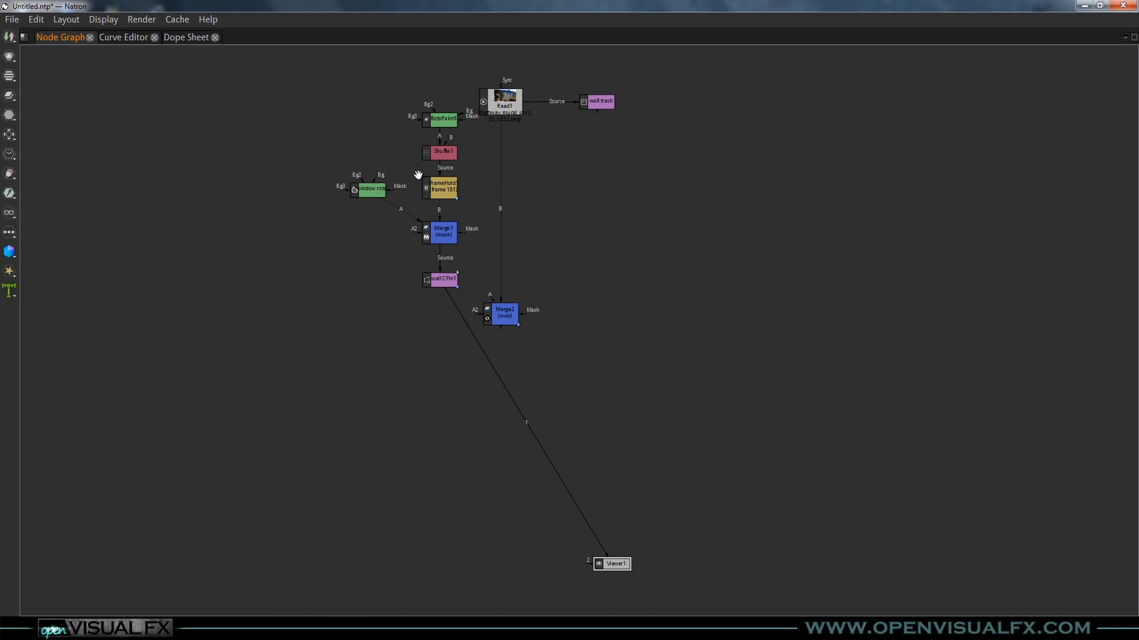
drag(506, 314, 503, 322)
drag(619, 562, 615, 569)
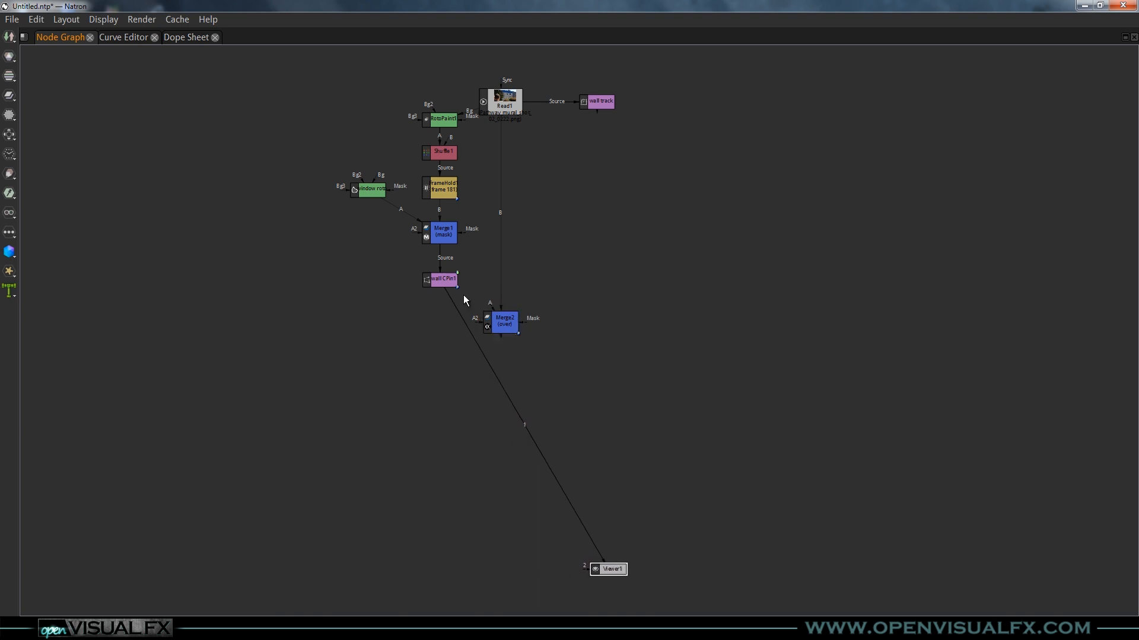
Step: Connect Merge2's A input to wall CPin1 and view the Merge2 composite in the viewer
click(500, 321)
drag(462, 291, 440, 282)
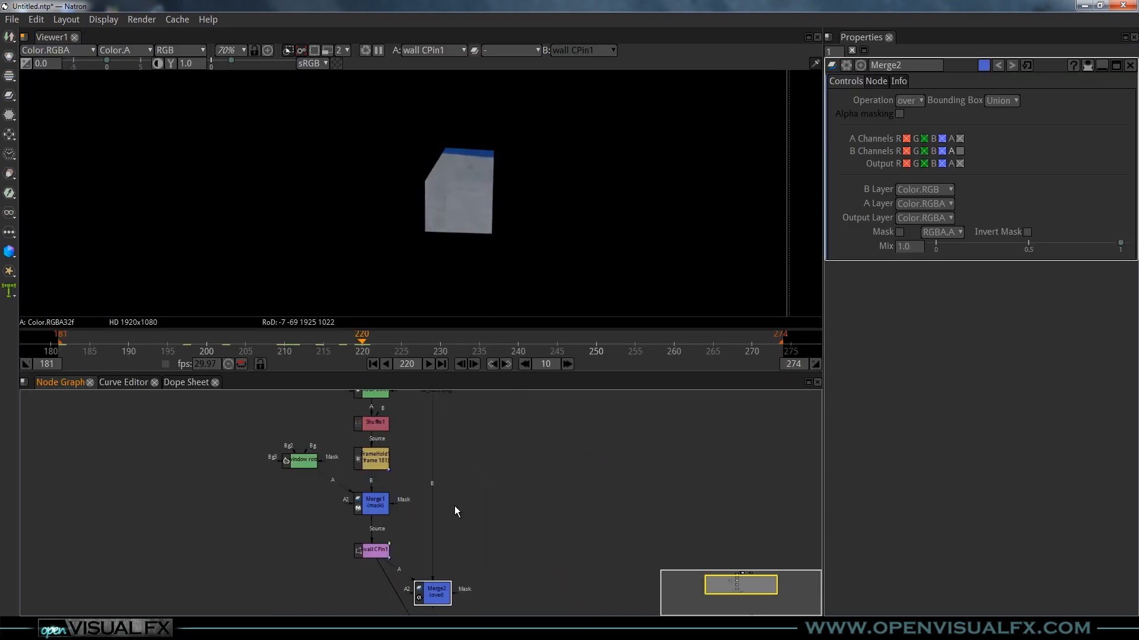
drag(441, 568, 428, 495)
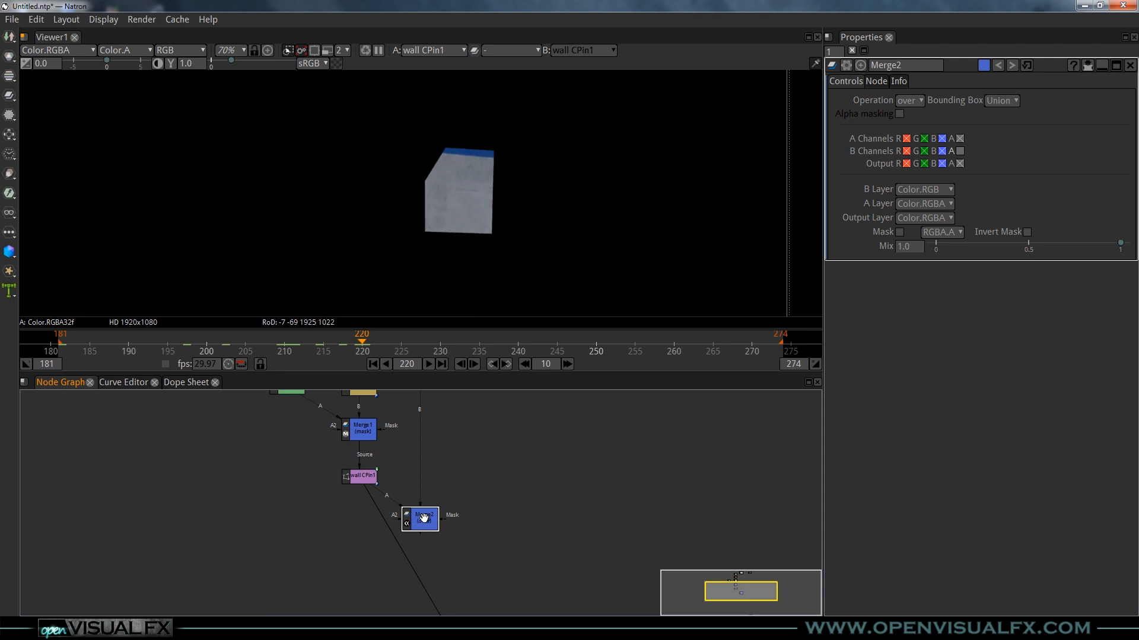
key(1)
drag(471, 208, 503, 187)
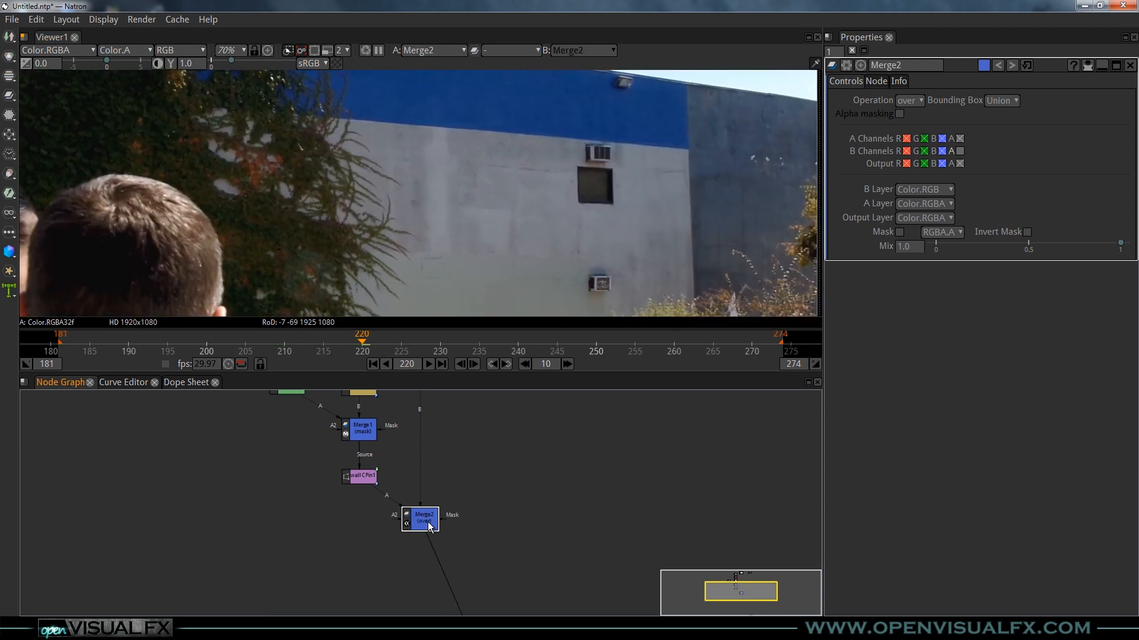
Step: Toggle Merge2 off and on at frame 220 to compare the original footage with the patched wall
scroll(424, 510, up, 2)
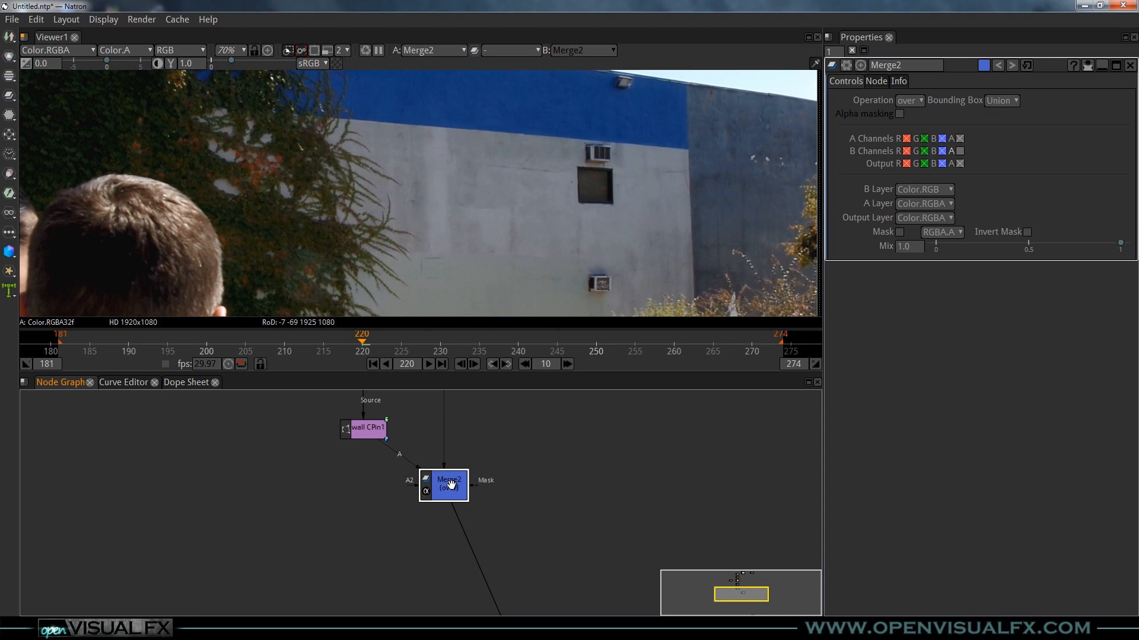
key(ctrl+d)
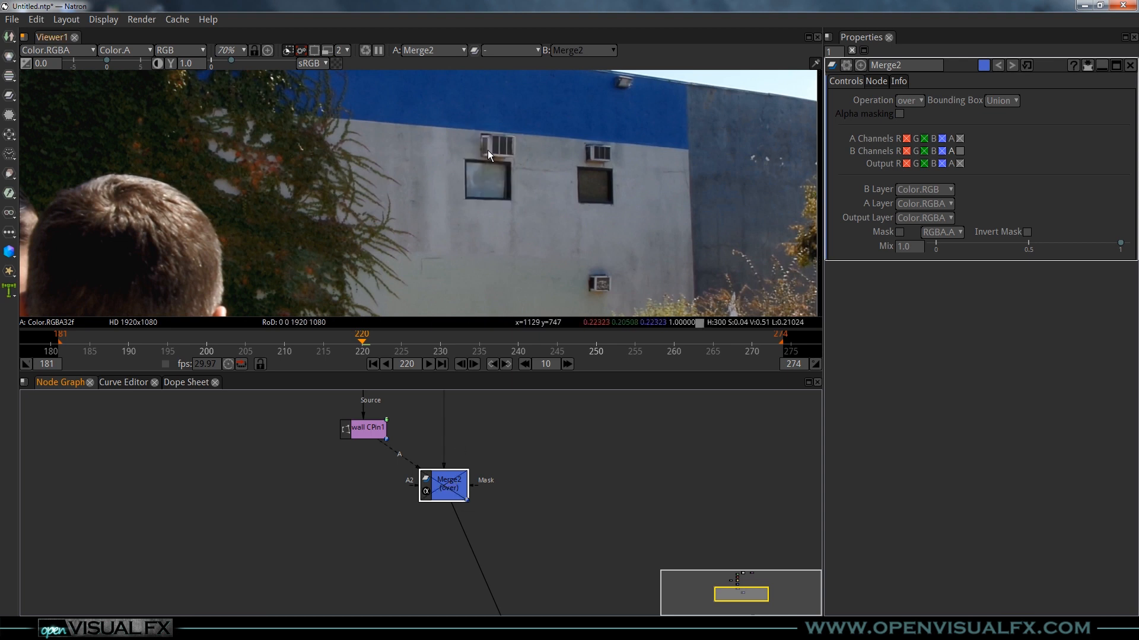
scroll(449, 482, up, 2)
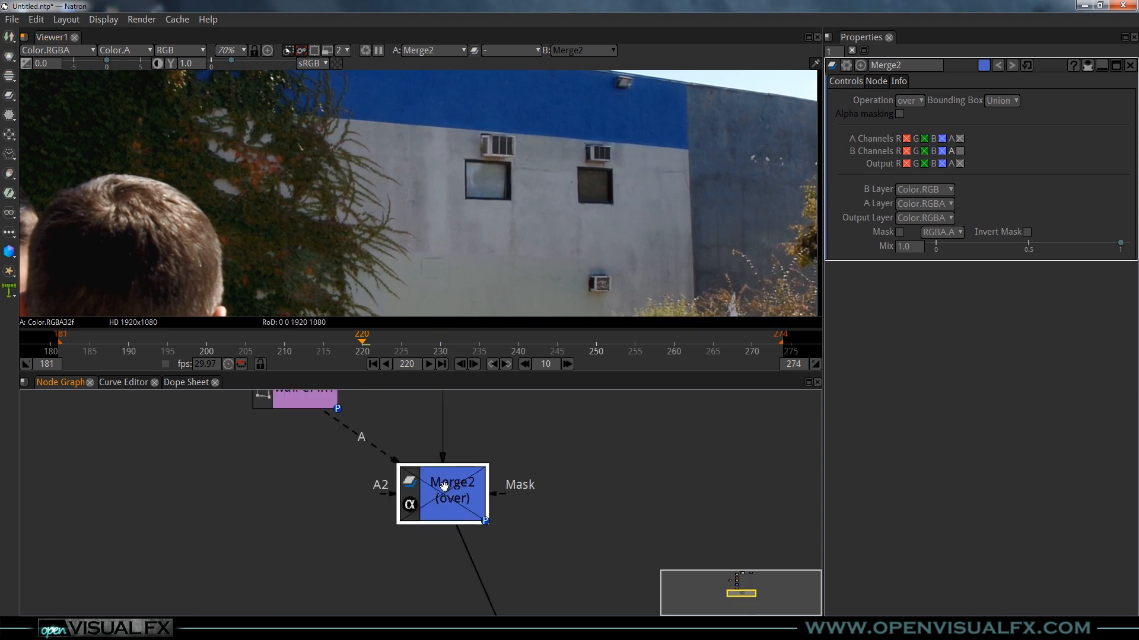
scroll(459, 478, down, 1)
scroll(455, 499, down, 5)
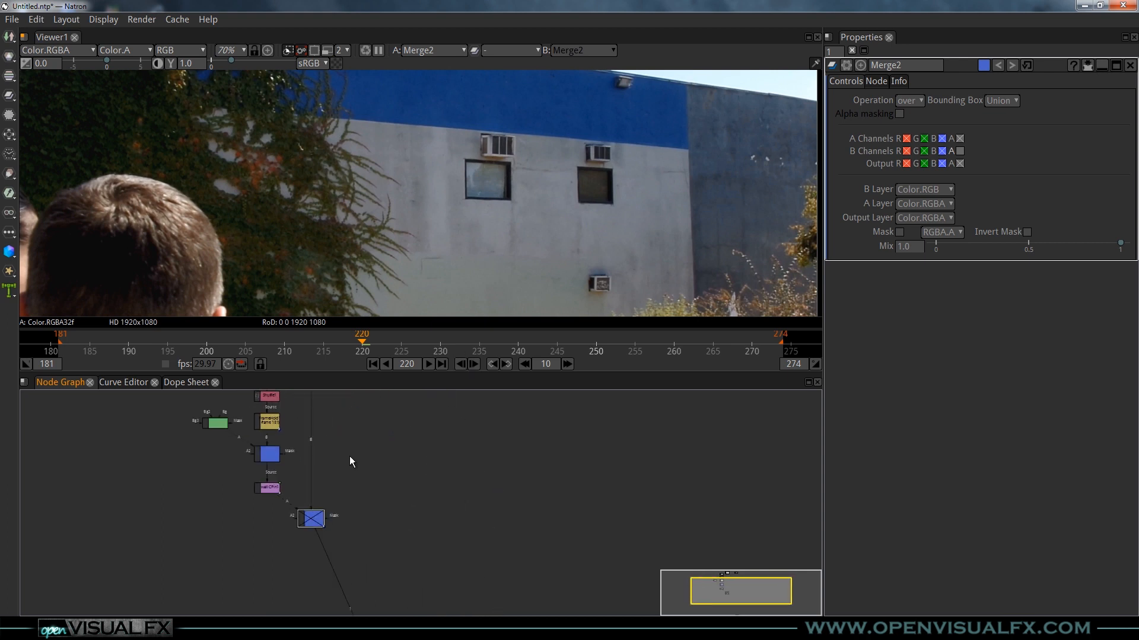
scroll(415, 498, up, 3)
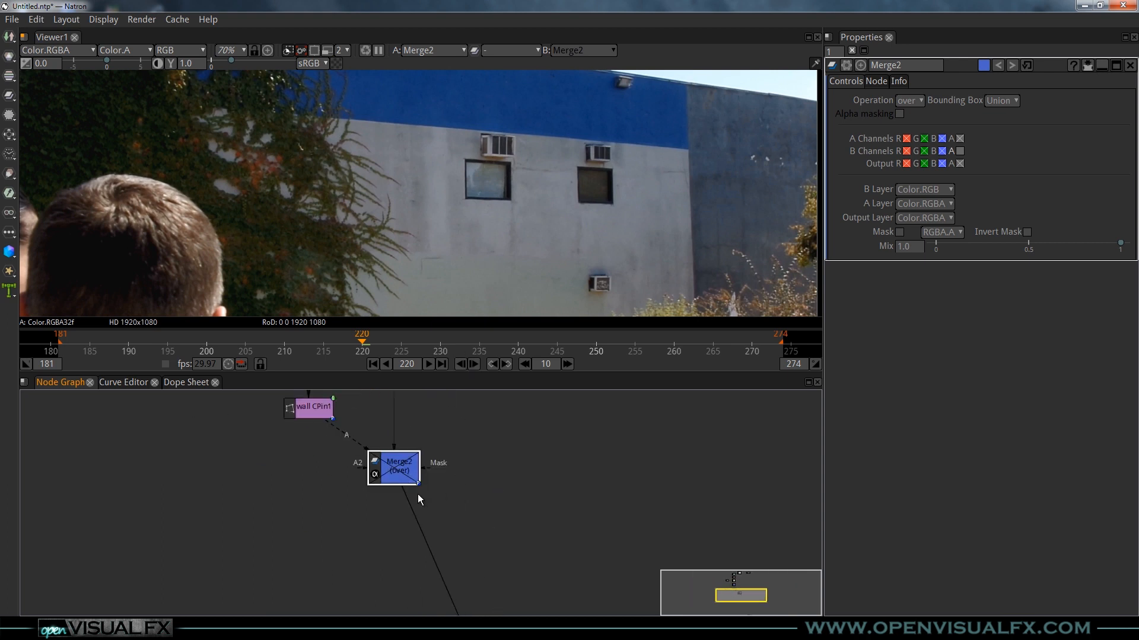
key(d)
key(d)
key(d)
key(d)
key(d)
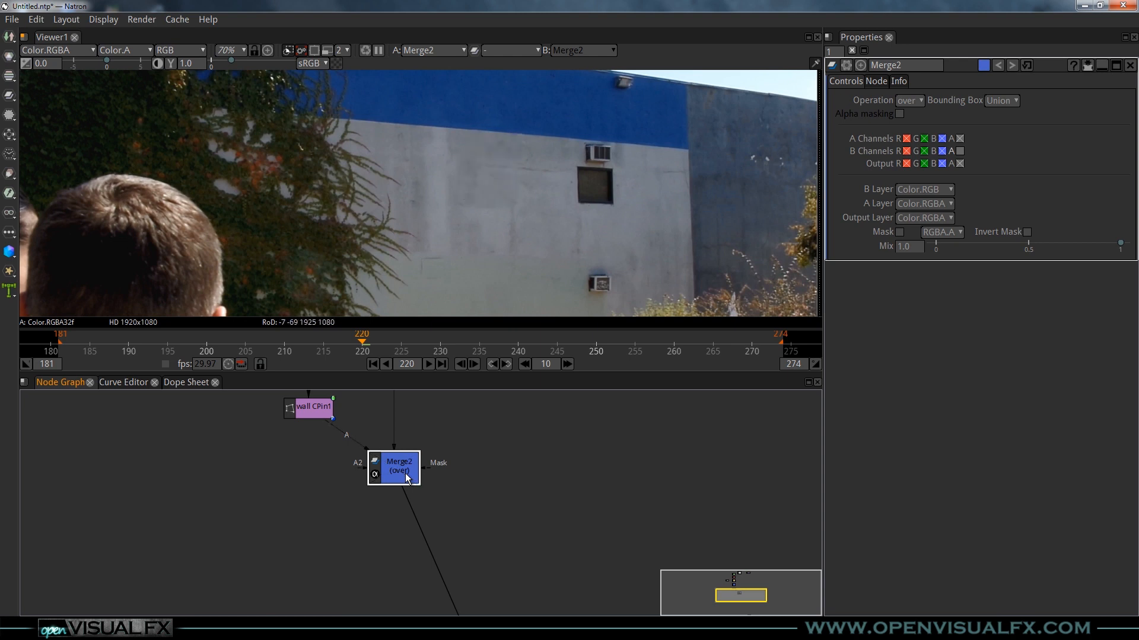
key(d)
key(d)
Step: Compare the wall with Merge2 enabled and disabled at frames 201 and 251
drag(317, 336, 212, 338)
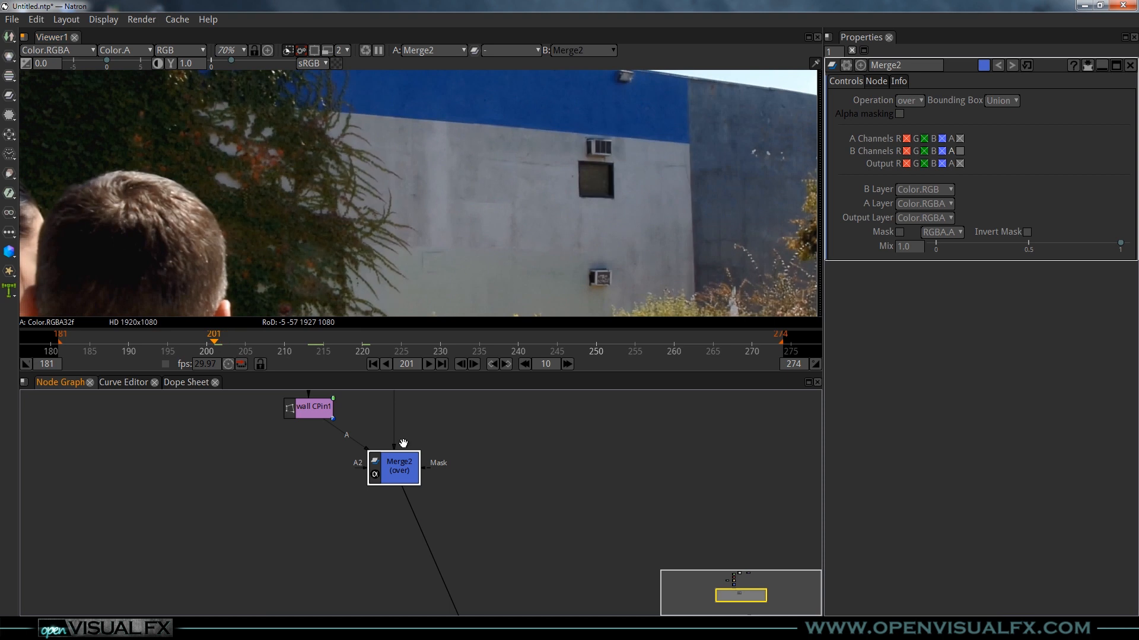
key(d)
key(d)
drag(430, 328, 604, 332)
key(d)
key(d)
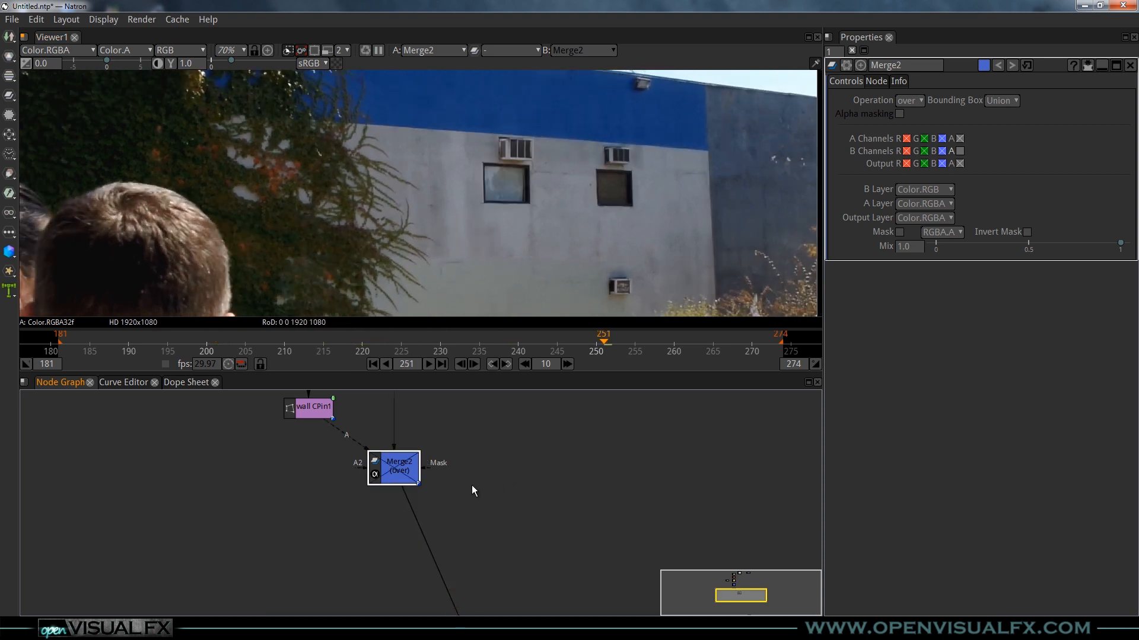
Step: Inspect the patch's edges closely at frame 251 with Merge2 enabled and disabled
scroll(508, 223, up, 3)
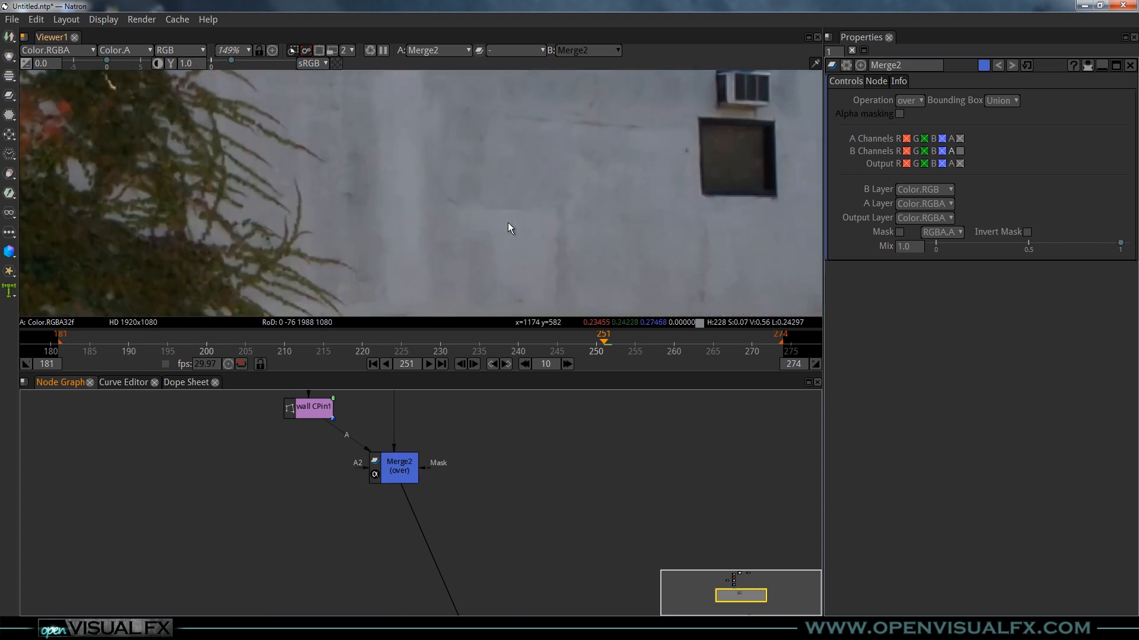
scroll(517, 215, up, 1)
drag(517, 215, 462, 256)
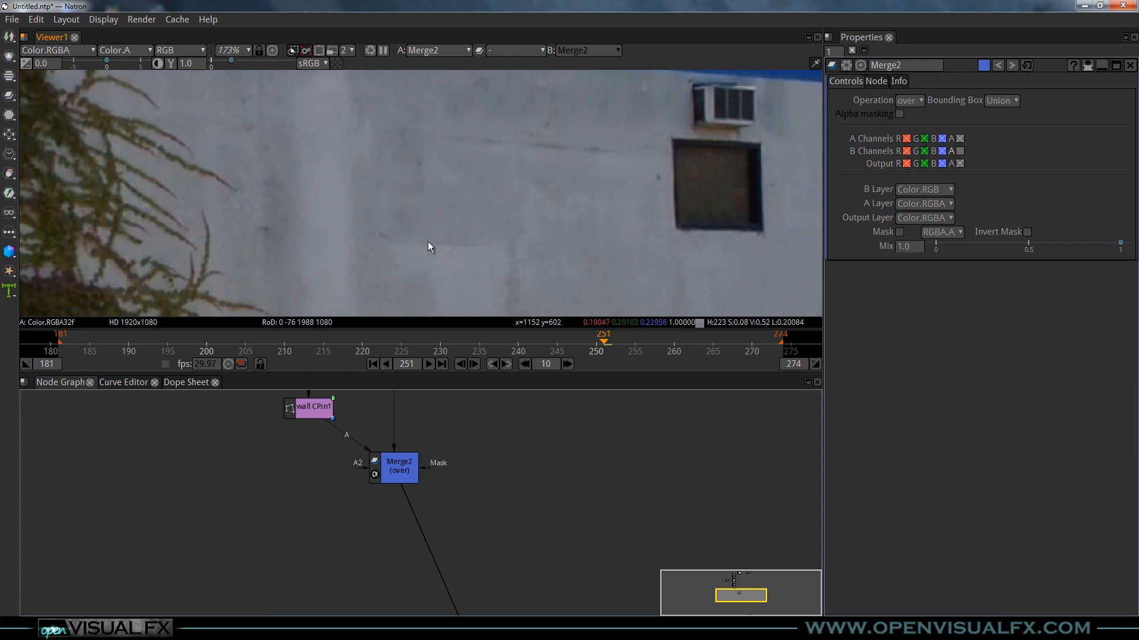
scroll(493, 186, down, 3)
scroll(472, 198, up, 2)
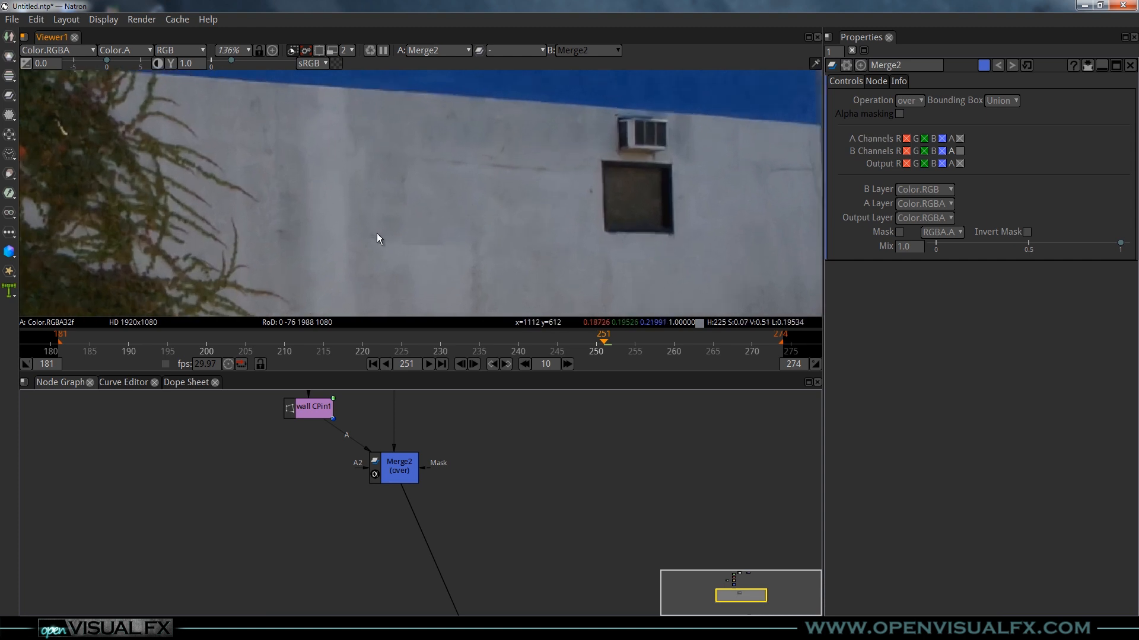
click(404, 464)
key(d)
key(d)
key(d)
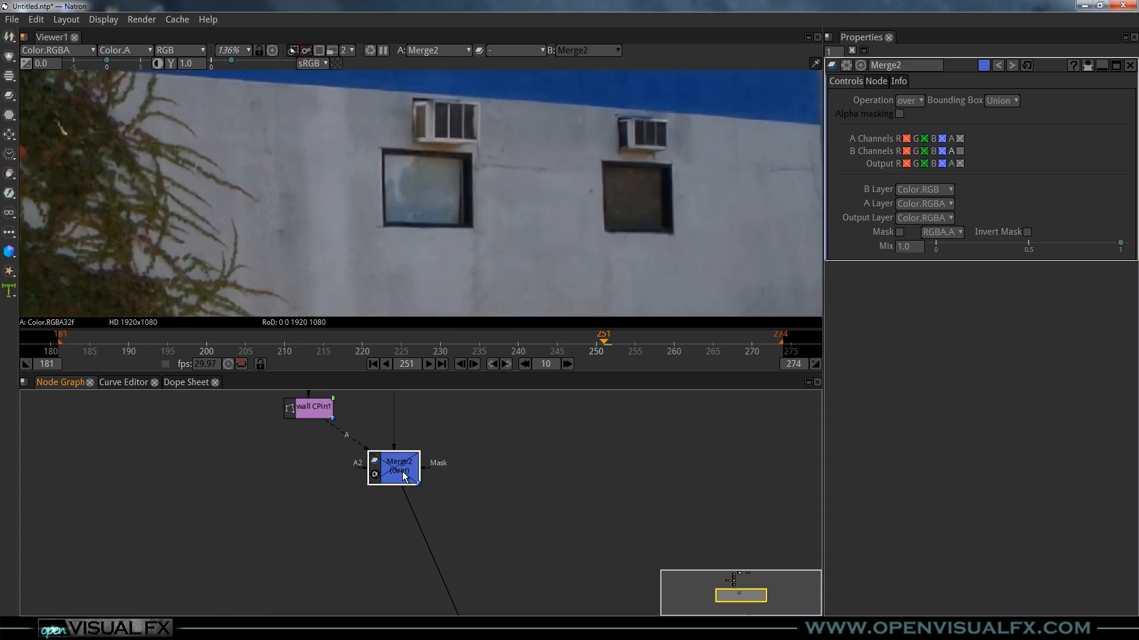
key(d)
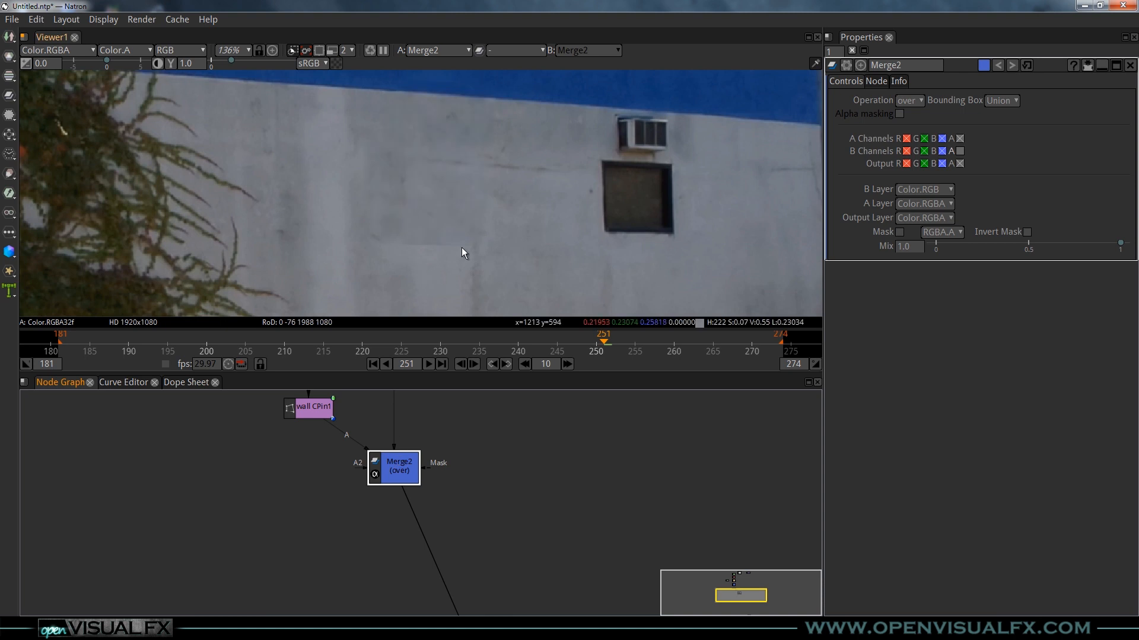
Step: Insert a Blur node between the window roto node and Merge1 to soften the mask
drag(351, 487, 428, 582)
drag(308, 415, 381, 441)
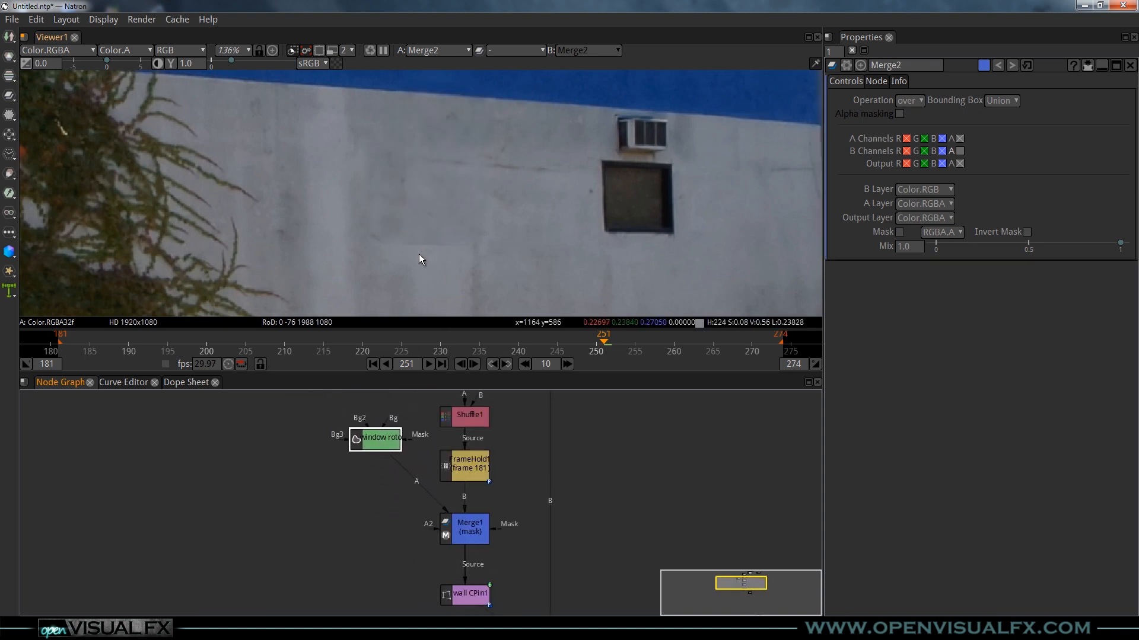
drag(384, 437, 383, 436)
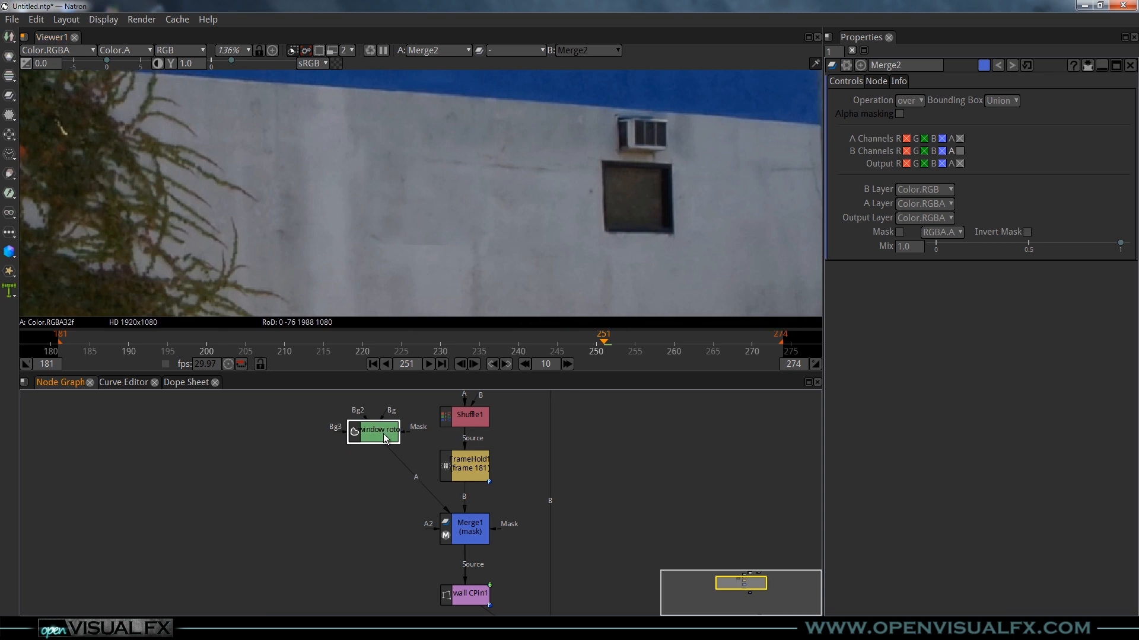
key(b)
drag(385, 466, 383, 478)
drag(381, 435, 383, 439)
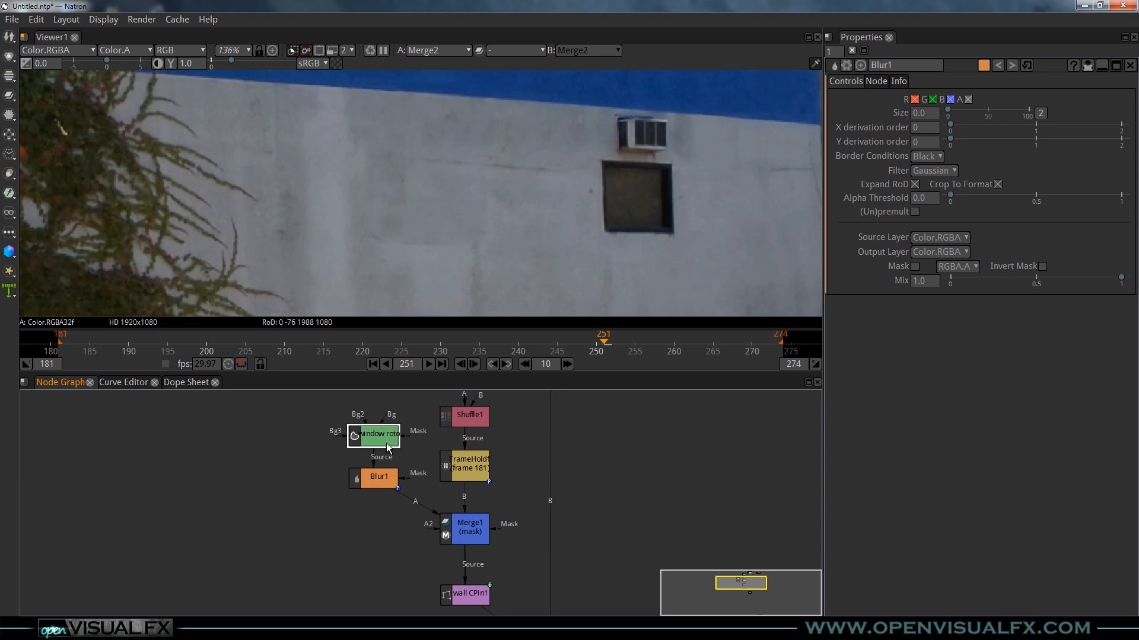
click(383, 478)
Step: Try Blur1 sizes of 15 and 25 on the roto mask and check the patch's edges
click(928, 114)
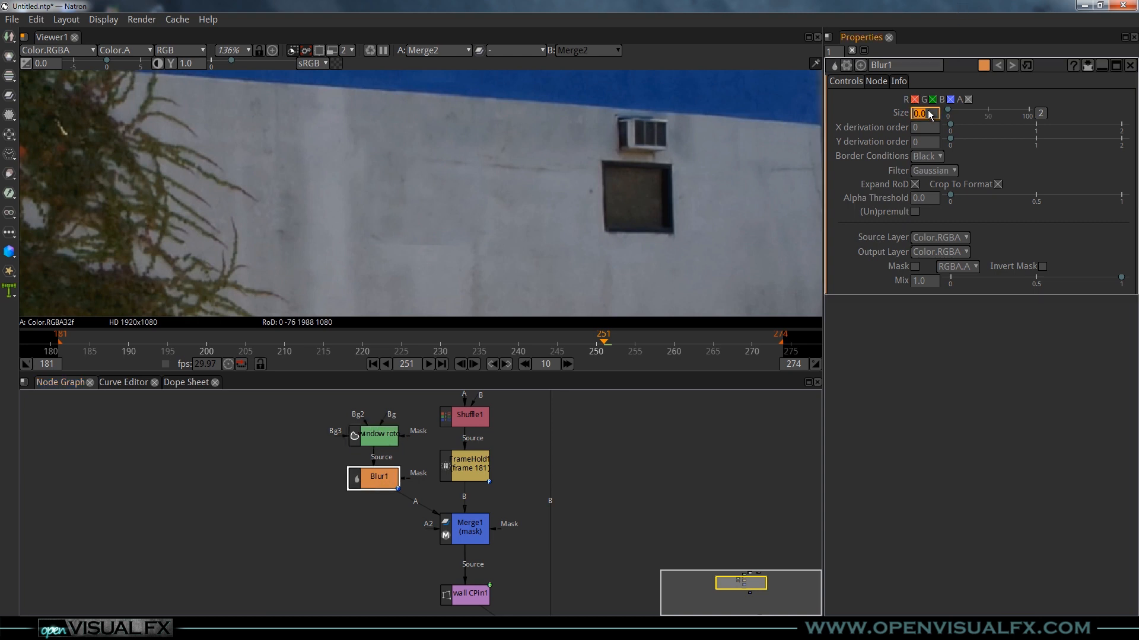
text(15)
double_click(926, 113)
text(25)
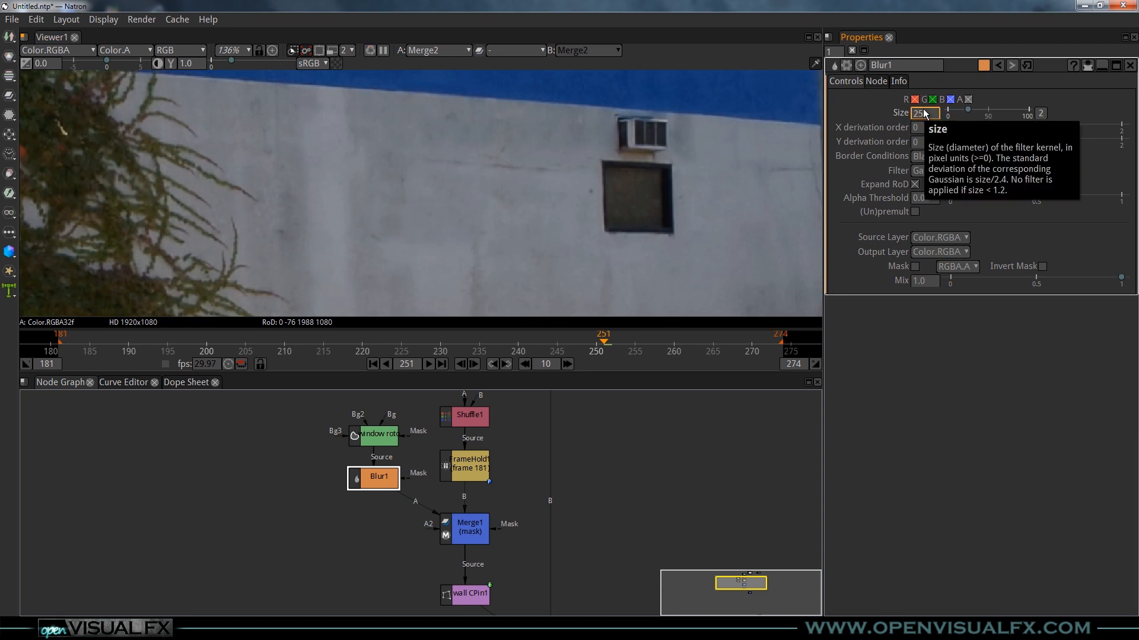
scroll(410, 237, up, 5)
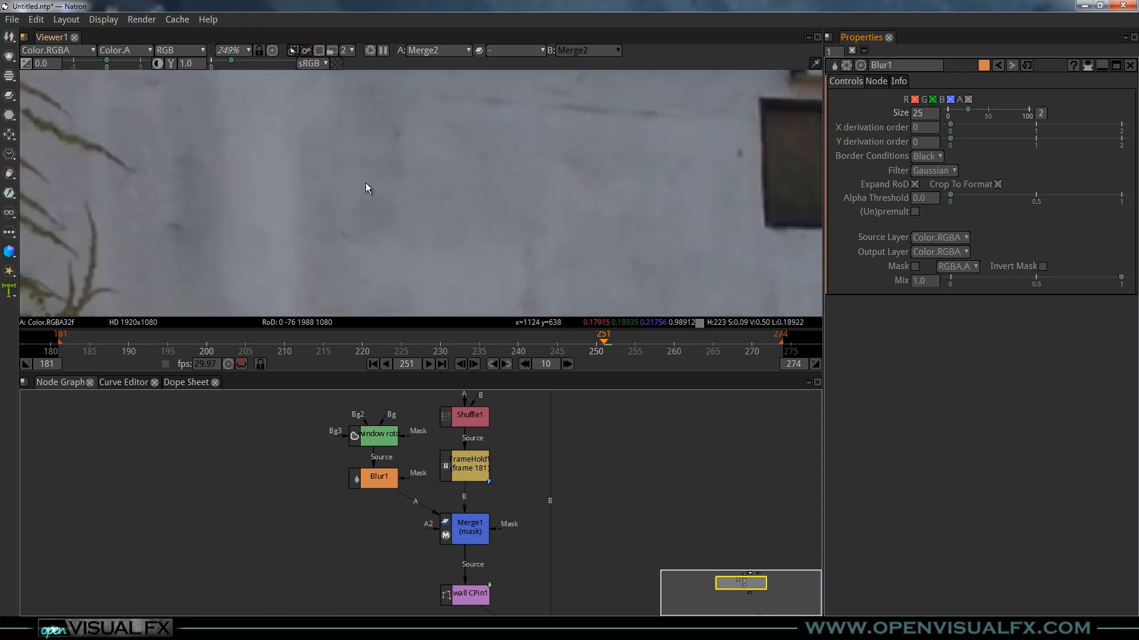
Step: Set the Blur1 size to 20 and check the blended patch on the wall
click(928, 114)
text(20)
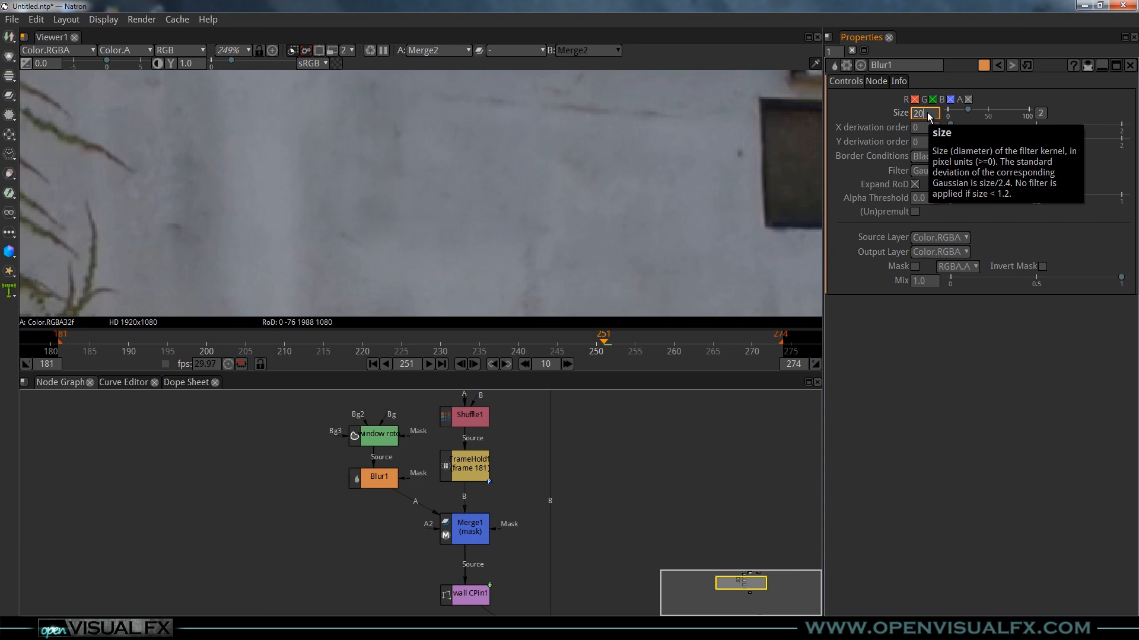
scroll(415, 189, down, 8)
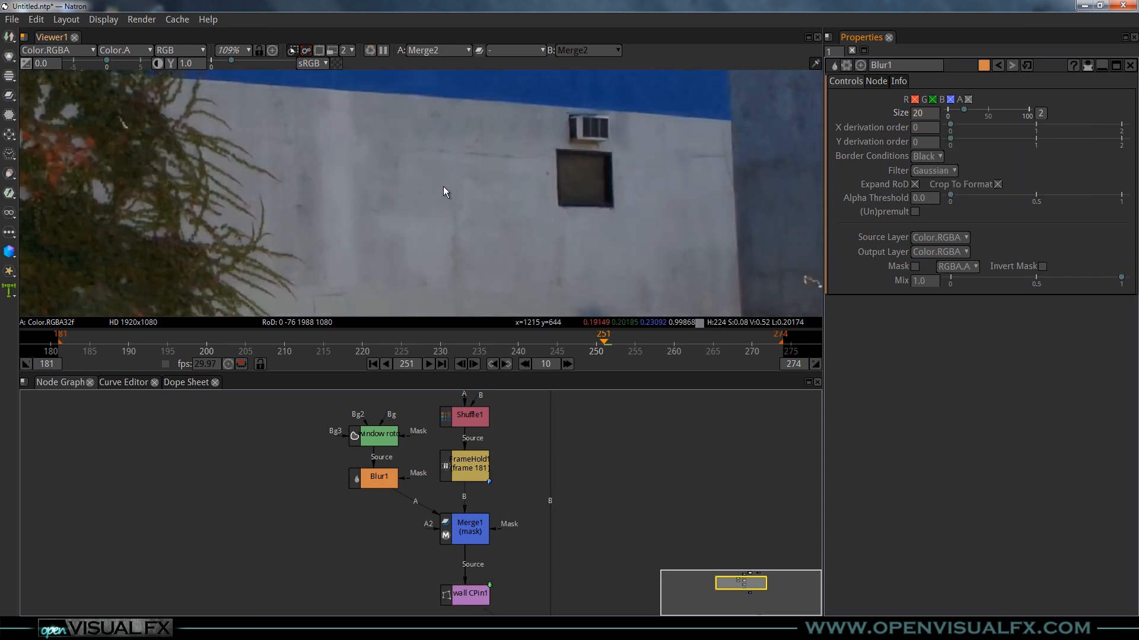
scroll(461, 219, down, 2)
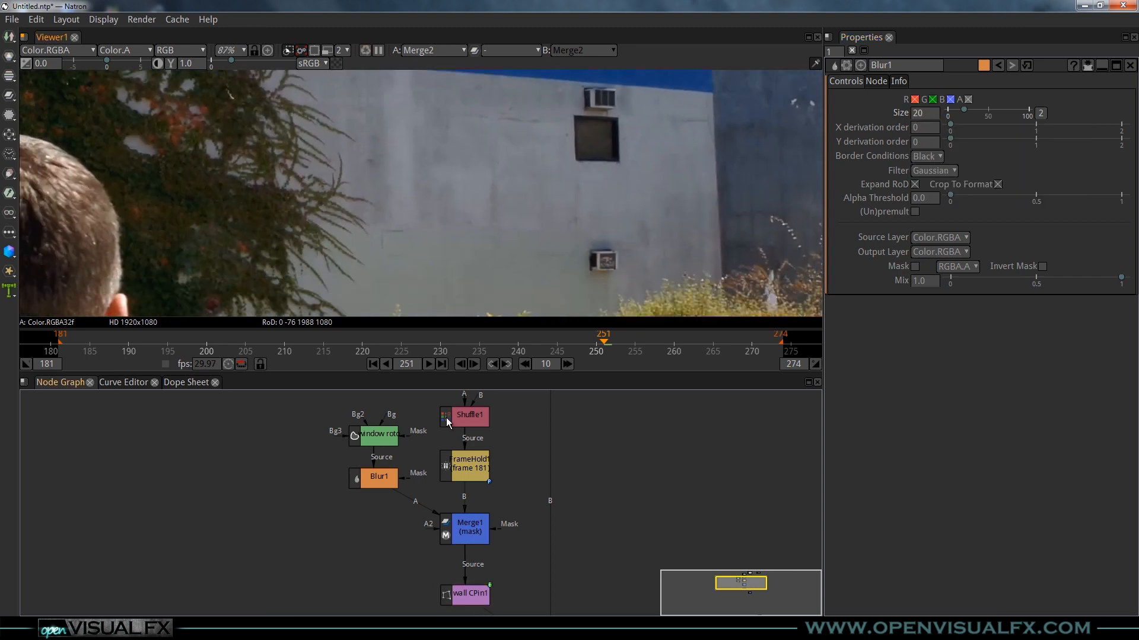
Step: Review the complete node graph from Read1 and the blurred window roto through to Merge2
scroll(578, 515, down, 3)
drag(476, 548, 426, 467)
click(461, 524)
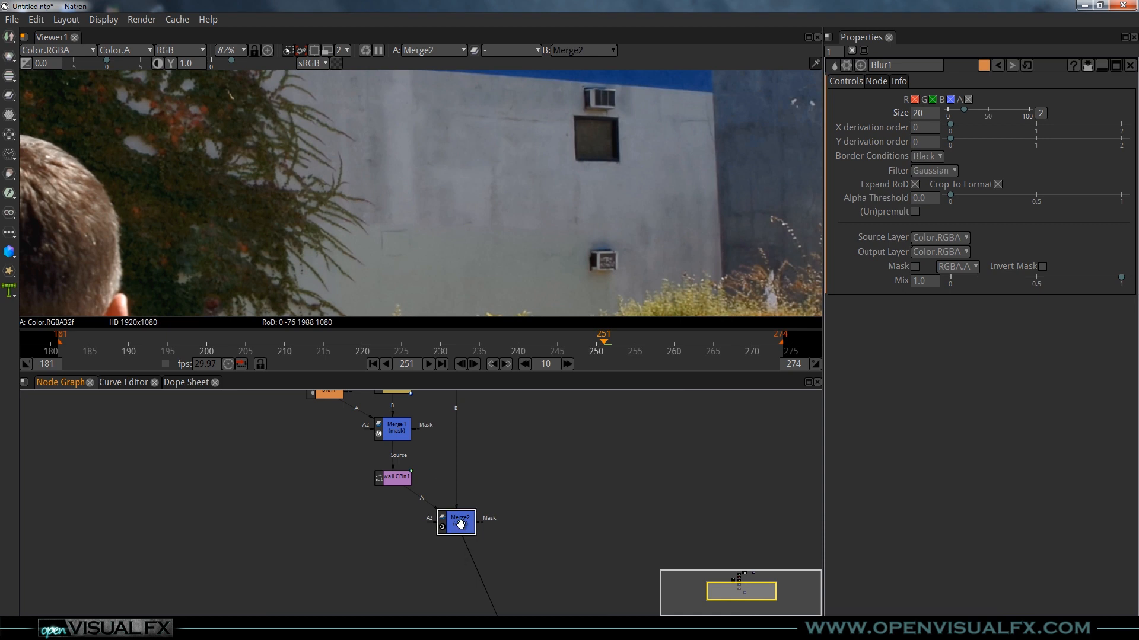
drag(486, 489, 468, 546)
scroll(476, 496, down, 3)
drag(492, 459, 513, 487)
scroll(480, 430, up, 2)
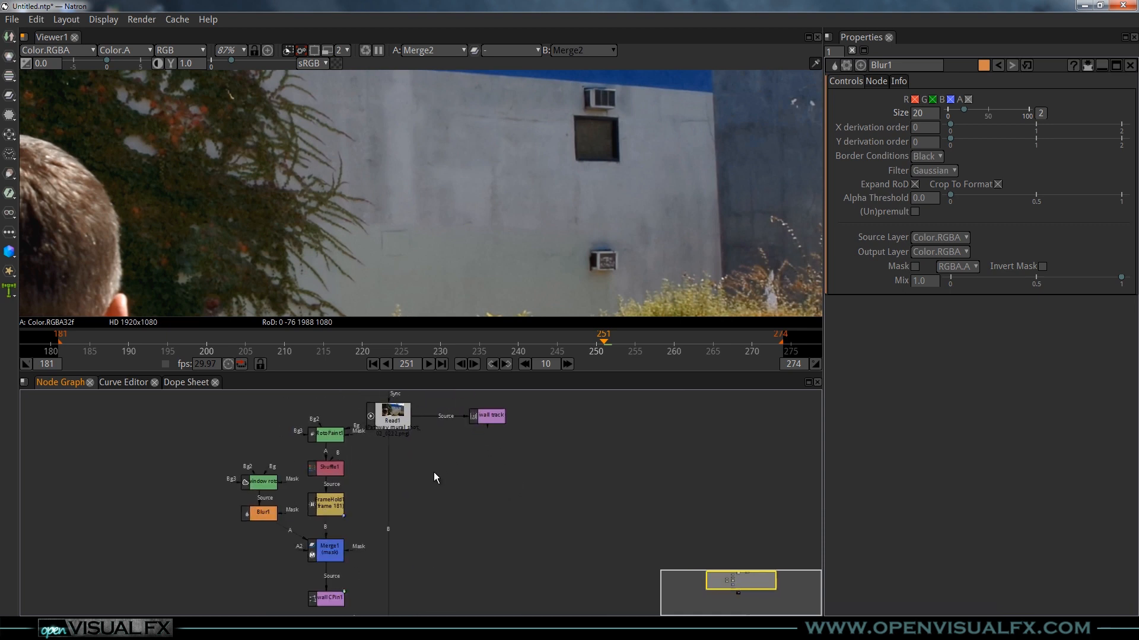
key(space)
key(space)
drag(442, 491, 482, 488)
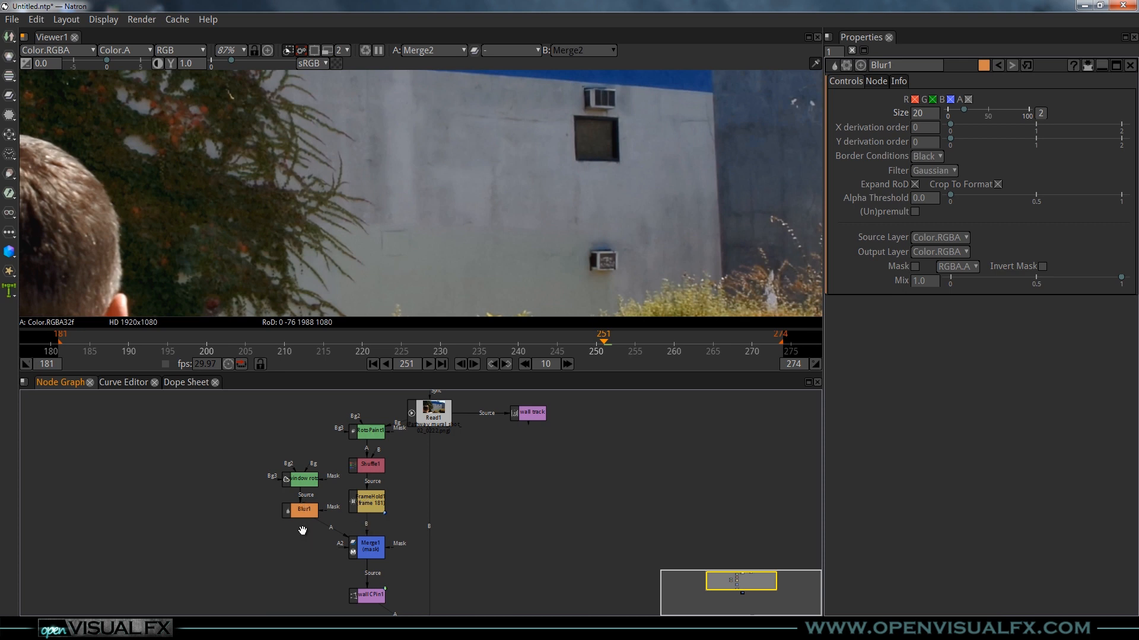
drag(390, 549, 405, 494)
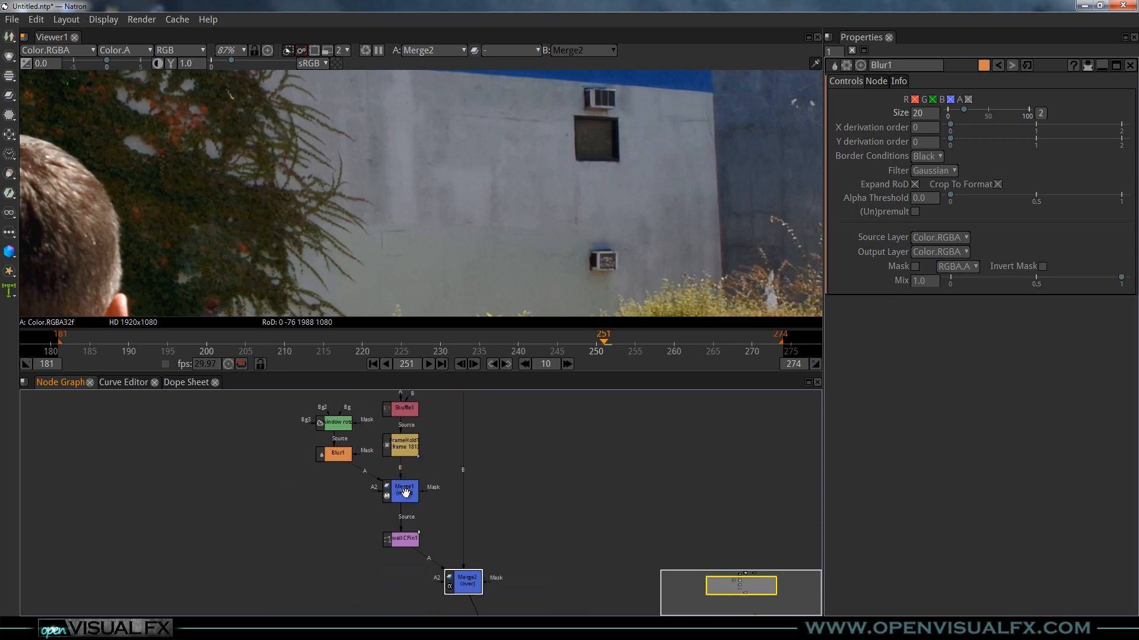
Step: Play back the Merge2 result and examine the window removal patch on the wall across the shot
drag(532, 435, 521, 446)
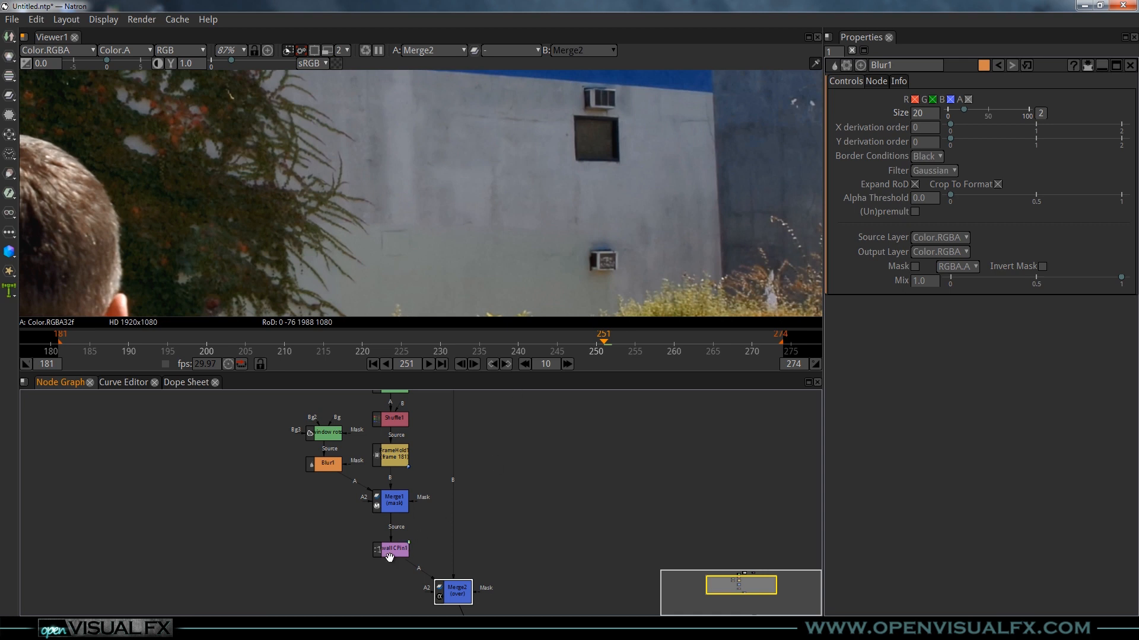
scroll(472, 140, down, 1)
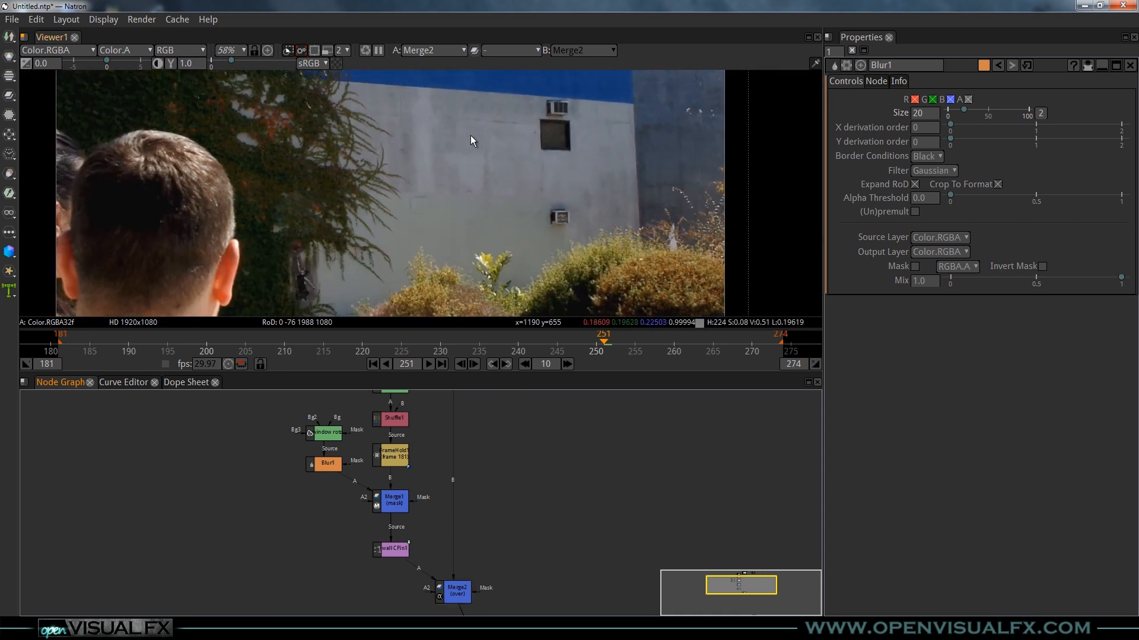
scroll(513, 118, down, 1)
scroll(584, 203, down, 2)
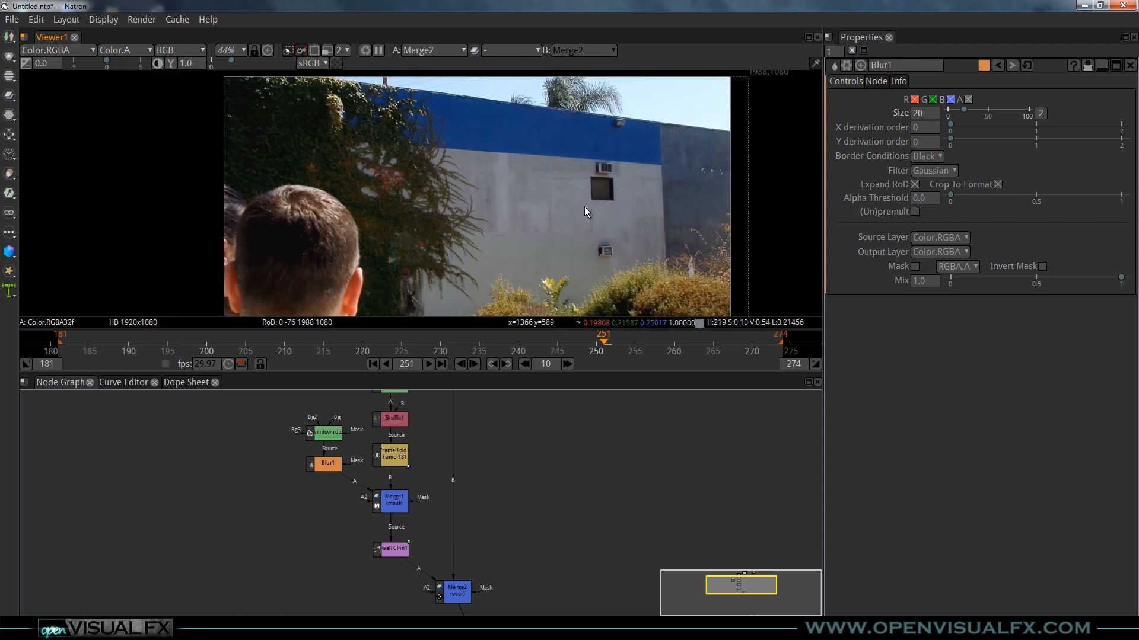
scroll(478, 177, down, 1)
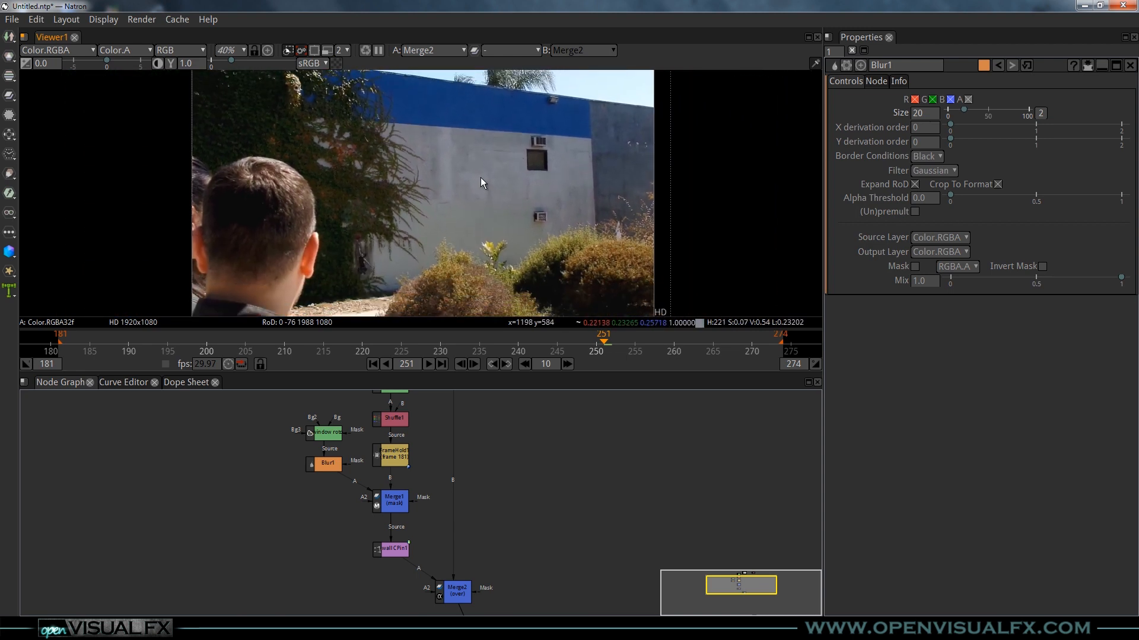
drag(478, 178, 455, 205)
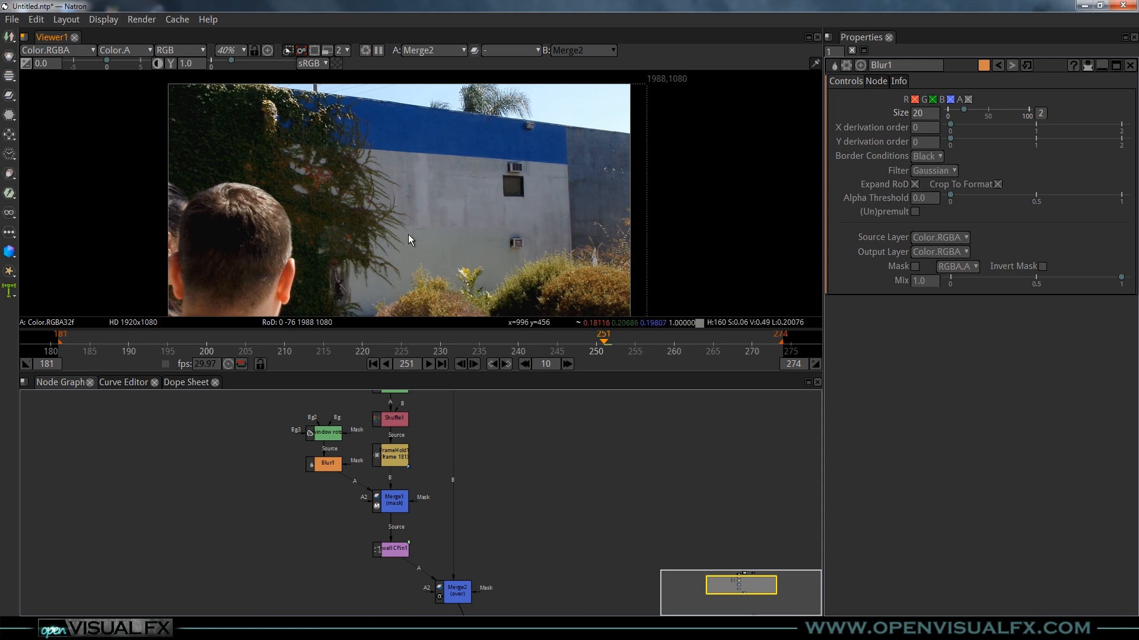
click(428, 364)
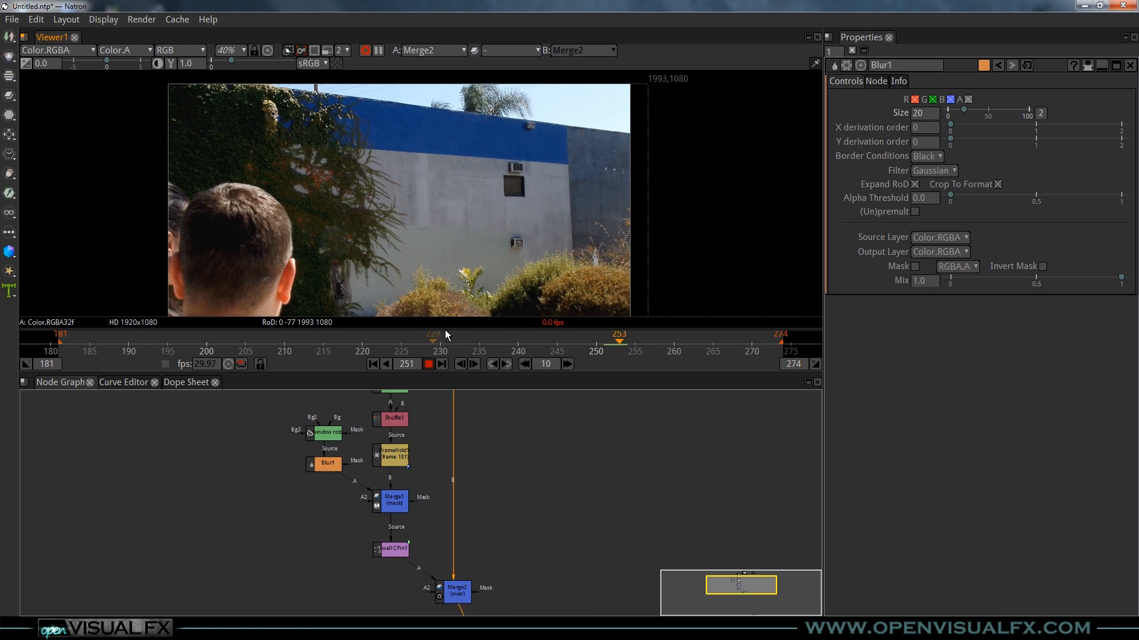
scroll(477, 208, up, 6)
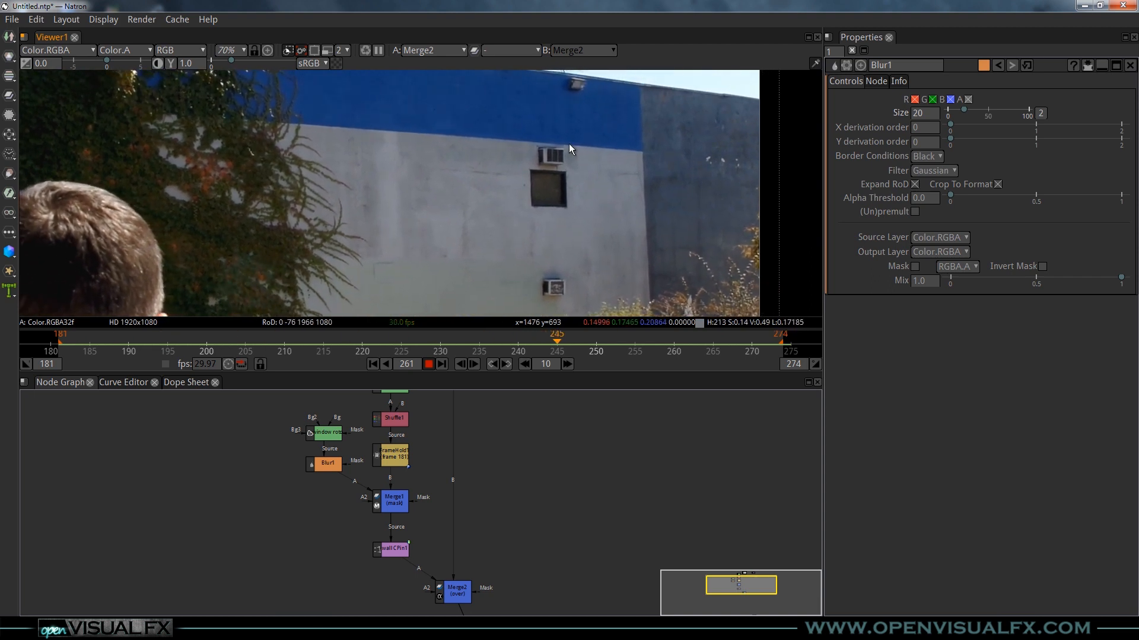
scroll(429, 204, down, 3)
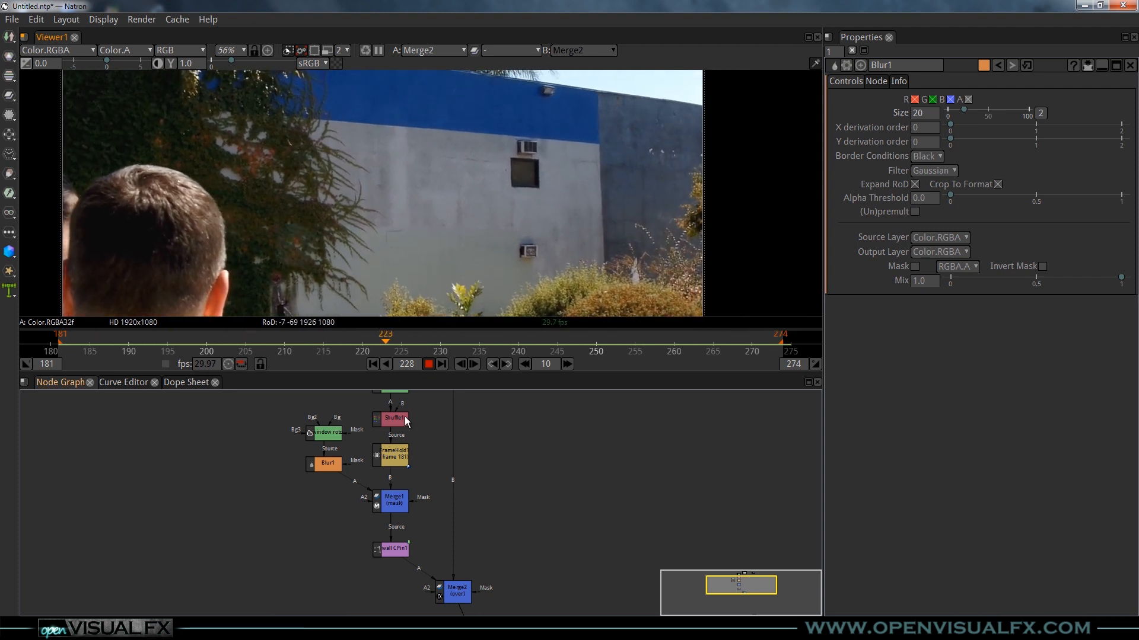
click(428, 364)
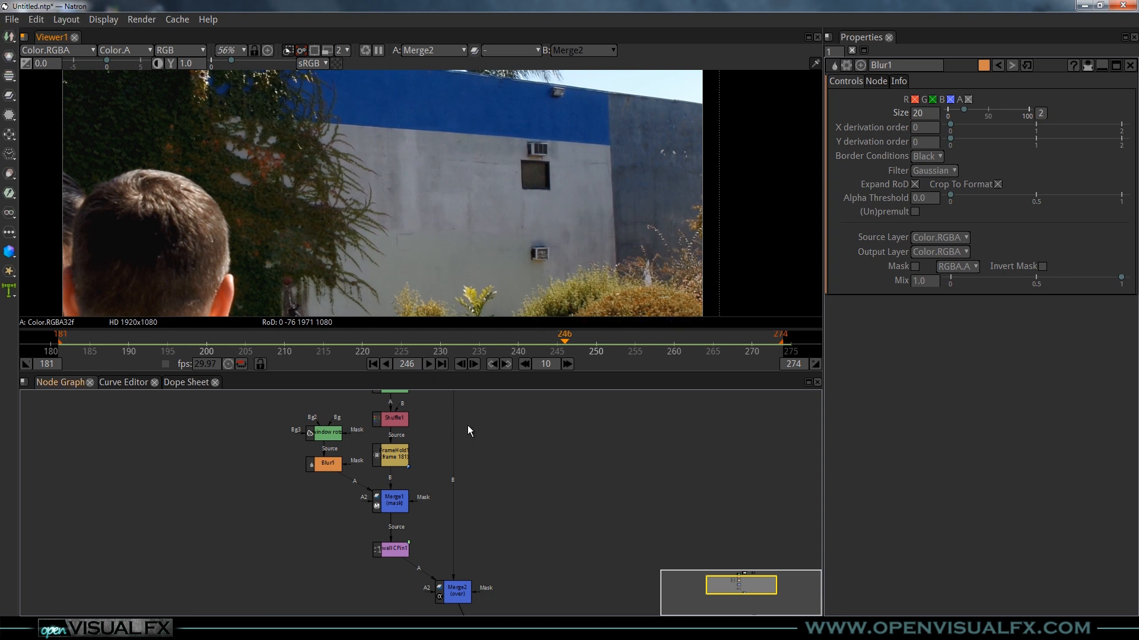
drag(462, 426, 450, 501)
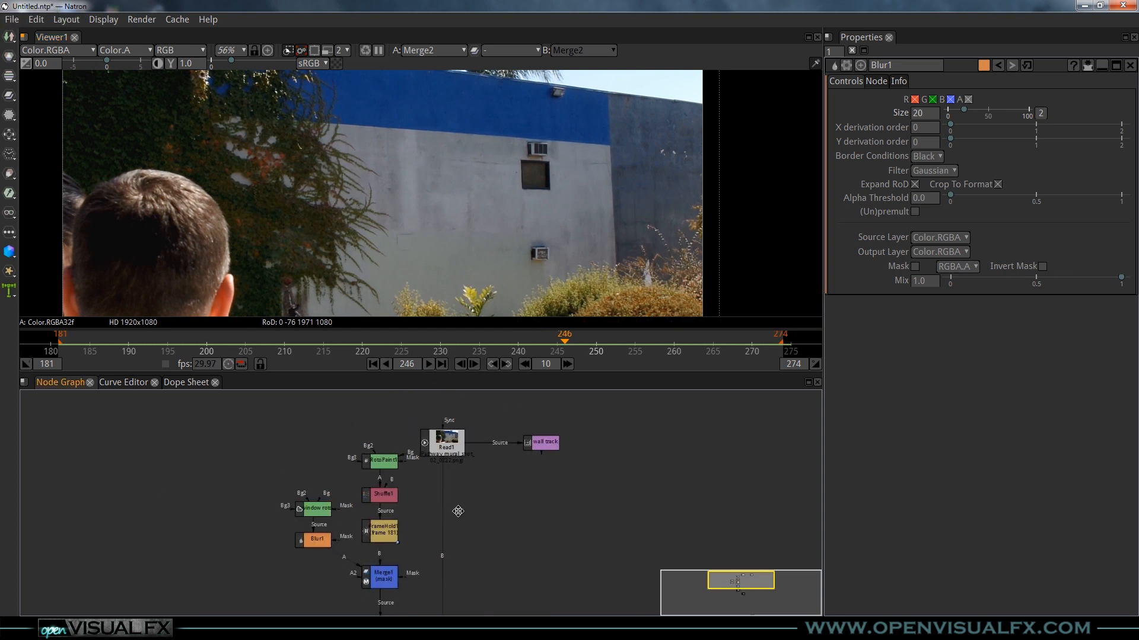
Step: Start saving the project under a new name in the projects folder of 017 - Natron mural
click(12, 19)
click(55, 123)
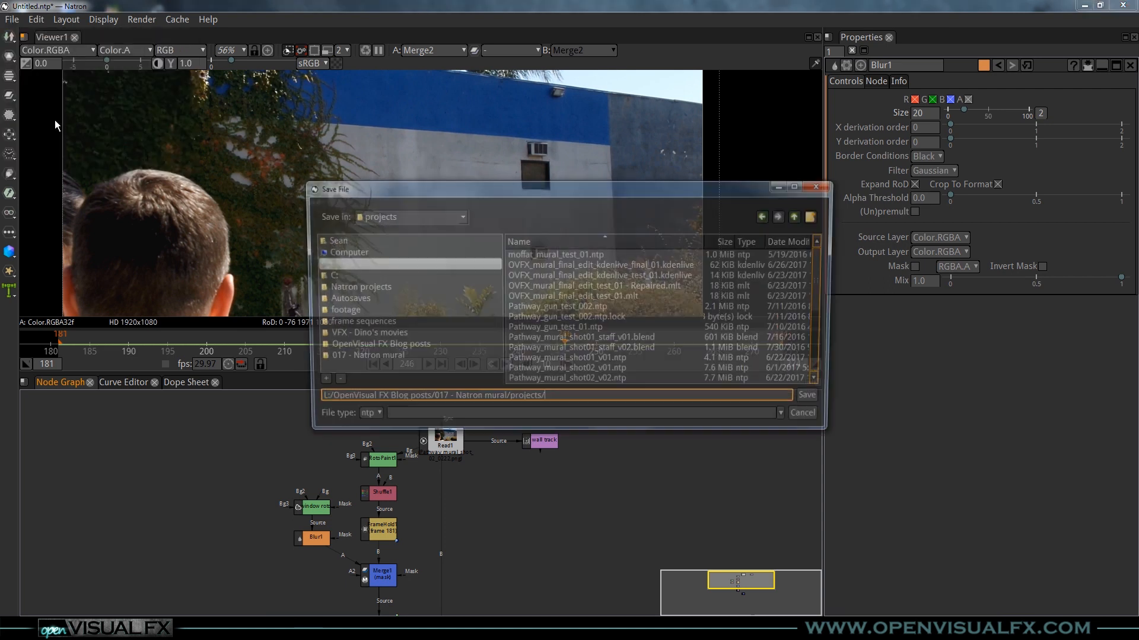
drag(594, 179, 586, 73)
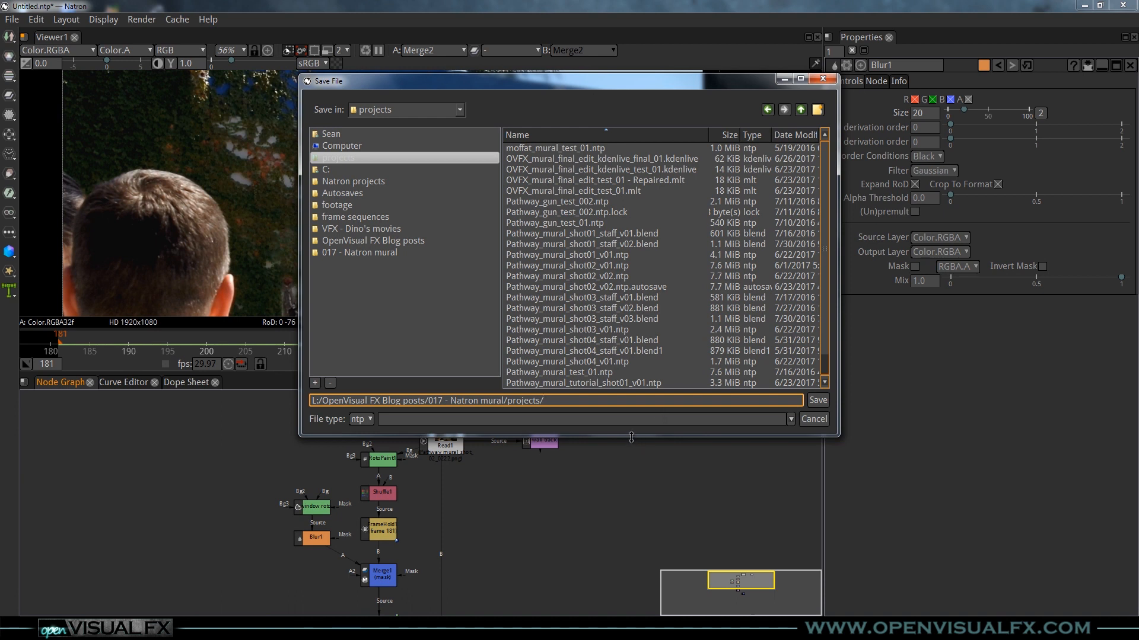
drag(631, 437, 628, 524)
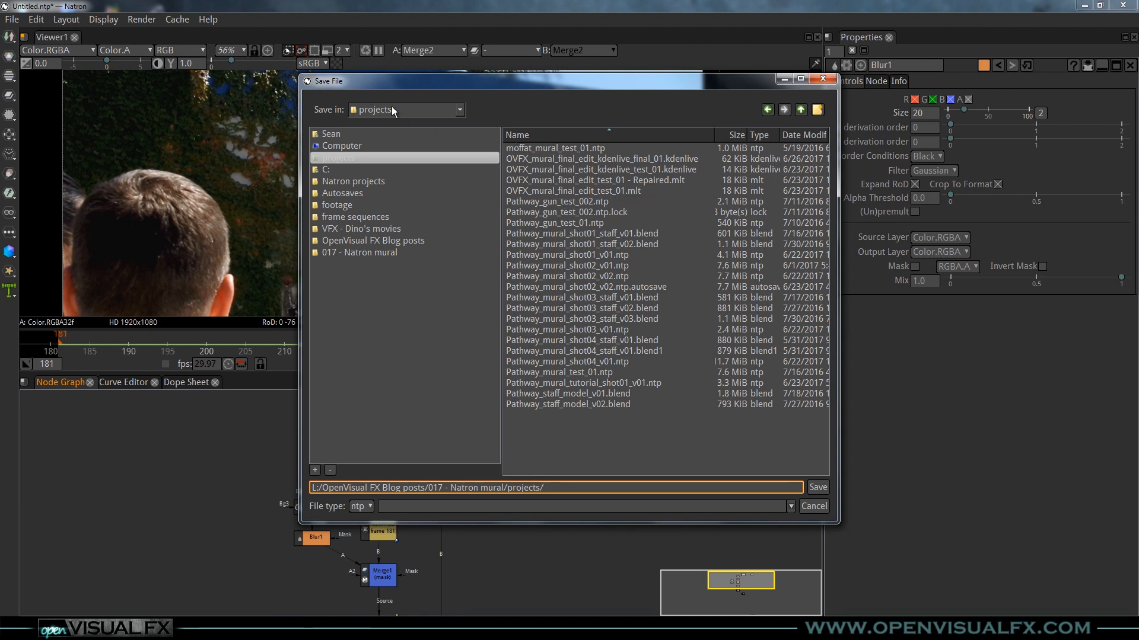
click(460, 110)
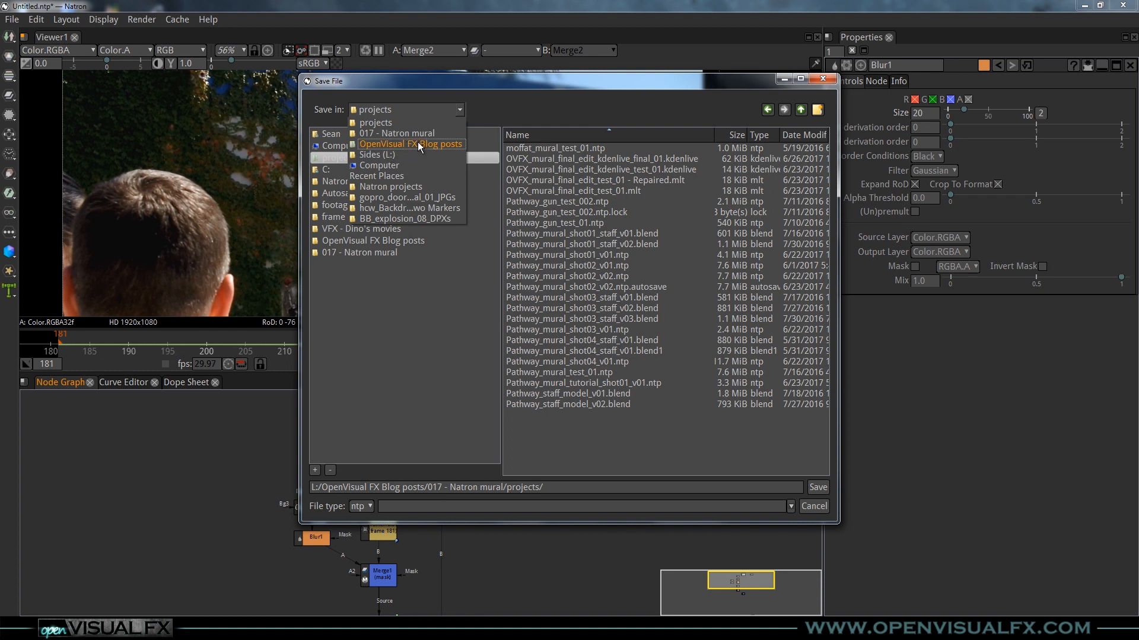
click(374, 123)
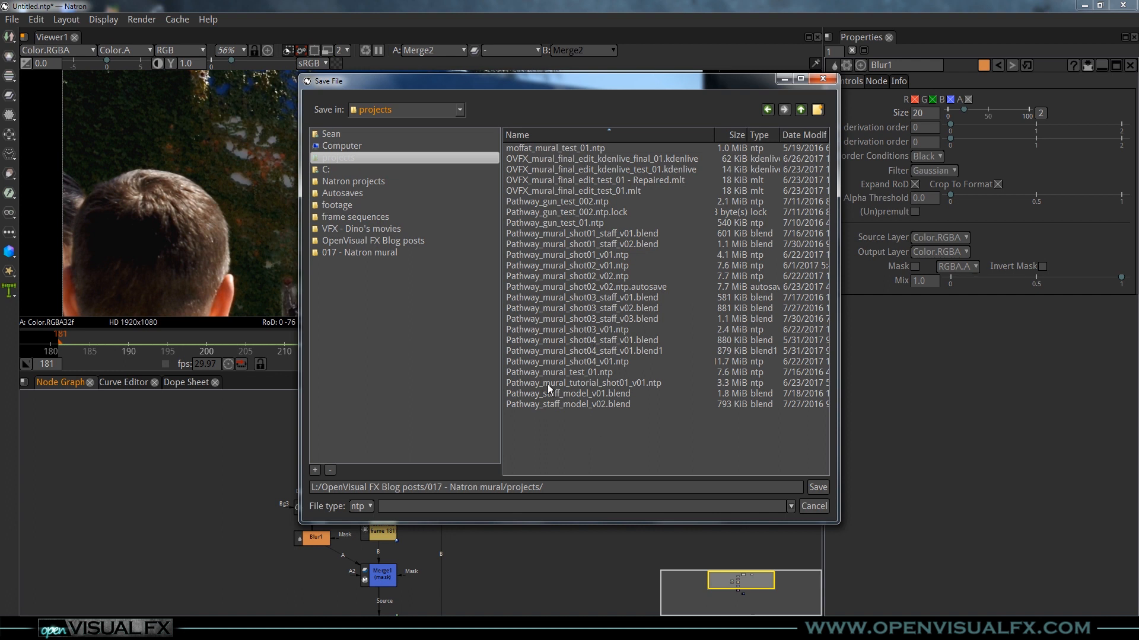
click(617, 384)
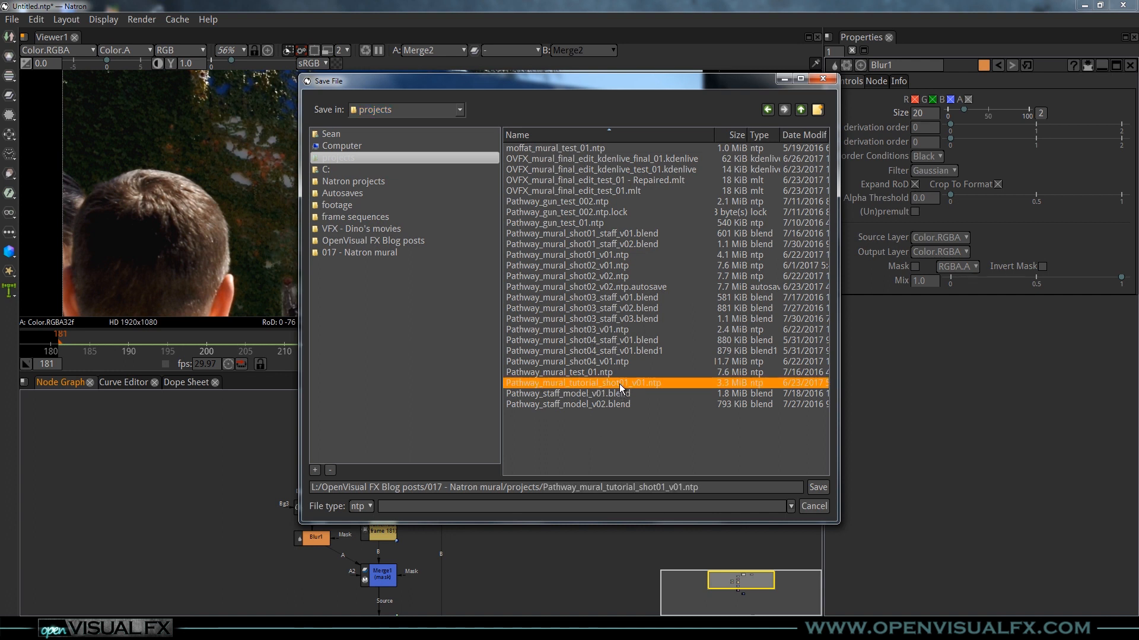
drag(701, 487, 561, 498)
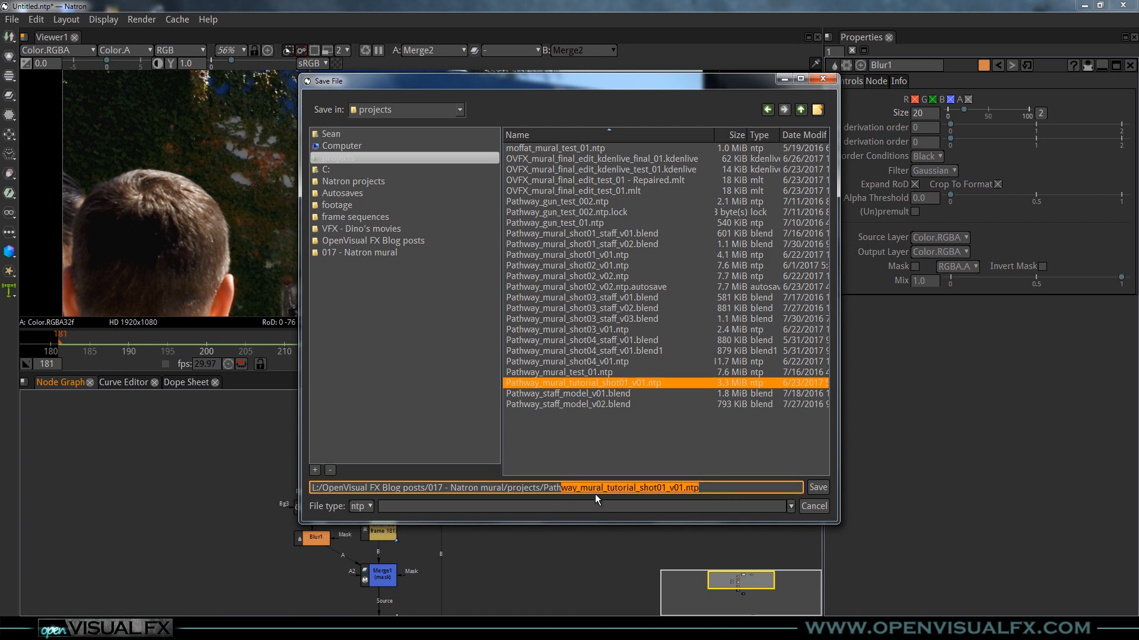
key(BackSpace)
key(BackSpace)
key(BackSpace)
key(BackSpace)
key(BackSpace)
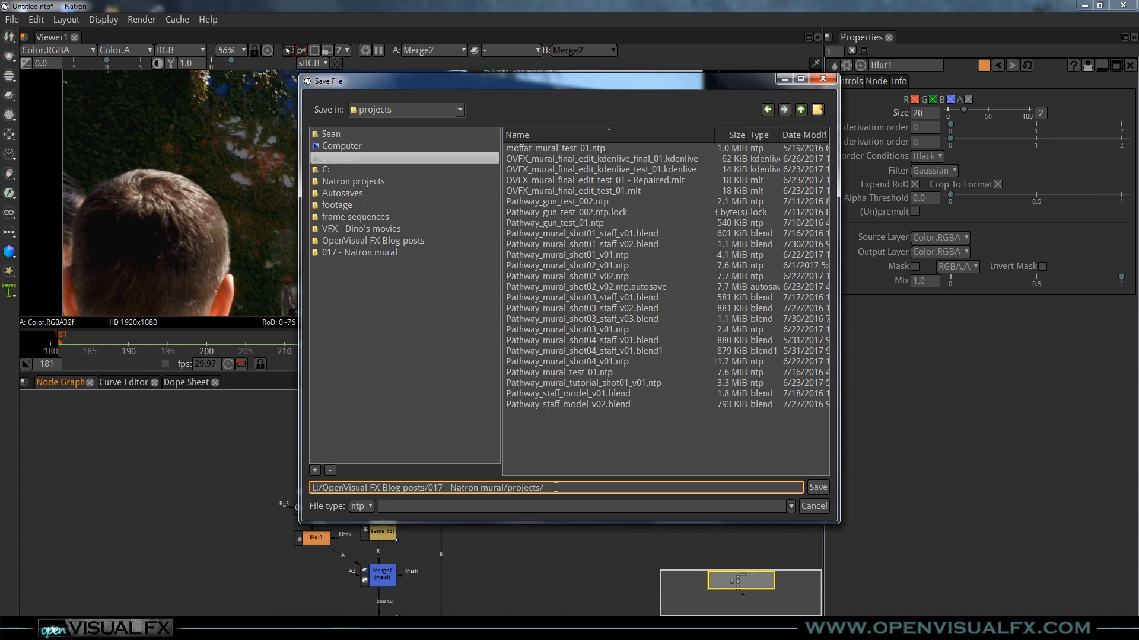
Step: Save the project as Pathway_mural_tutorial_shot01_v01 in ntp format, replacing the existing file of that name
text(Pathway_mur)
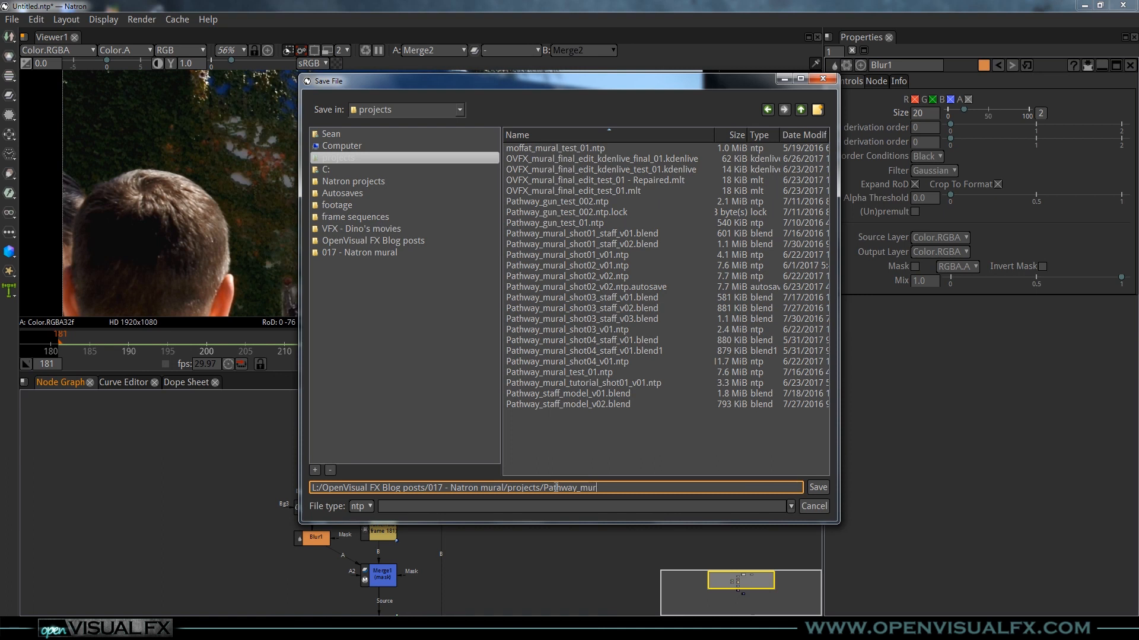
text(al_tutorial_shot01_v01)
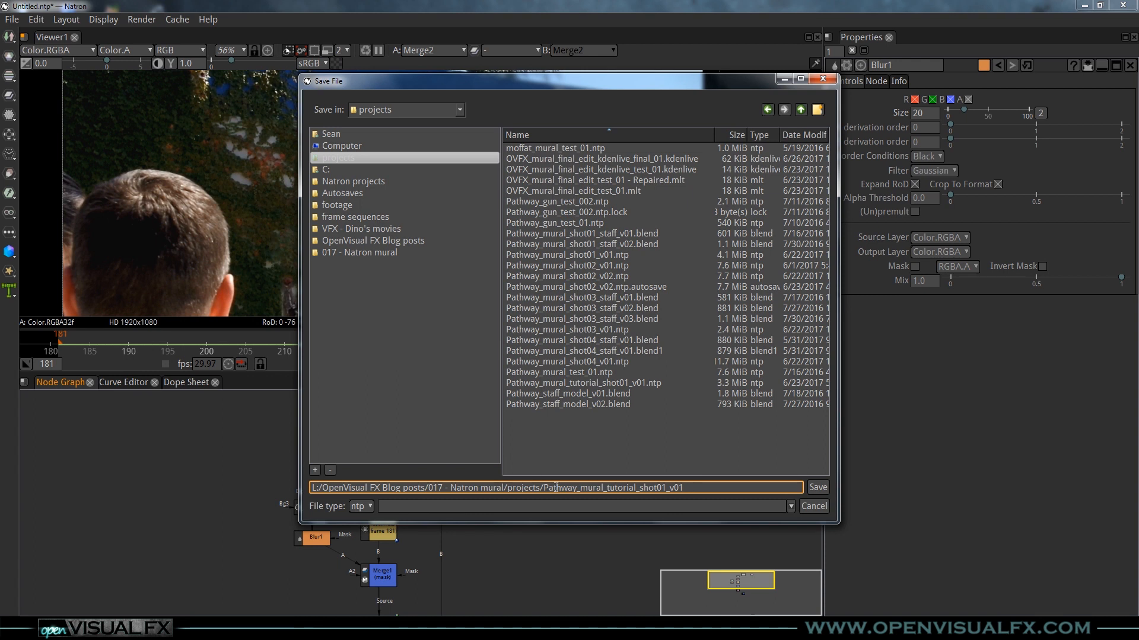
click(615, 508)
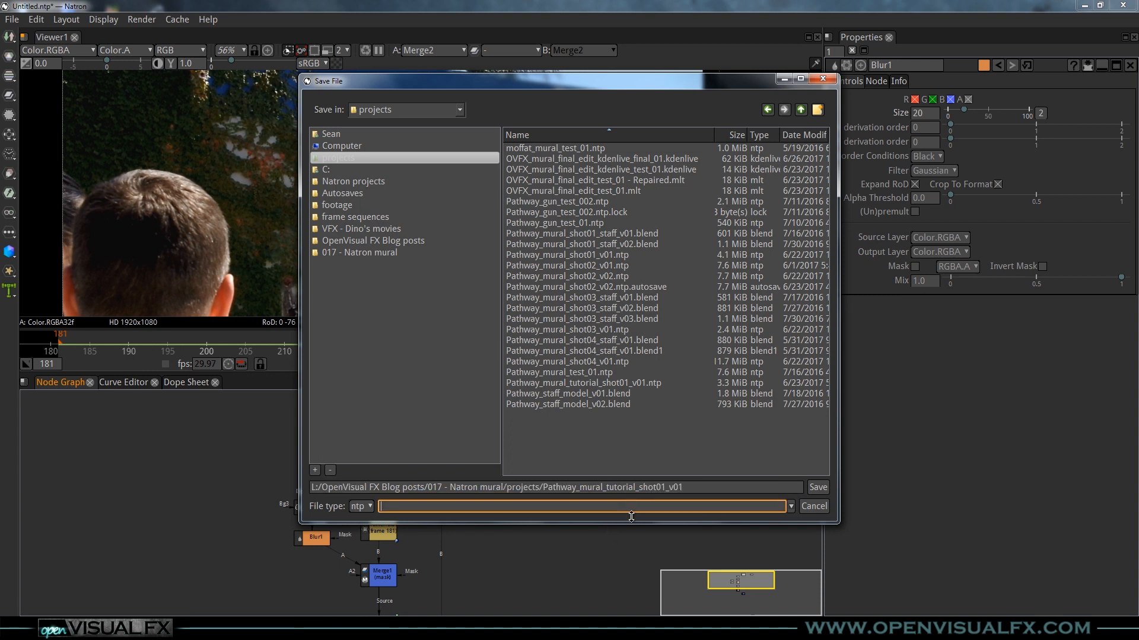
click(815, 487)
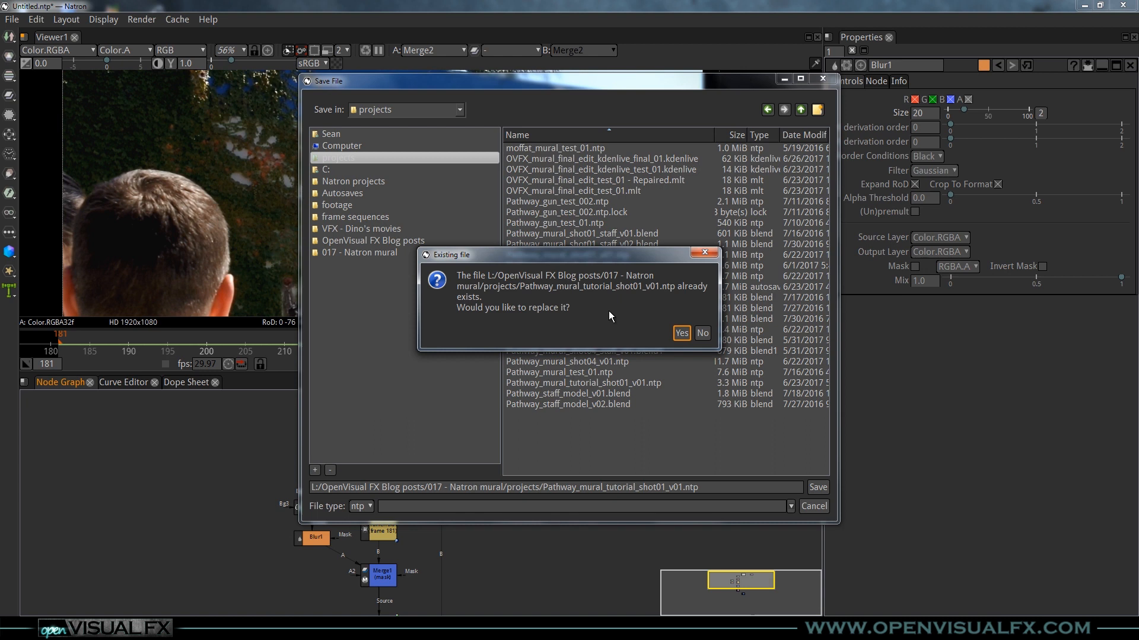
click(681, 334)
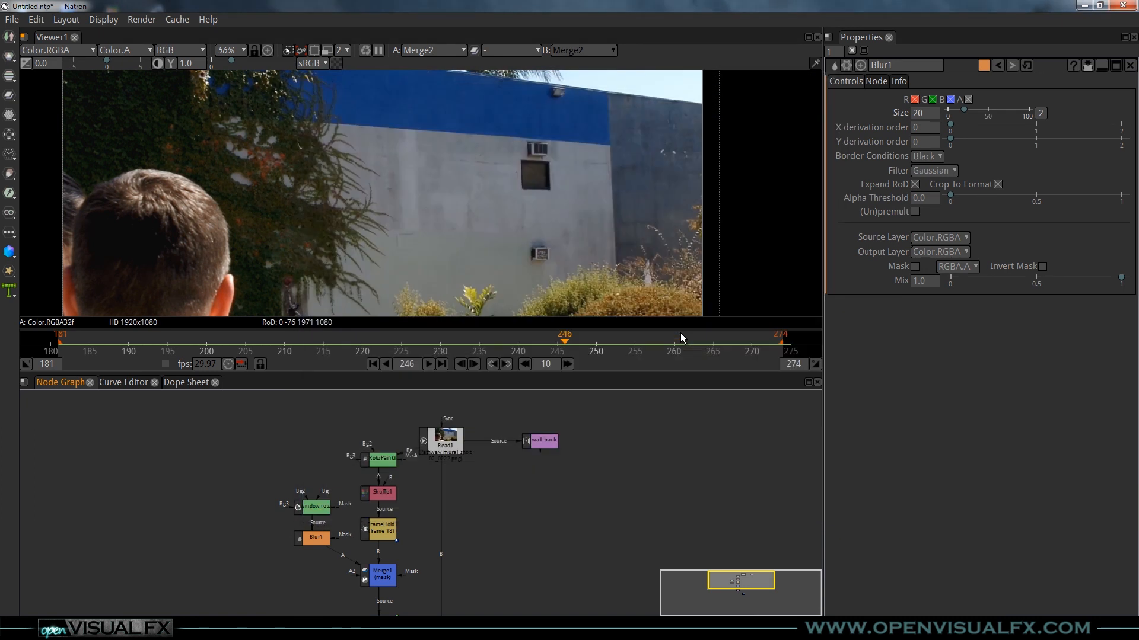